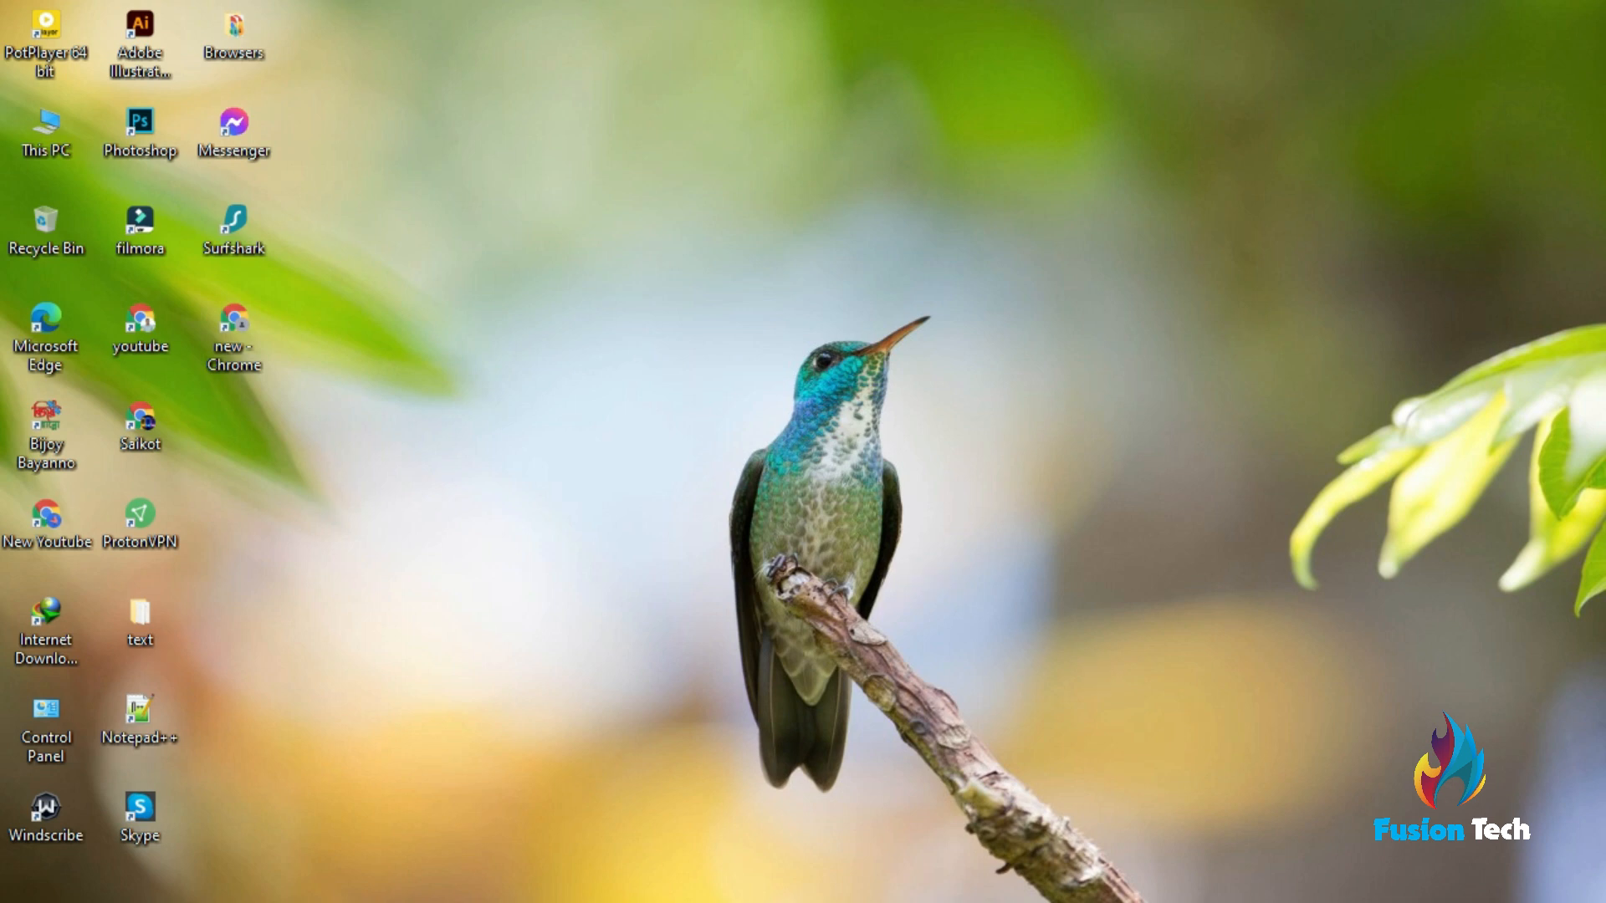
Switch to the Mount Design logo document in Adobe Illustrator and examine the peaks, pencil shape and lettering up close
{"action": "mouse_move", "coordinate": [673, 902]}
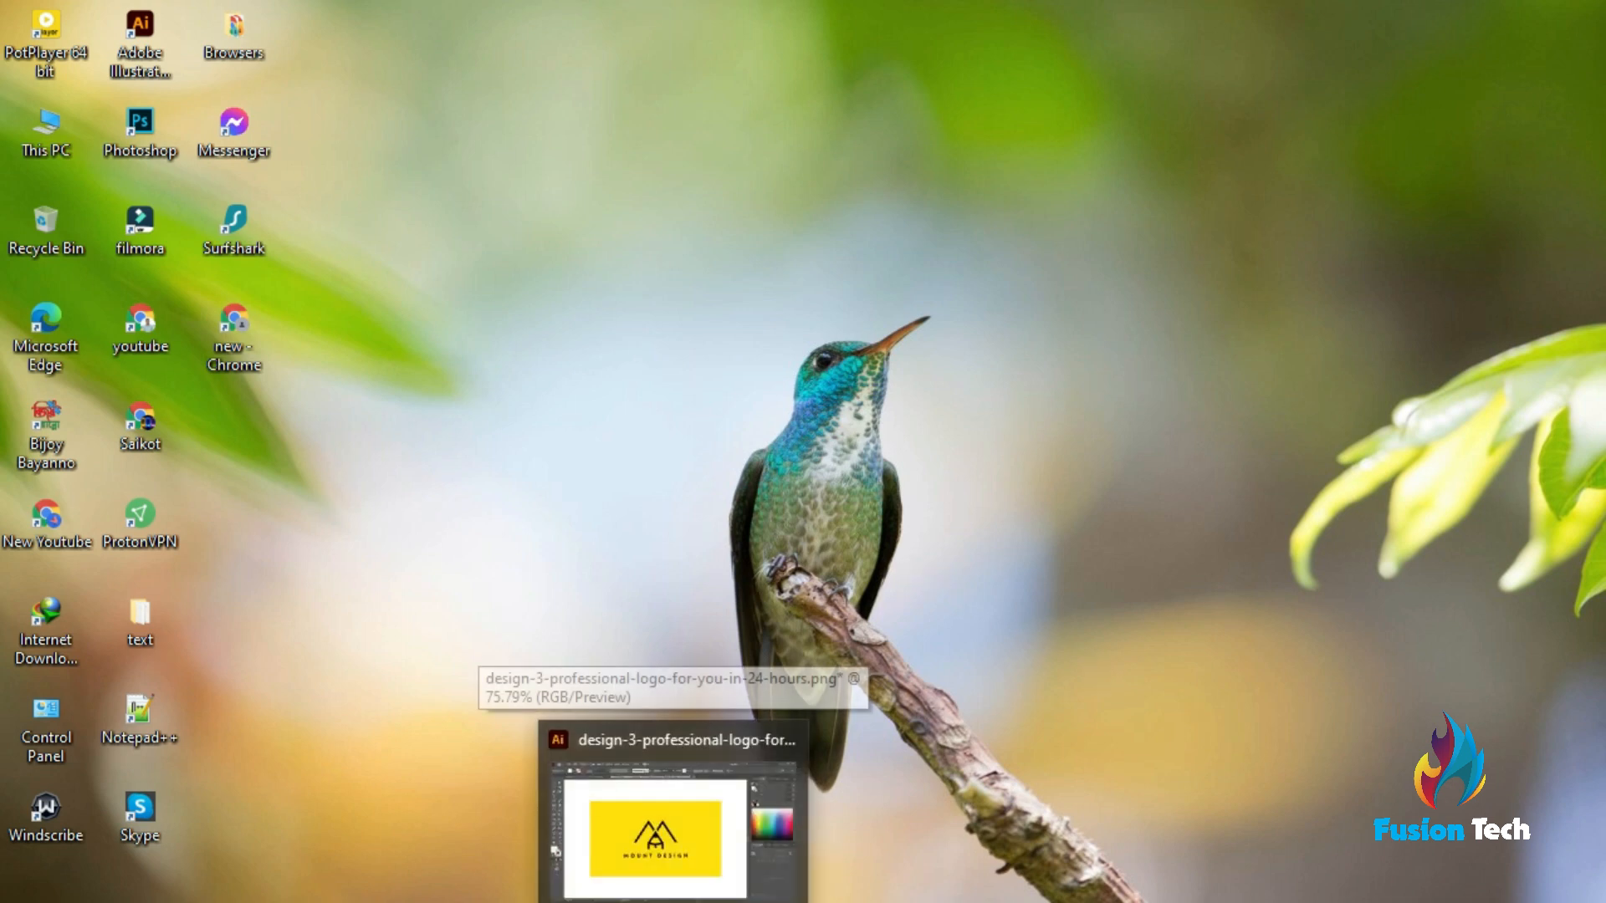
{"action": "left_click", "coordinate": [692, 875]}
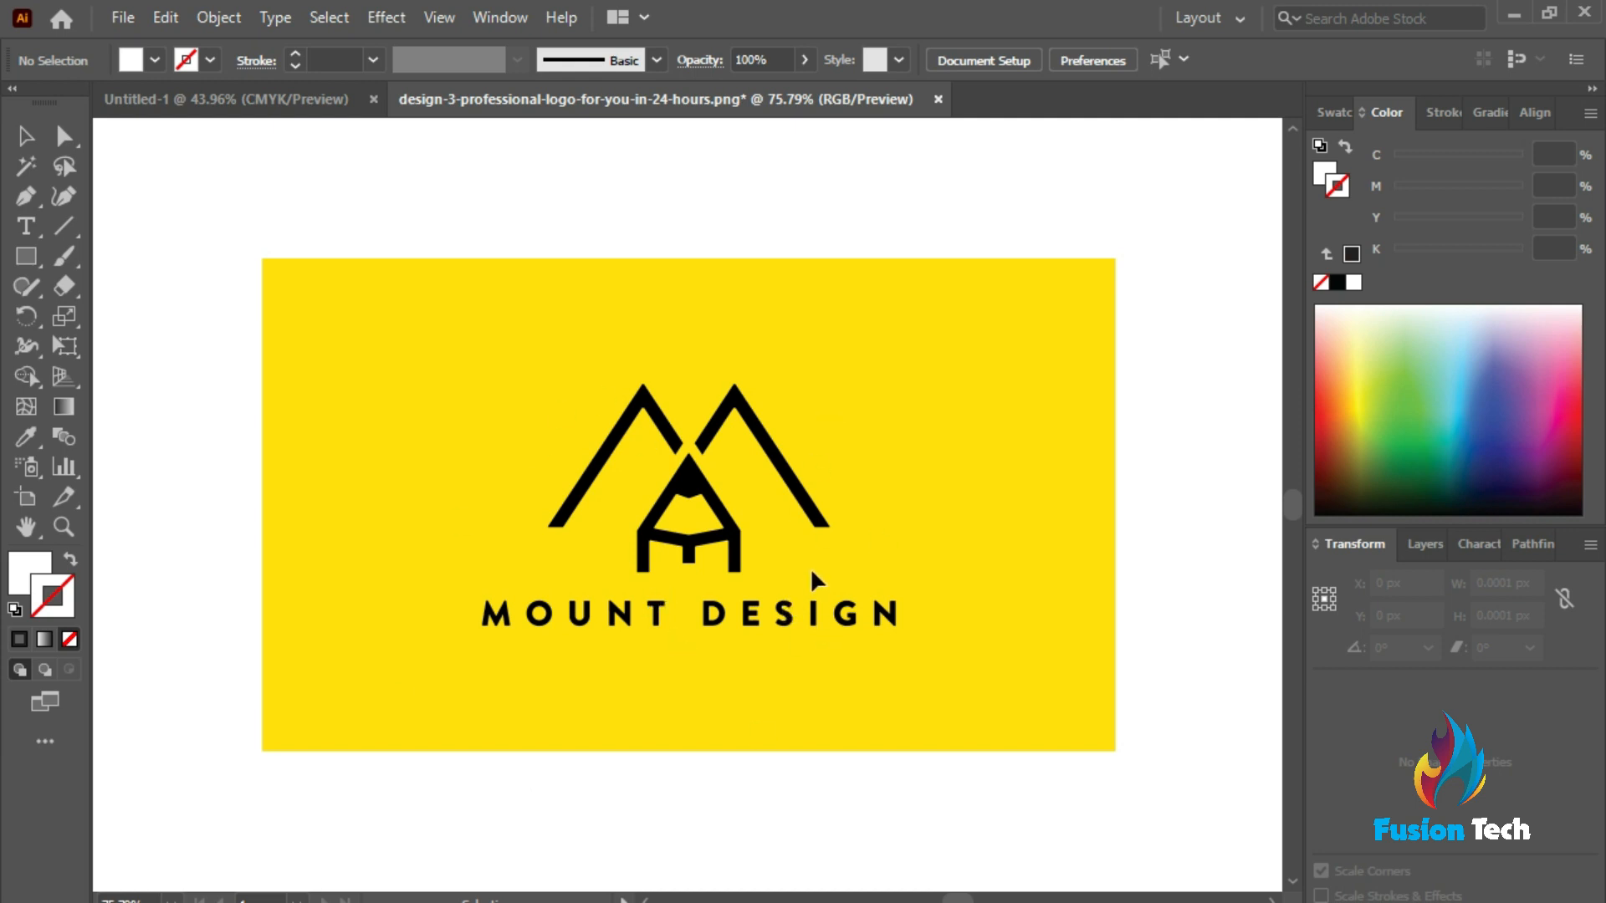
{"action": "scroll", "coordinate": [806, 564], "scroll_direction": "down", "scroll_amount": 3, "text": "alt"}
{"action": "scroll", "coordinate": [773, 564], "scroll_direction": "up", "scroll_amount": 3, "text": "alt"}
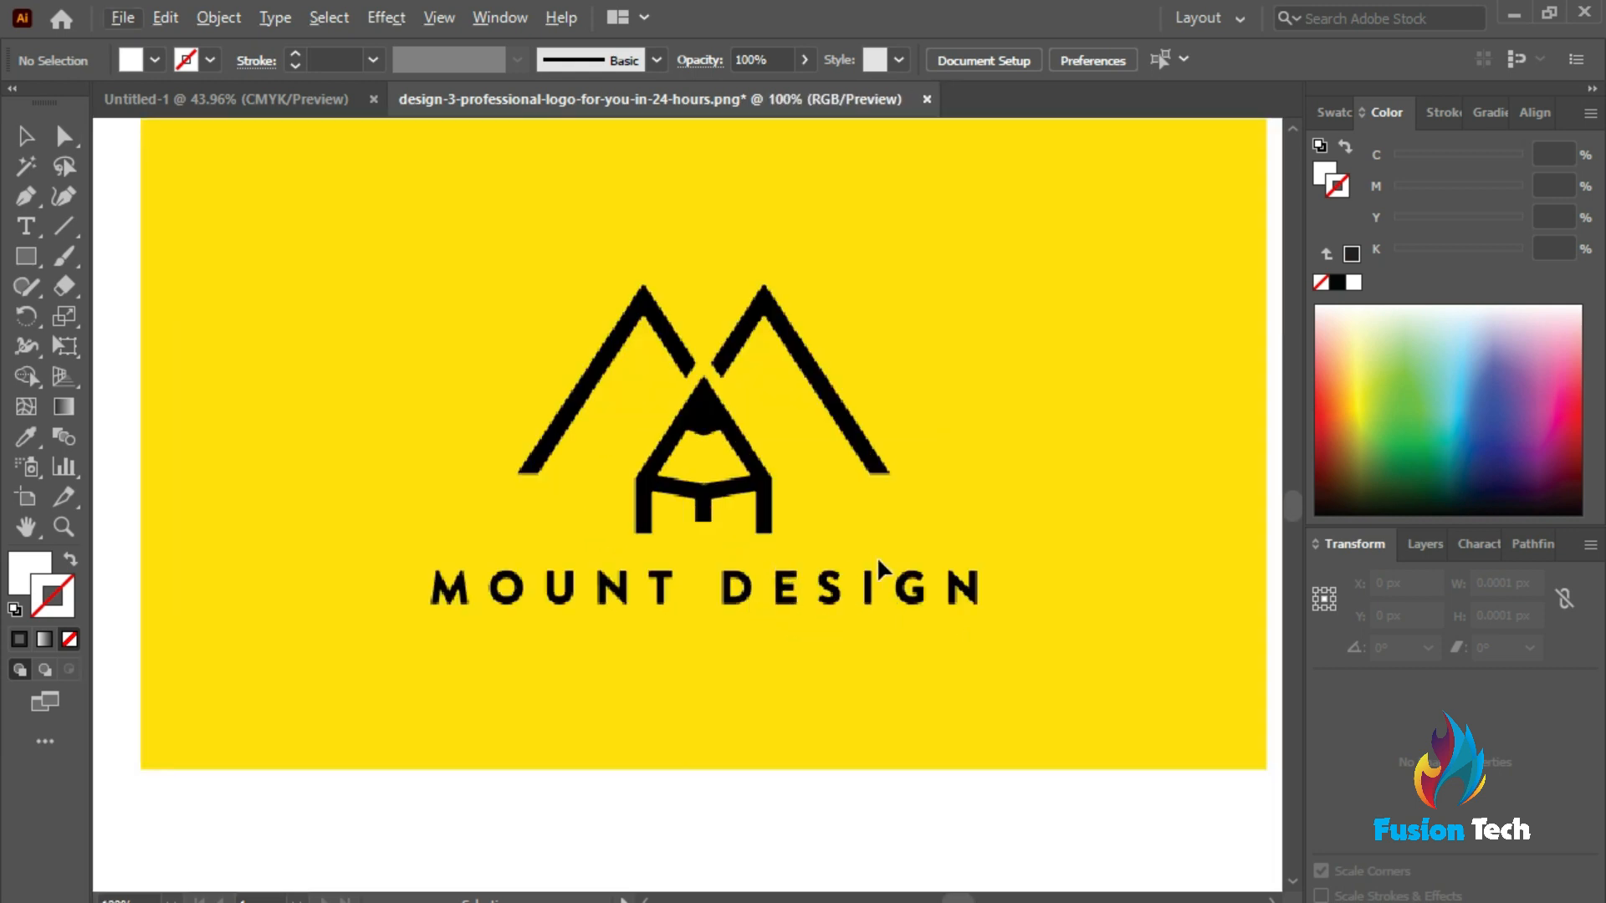
{"action": "scroll", "coordinate": [877, 555], "scroll_direction": "up", "scroll_amount": 1}
{"action": "scroll", "coordinate": [860, 565], "scroll_direction": "down", "scroll_amount": 2, "text": "alt"}
{"action": "scroll", "coordinate": [929, 555], "scroll_direction": "up", "scroll_amount": 2, "text": "alt"}
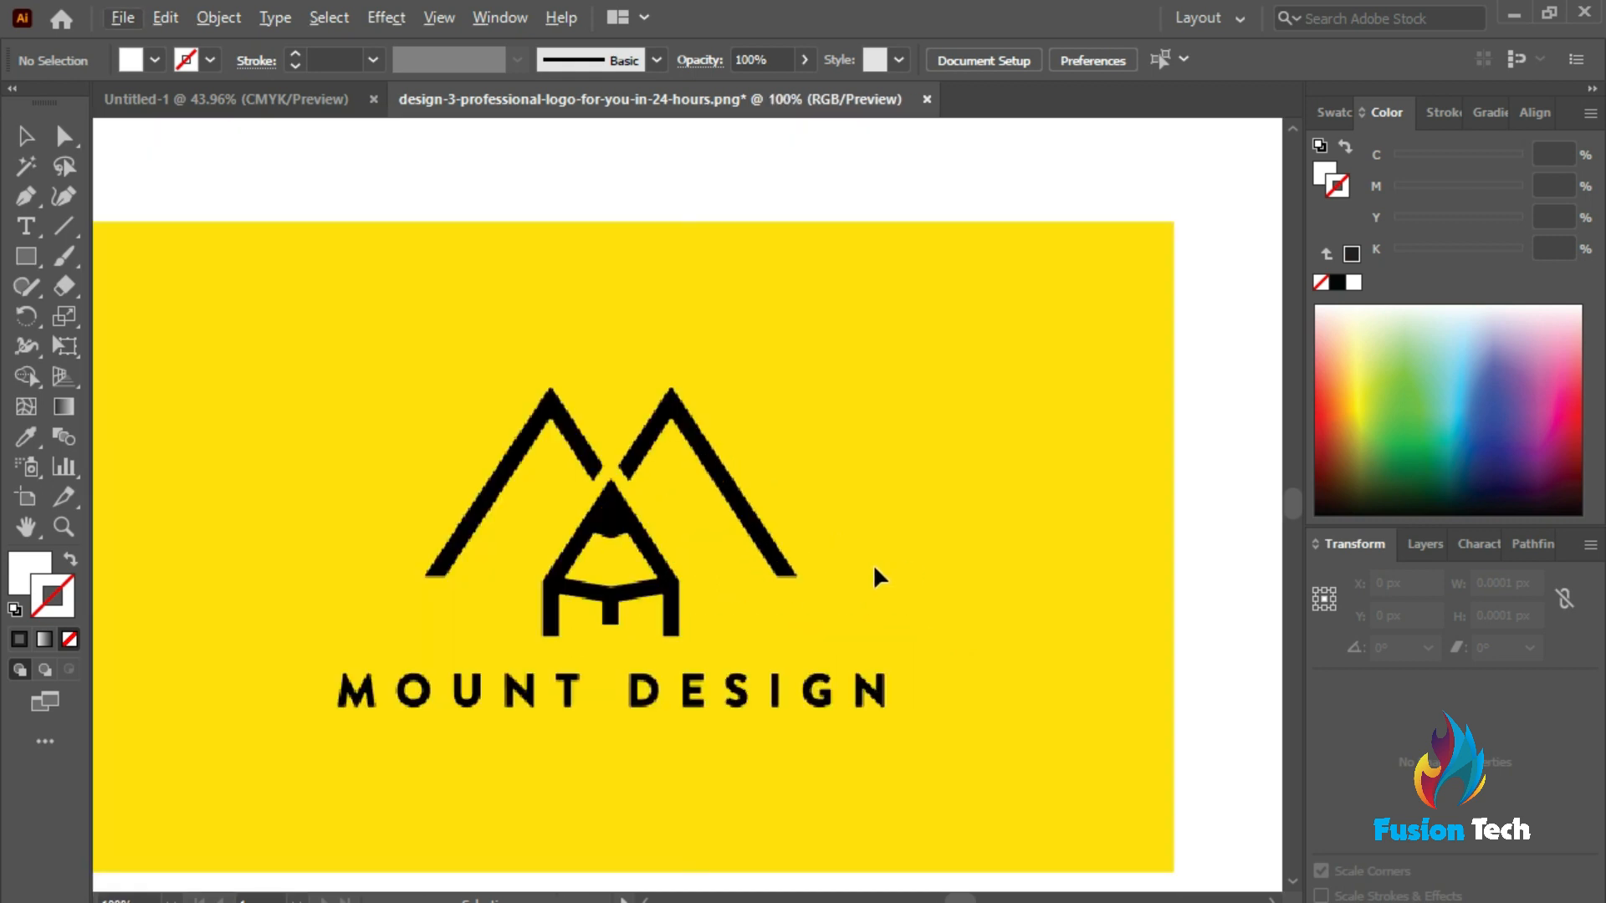
{"action": "scroll", "coordinate": [874, 563], "scroll_direction": "down", "scroll_amount": 1}
{"action": "scroll", "coordinate": [223, 527], "scroll_direction": "up", "scroll_amount": 1, "text": "alt"}
{"action": "scroll", "coordinate": [967, 577], "scroll_direction": "down", "scroll_amount": 1, "text": "alt"}
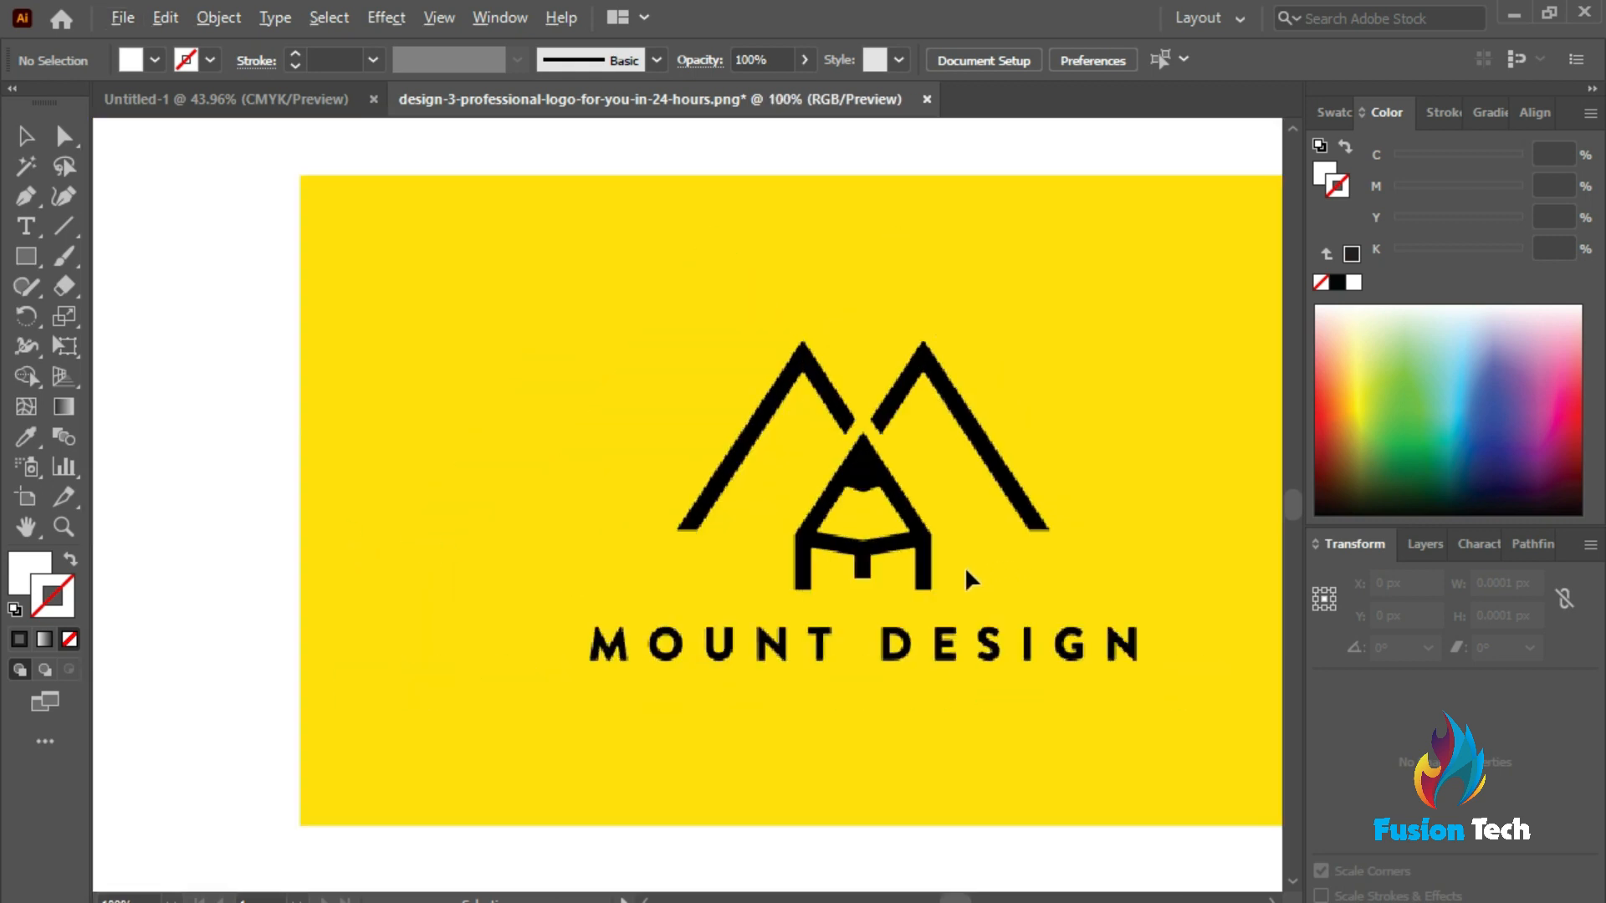
{"action": "scroll", "coordinate": [1121, 489], "scroll_direction": "up", "scroll_amount": 2, "text": "alt"}
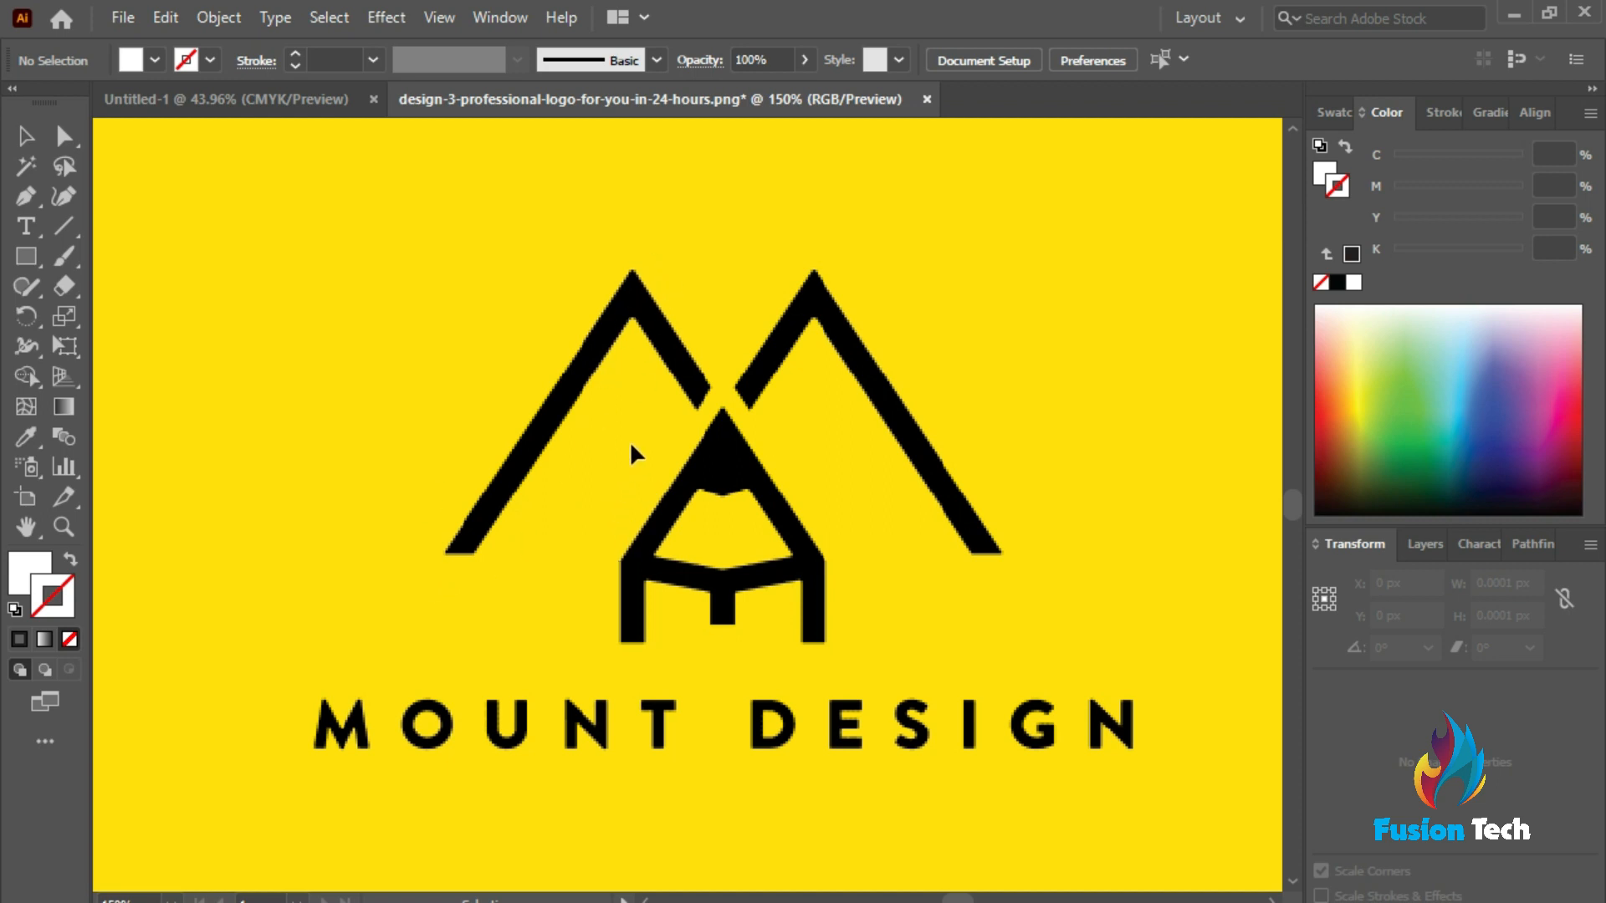
{"action": "scroll", "coordinate": [662, 377], "scroll_direction": "up", "scroll_amount": 1}
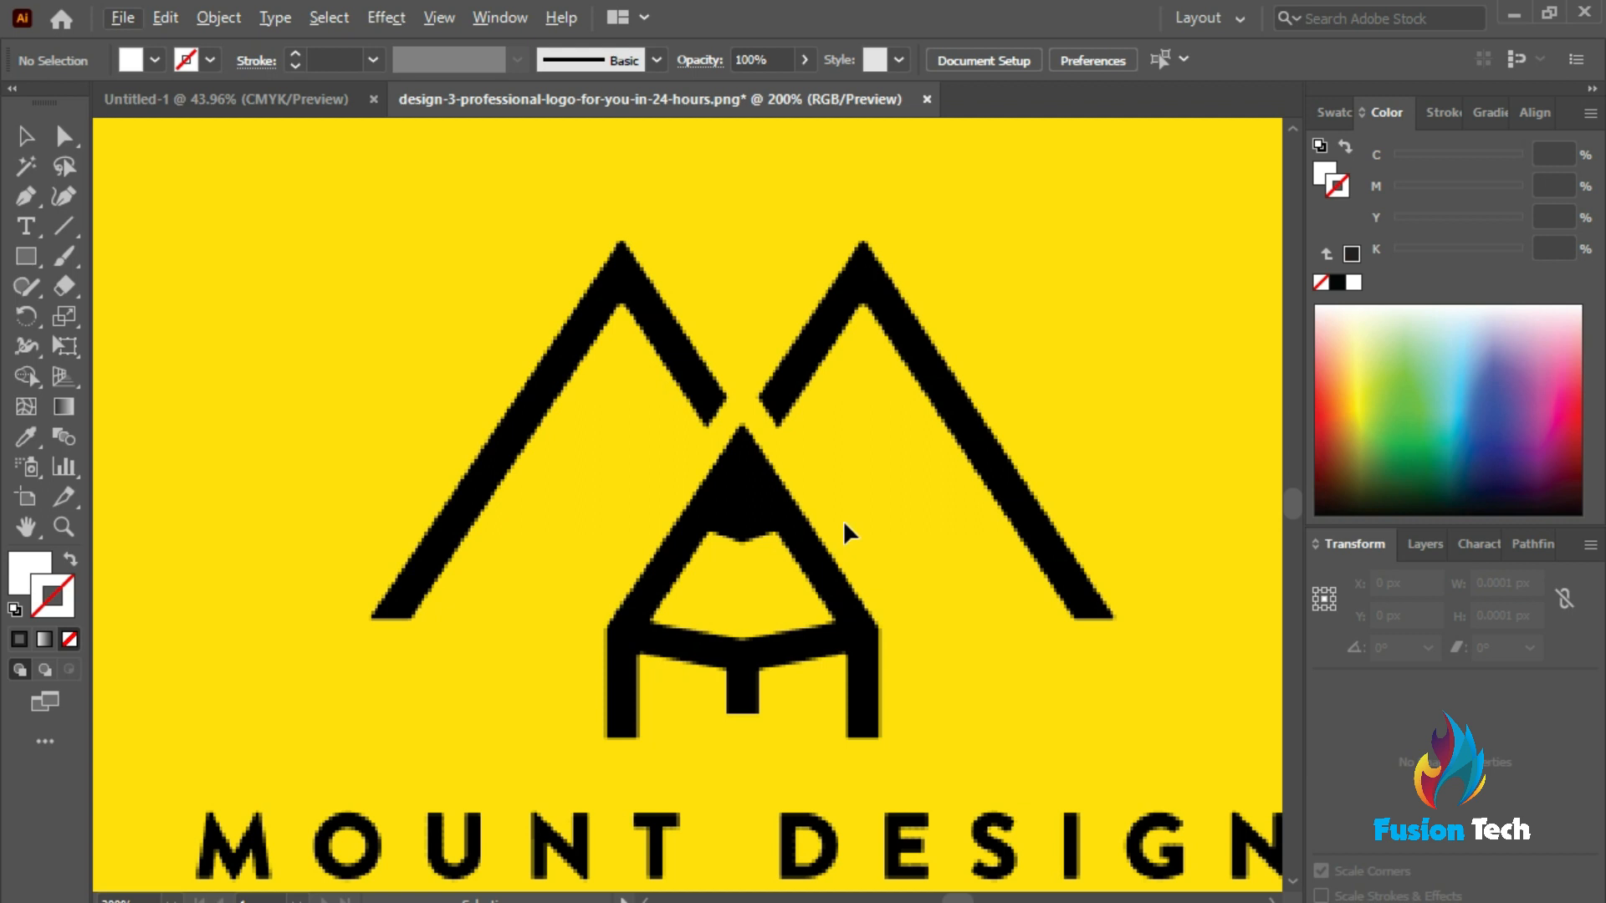
Trace the logo's left mountain peak as a closed six-point outline with the Pen tool, with no fill
{"action": "left_click_drag", "start_coordinate": [23, 183], "coordinate": [119, 200]}
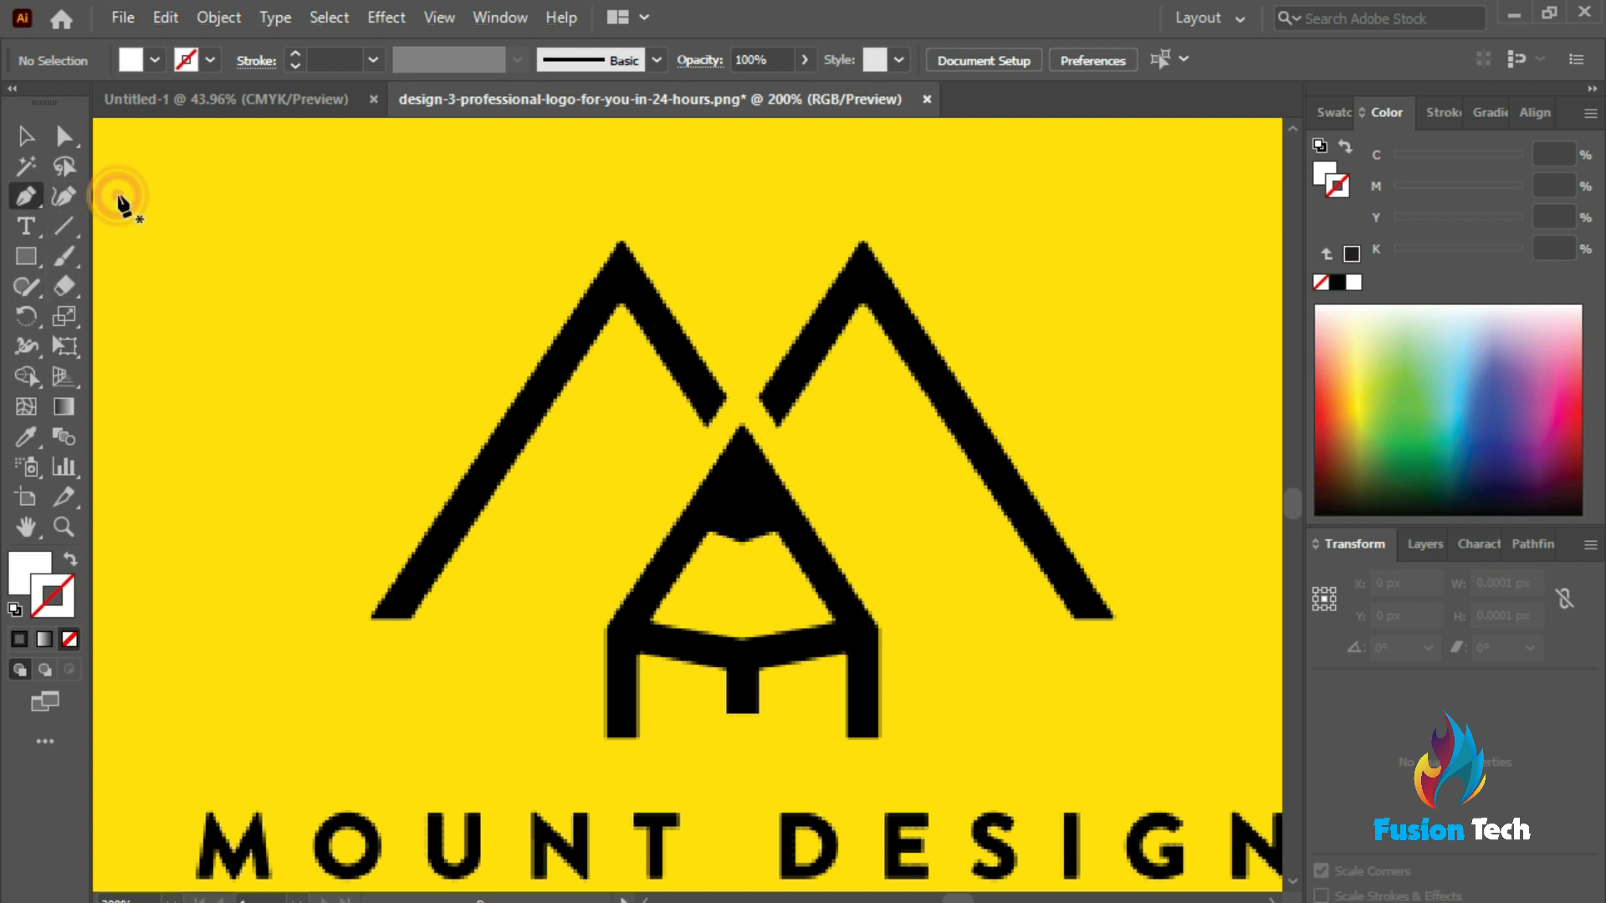
{"action": "left_click", "coordinate": [371, 619]}
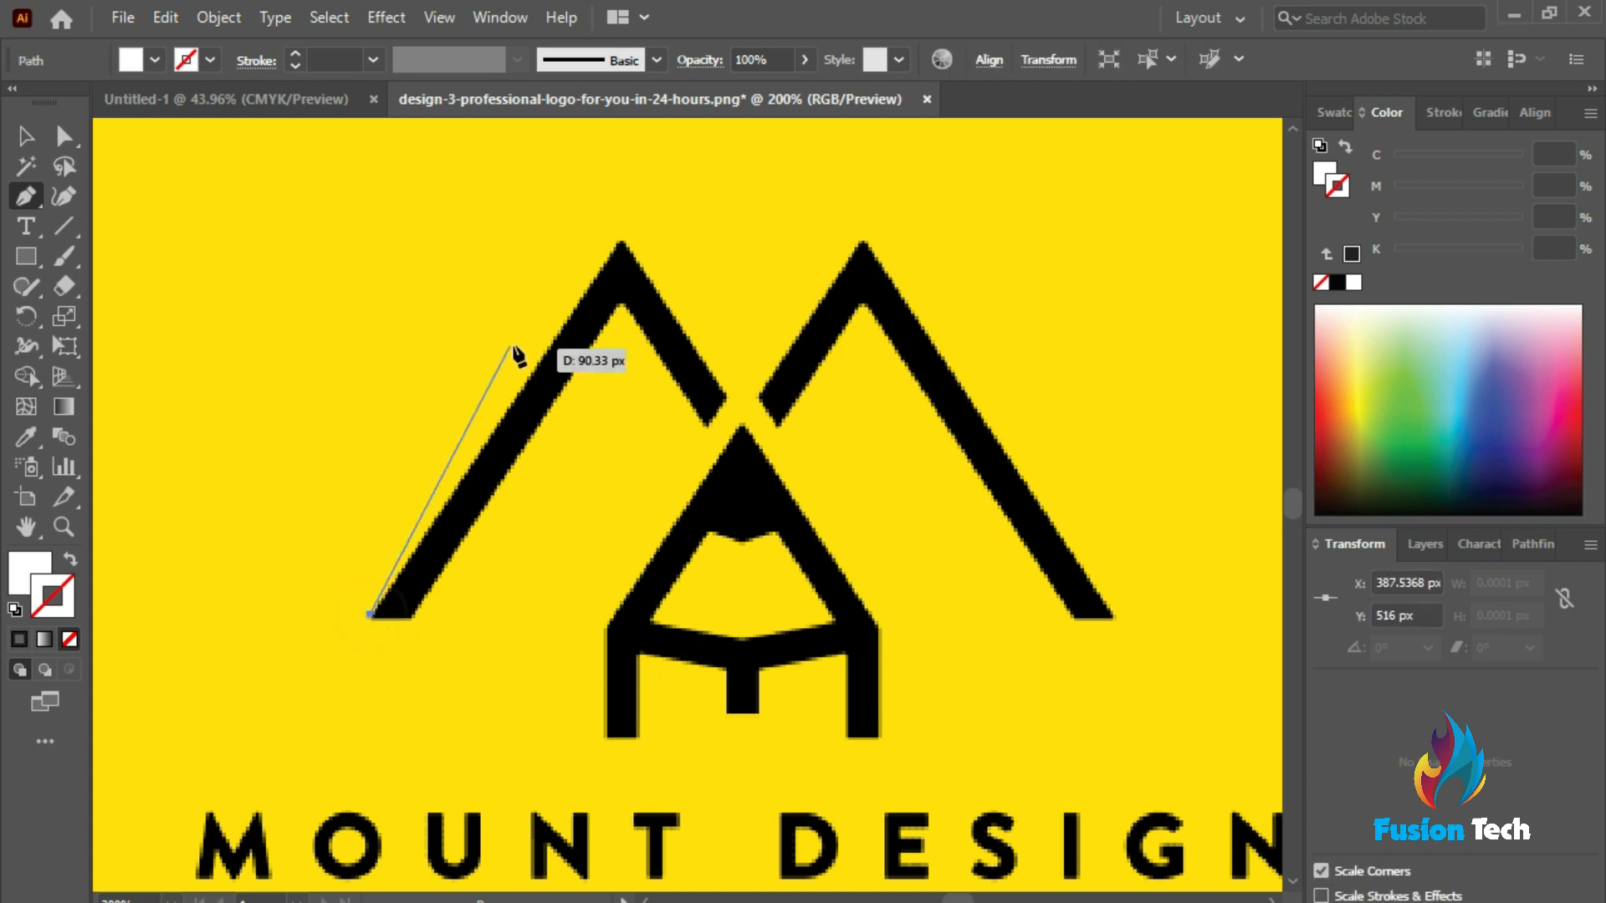
{"action": "left_click", "coordinate": [619, 241]}
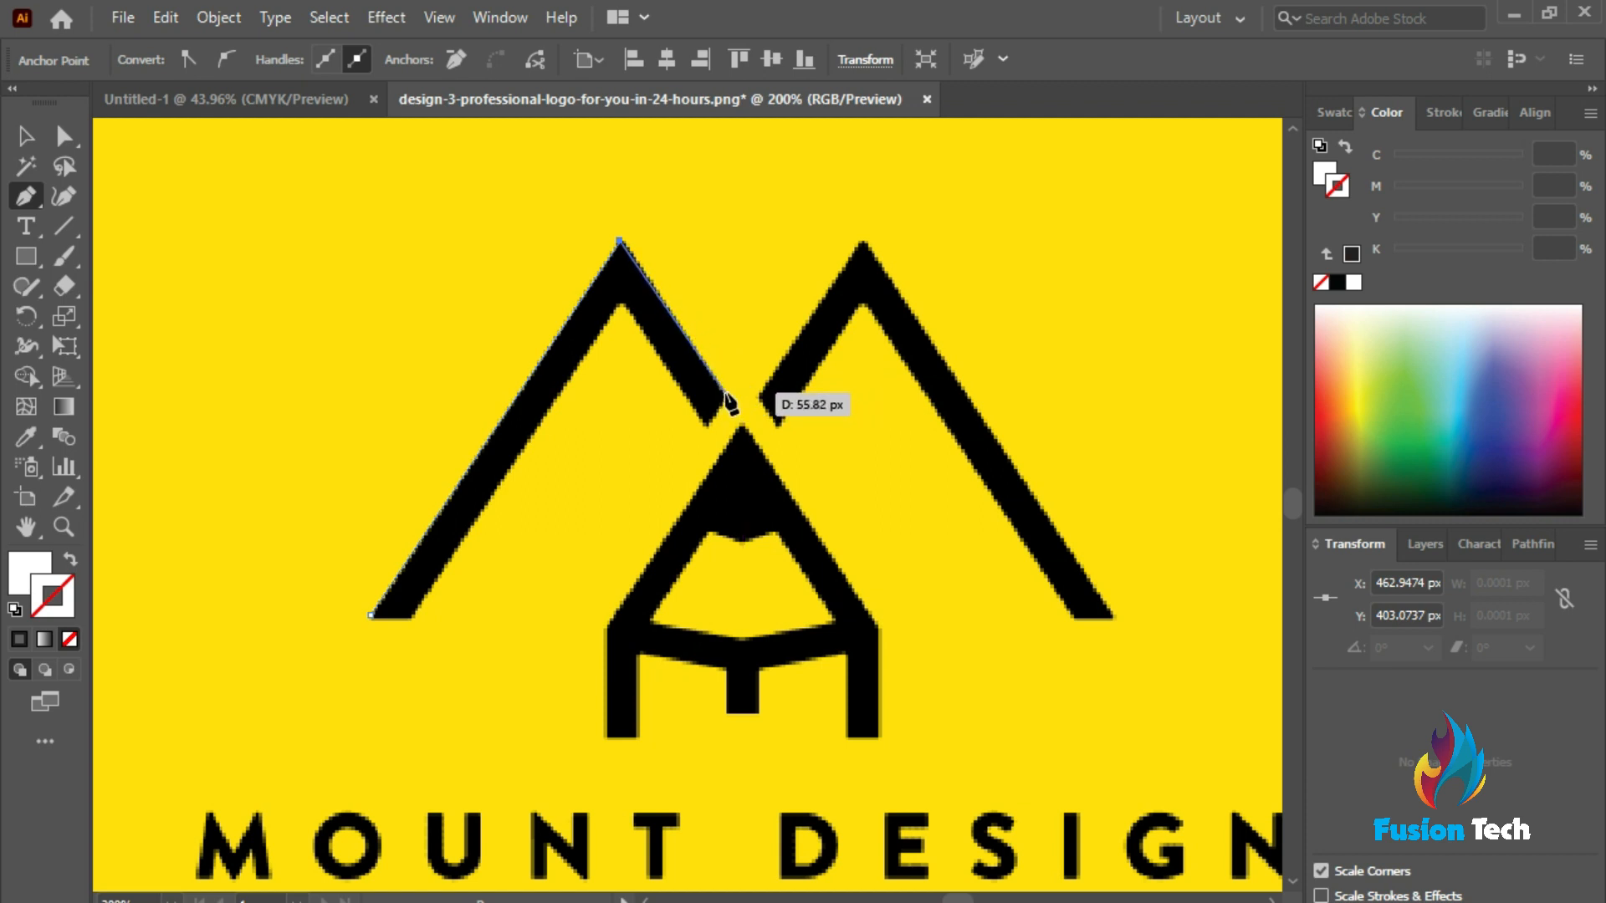
{"action": "left_click", "coordinate": [725, 392]}
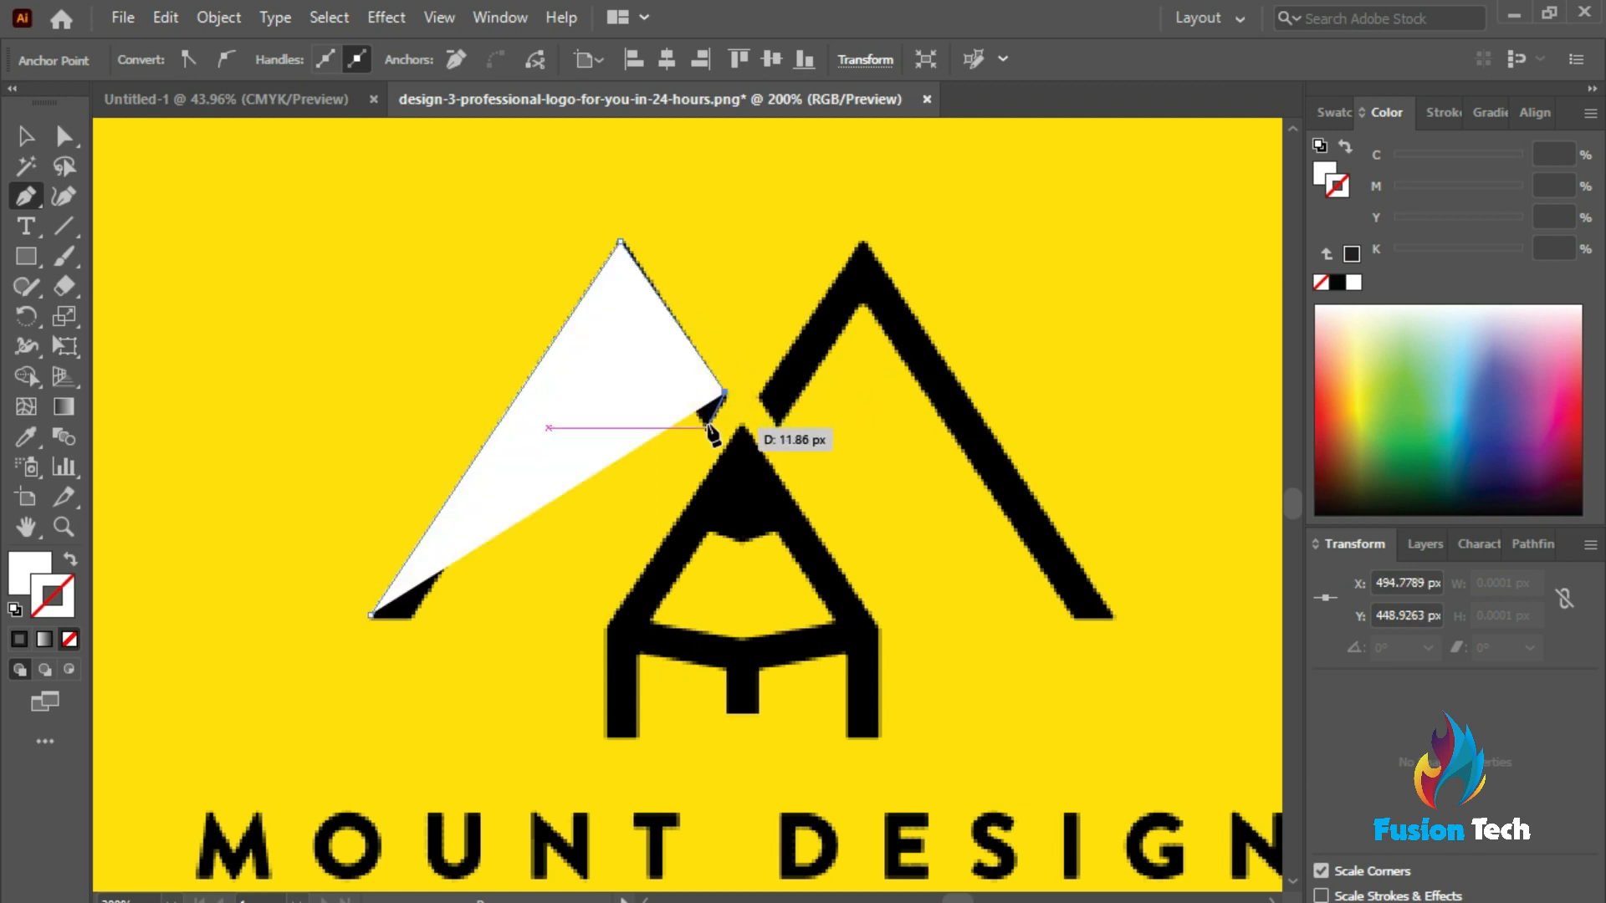
{"action": "left_click", "coordinate": [708, 427]}
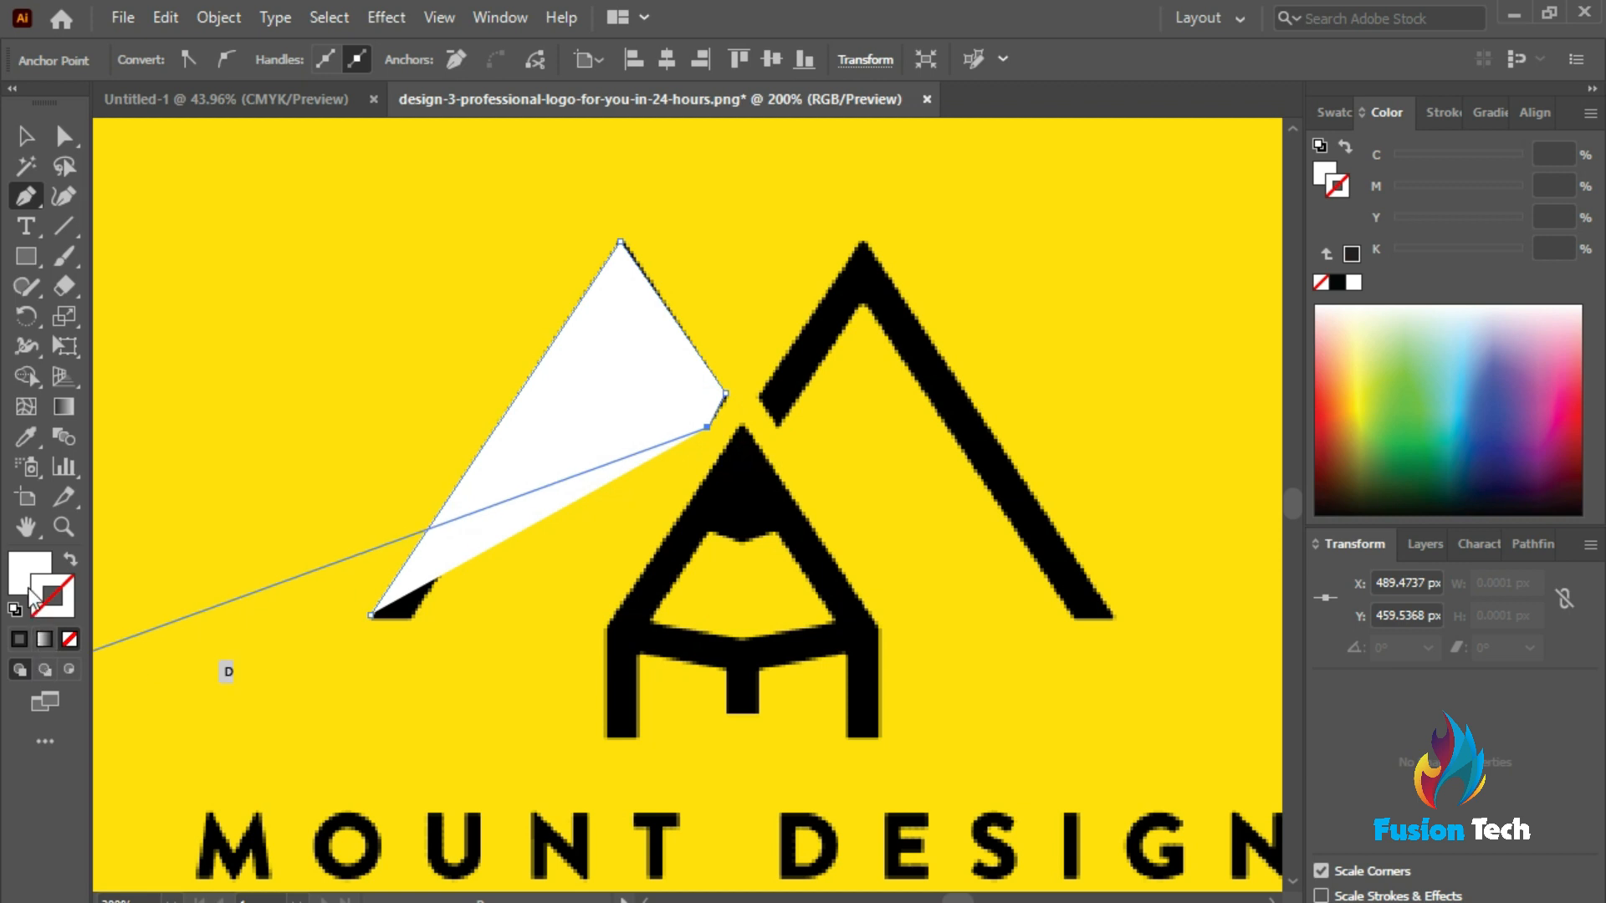
{"action": "left_click", "coordinate": [69, 639]}
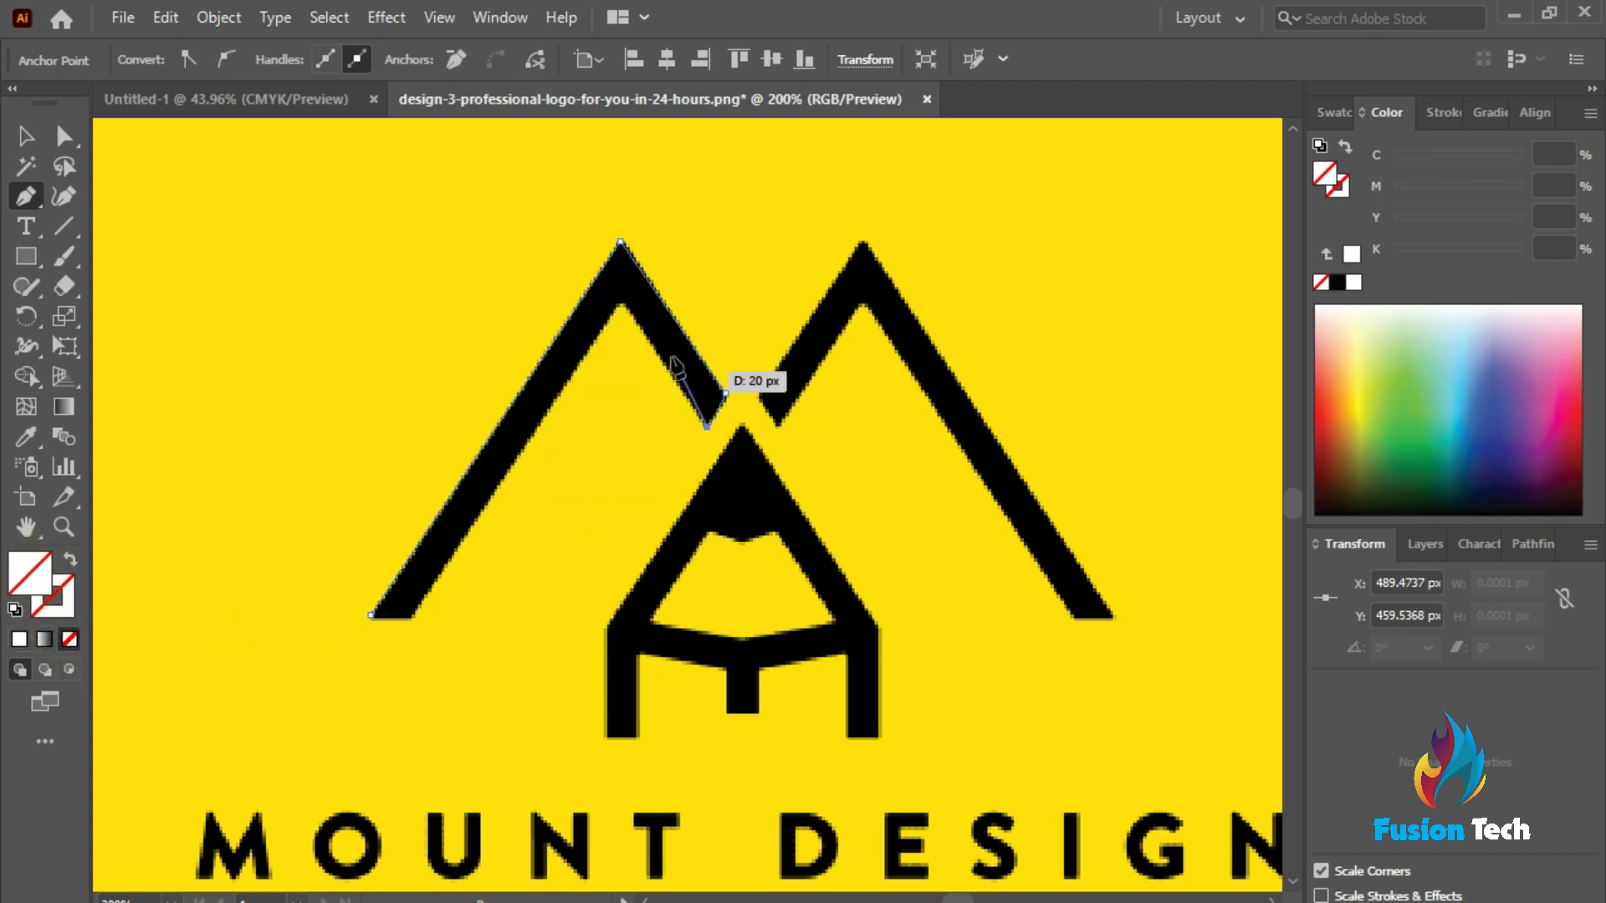
{"action": "left_click", "coordinate": [619, 303]}
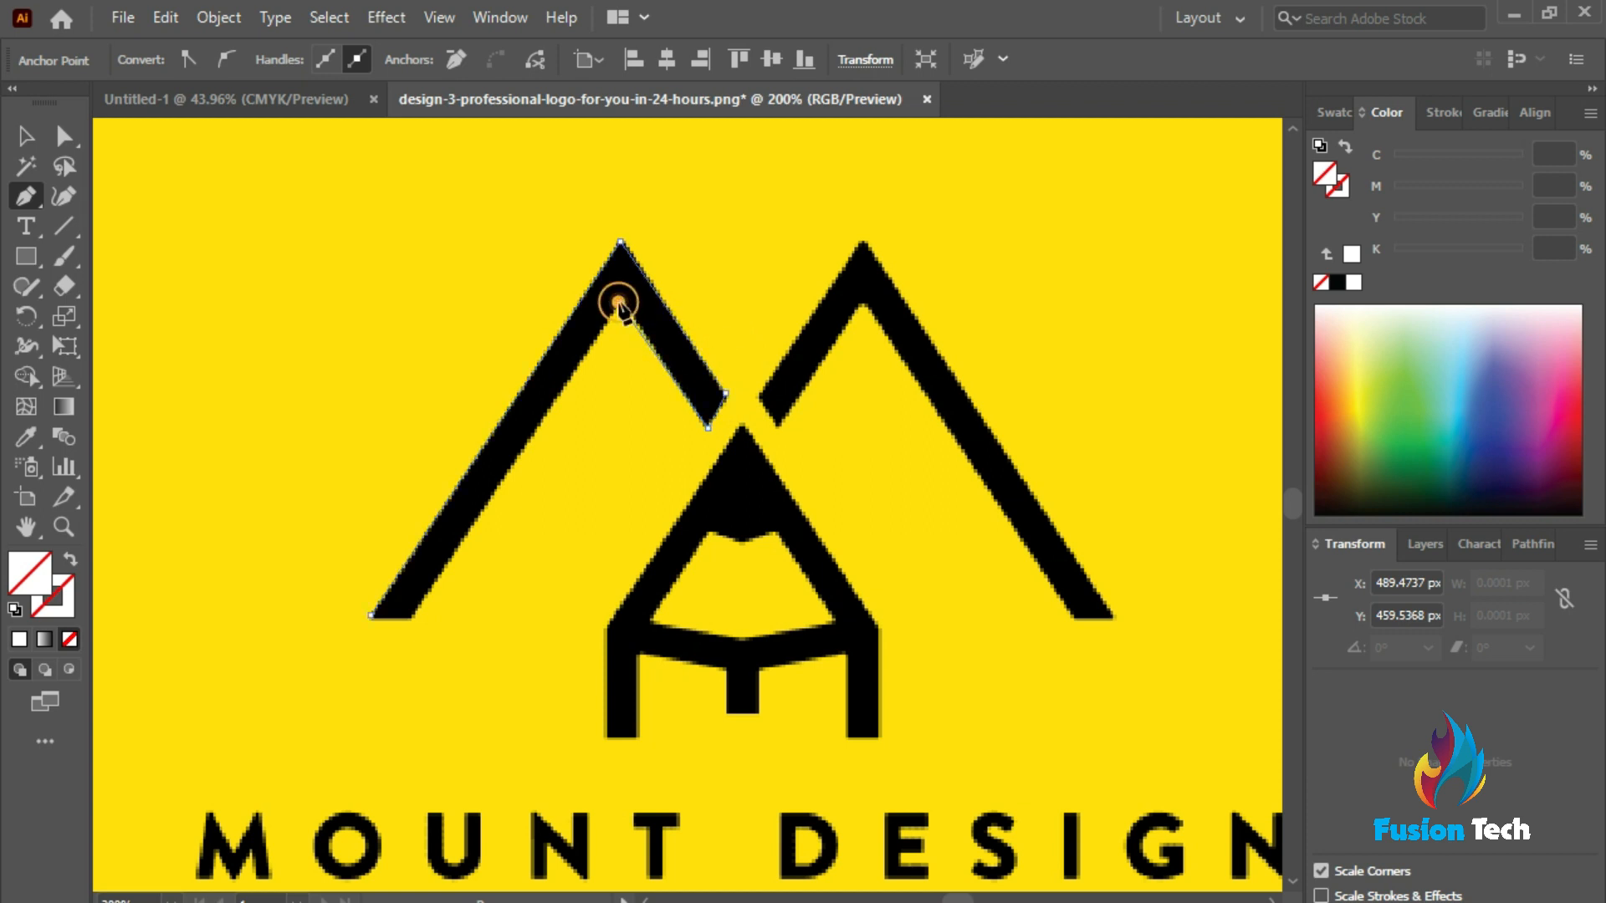
{"action": "left_click", "coordinate": [413, 616]}
{"action": "left_click", "coordinate": [371, 616]}
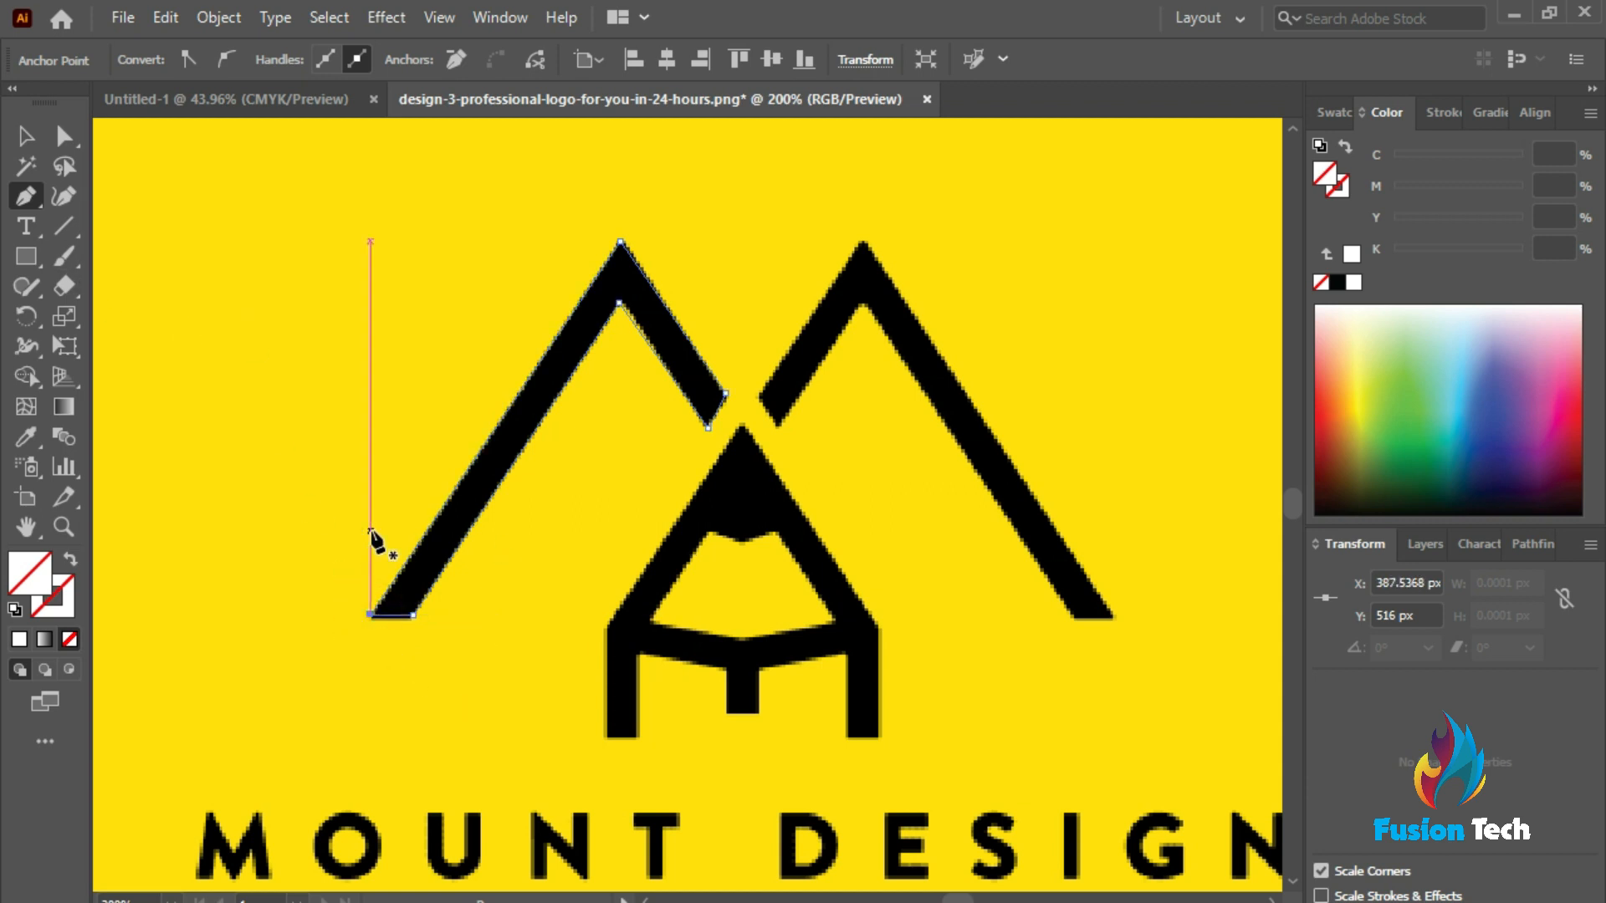
Move the outer anchor of the short leg's end and the inner apex anchor of the left peak outline onto the logo's corners
{"action": "left_click", "coordinate": [37, 144]}
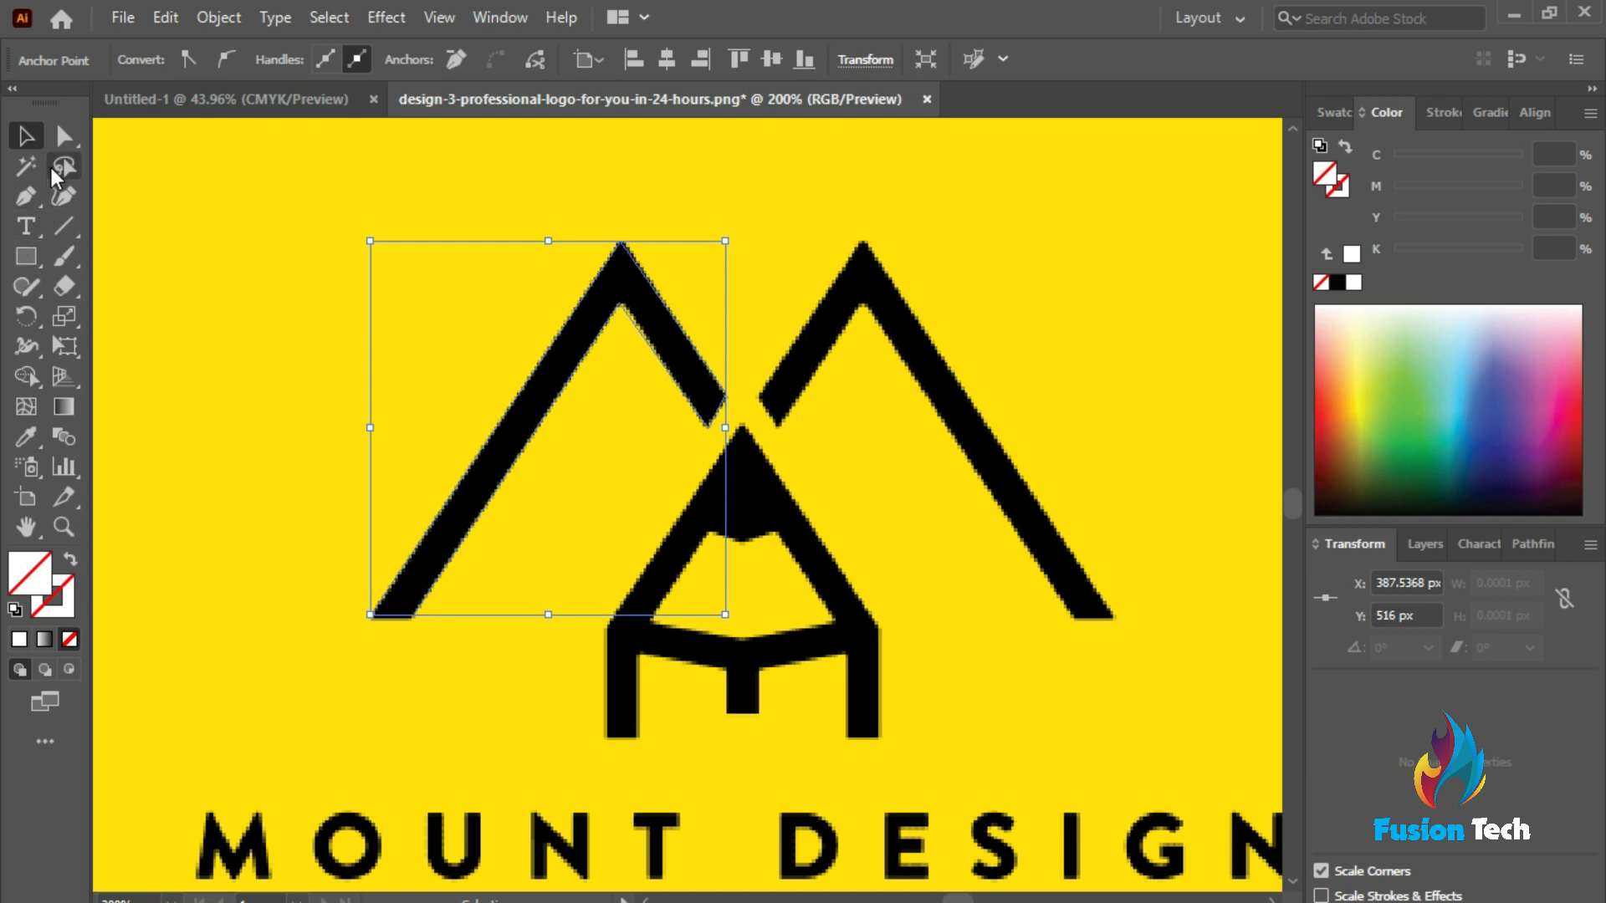
{"action": "left_click", "coordinate": [63, 144]}
{"action": "left_click", "coordinate": [26, 135]}
{"action": "left_click", "coordinate": [64, 137]}
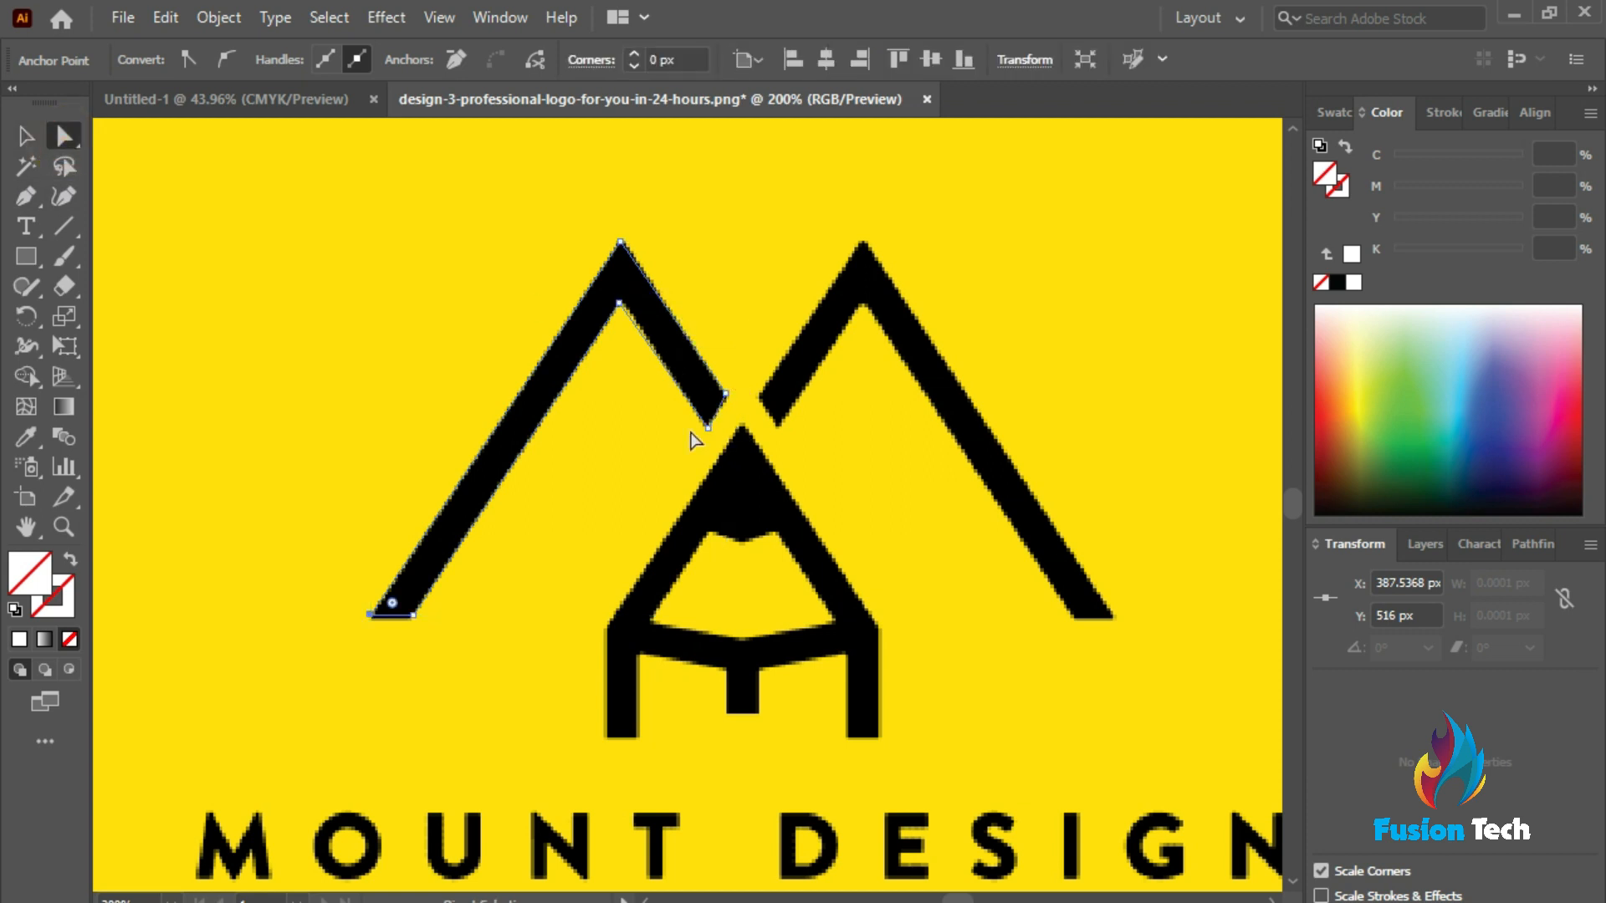
{"action": "scroll", "coordinate": [749, 397], "scroll_direction": "up", "scroll_amount": 3}
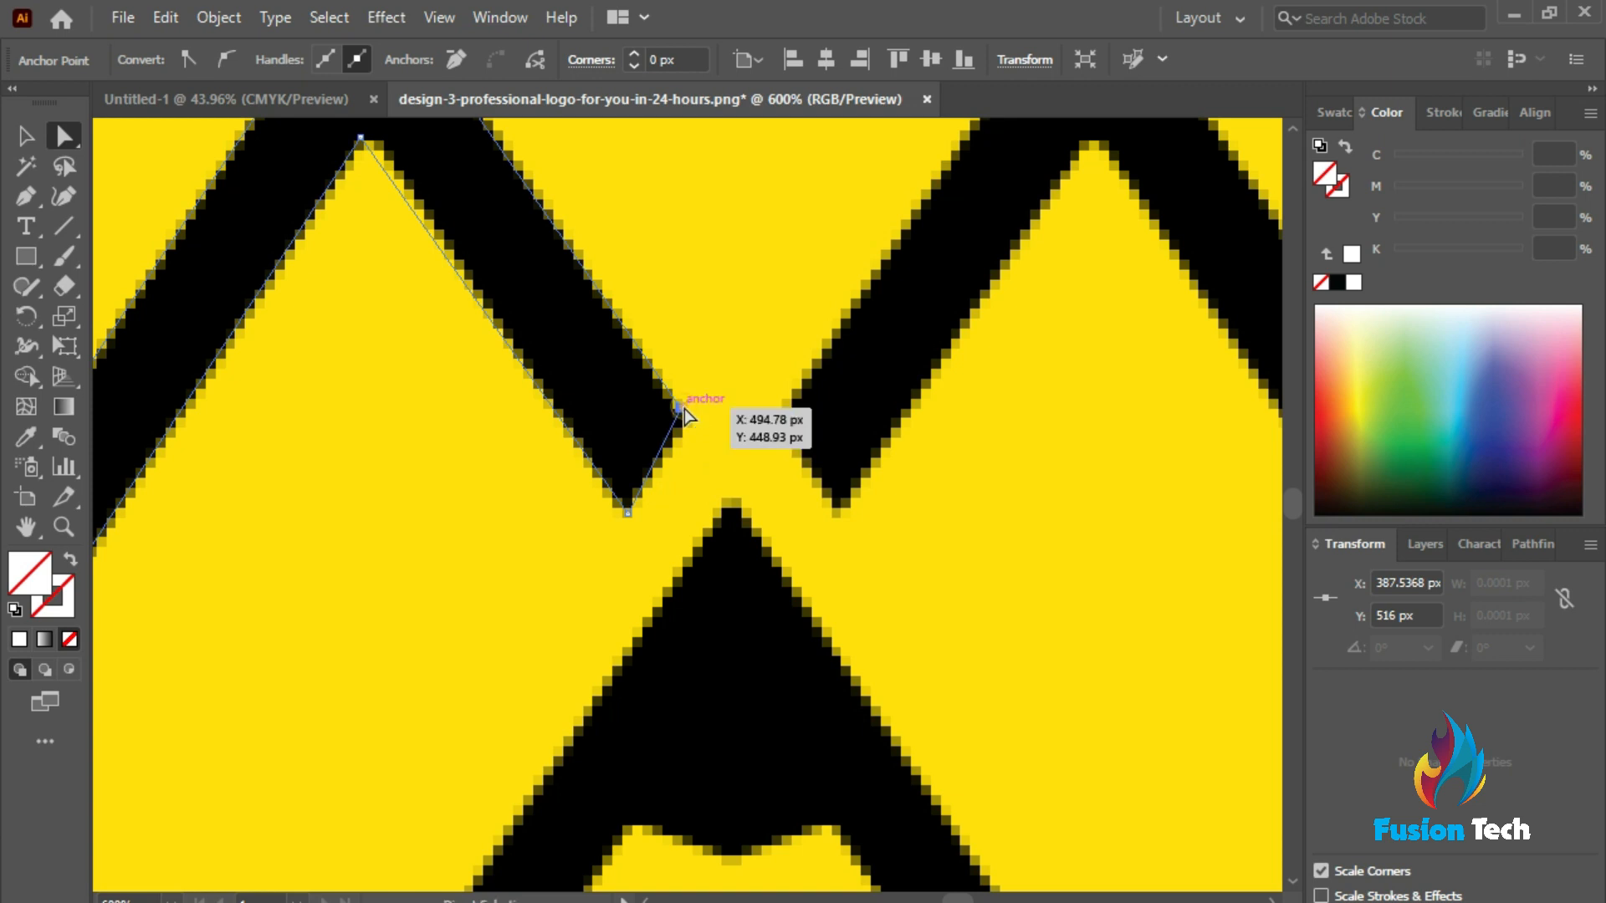
{"action": "left_click_drag", "start_coordinate": [685, 408], "coordinate": [686, 426]}
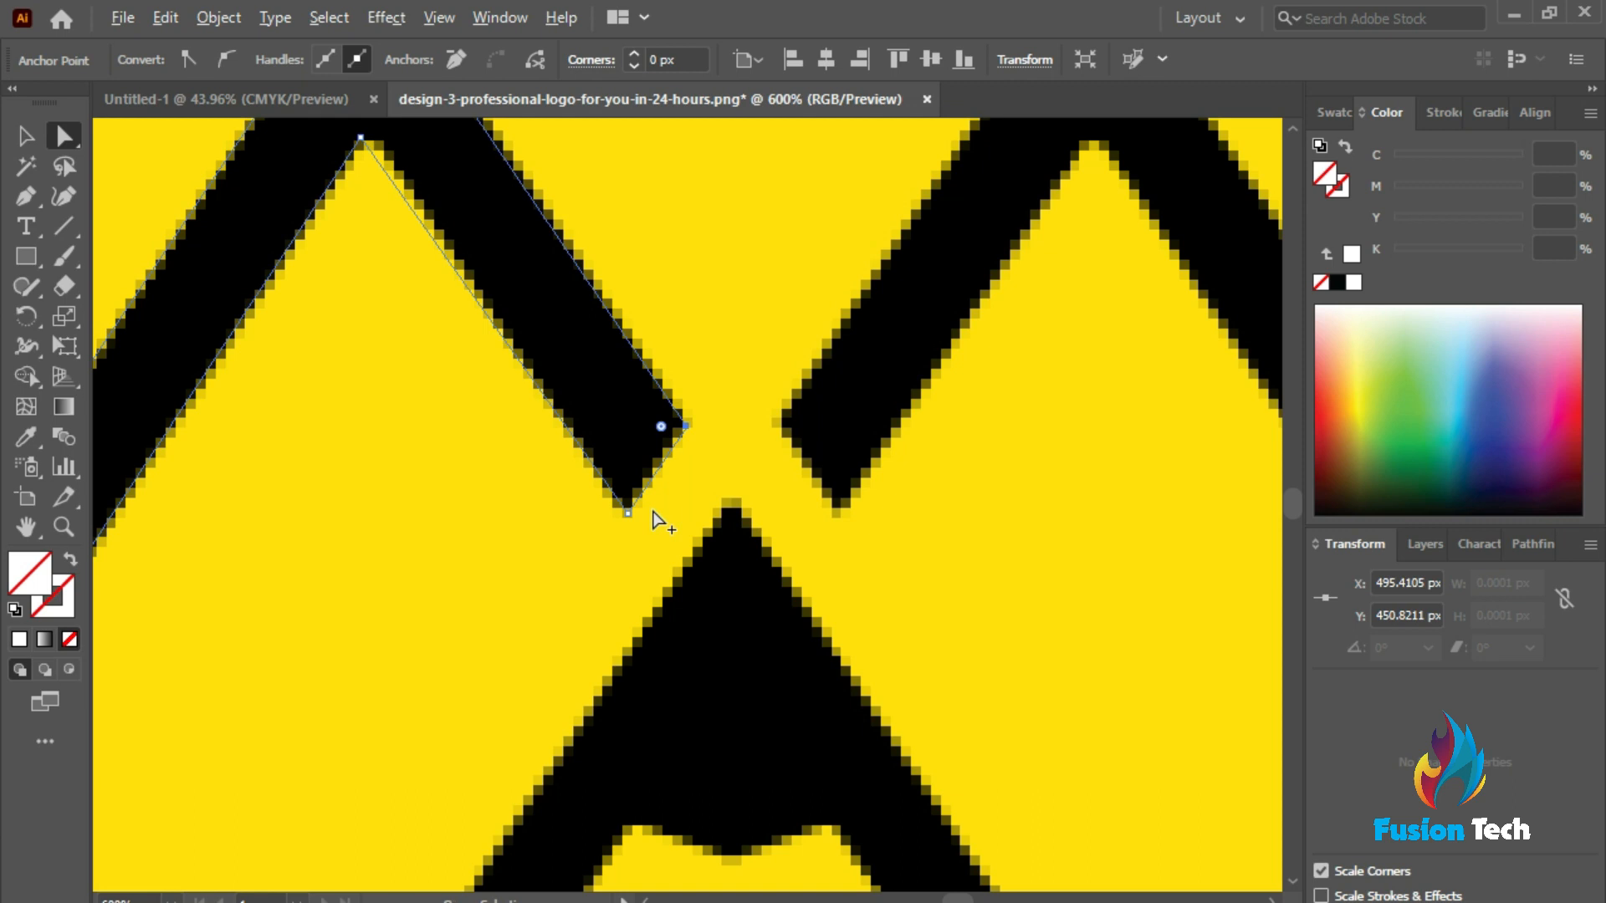
{"action": "scroll", "coordinate": [652, 511], "scroll_direction": "down", "scroll_amount": 3}
{"action": "scroll", "coordinate": [565, 438], "scroll_direction": "up", "scroll_amount": 4}
{"action": "scroll", "coordinate": [565, 439], "scroll_direction": "up", "scroll_amount": 6}
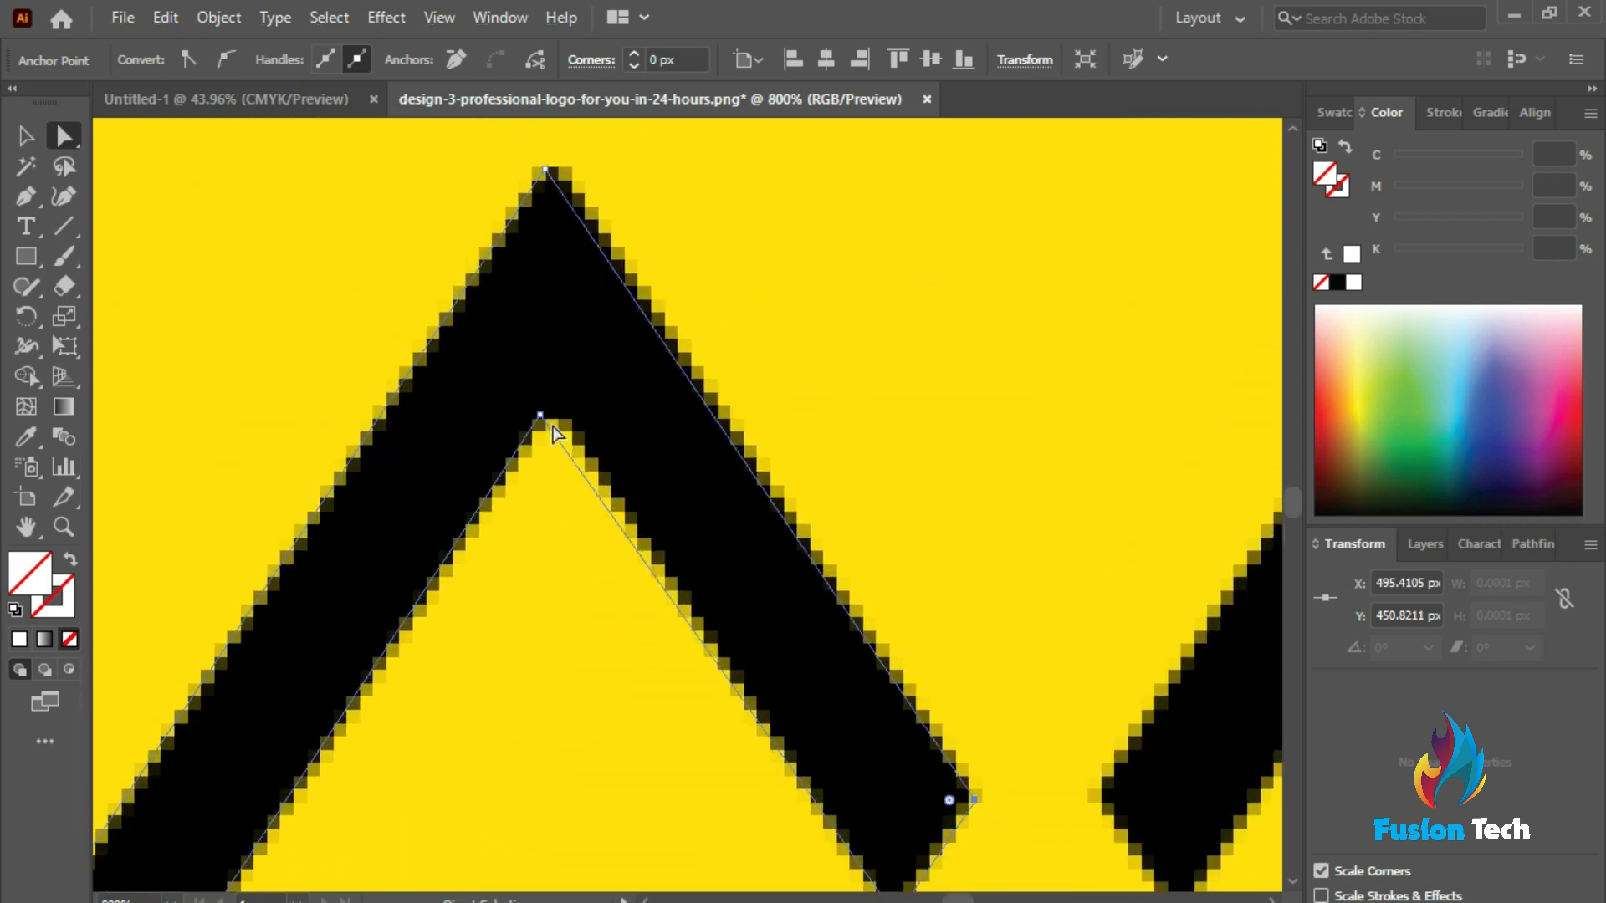
{"action": "left_click_drag", "start_coordinate": [545, 414], "coordinate": [553, 406]}
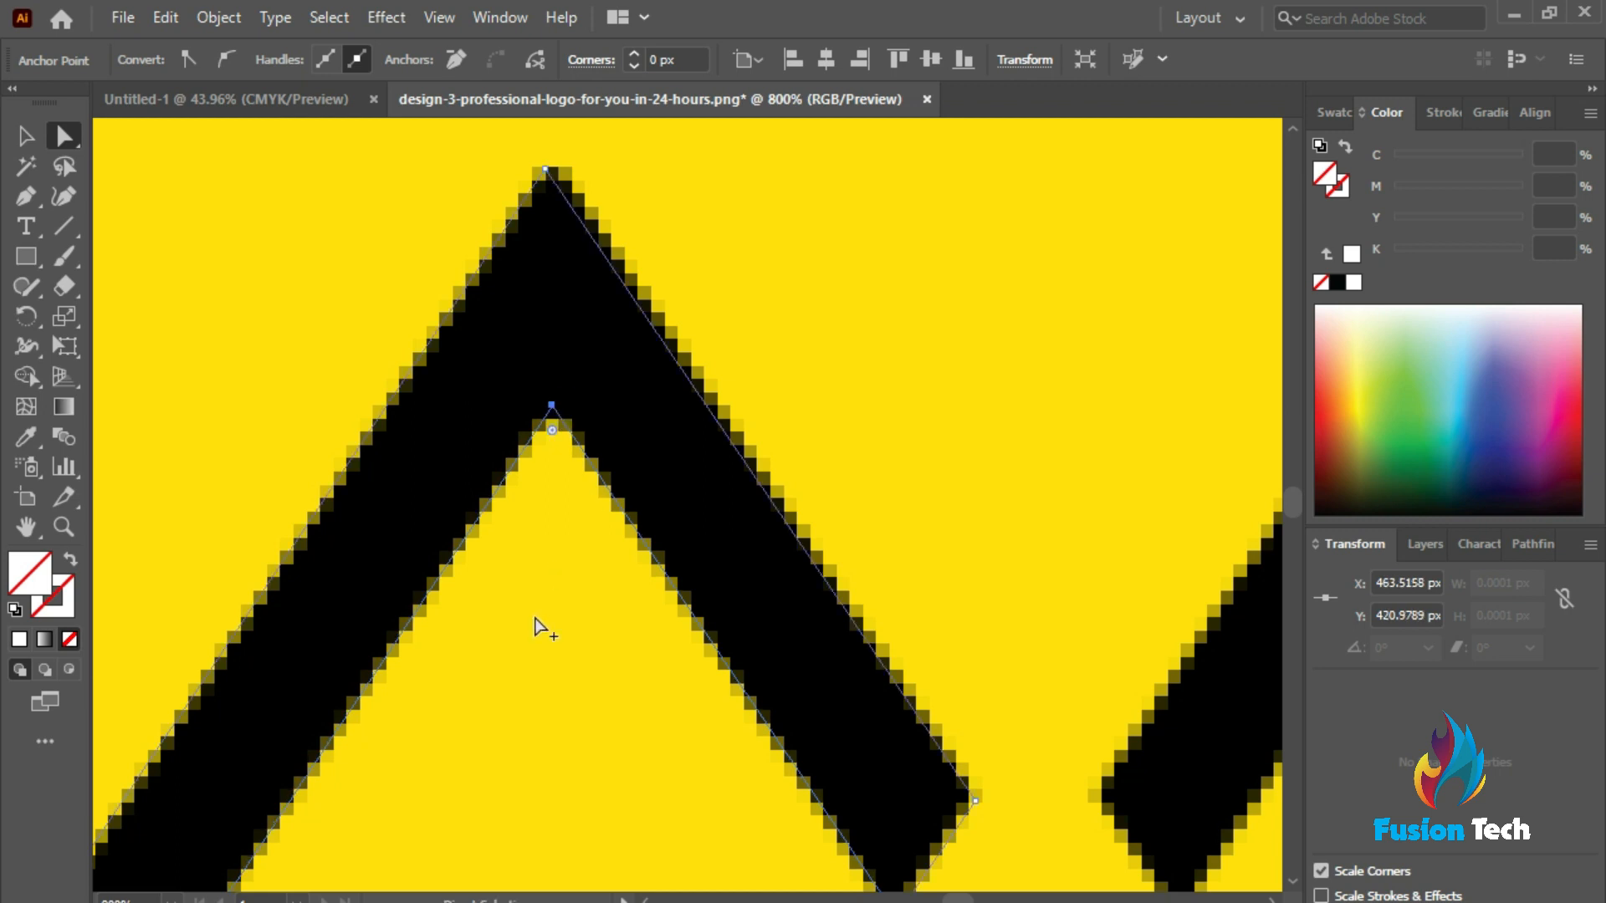
Inspect how the left peak outline fits the logo at its foot, apex and short leg
{"action": "scroll", "coordinate": [542, 629], "scroll_direction": "down", "scroll_amount": 7}
{"action": "scroll", "coordinate": [555, 736], "scroll_direction": "down", "scroll_amount": 3}
{"action": "scroll", "coordinate": [437, 540], "scroll_direction": "up", "scroll_amount": 6}
{"action": "scroll", "coordinate": [439, 547], "scroll_direction": "up", "scroll_amount": 2}
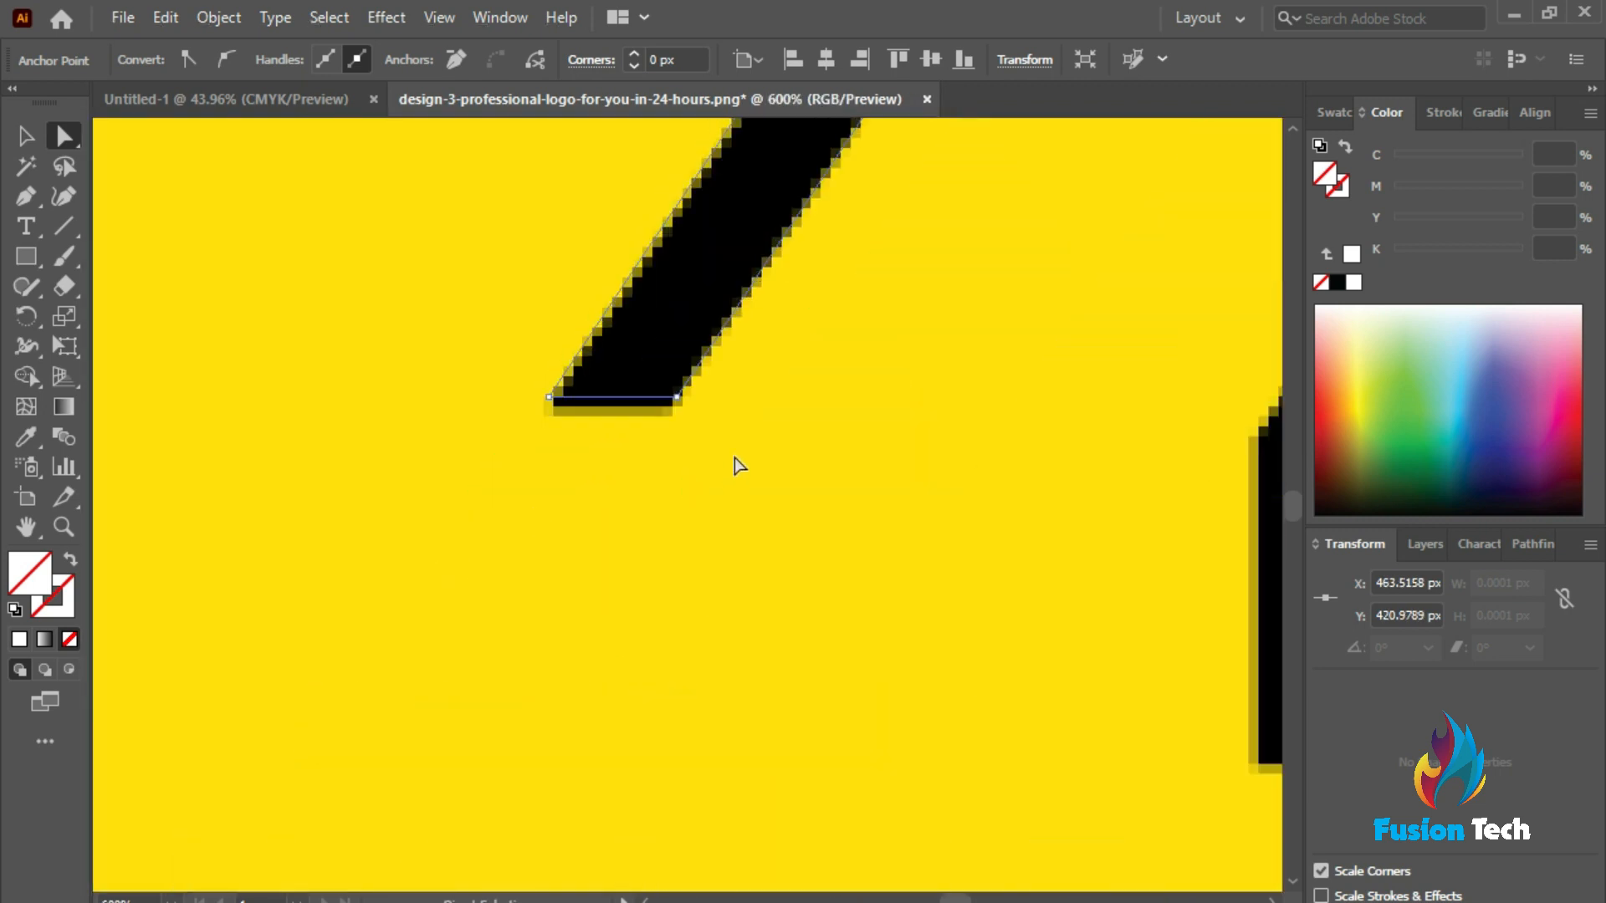
{"action": "scroll", "coordinate": [536, 523], "scroll_direction": "down", "scroll_amount": 6}
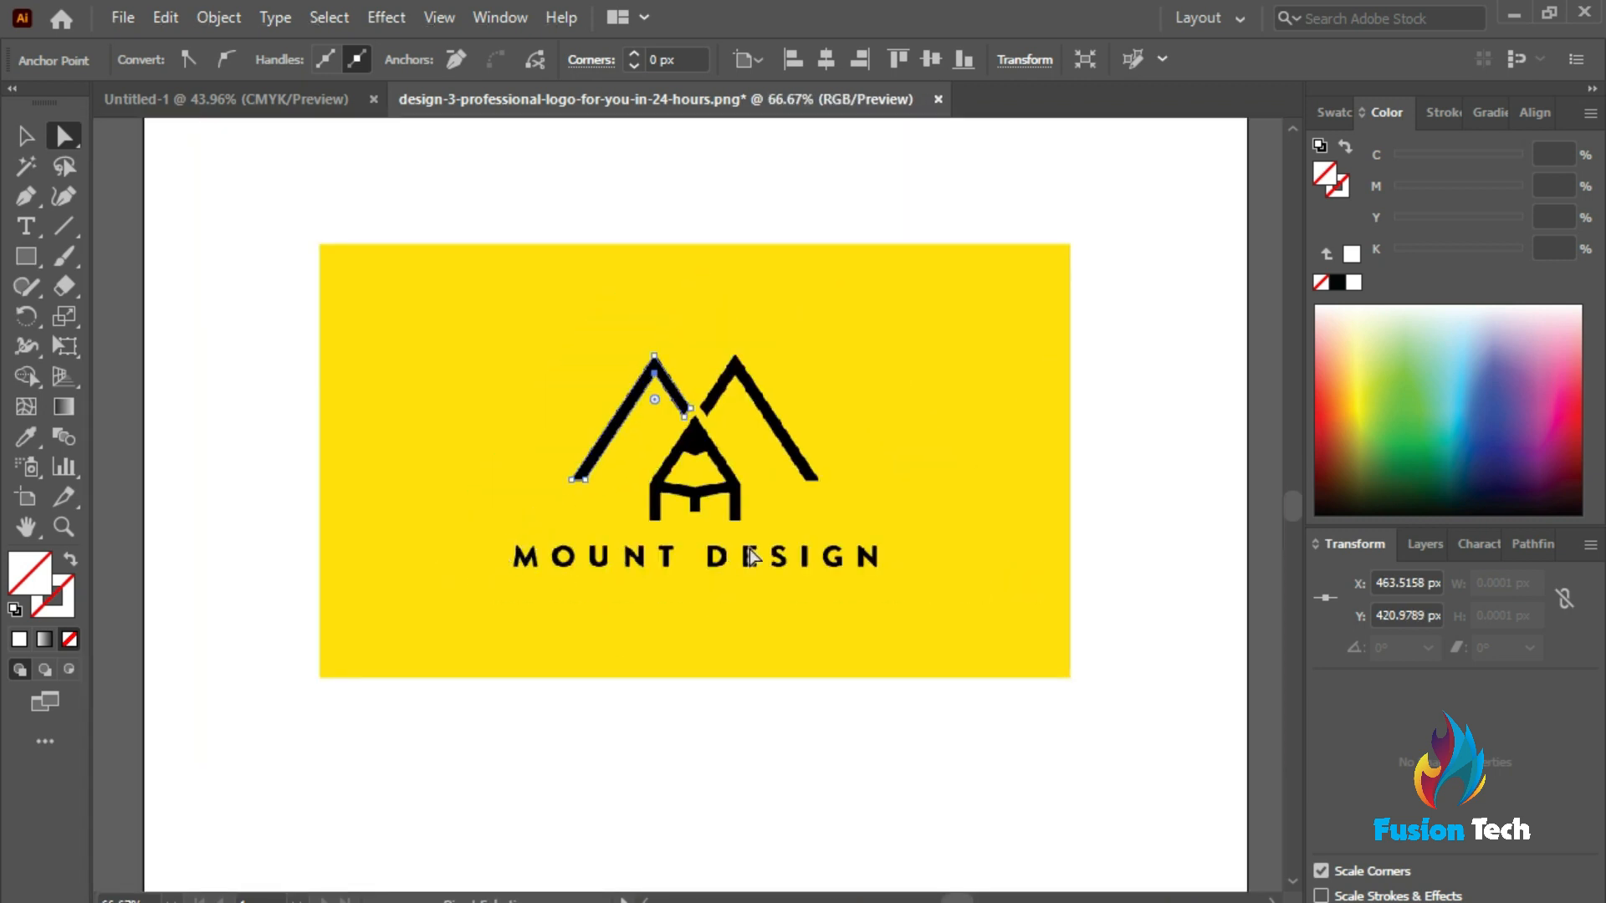
{"action": "scroll", "coordinate": [663, 412], "scroll_direction": "up", "scroll_amount": 5}
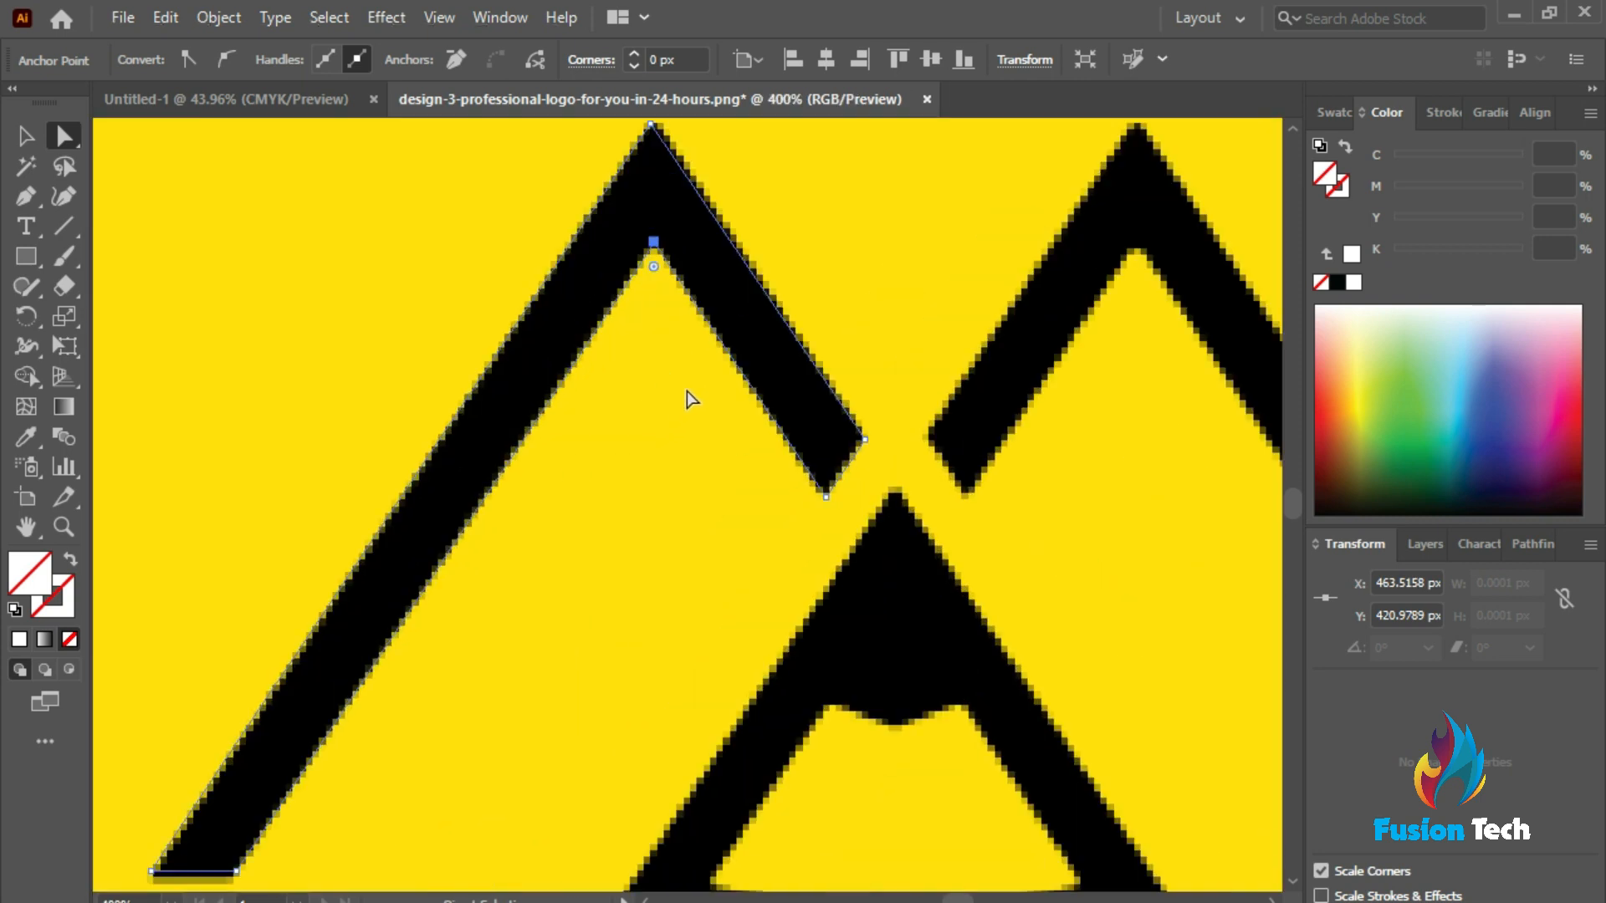
{"action": "scroll", "coordinate": [669, 565], "scroll_direction": "up", "scroll_amount": 2}
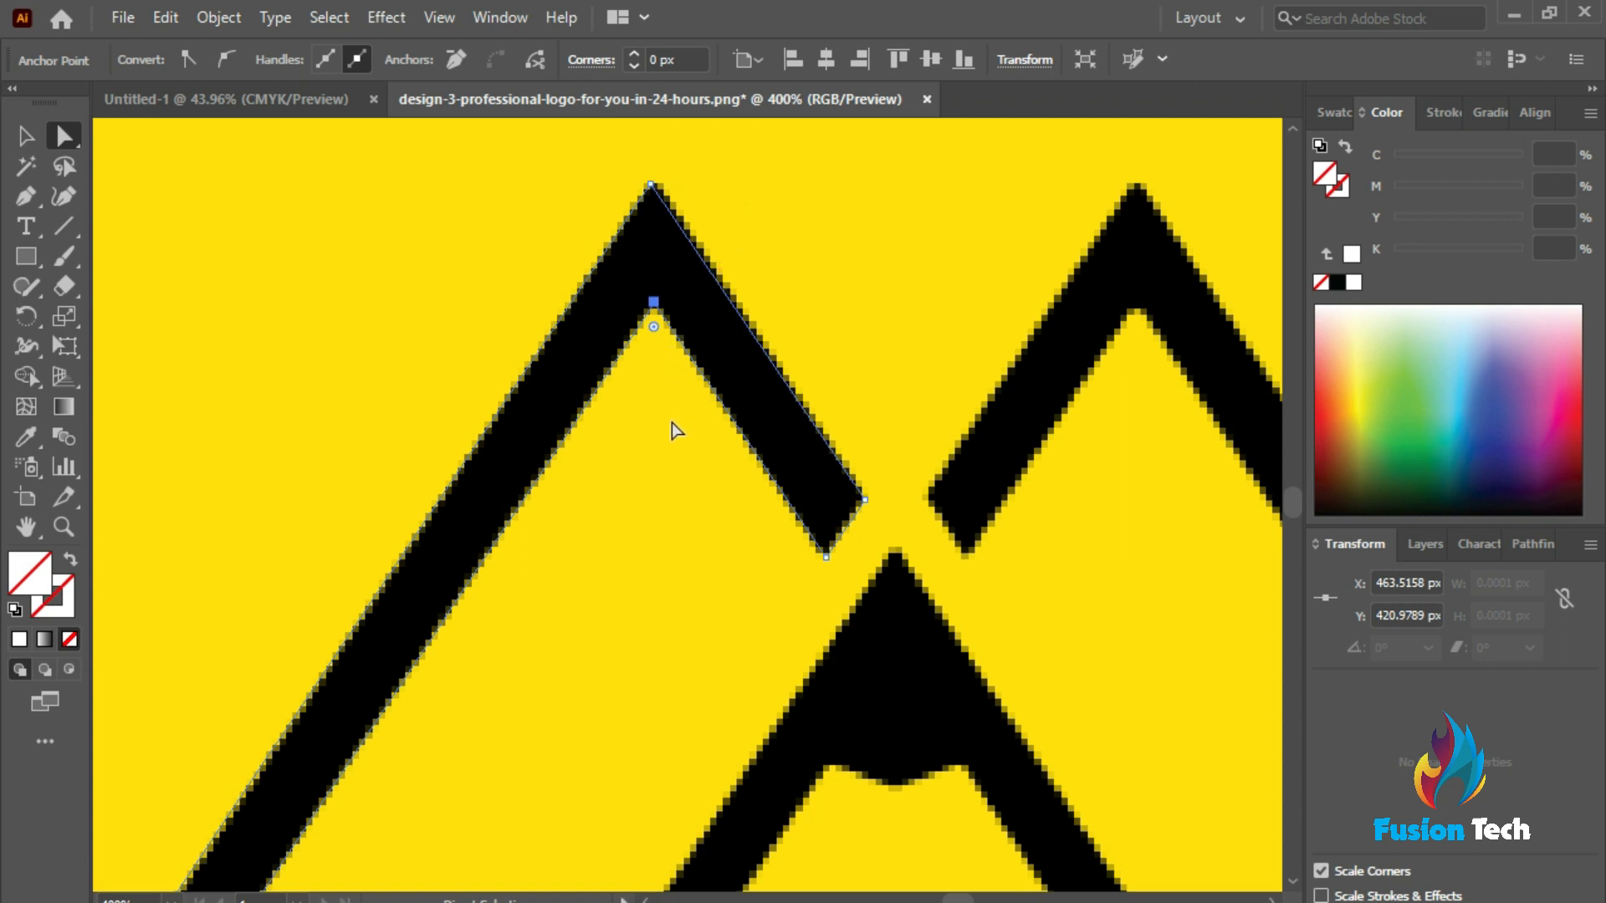
{"action": "scroll", "coordinate": [623, 435], "scroll_direction": "down", "scroll_amount": 3}
{"action": "scroll", "coordinate": [569, 393], "scroll_direction": "down", "scroll_amount": 2}
Fill the left peak outline with black, deselect it and check its edges against the logo image
{"action": "key", "text": "v"}
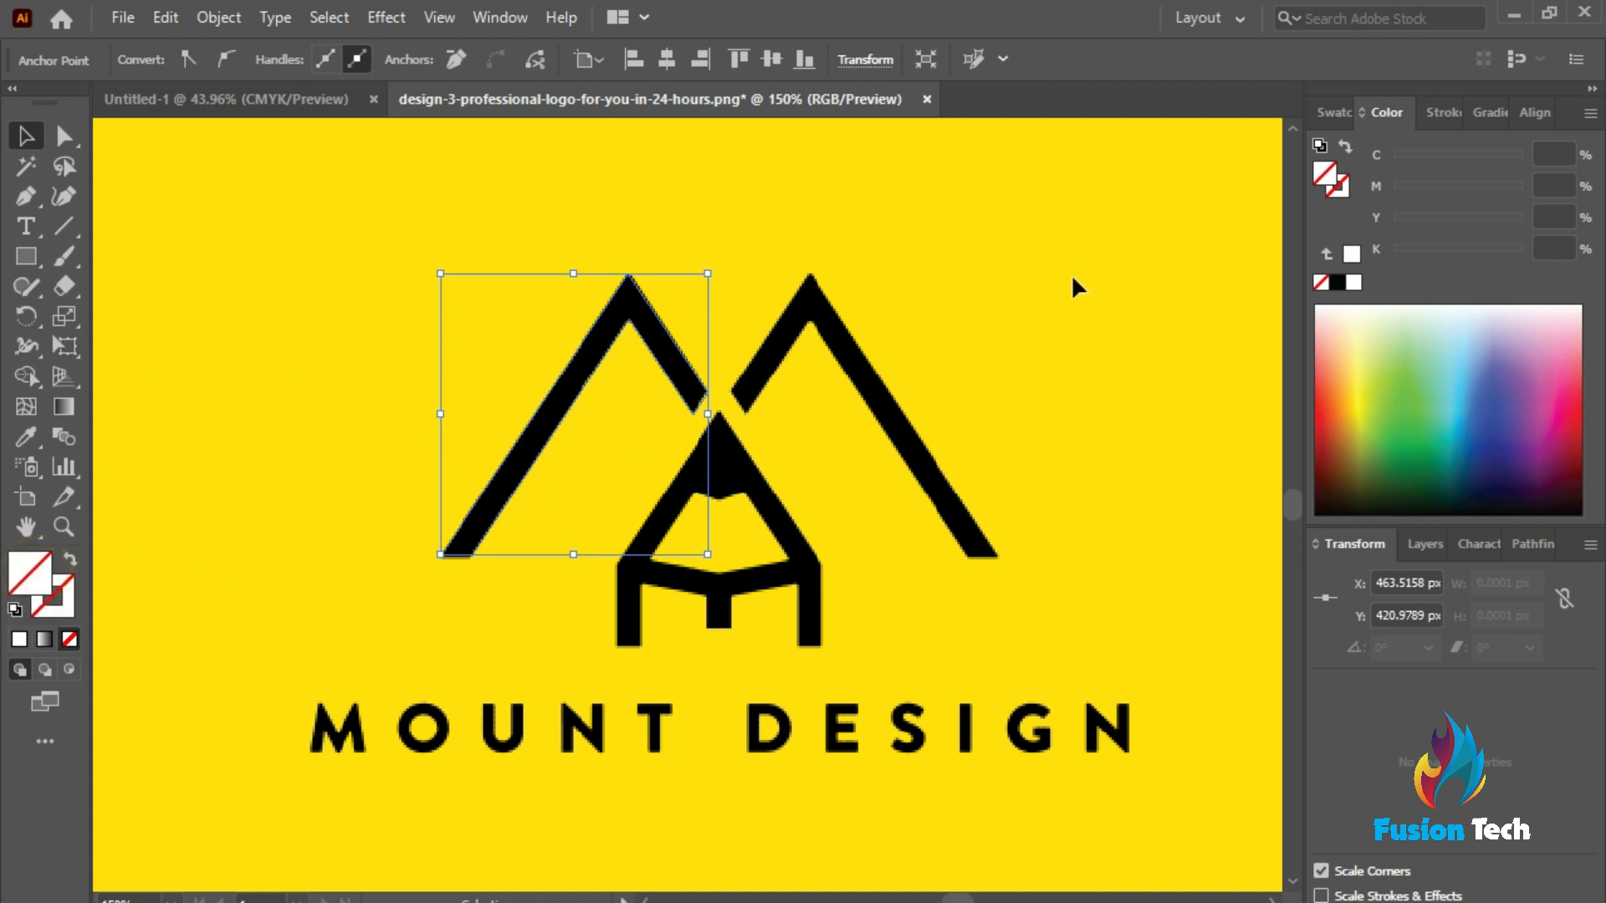
{"action": "left_click", "coordinate": [1338, 284]}
{"action": "left_click", "coordinate": [298, 385]}
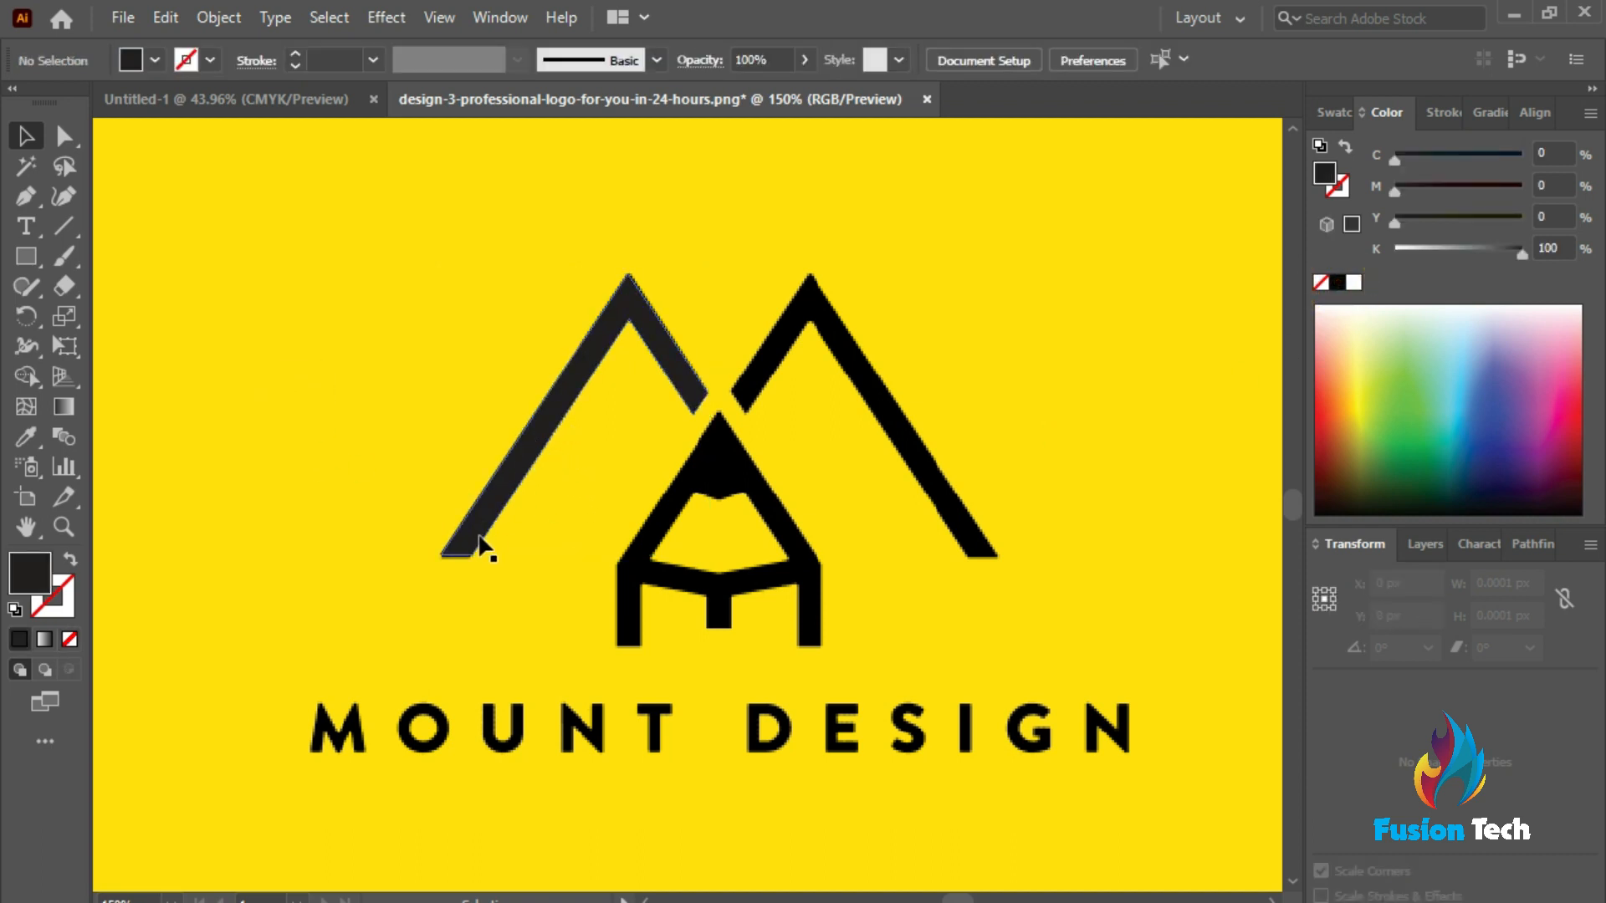
{"action": "scroll", "coordinate": [492, 550], "scroll_direction": "up", "scroll_amount": 4}
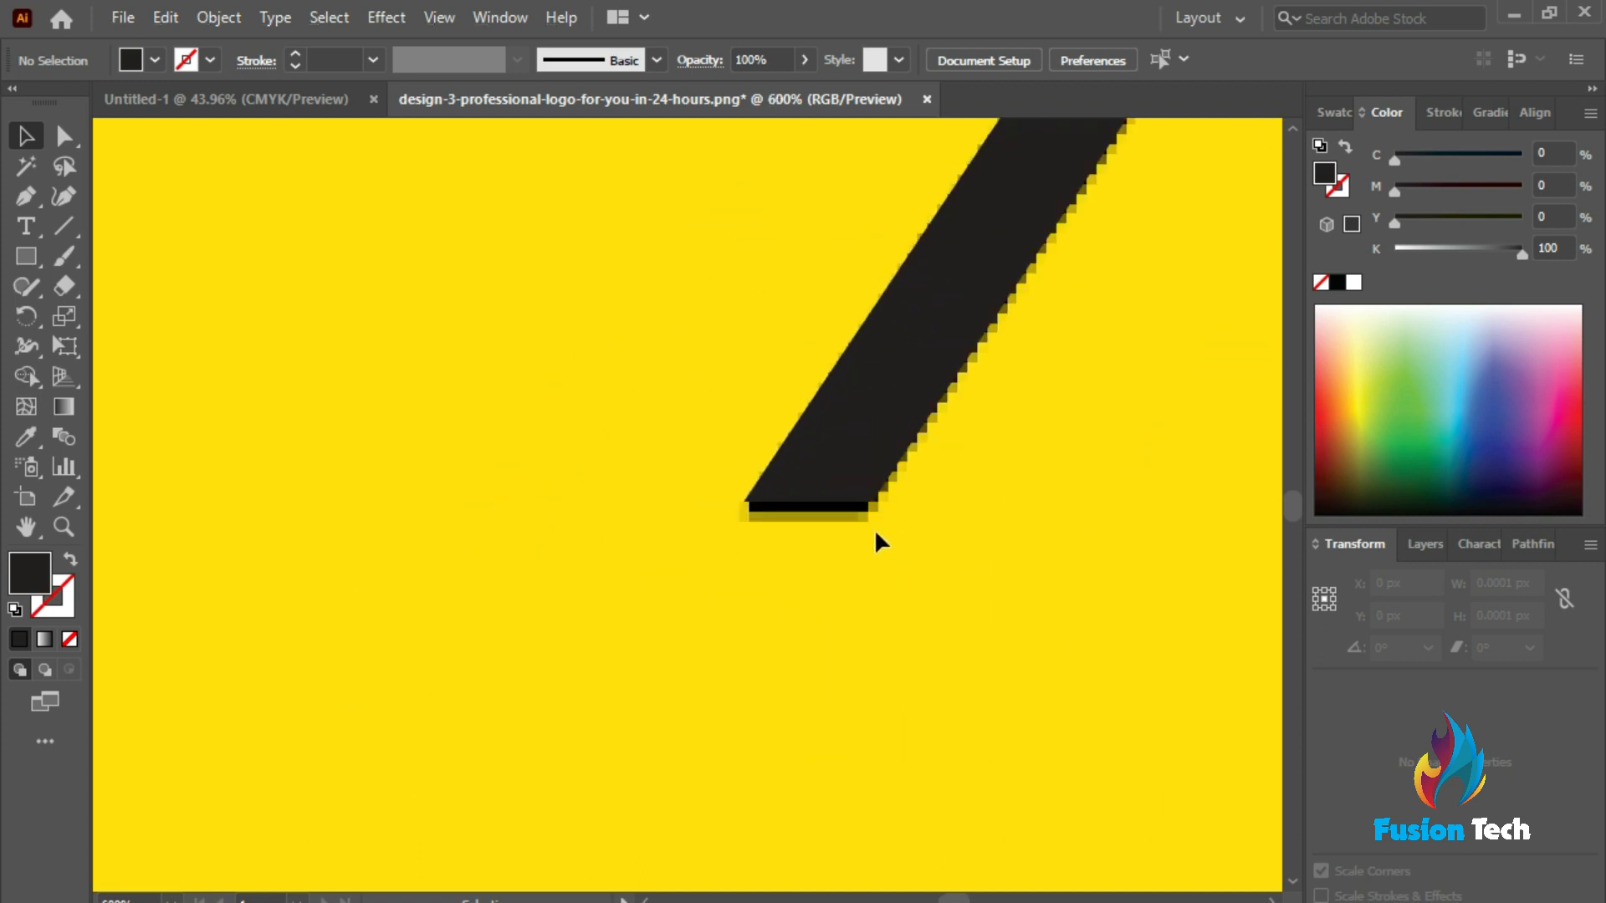
{"action": "key", "text": "ctrl+1"}
{"action": "scroll", "coordinate": [799, 539], "scroll_direction": "down", "scroll_amount": 3}
{"action": "scroll", "coordinate": [874, 510], "scroll_direction": "up", "scroll_amount": 3}
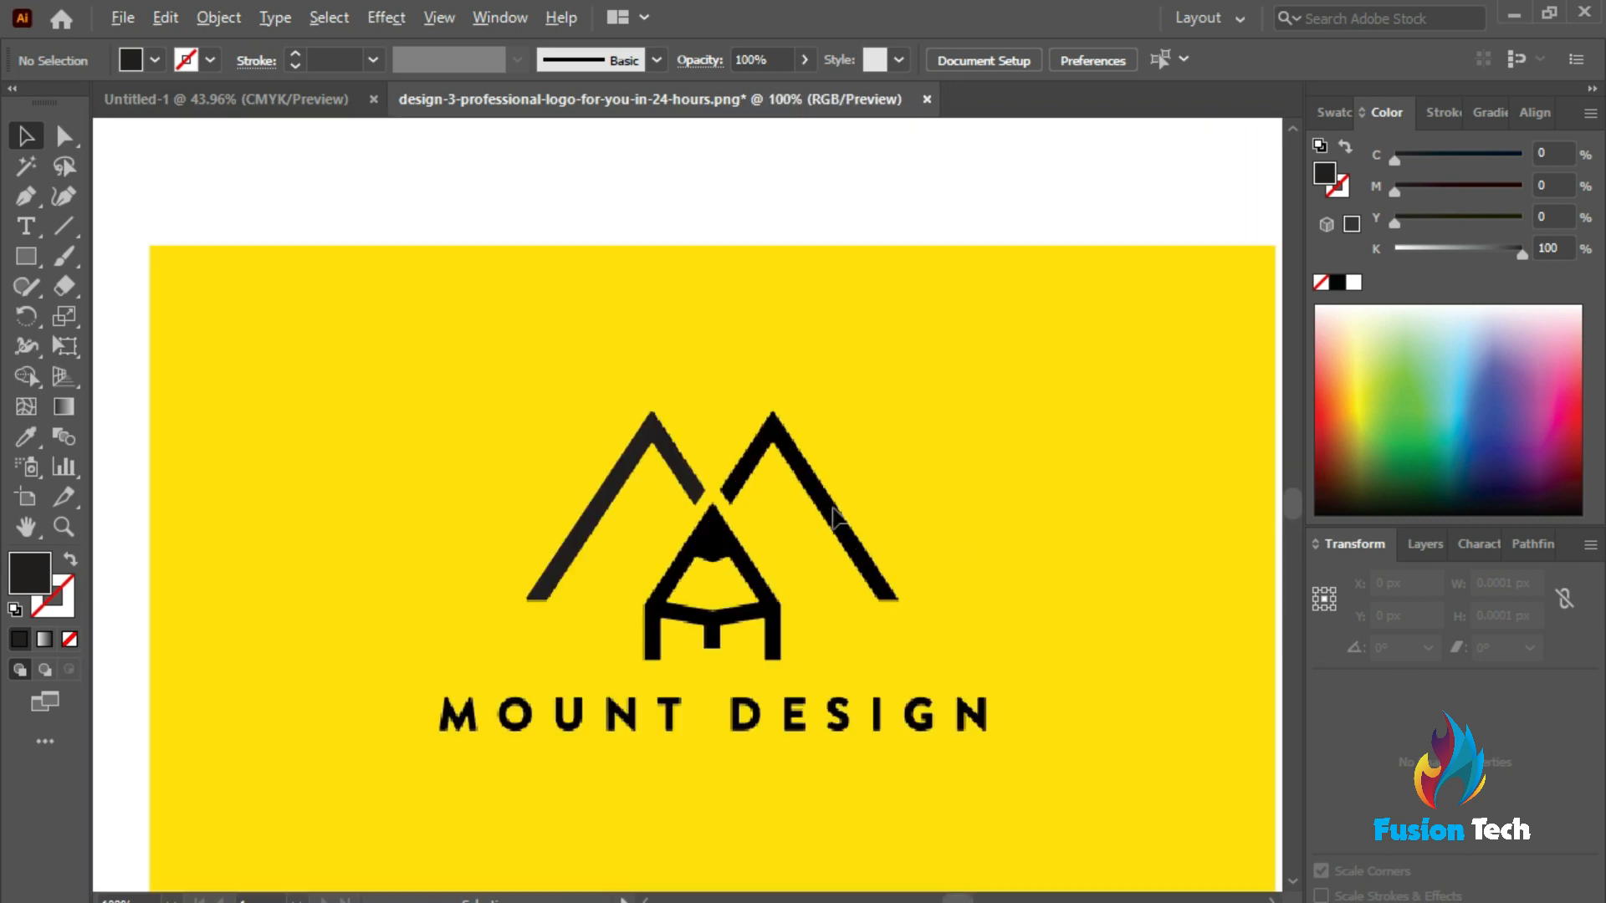
Try placing a copy of the filled left peak over the right peak, and delete the copy
{"action": "left_click_drag", "start_coordinate": [629, 486], "coordinate": [891, 615]}
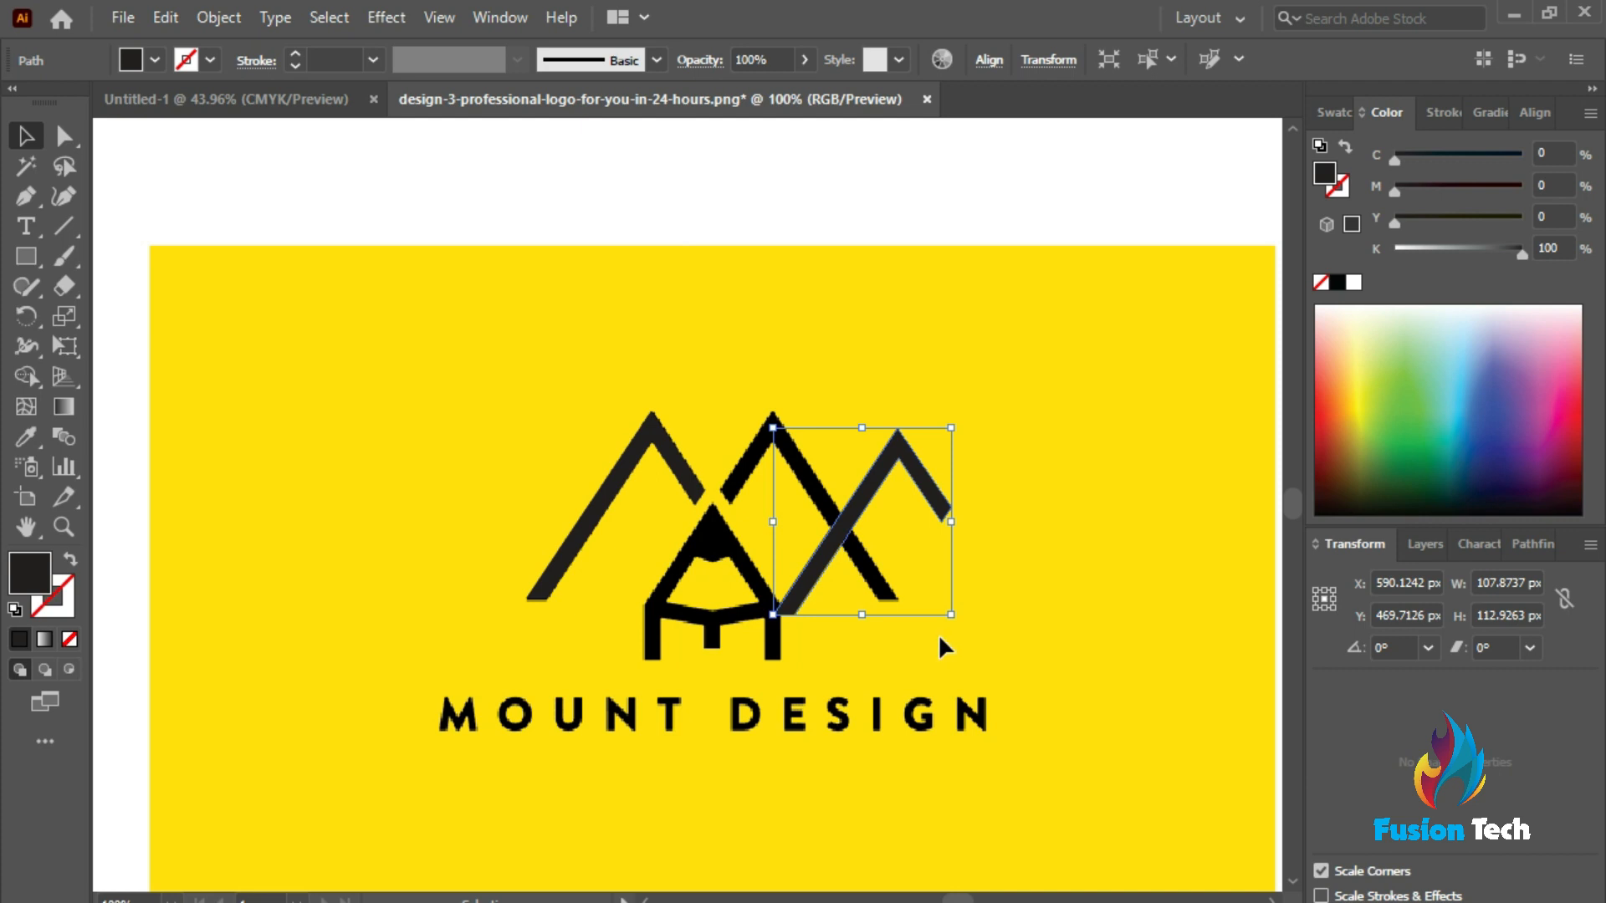
{"action": "key", "text": "Delete"}
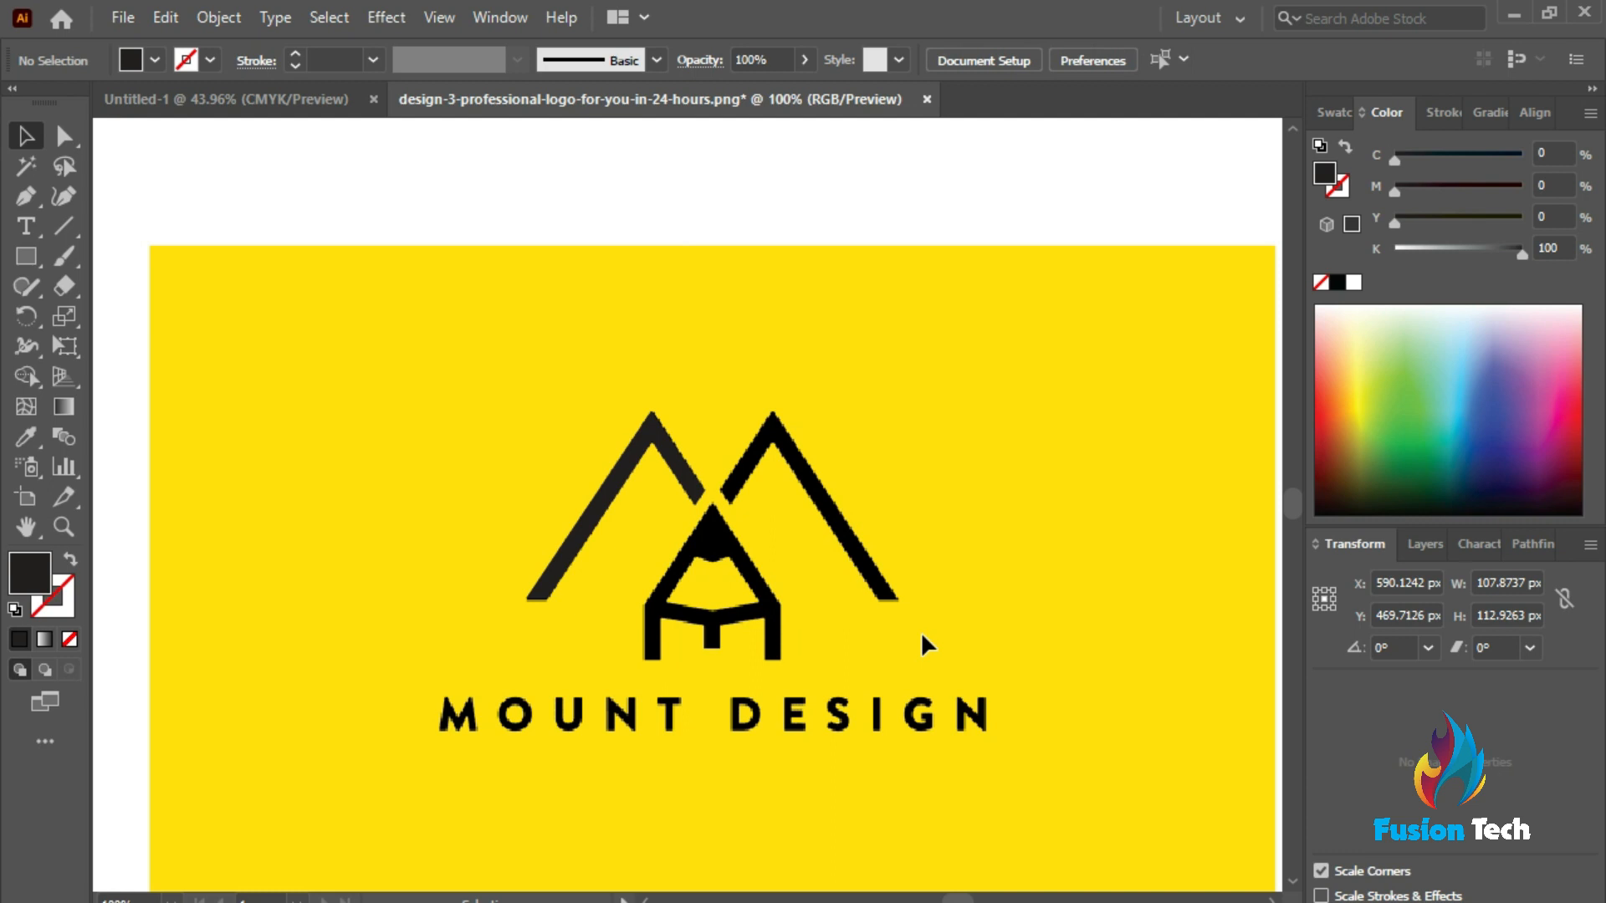
Trace the right peak's outer edge with the Pen tool, from the short leg's end over the apex to both foot corners
{"action": "scroll", "coordinate": [877, 414], "scroll_direction": "up", "scroll_amount": 4}
{"action": "scroll", "coordinate": [779, 484], "scroll_direction": "down", "scroll_amount": 5}
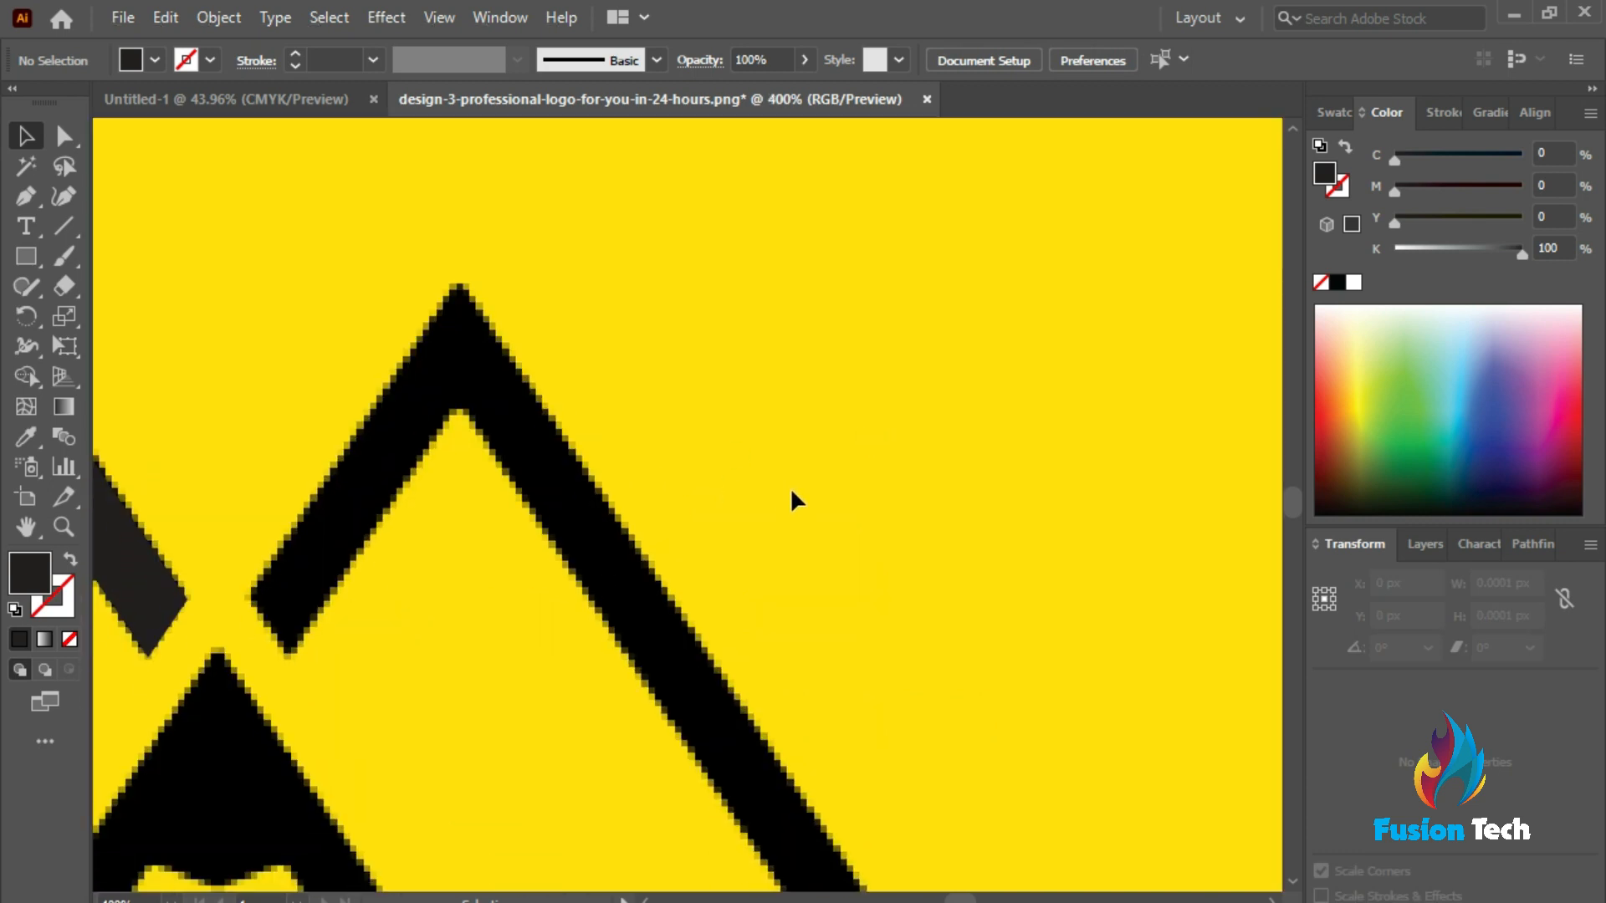
{"action": "scroll", "coordinate": [379, 494], "scroll_direction": "down", "scroll_amount": 2}
{"action": "scroll", "coordinate": [108, 492], "scroll_direction": "up", "scroll_amount": 3}
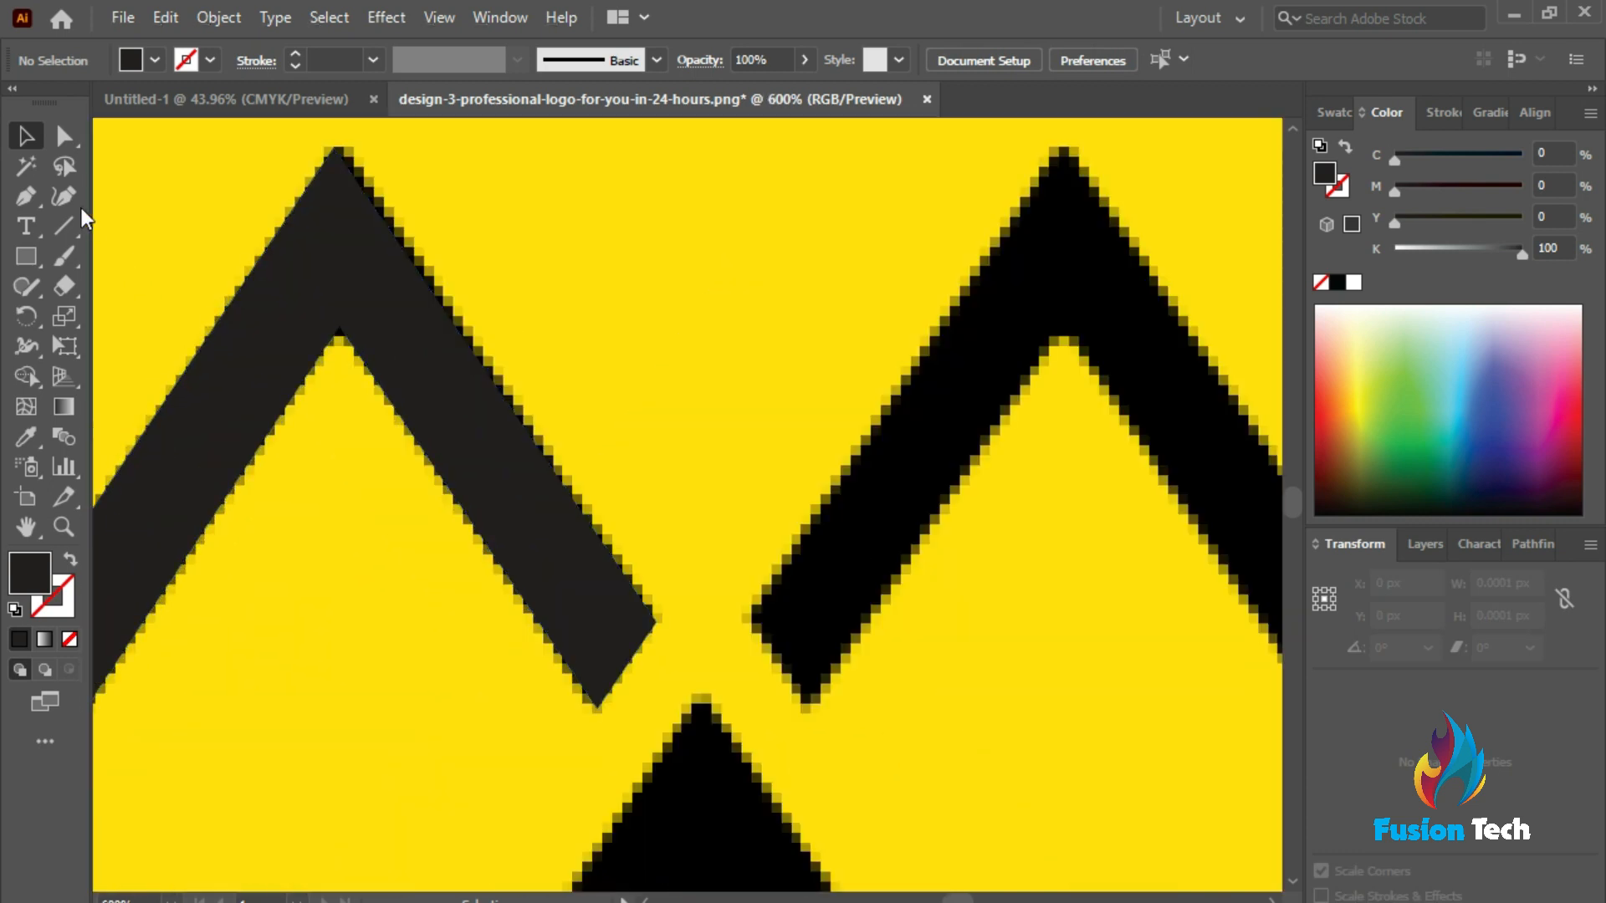
{"action": "left_click", "coordinate": [31, 192]}
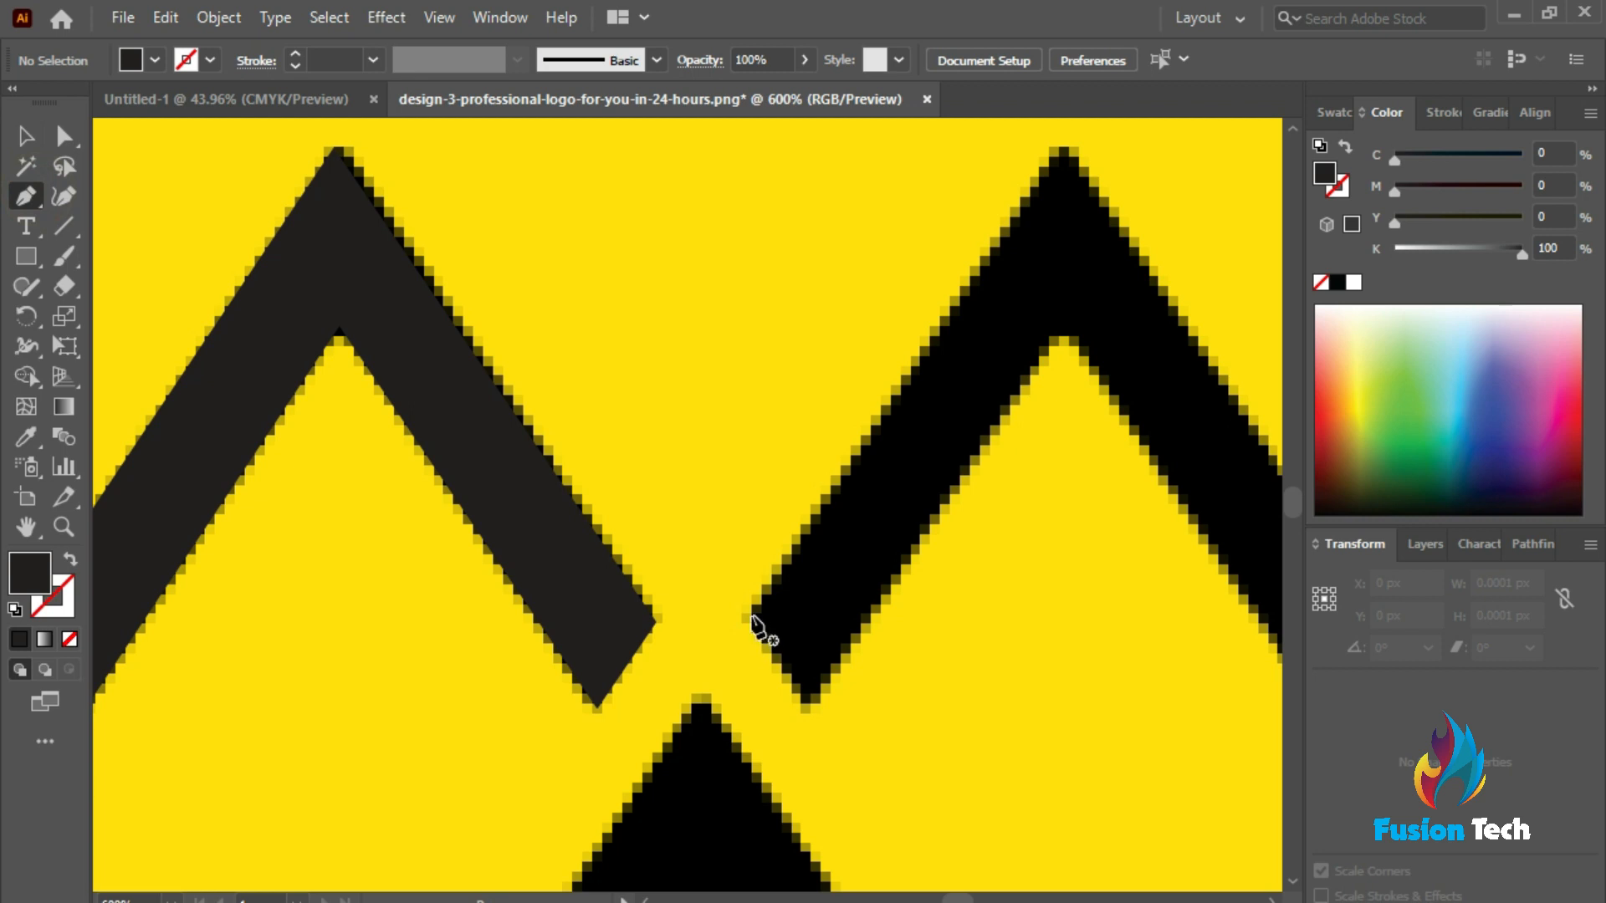
{"action": "left_click", "coordinate": [750, 618]}
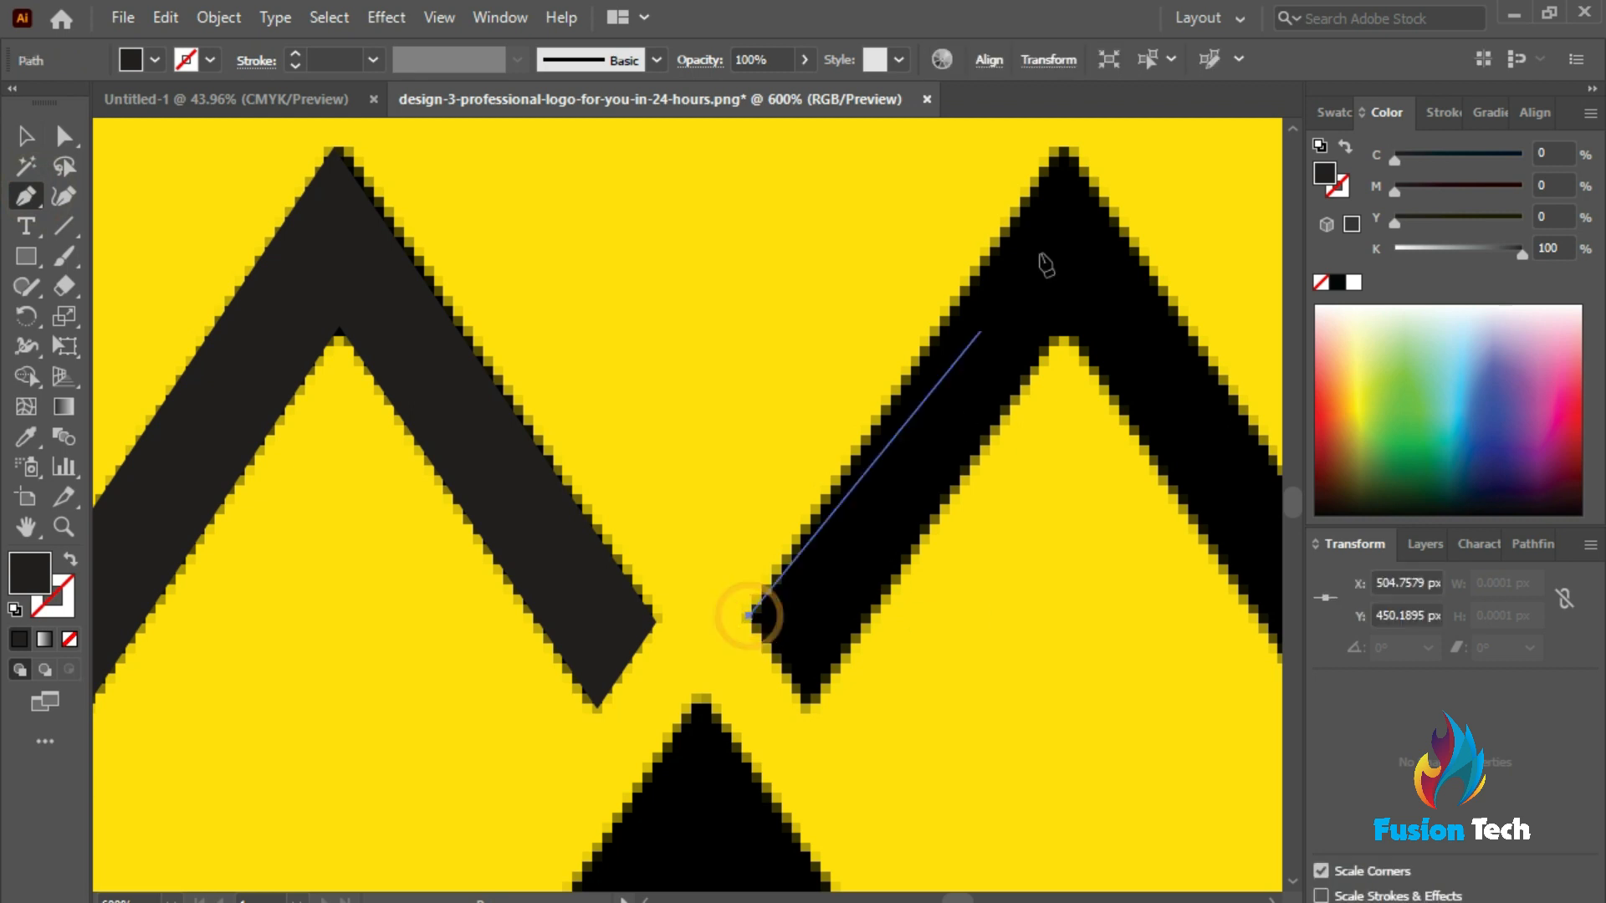
{"action": "left_click", "coordinate": [1065, 150]}
{"action": "scroll", "coordinate": [1054, 144], "scroll_direction": "down", "scroll_amount": 3}
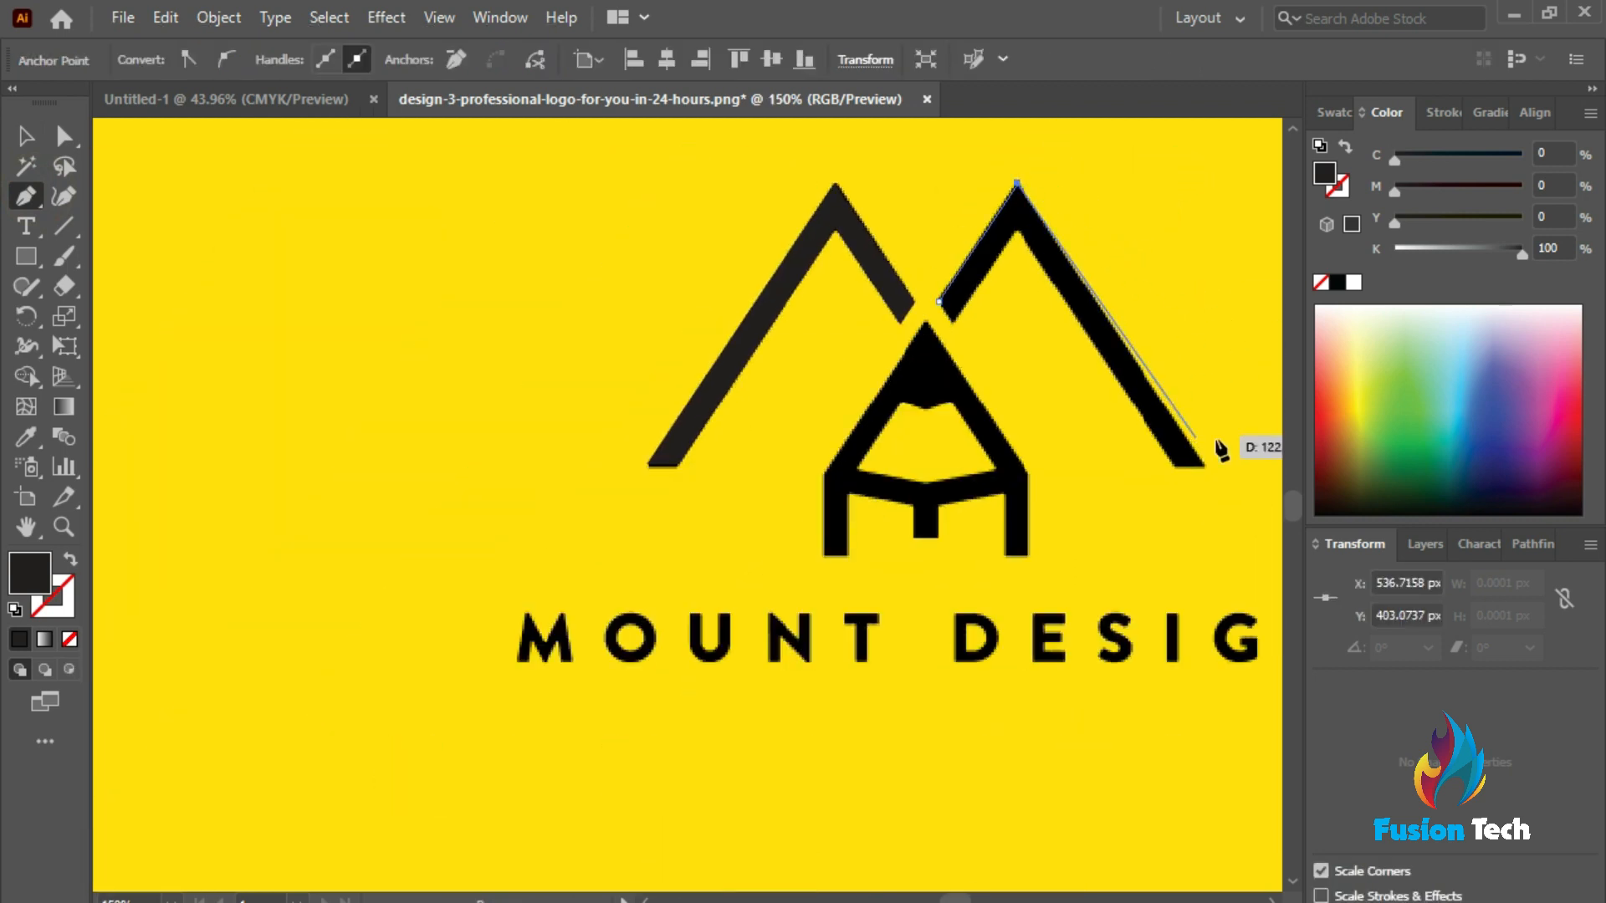
{"action": "scroll", "coordinate": [1238, 481], "scroll_direction": "up", "scroll_amount": 3}
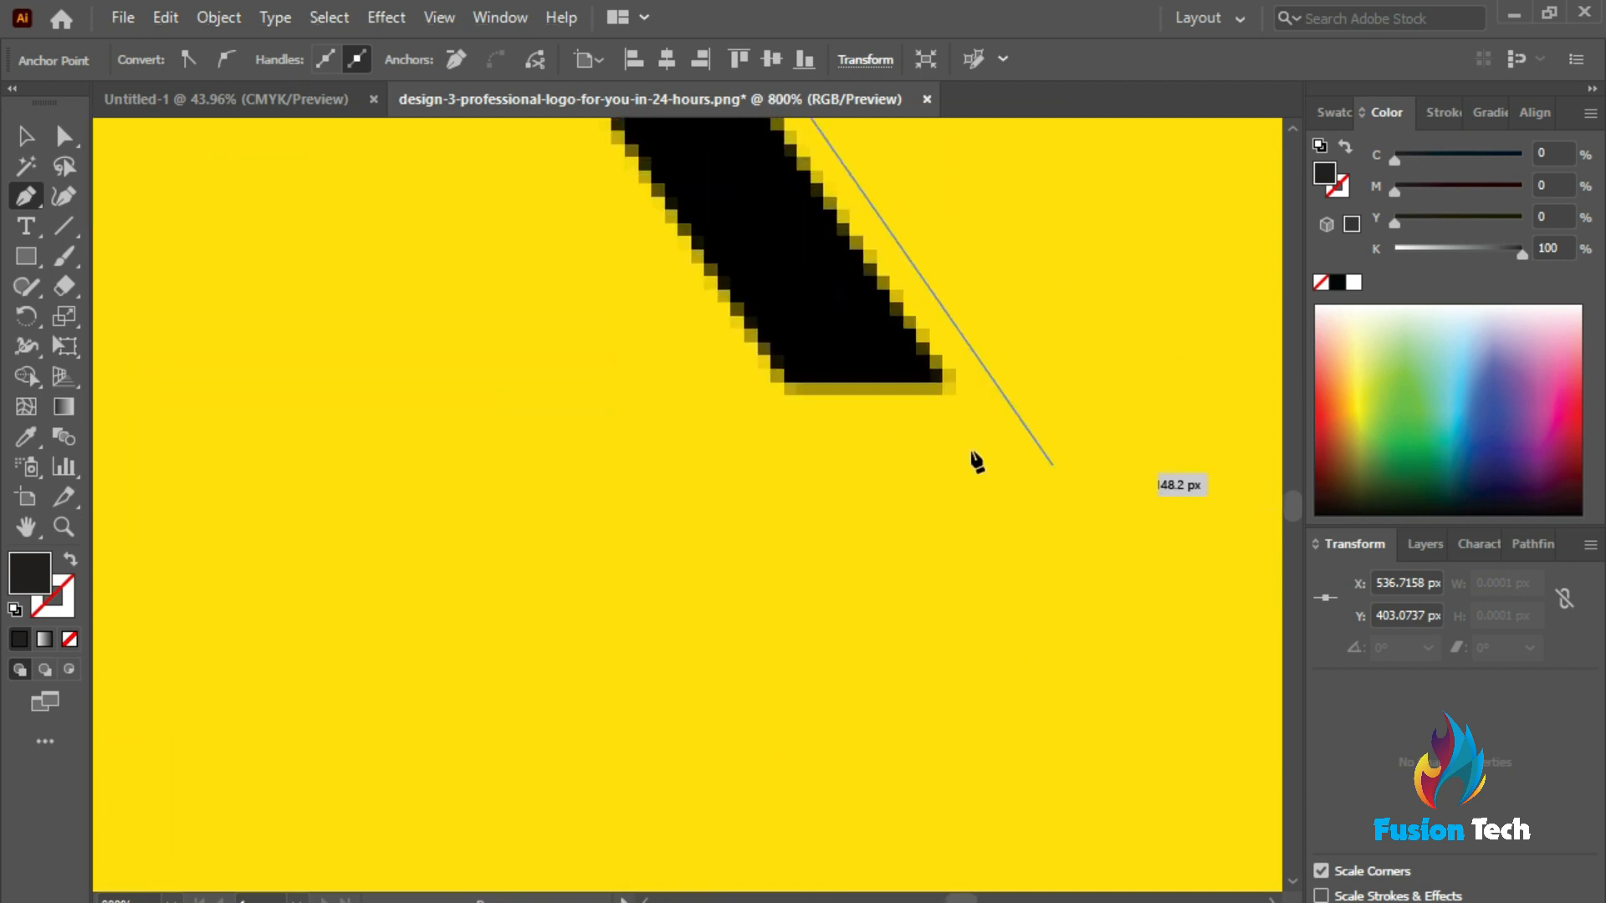
{"action": "left_click", "coordinate": [941, 378]}
{"action": "scroll", "coordinate": [947, 382], "scroll_direction": "down", "scroll_amount": 2}
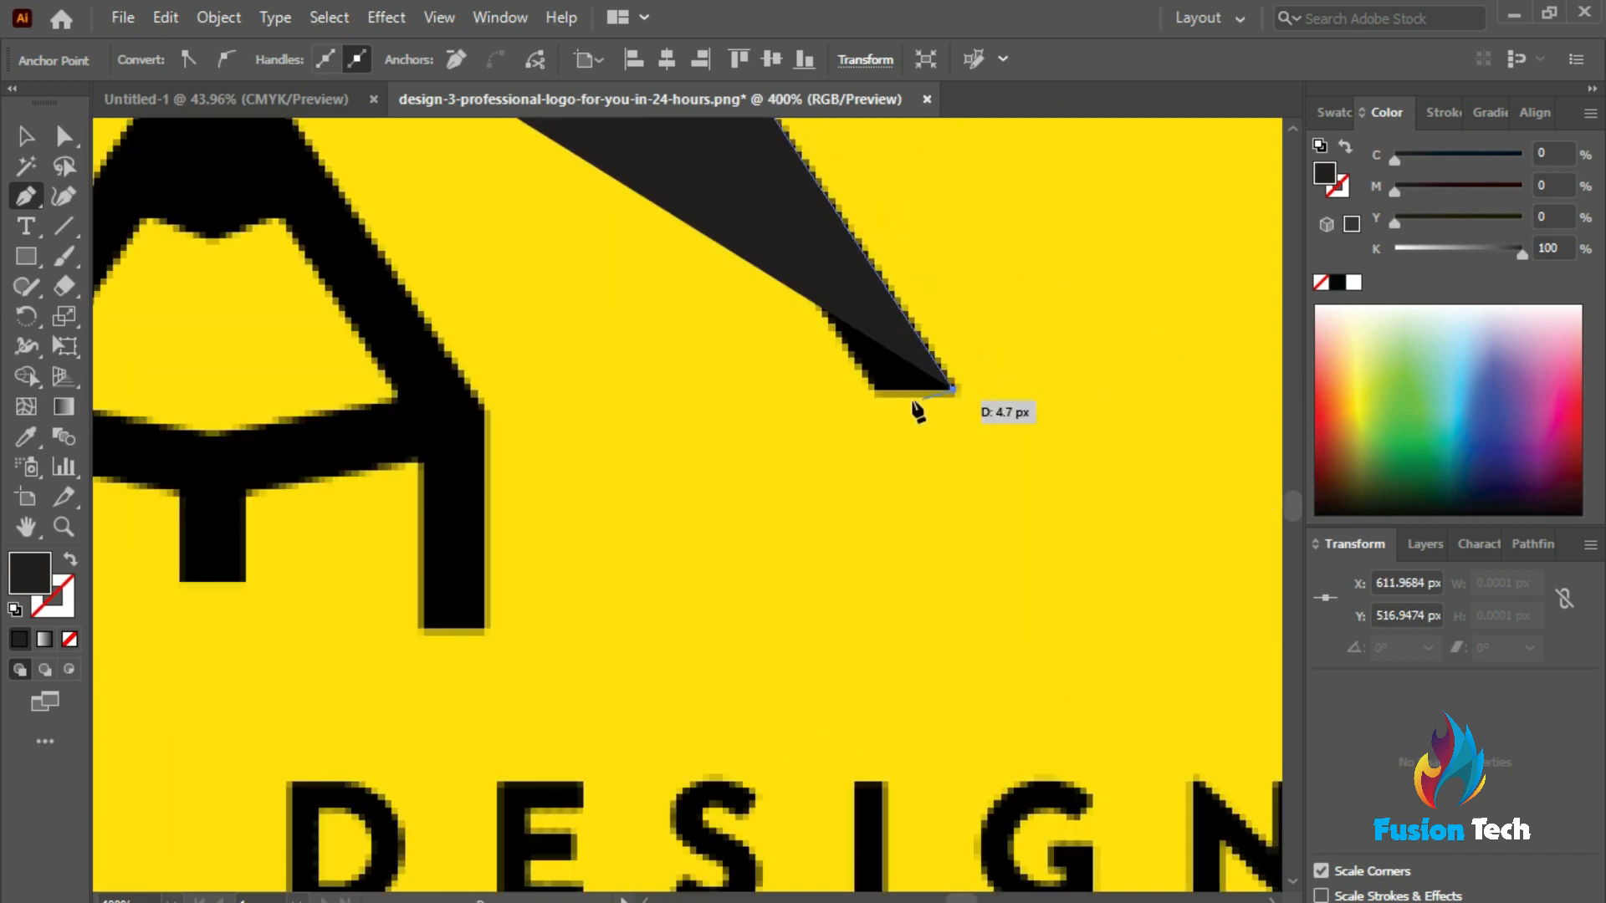
{"action": "left_click", "coordinate": [874, 386]}
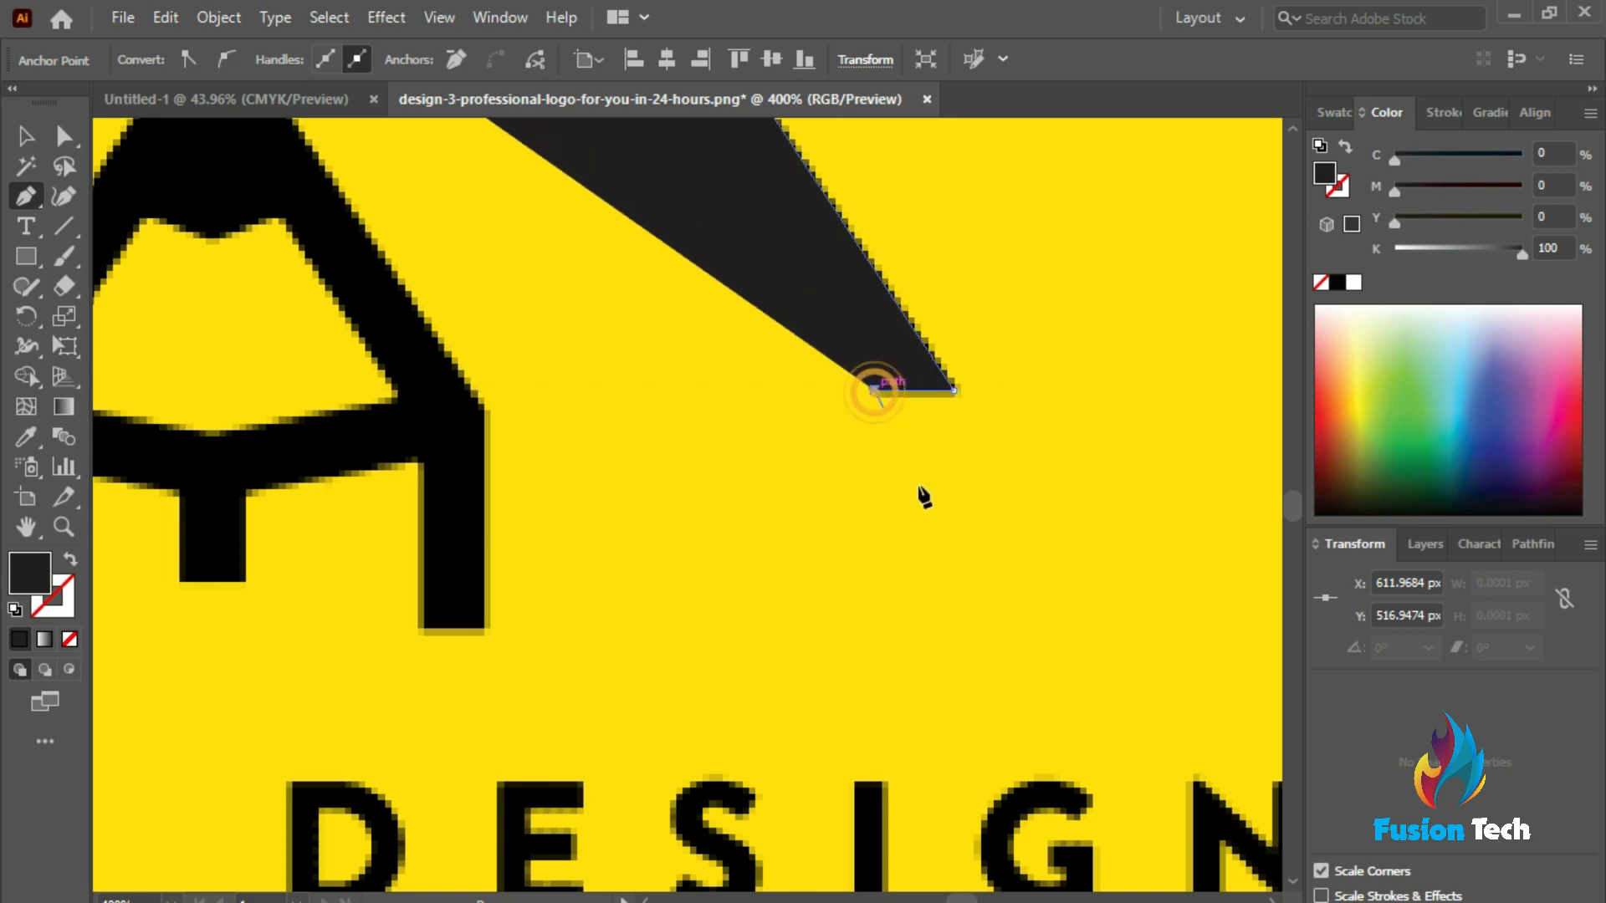
Remove the path's fill and close the right peak outline through its inner apex and the short leg's lower corner
{"action": "scroll", "coordinate": [924, 500], "scroll_direction": "down", "scroll_amount": 5}
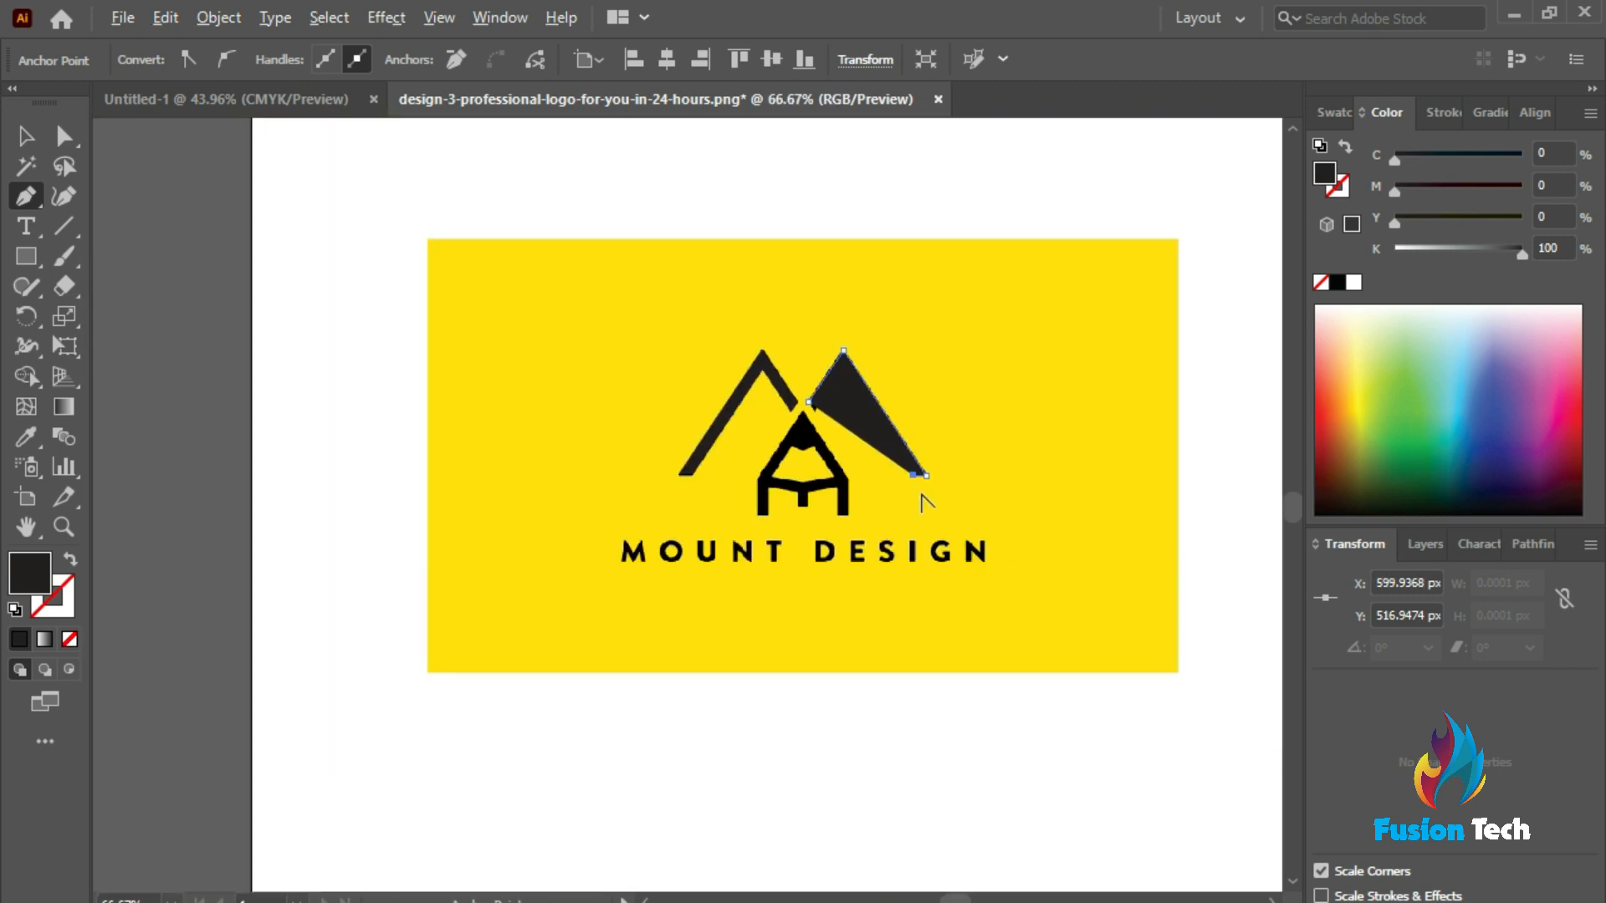
{"action": "left_click", "coordinate": [68, 639]}
{"action": "scroll", "coordinate": [846, 383], "scroll_direction": "up", "scroll_amount": 6}
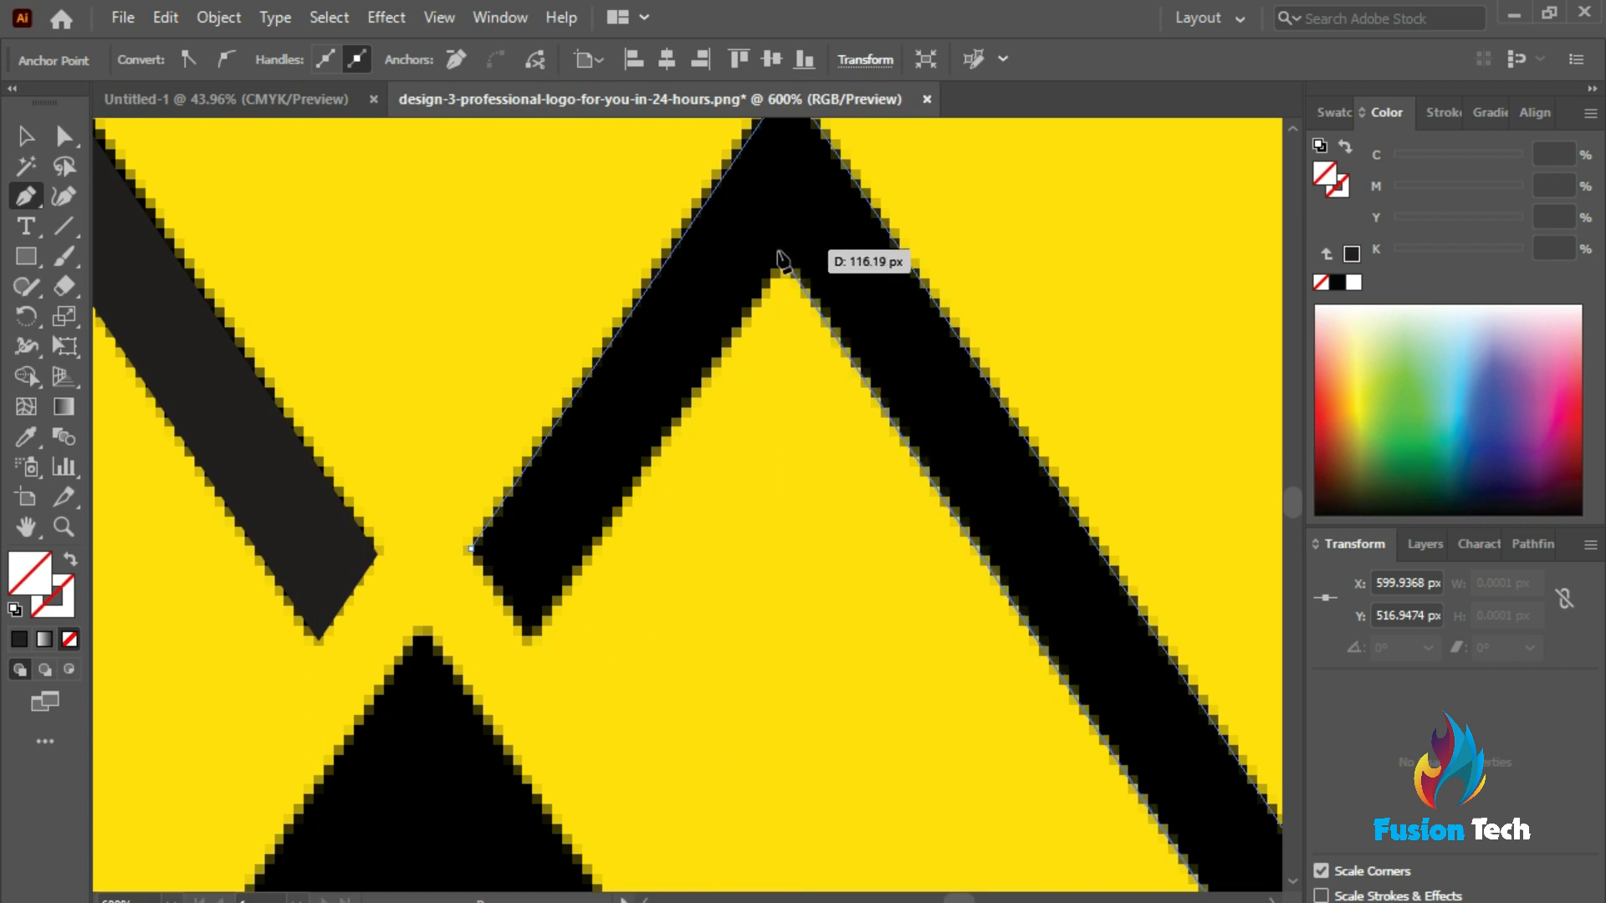
{"action": "left_click", "coordinate": [786, 255]}
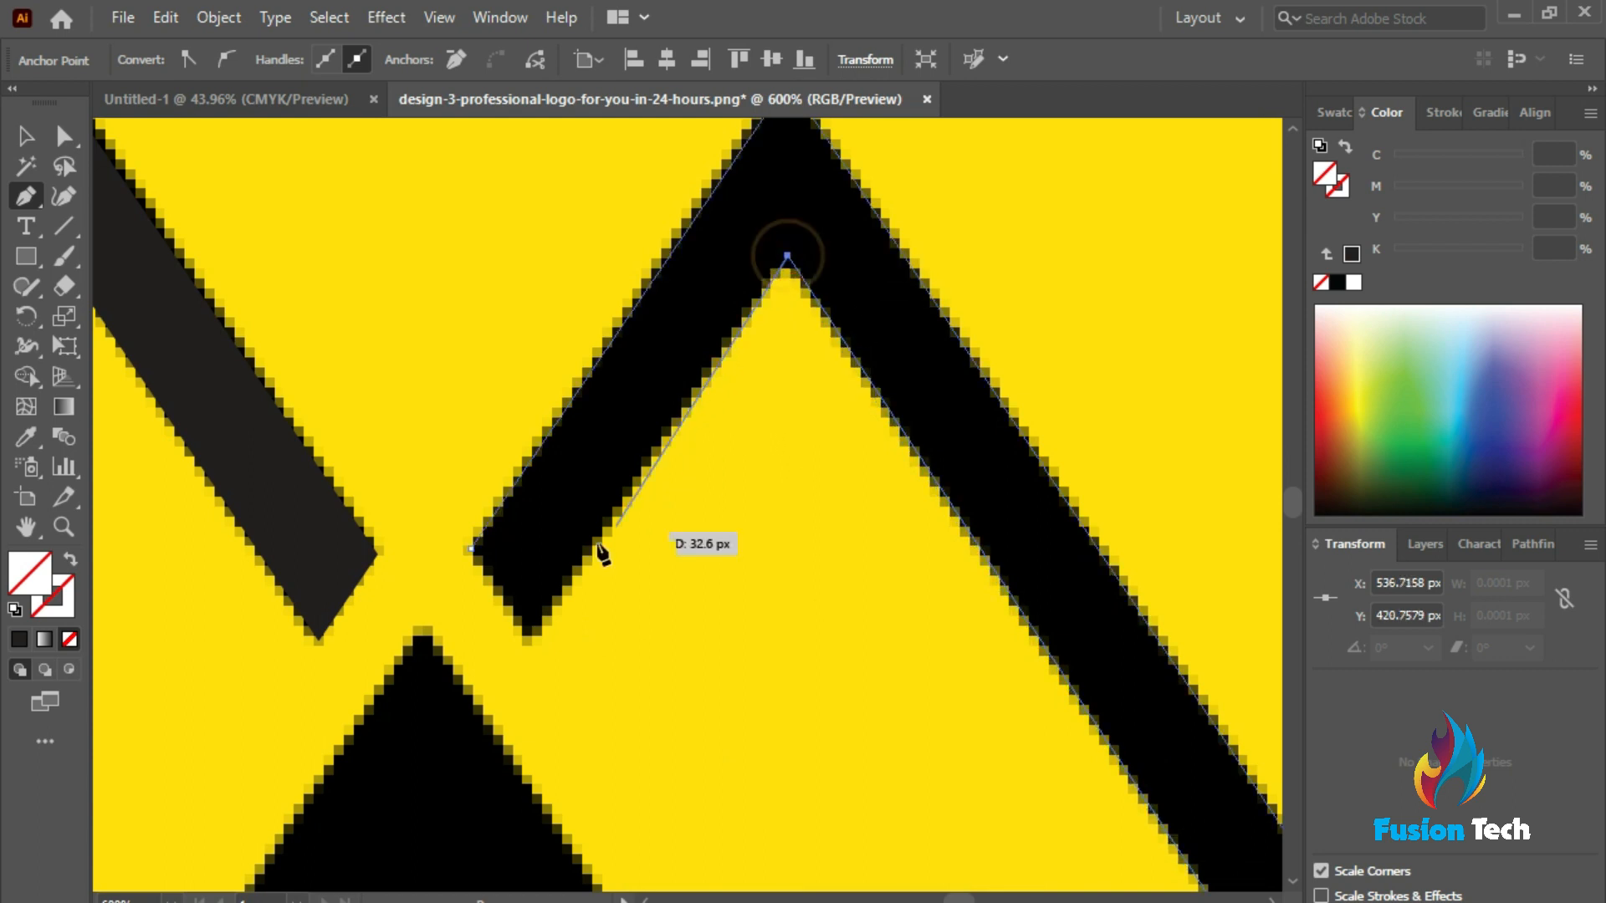
{"action": "left_click", "coordinate": [533, 634]}
{"action": "left_click", "coordinate": [471, 549]}
Select the right peak outline as a whole and examine how it fits the logo at its apex, legs and foot
{"action": "scroll", "coordinate": [685, 664], "scroll_direction": "down", "scroll_amount": 5}
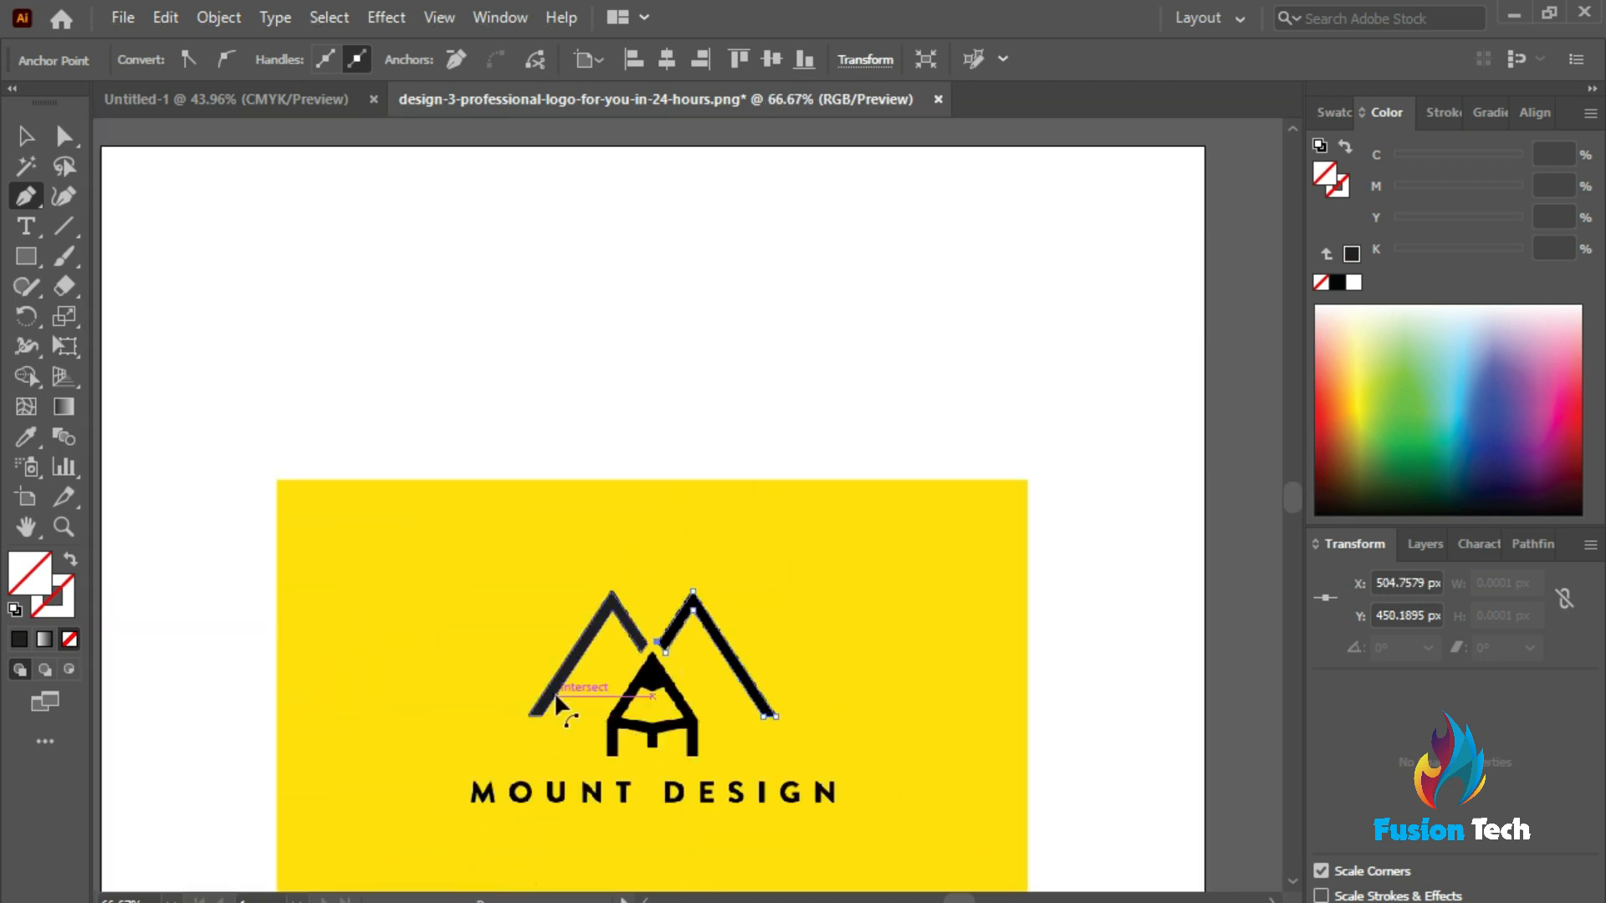
{"action": "scroll", "coordinate": [563, 706], "scroll_direction": "up", "scroll_amount": 3}
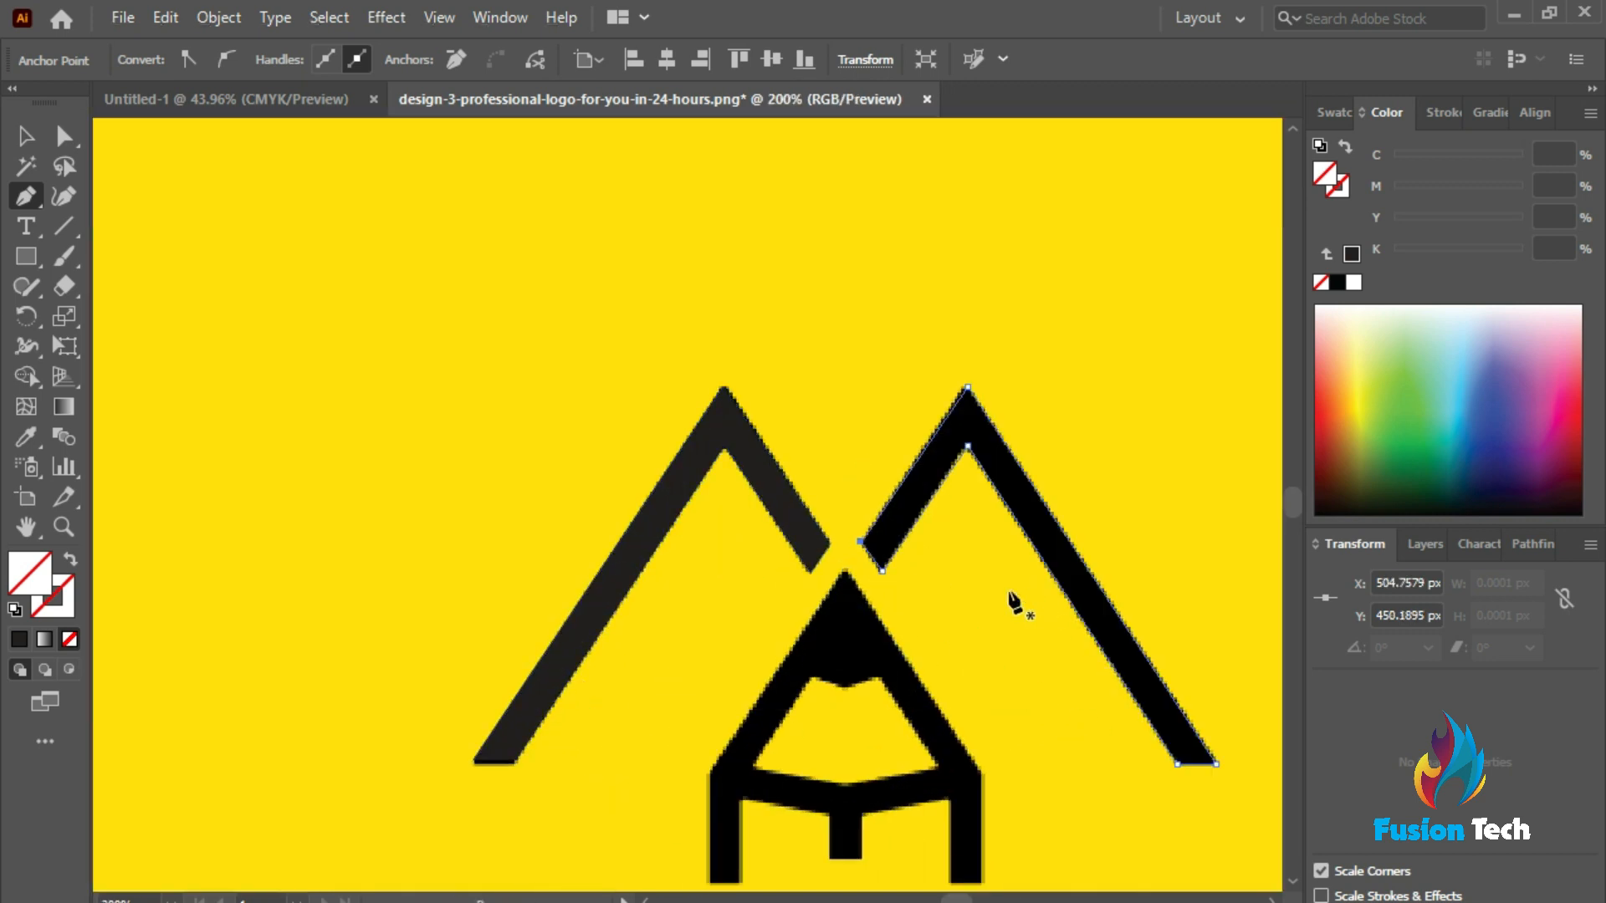
{"action": "left_click", "coordinate": [31, 140]}
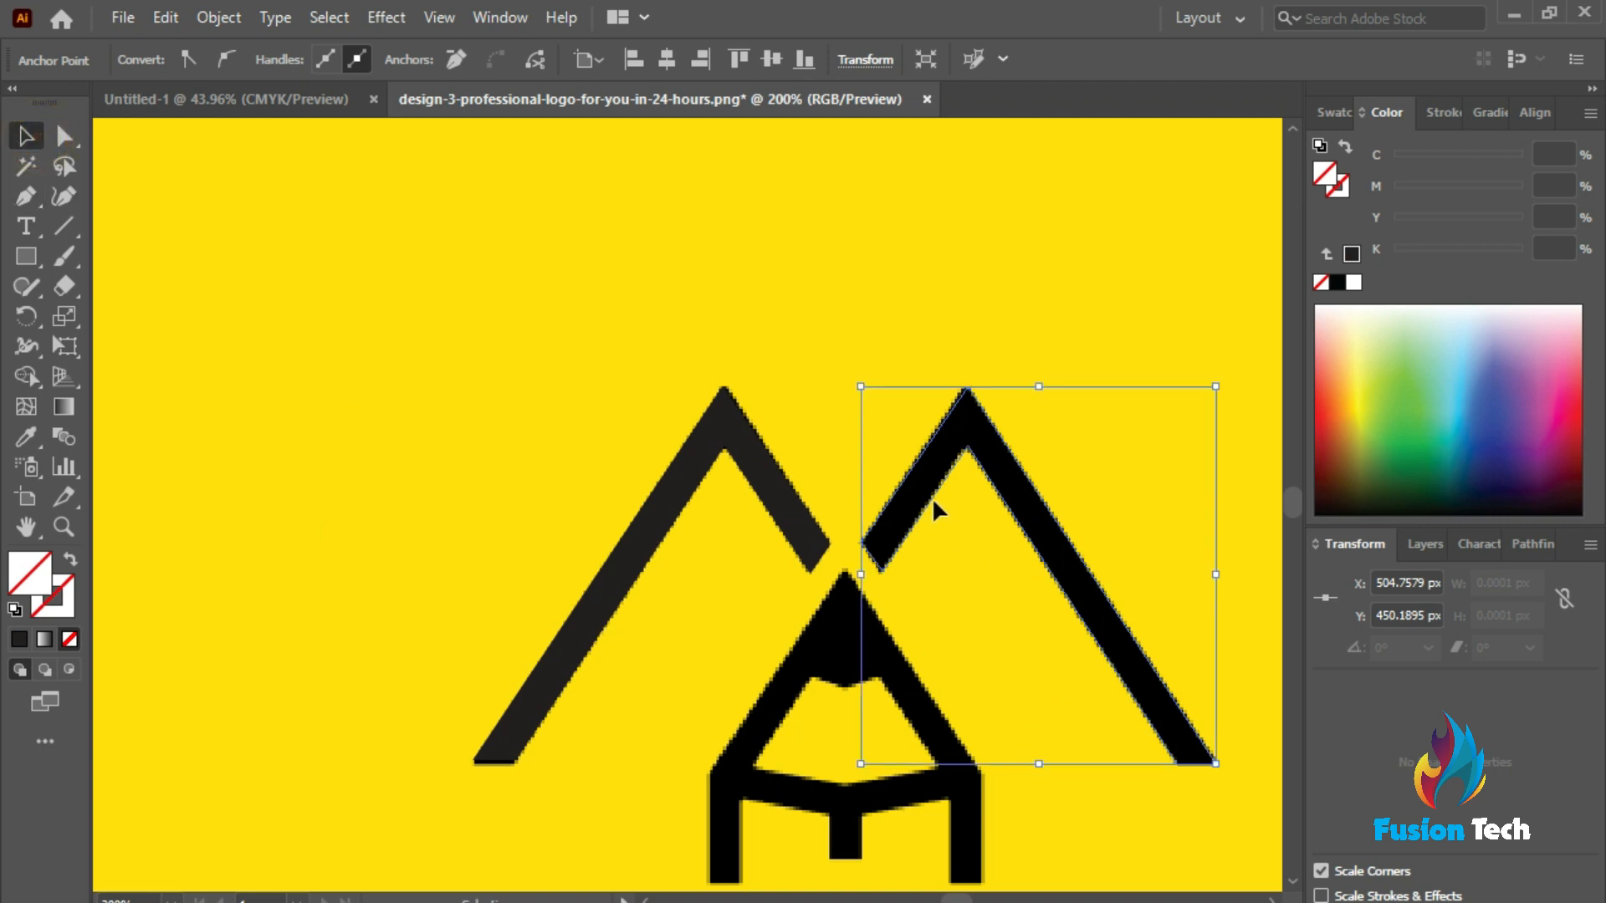
{"action": "scroll", "coordinate": [1017, 423], "scroll_direction": "up", "scroll_amount": 3}
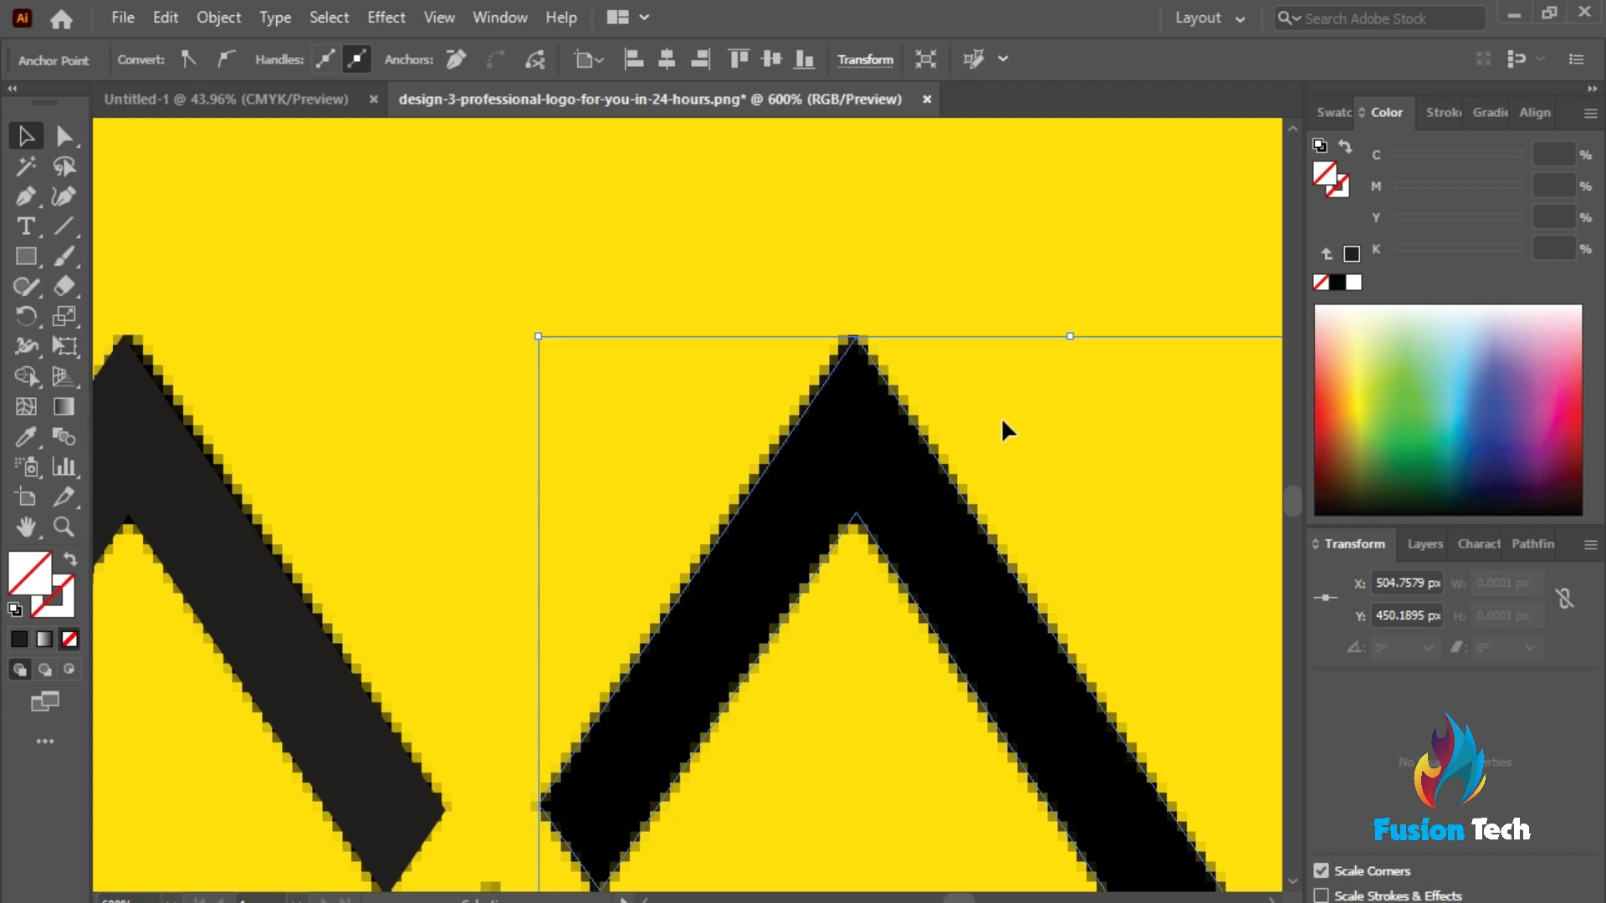
{"action": "scroll", "coordinate": [1001, 417], "scroll_direction": "down", "scroll_amount": 3}
{"action": "scroll", "coordinate": [986, 635], "scroll_direction": "down", "scroll_amount": 3}
{"action": "scroll", "coordinate": [982, 527], "scroll_direction": "down", "scroll_amount": 5}
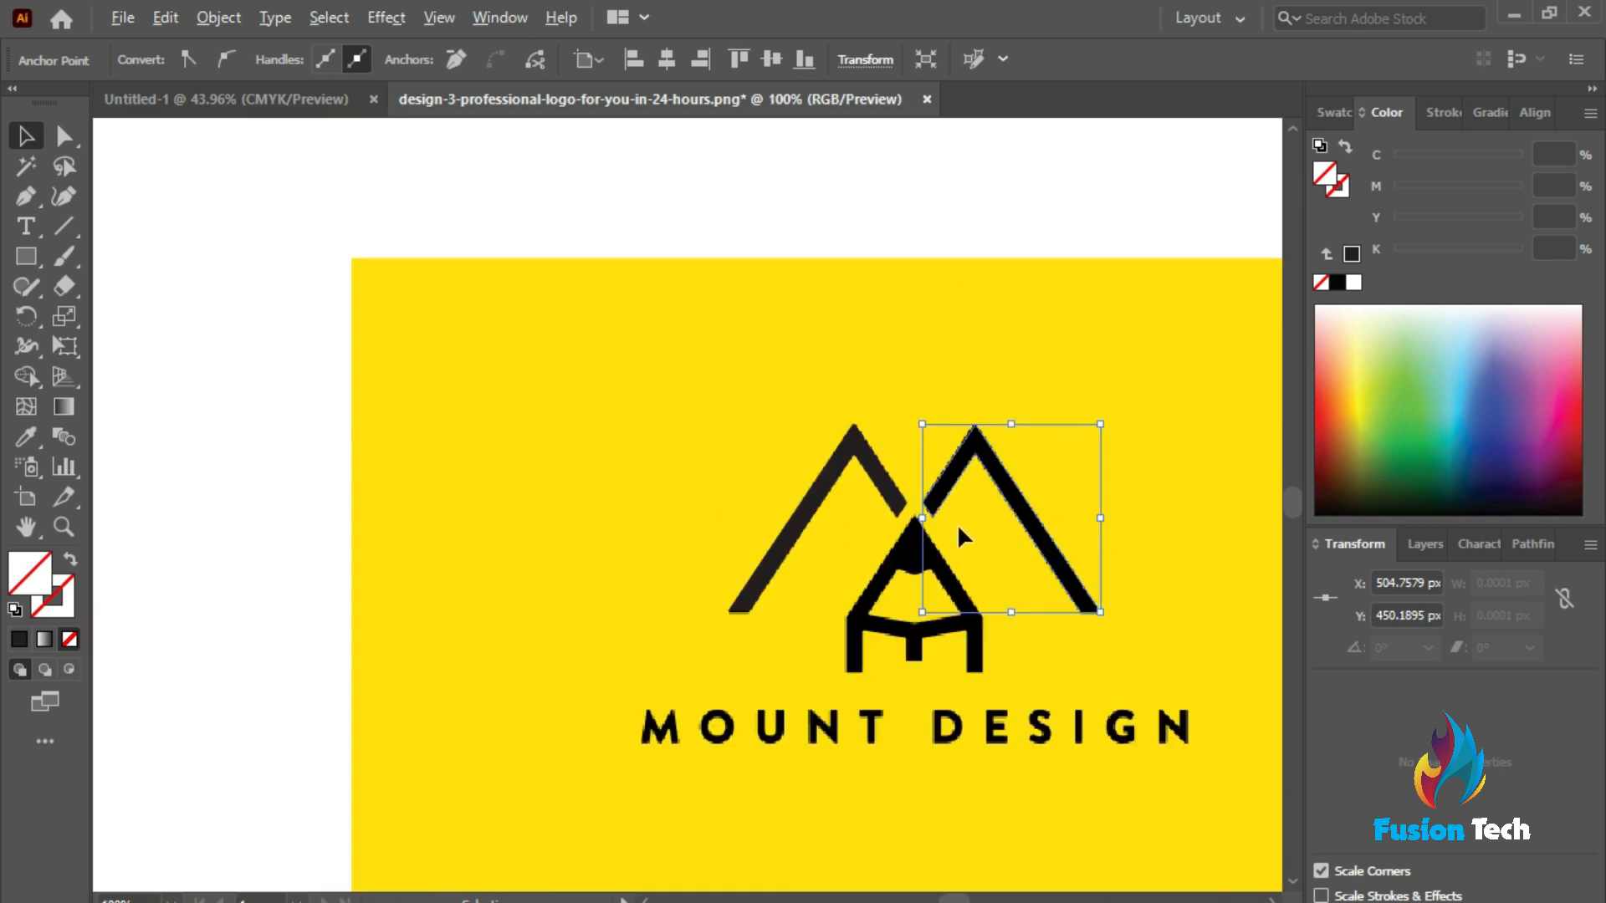
{"action": "scroll", "coordinate": [1139, 609], "scroll_direction": "up", "scroll_amount": 6}
{"action": "scroll", "coordinate": [635, 651], "scroll_direction": "down", "scroll_amount": 5}
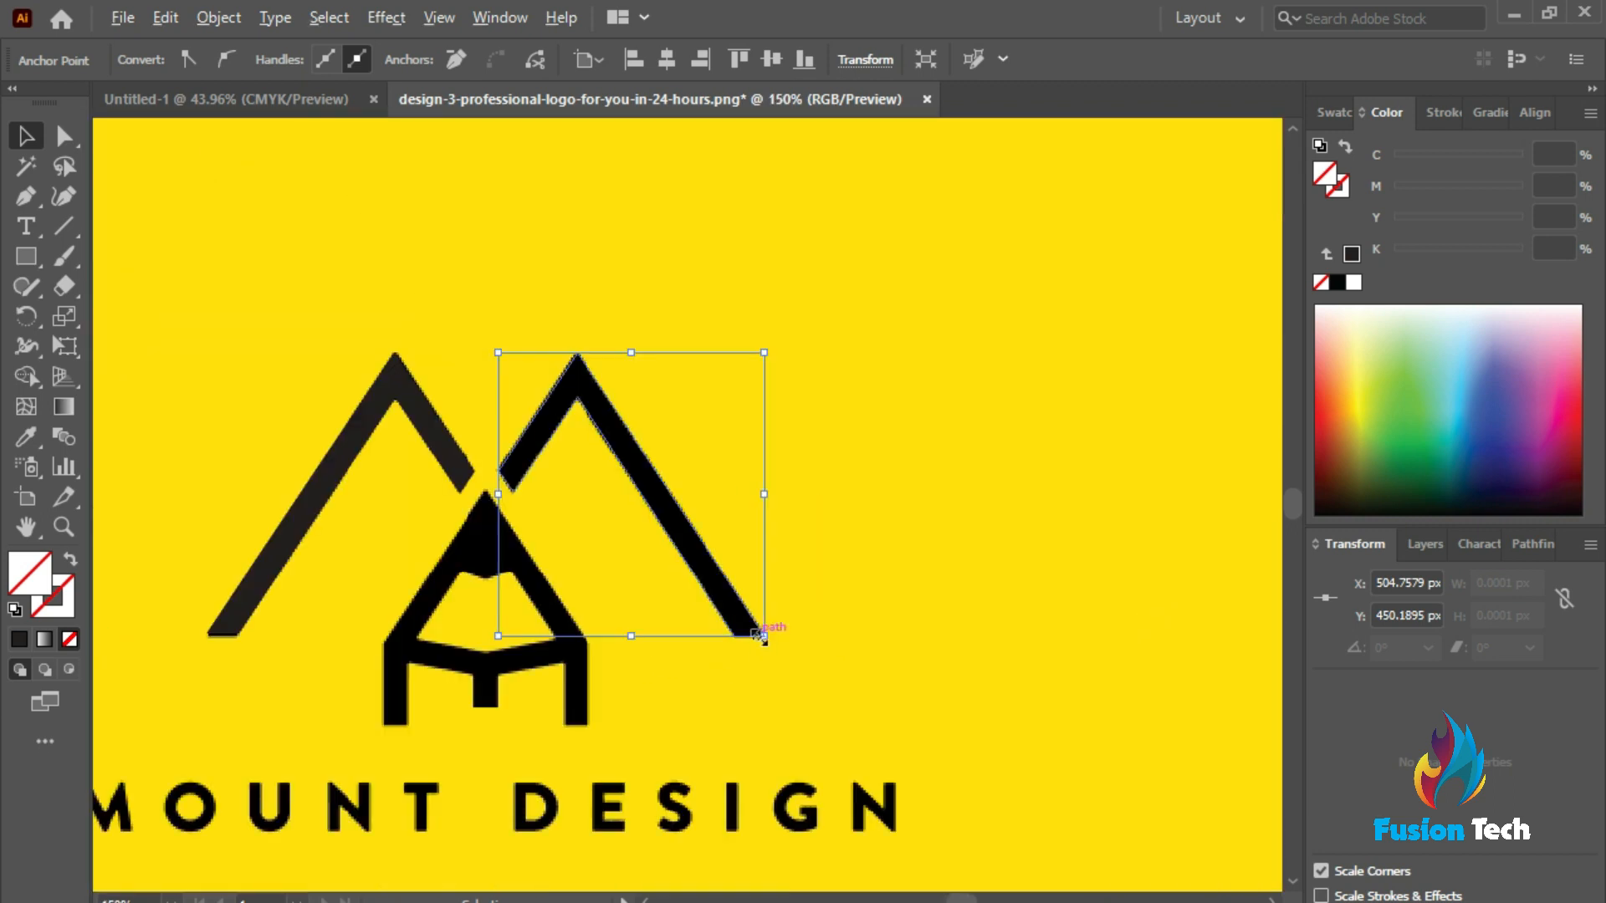
{"action": "scroll", "coordinate": [285, 592], "scroll_direction": "up", "scroll_amount": 2}
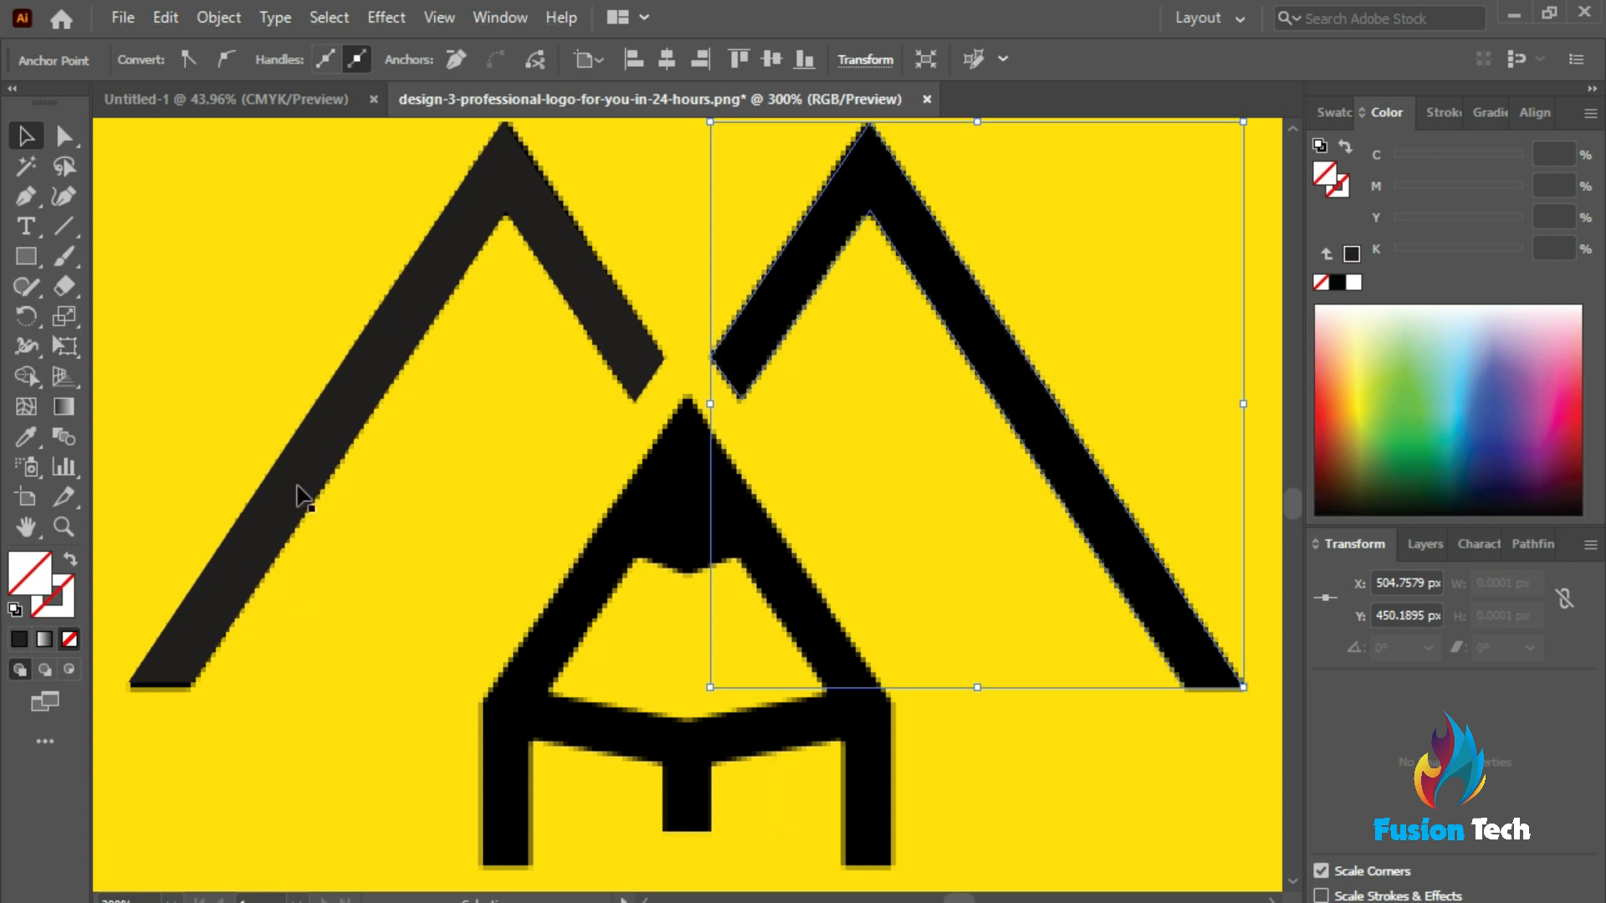
Fill the right peak outline with the black sampled from the pencil tip using the Eyedropper
{"action": "left_click", "coordinate": [25, 434]}
{"action": "scroll", "coordinate": [667, 537], "scroll_direction": "down", "scroll_amount": 2}
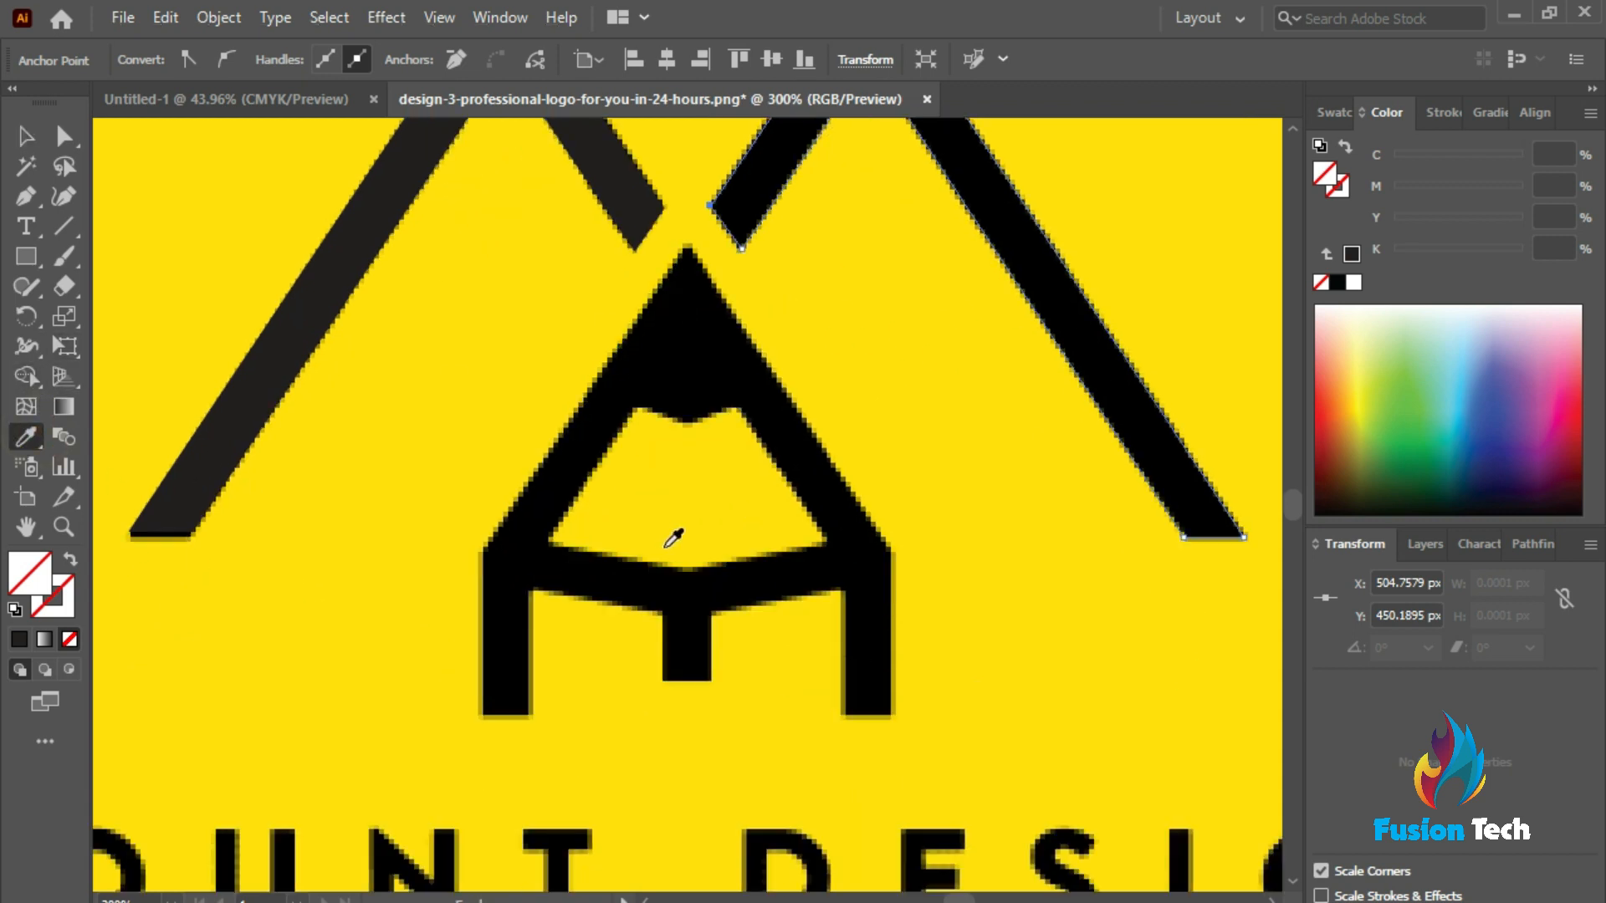
{"action": "left_click", "coordinate": [689, 249]}
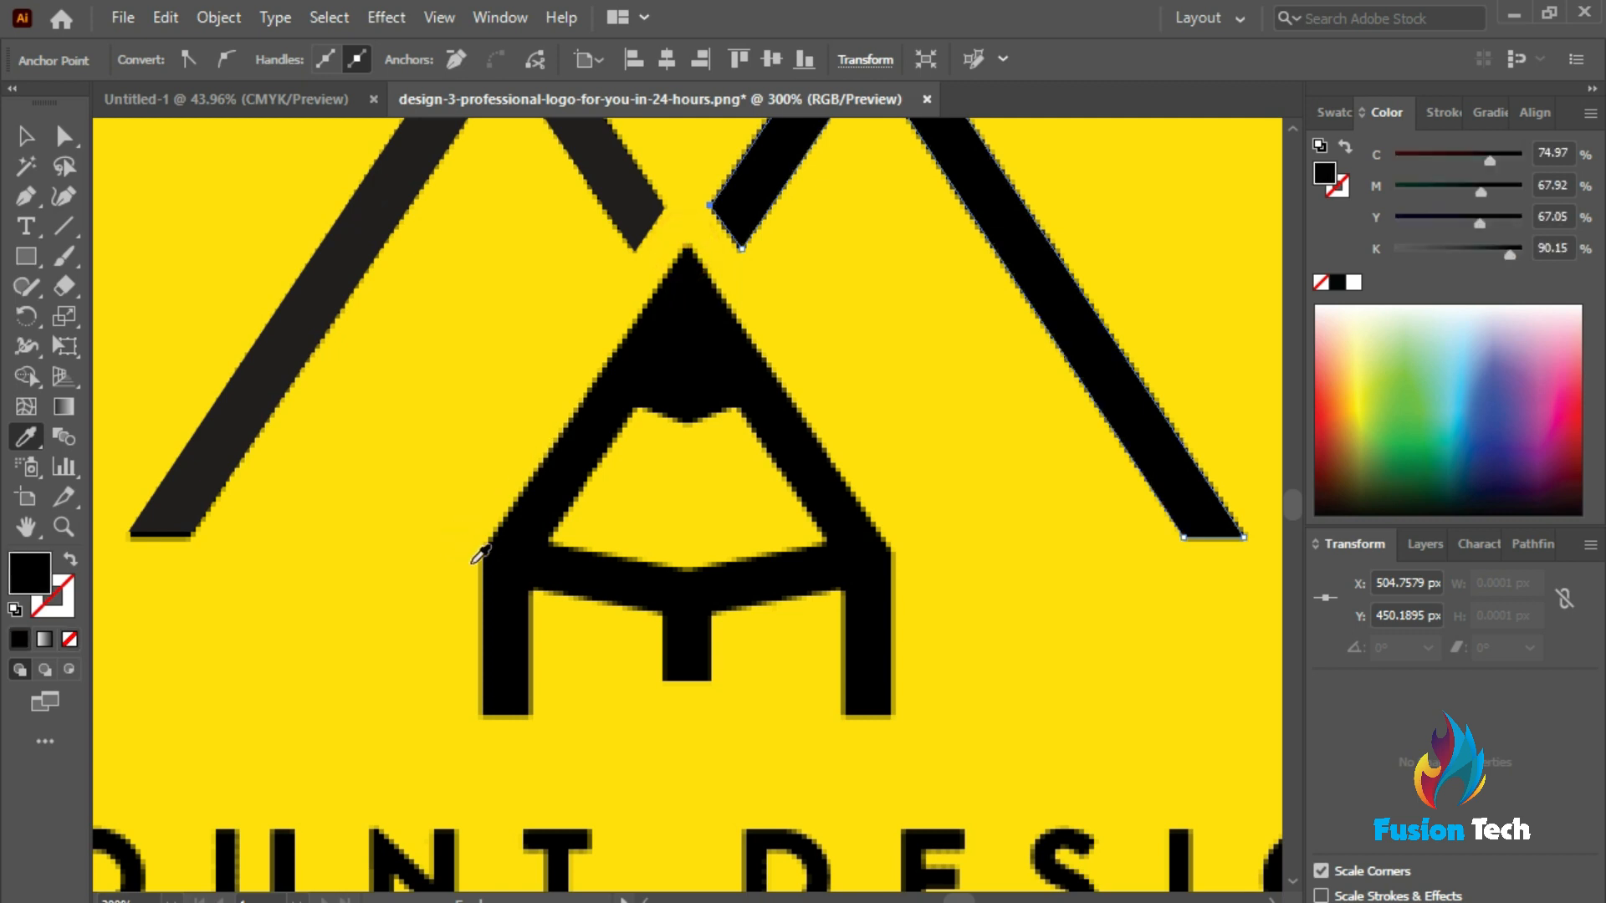
Start a Pen path at the pencil's tip and trace its left outer side down to both bottom corners of the left leg
{"action": "left_click", "coordinate": [19, 197]}
{"action": "left_click", "coordinate": [118, 198]}
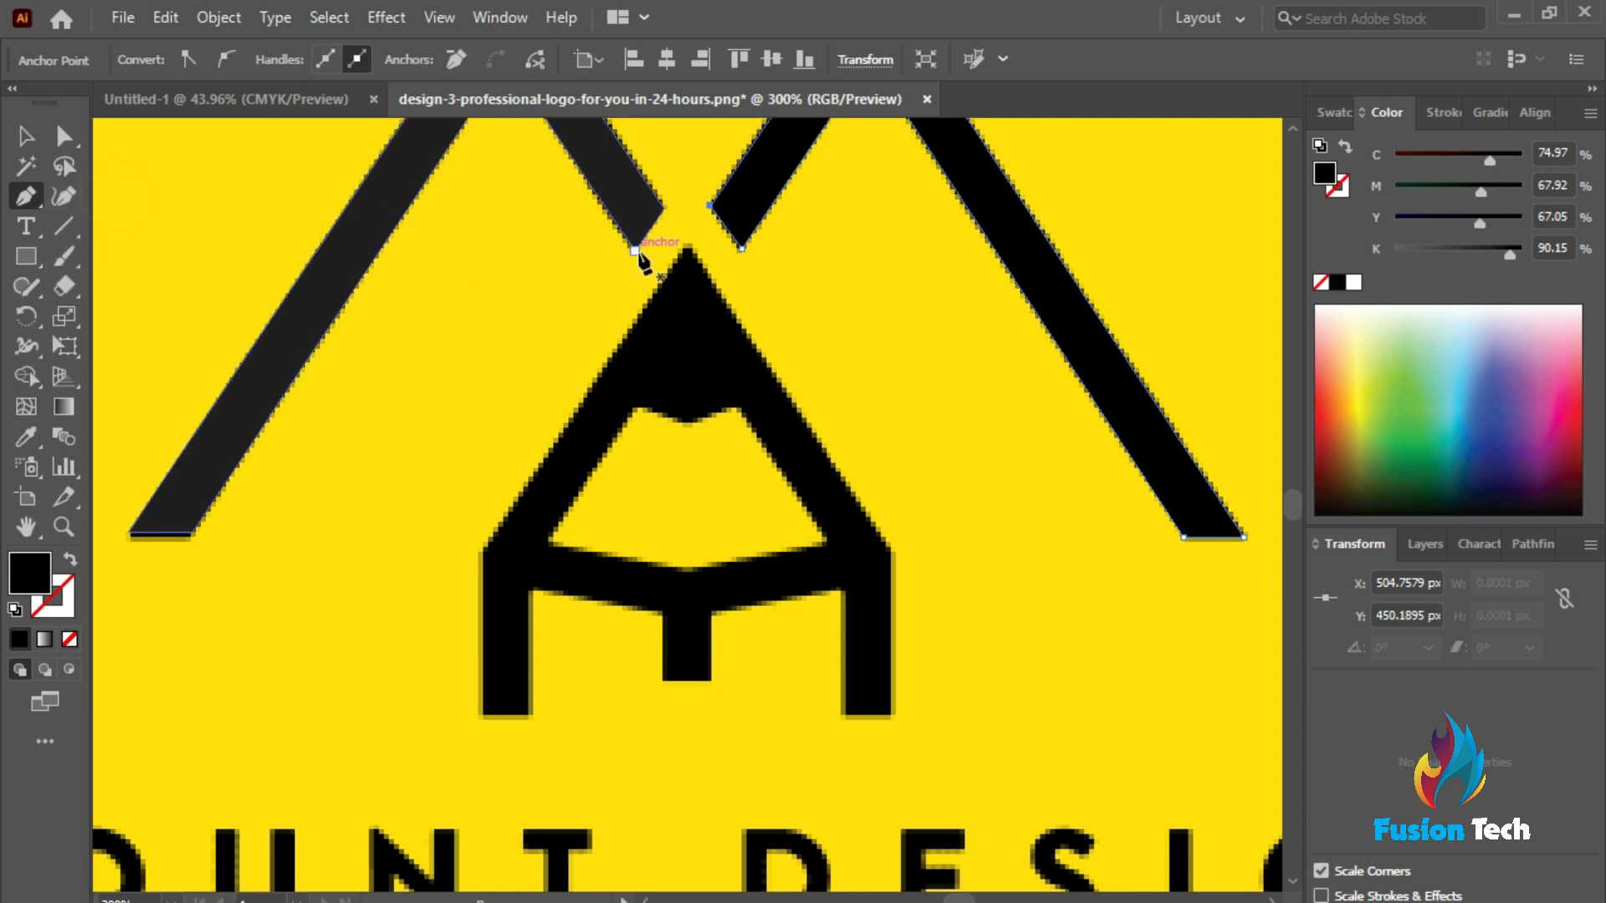
{"action": "left_click", "coordinate": [687, 248]}
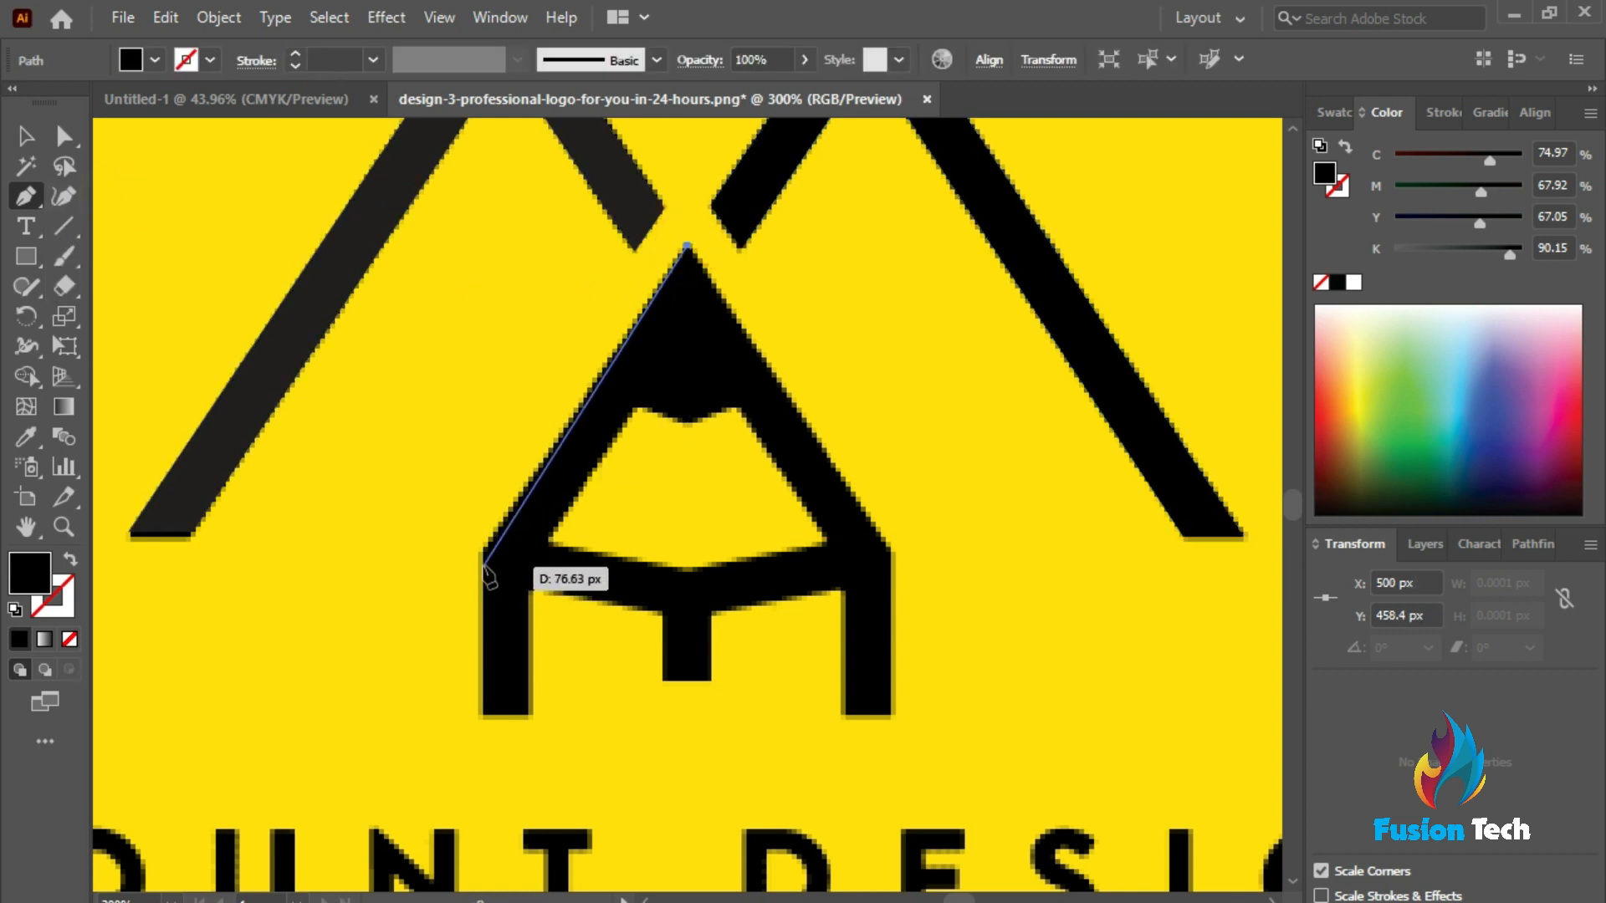
{"action": "left_click_drag", "start_coordinate": [484, 550], "coordinate": [485, 723]}
{"action": "scroll", "coordinate": [481, 716], "scroll_direction": "up", "scroll_amount": 2}
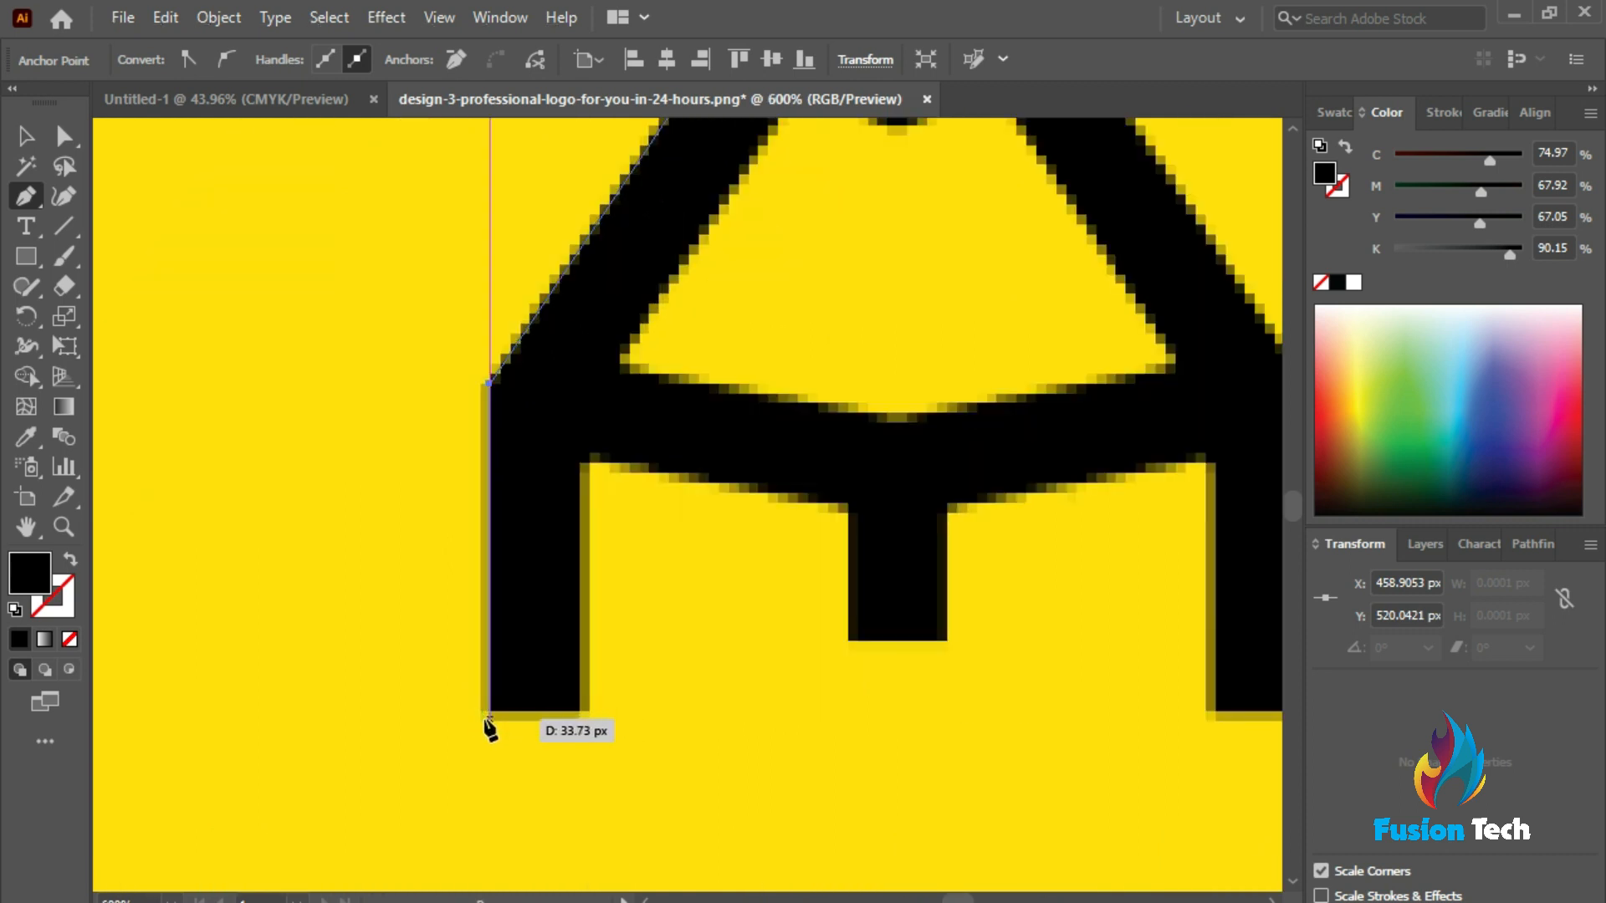
{"action": "left_click", "coordinate": [485, 719]}
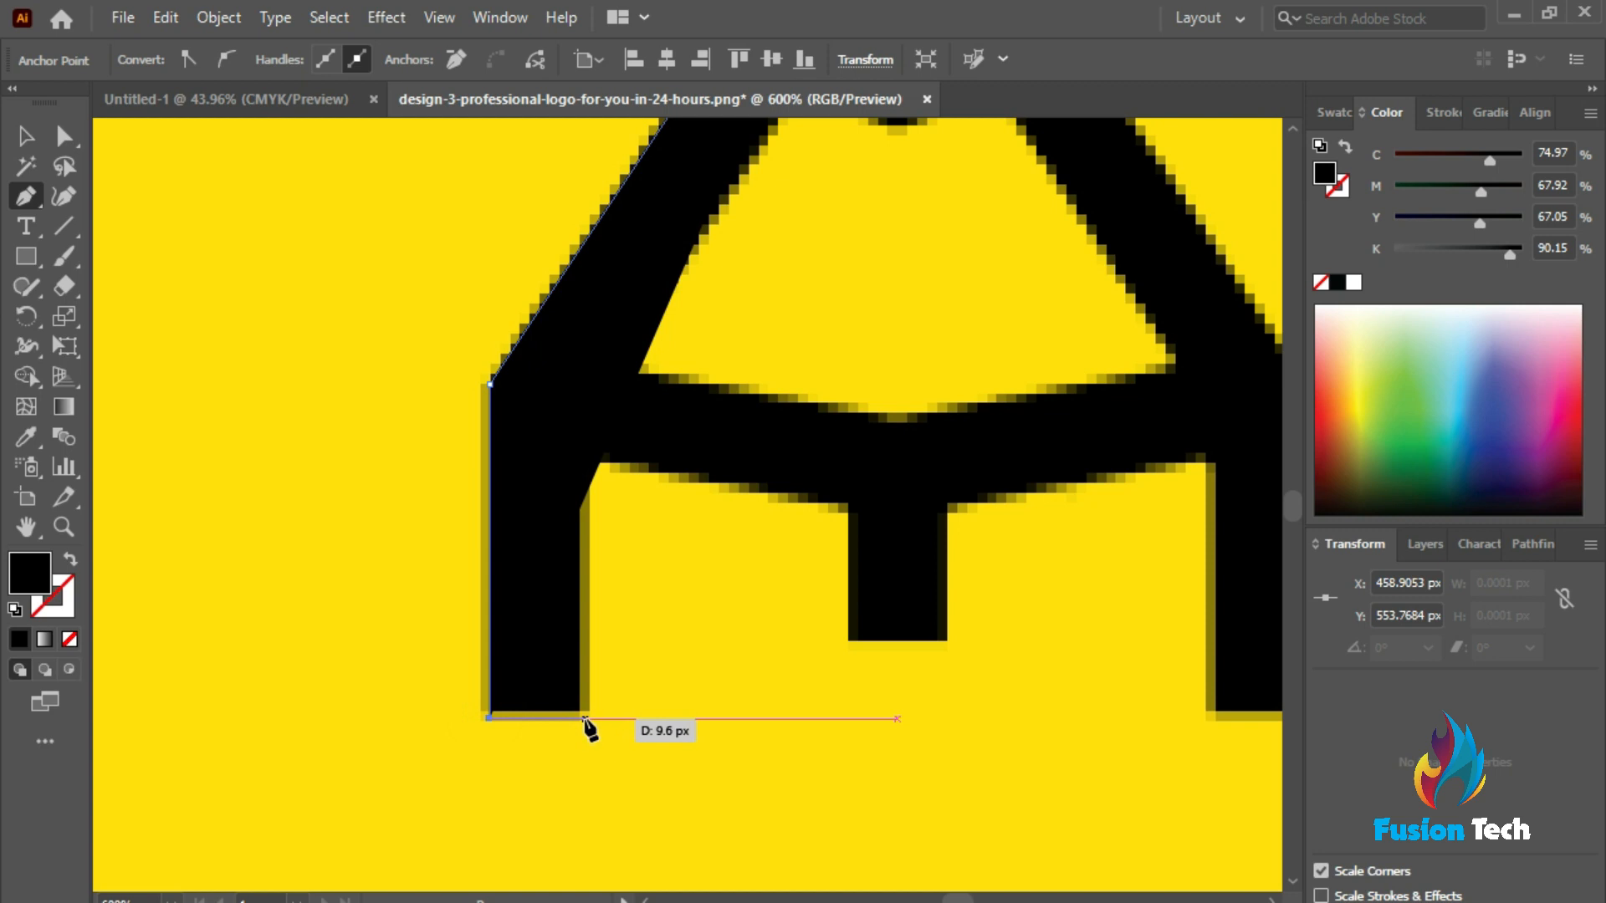
{"action": "left_click", "coordinate": [586, 718]}
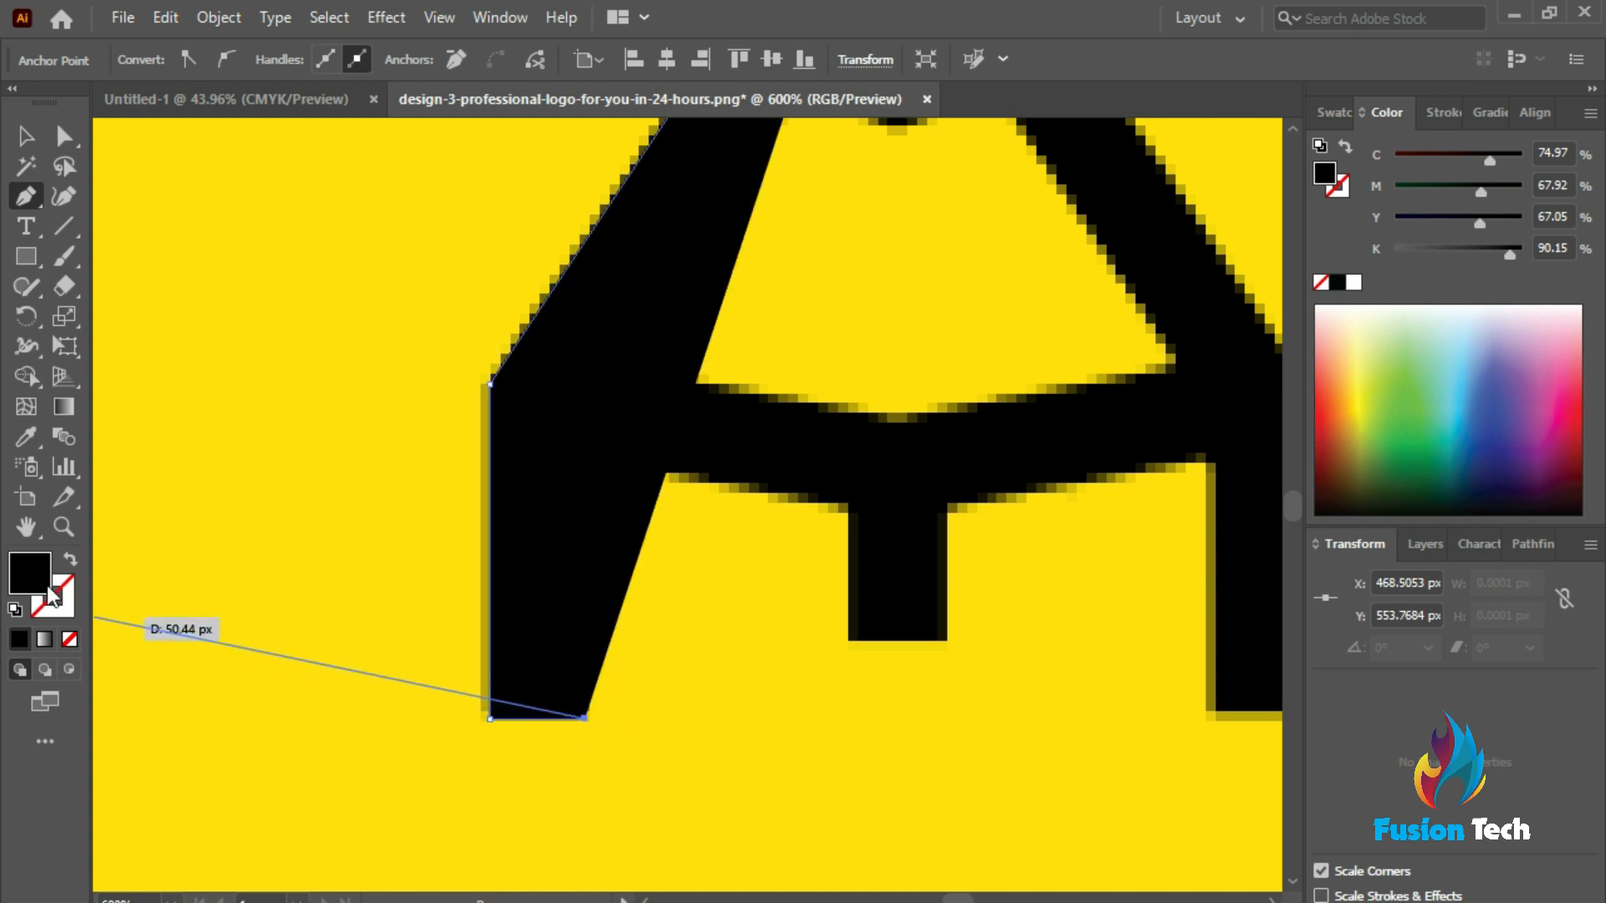
Remove the pencil path's fill and continue it up the left inner edge and across the notched edge below the tip
{"action": "left_click", "coordinate": [69, 639]}
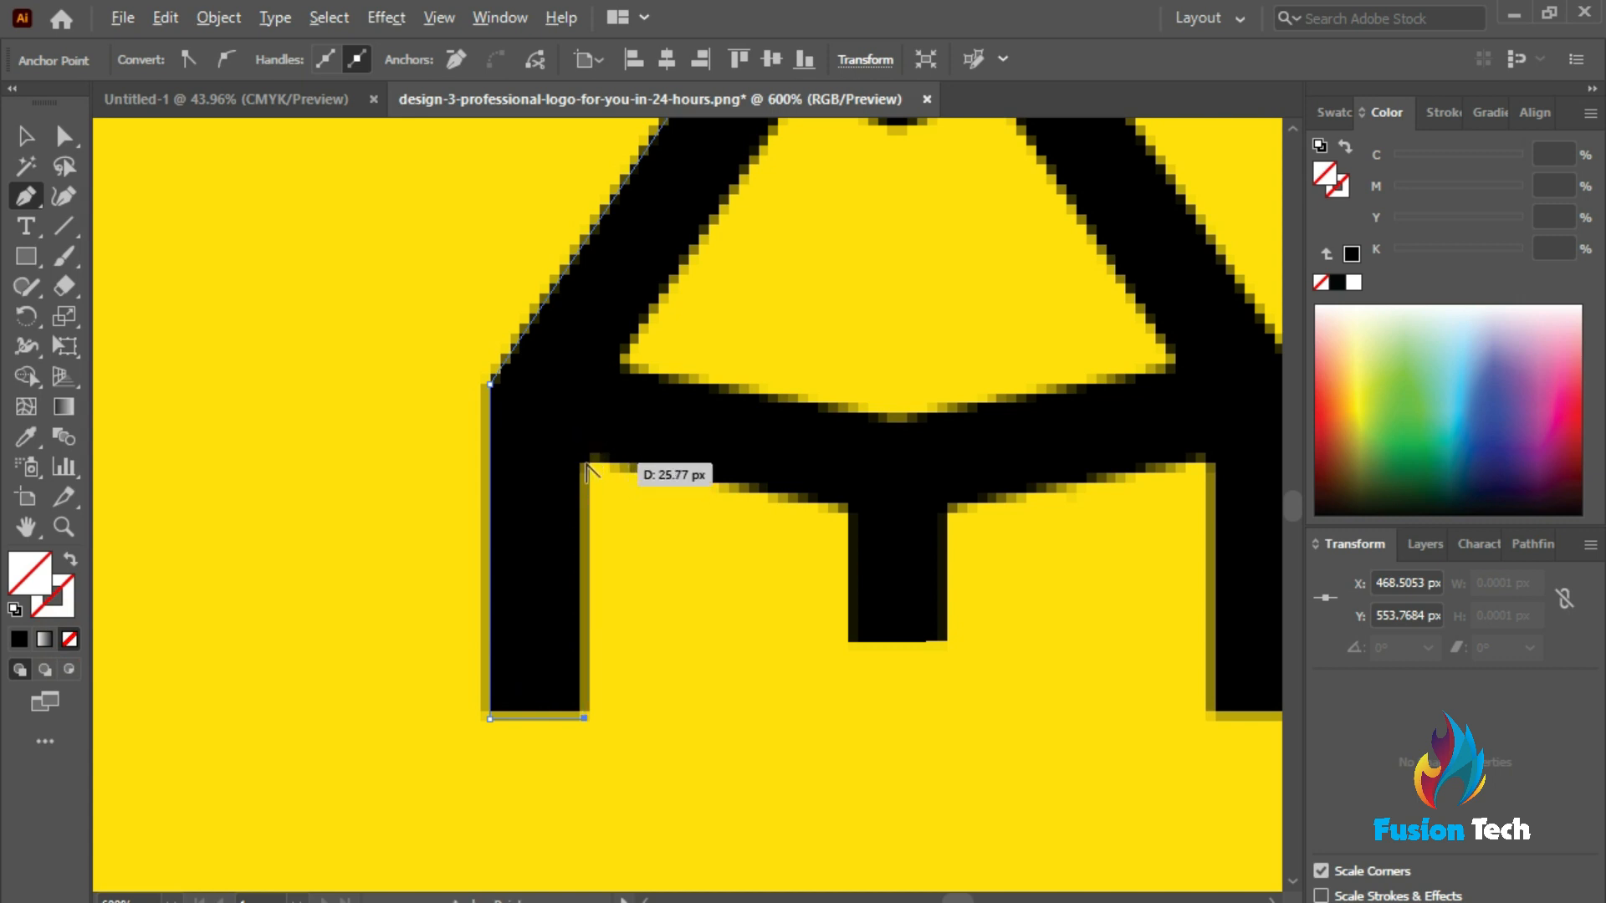
{"action": "scroll", "coordinate": [590, 472], "scroll_direction": "down", "scroll_amount": 2, "text": "alt"}
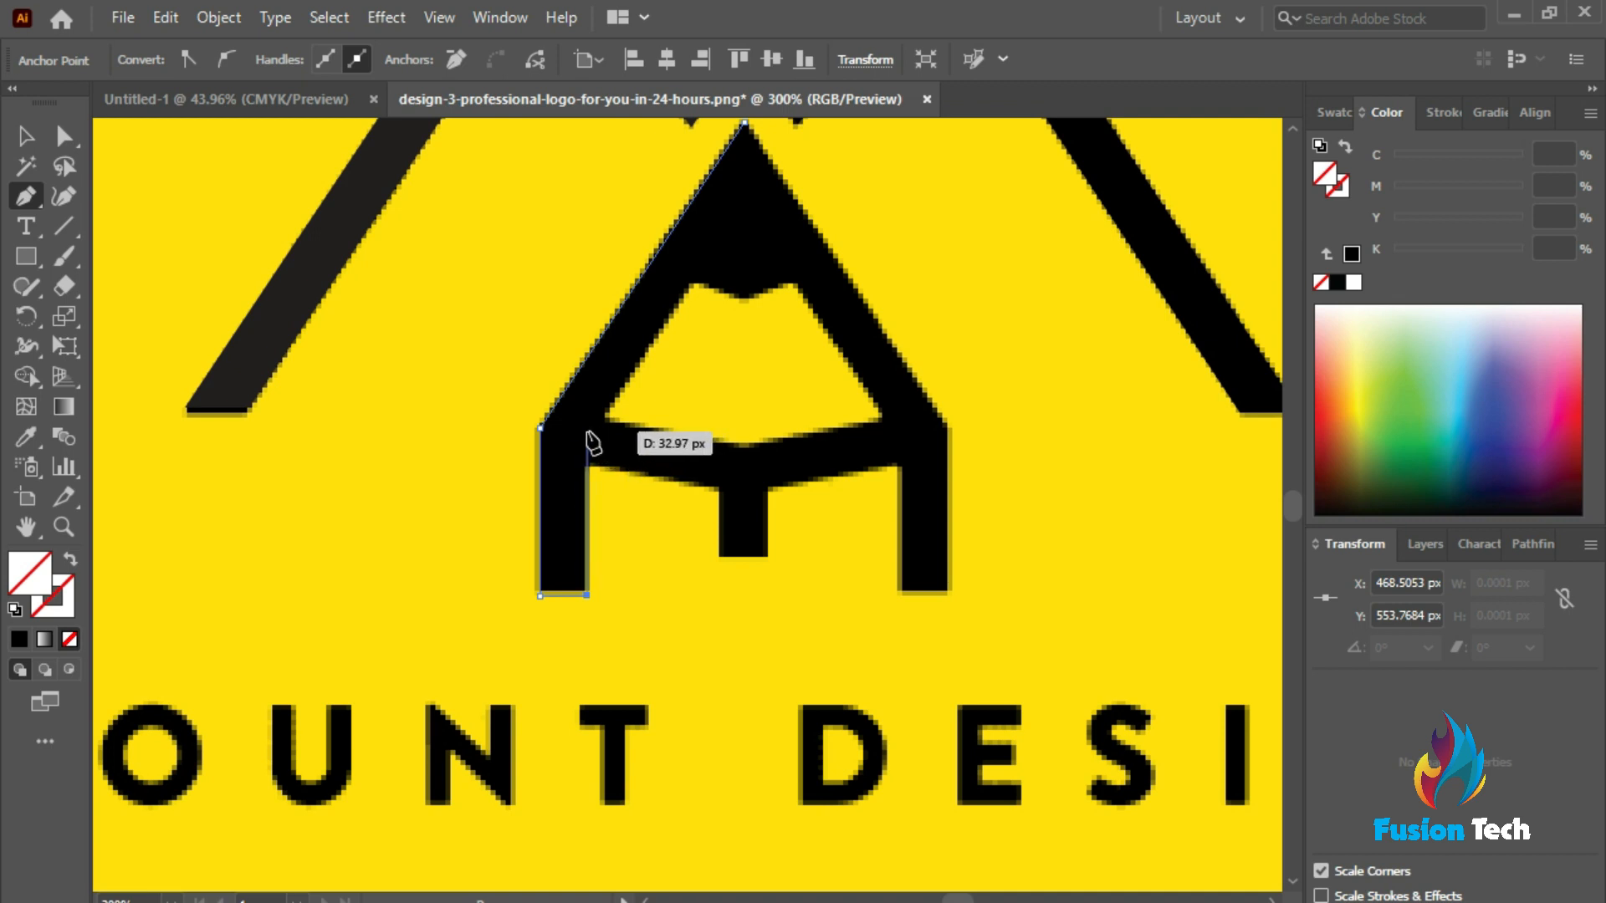
{"action": "left_click", "coordinate": [585, 431]}
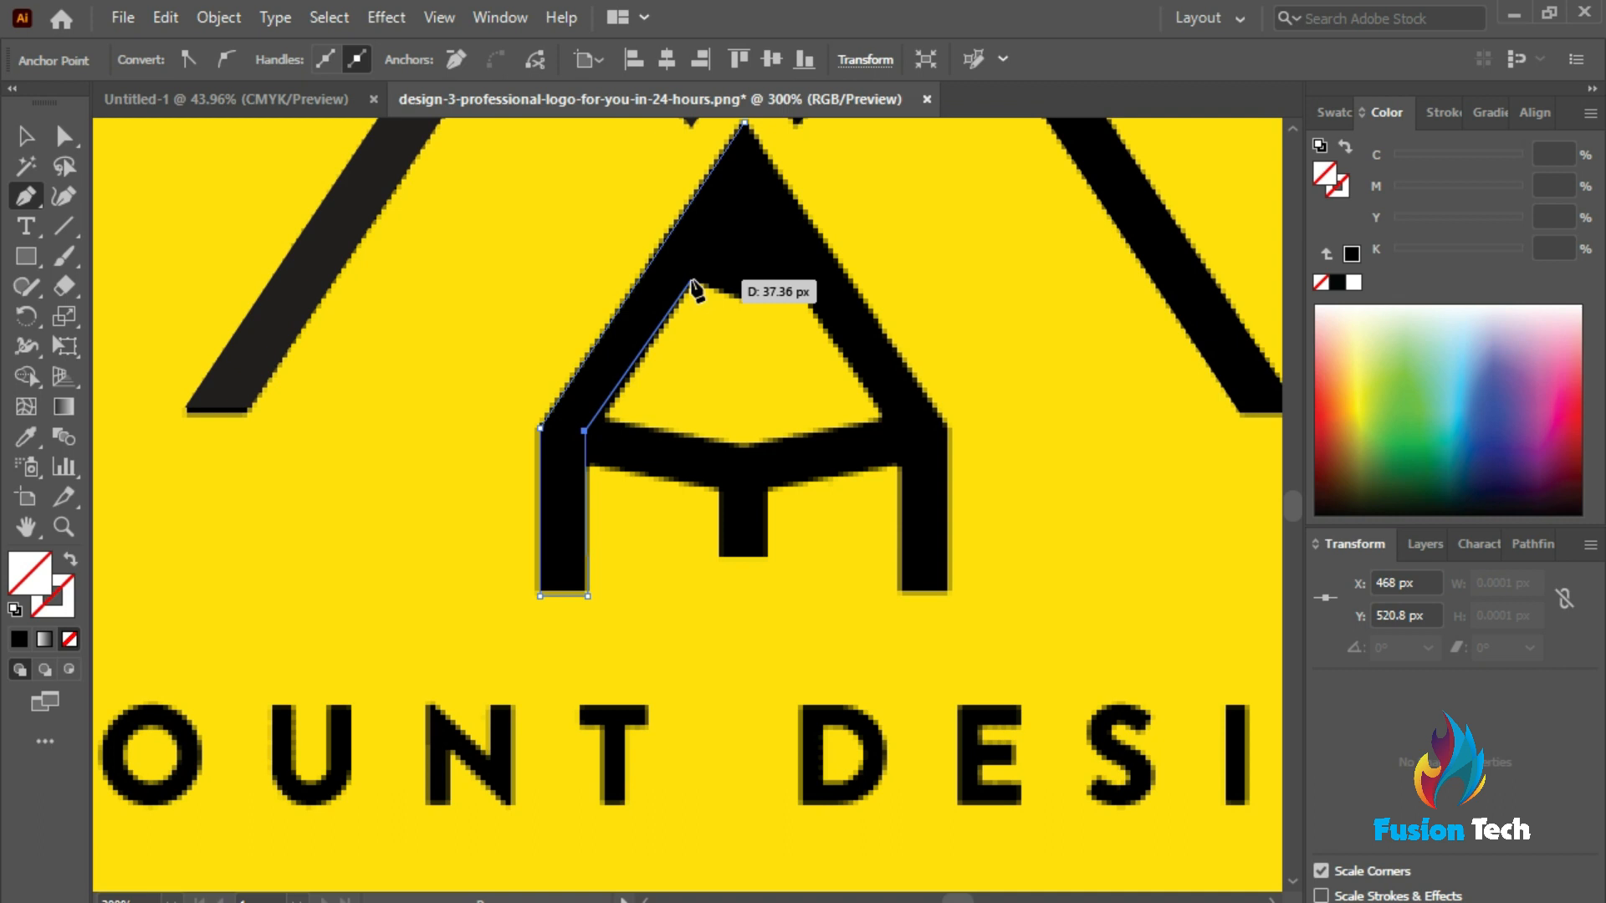
{"action": "left_click", "coordinate": [694, 281]}
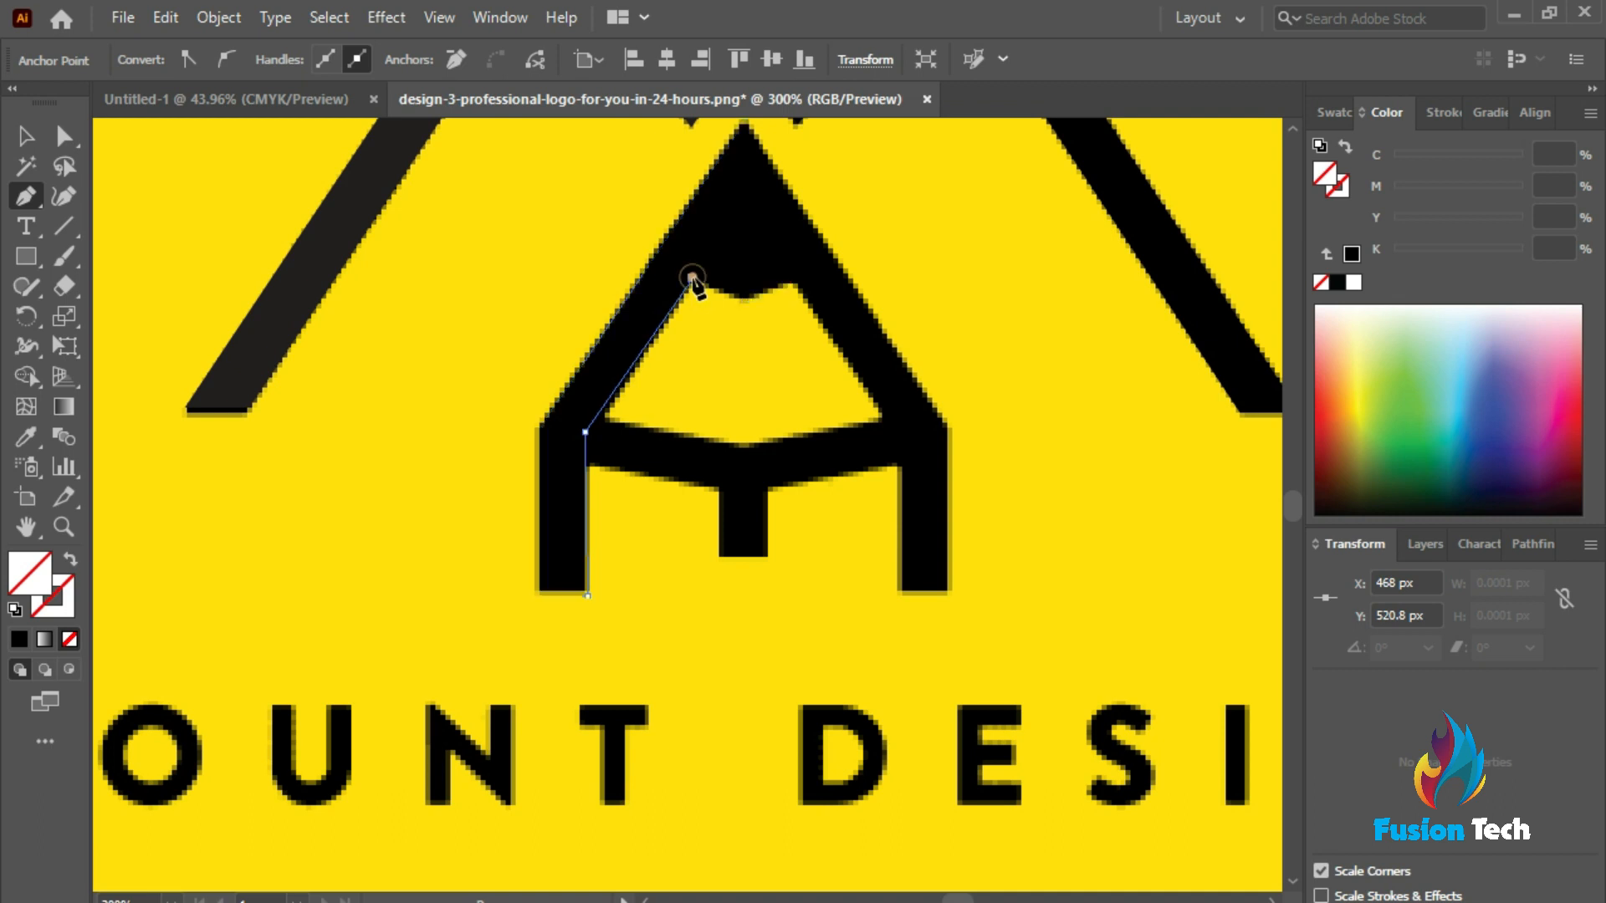
{"action": "left_click", "coordinate": [744, 301]}
{"action": "left_click", "coordinate": [792, 280]}
Trace the pencil's right inner edge, right leg and outer shoulder, and close the path at the tip
{"action": "left_click", "coordinate": [881, 412]}
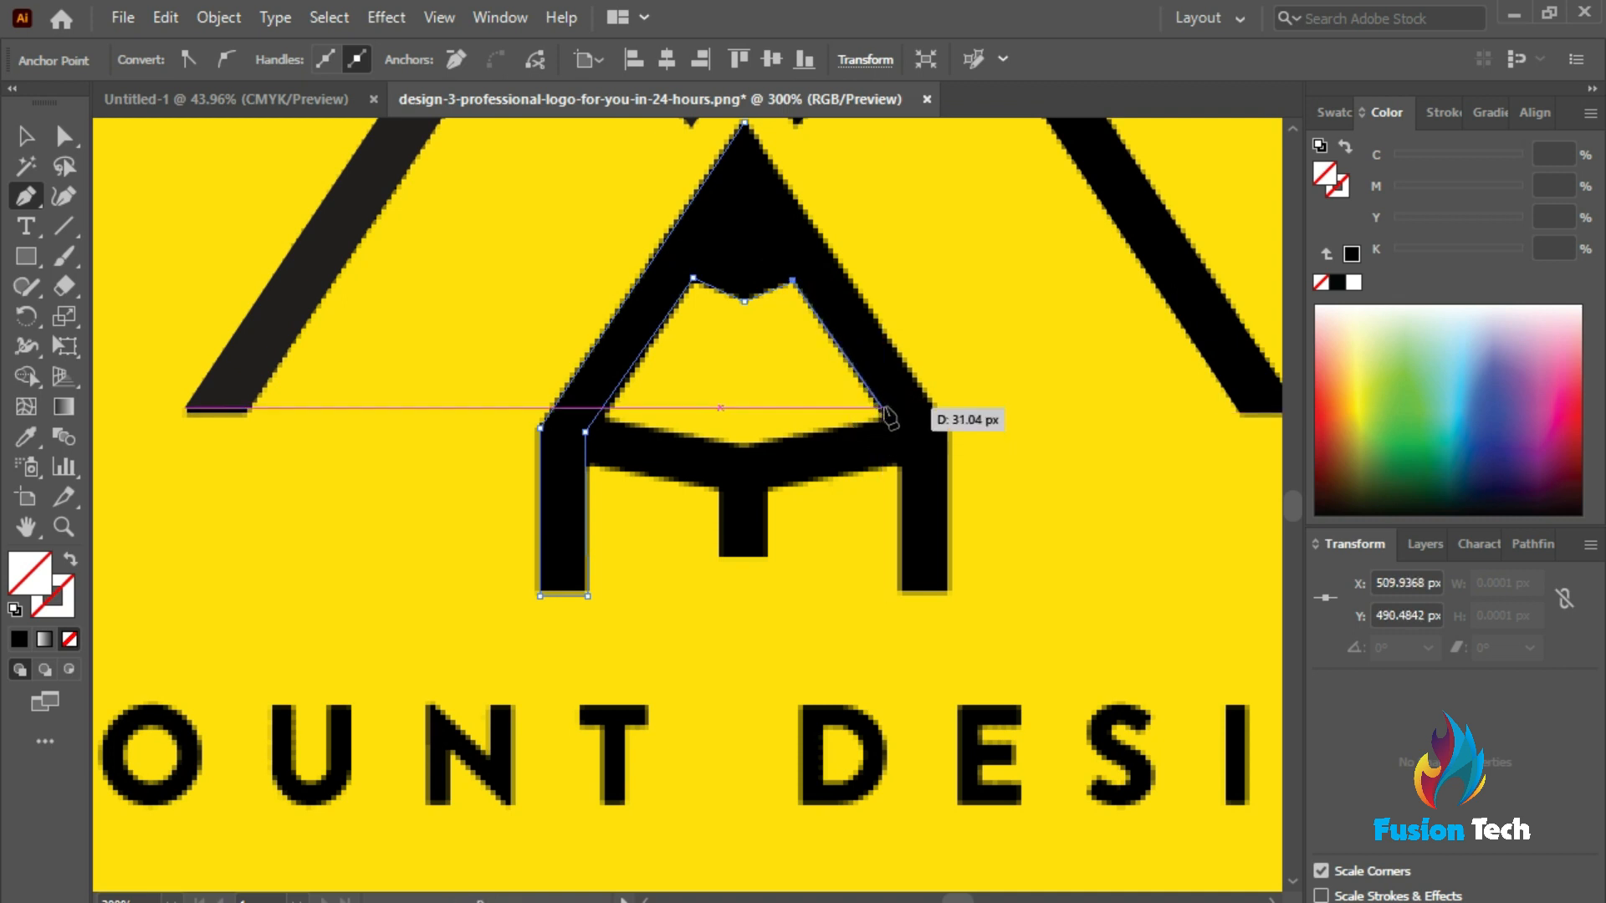
{"action": "left_click", "coordinate": [907, 436]}
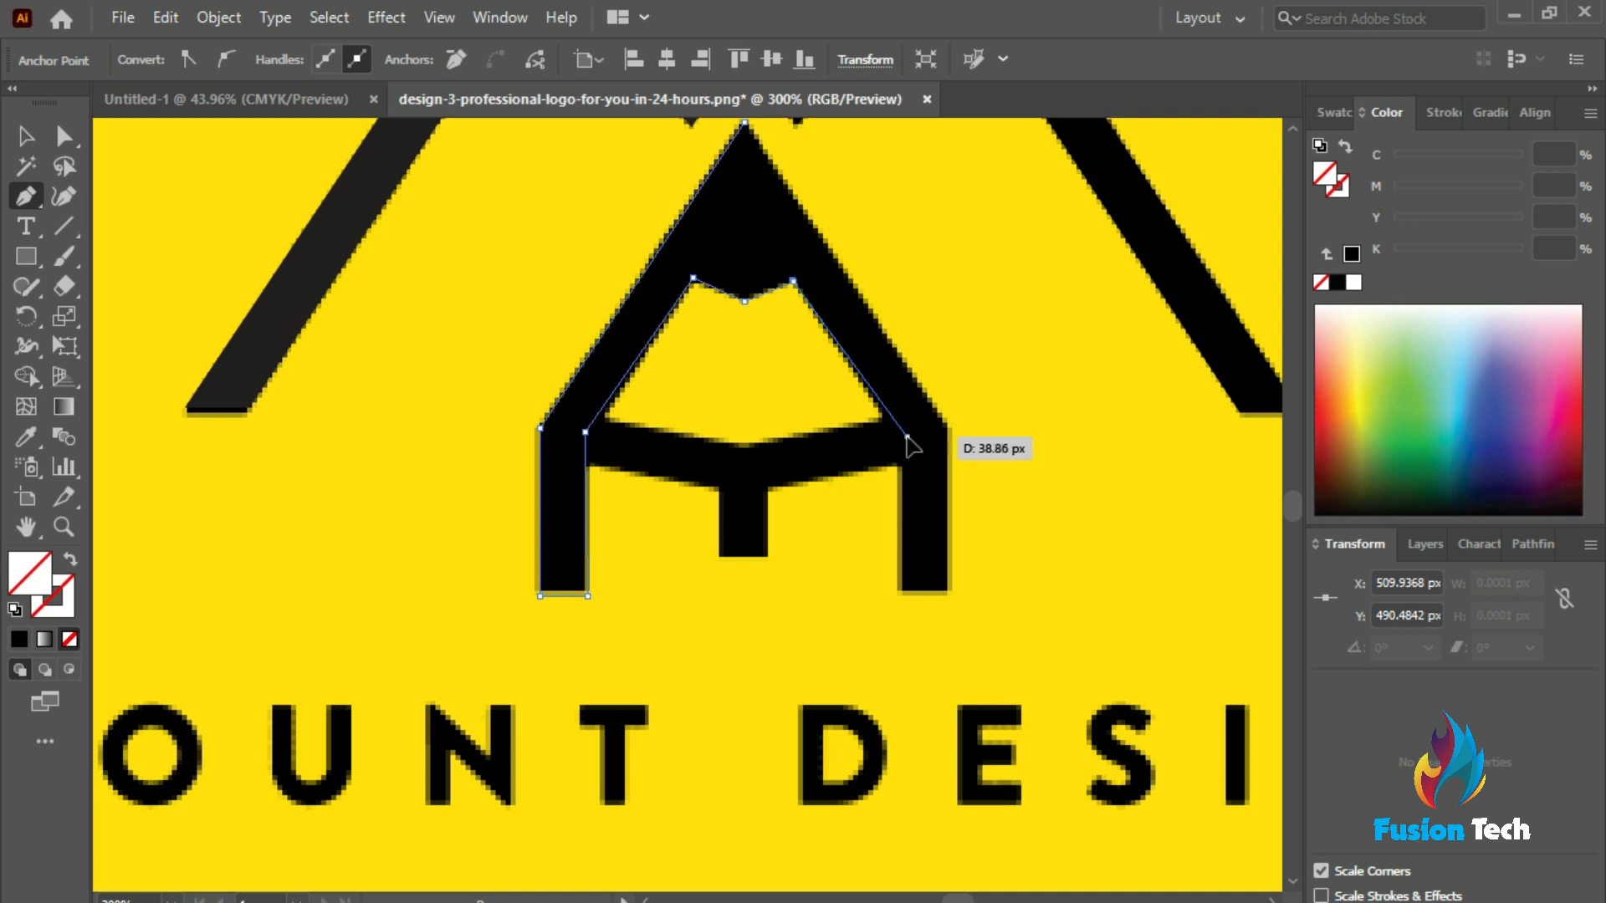
{"action": "left_click", "coordinate": [904, 597]}
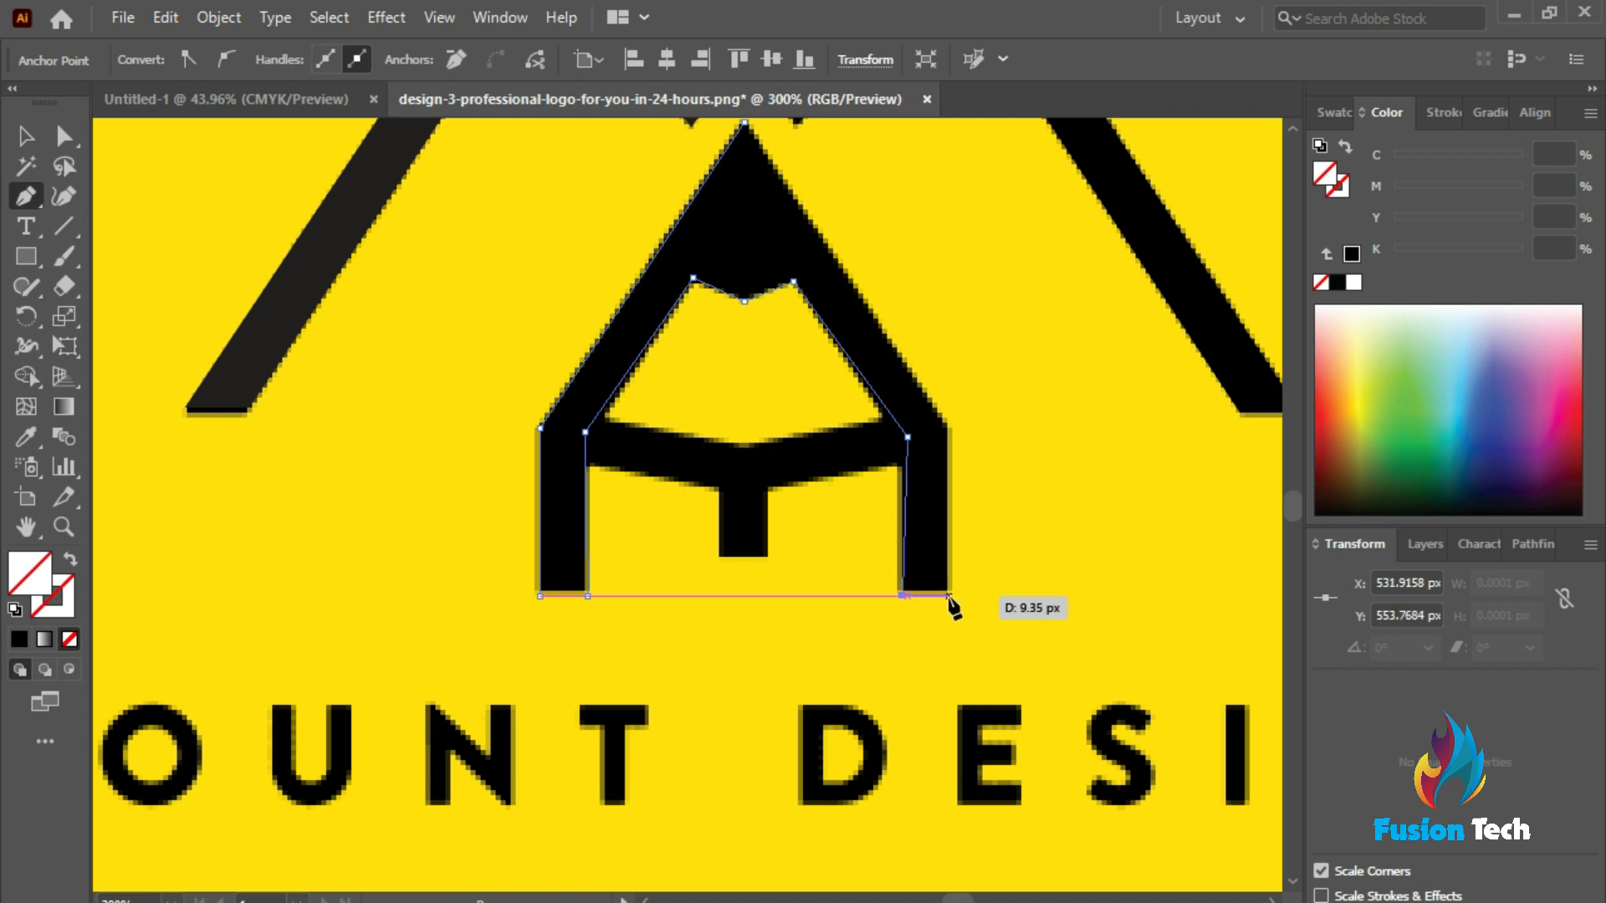
{"action": "left_click", "coordinate": [950, 596]}
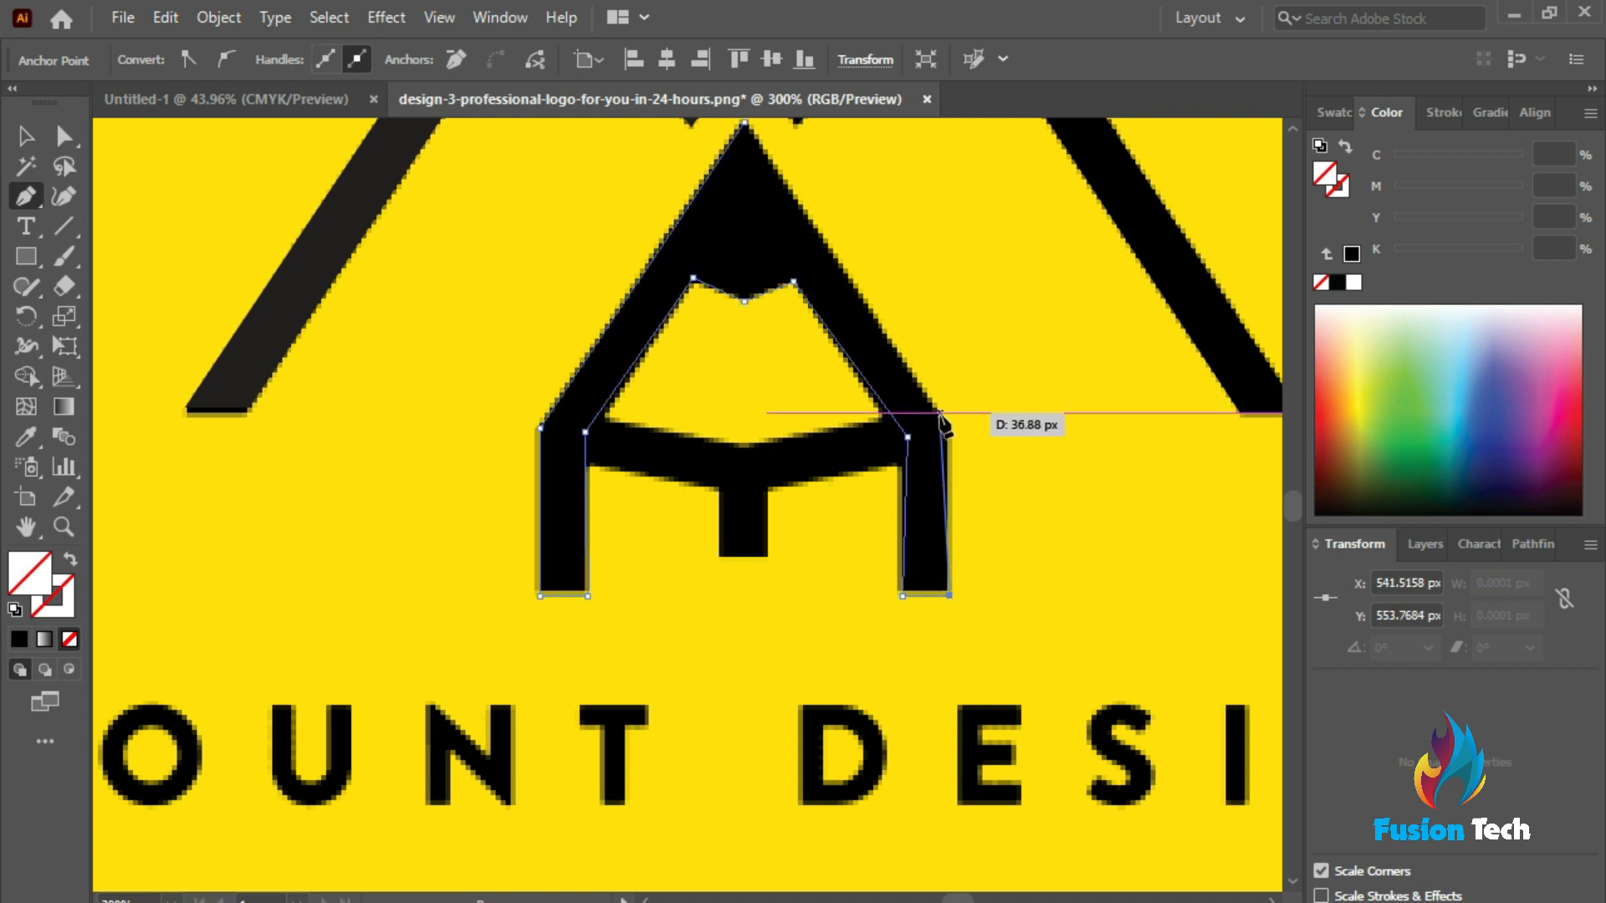
{"action": "left_click", "coordinate": [950, 429]}
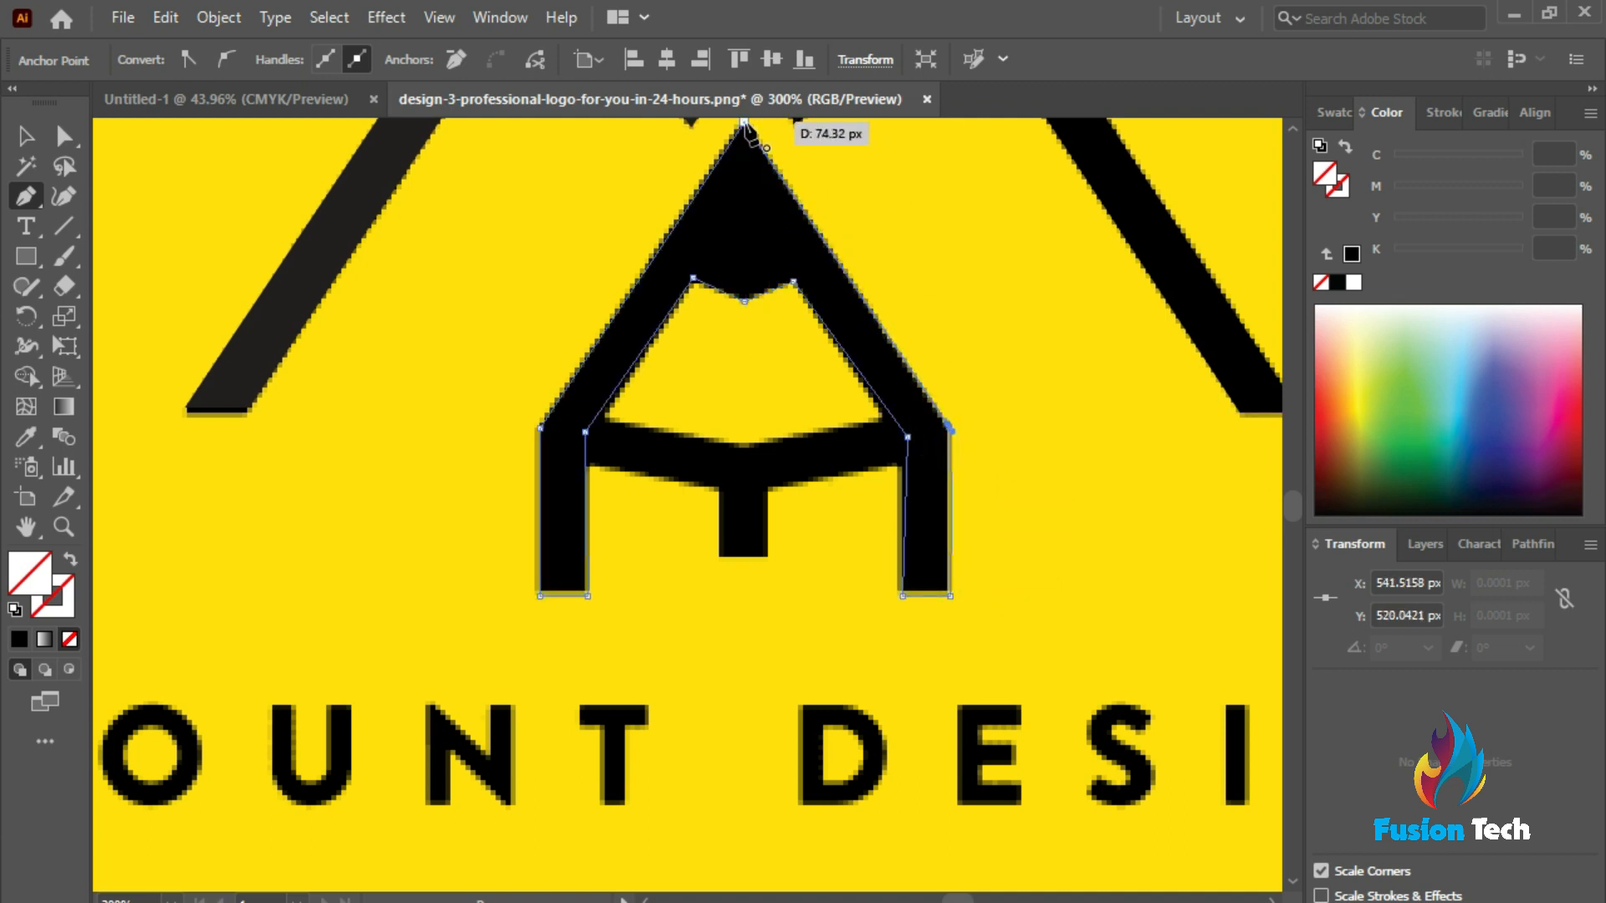
{"action": "scroll", "coordinate": [745, 134], "scroll_direction": "up", "scroll_amount": 2}
{"action": "left_click", "coordinate": [744, 181]}
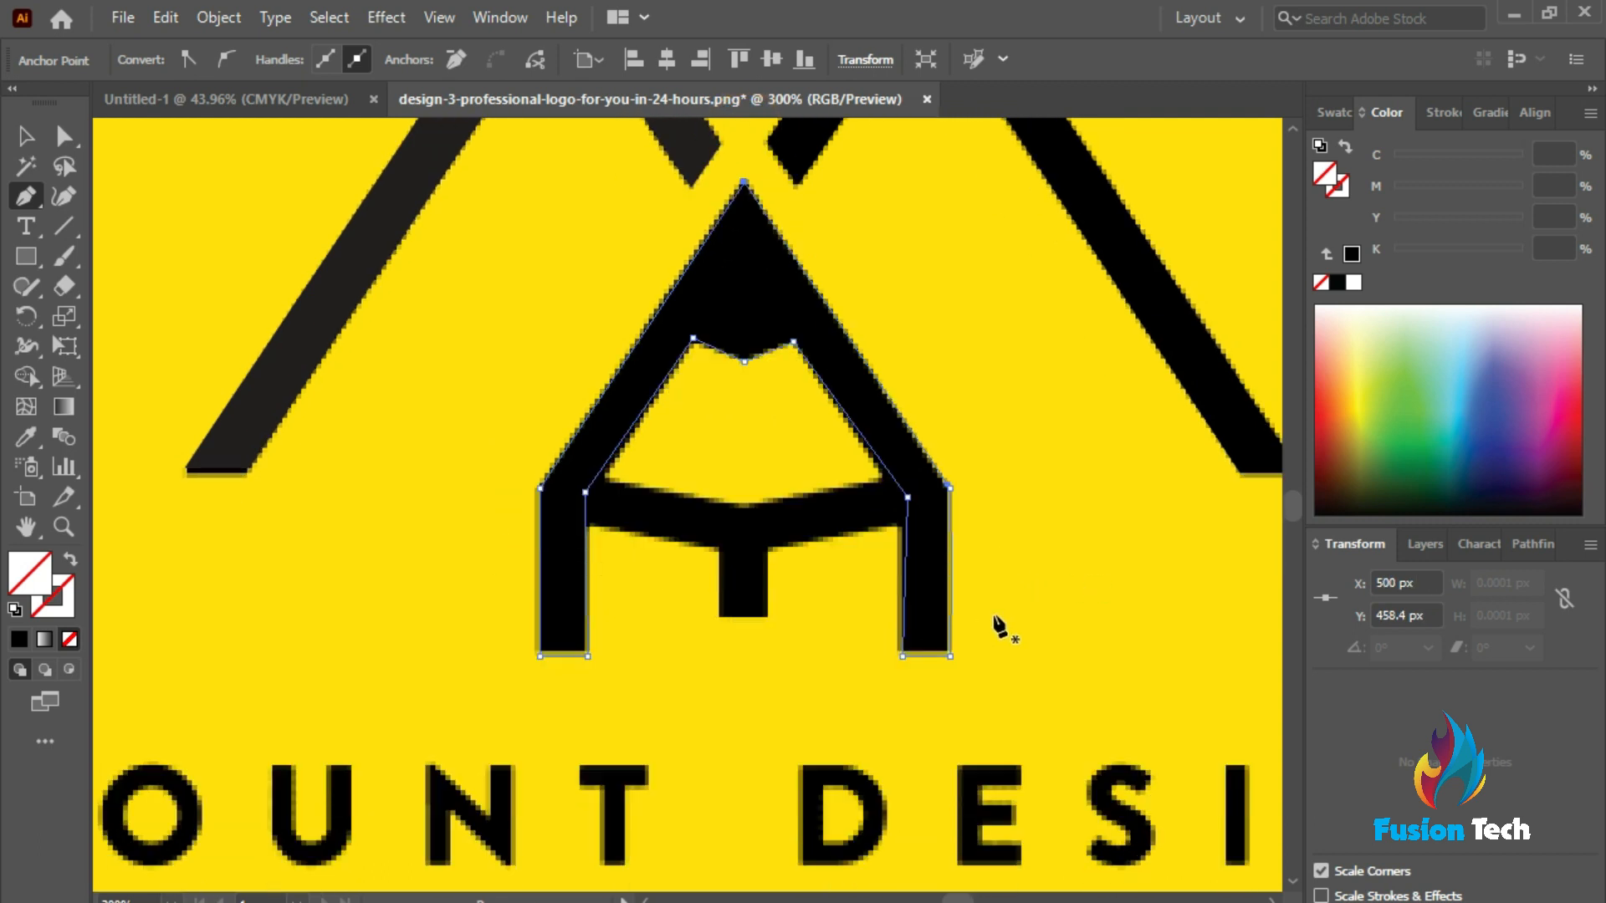
Shift the pencil path's anchor at the inner bend above the right leg slightly inward with Direct Selection
{"action": "scroll", "coordinate": [990, 618], "scroll_direction": "up", "scroll_amount": 1}
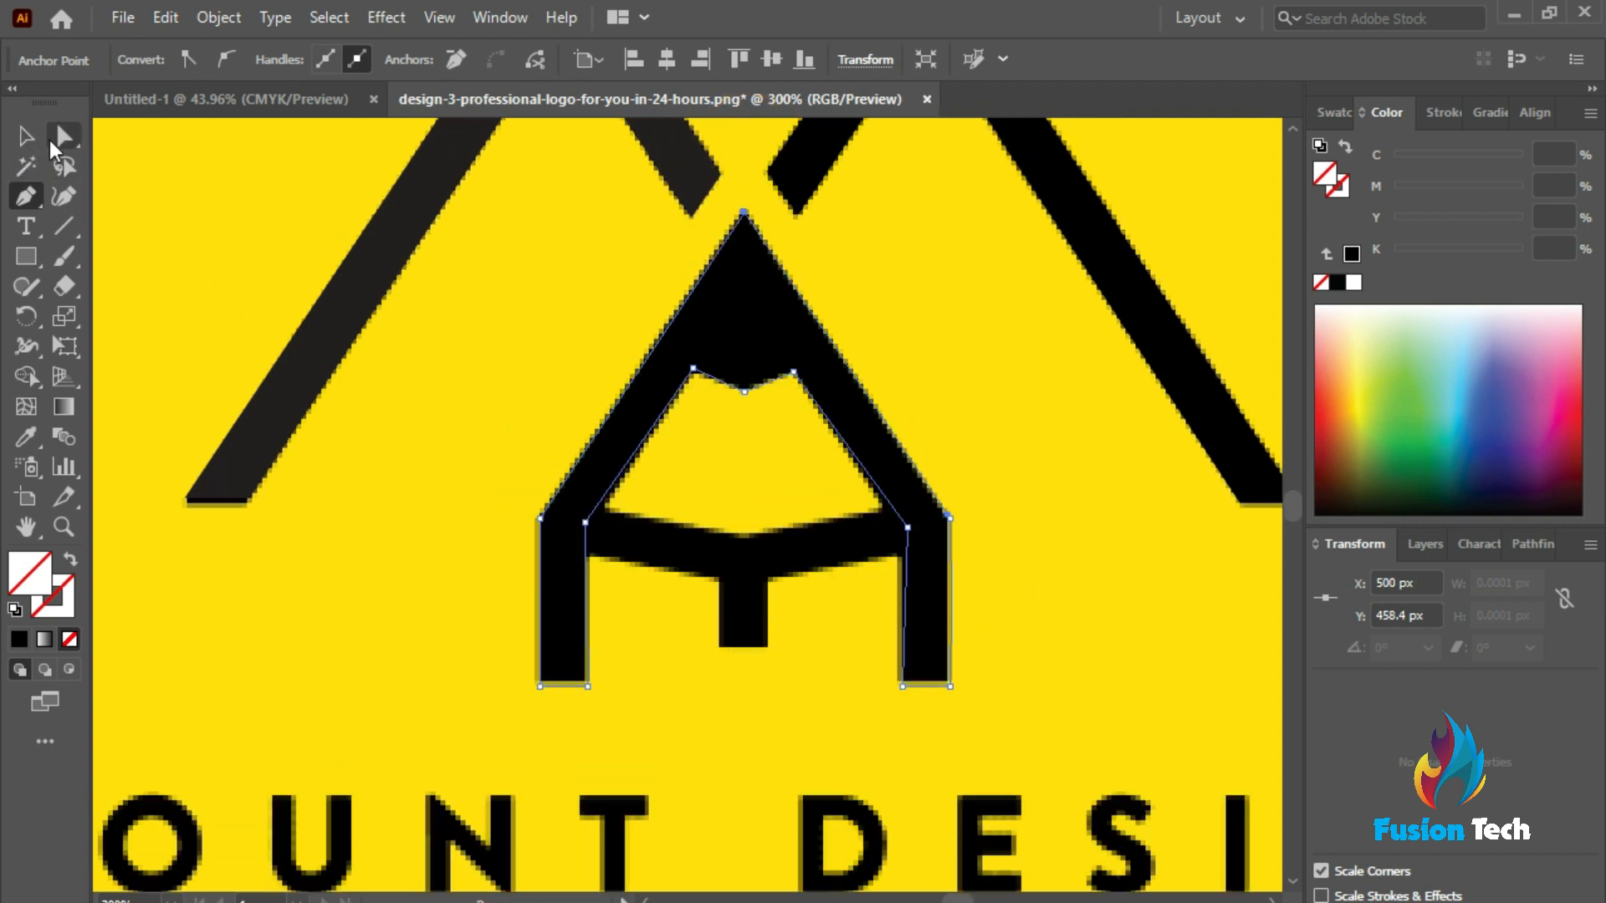
{"action": "left_click", "coordinate": [64, 136]}
{"action": "scroll", "coordinate": [971, 547], "scroll_direction": "up", "scroll_amount": 3}
{"action": "left_click_drag", "start_coordinate": [811, 500], "coordinate": [788, 501]}
{"action": "scroll", "coordinate": [968, 654], "scroll_direction": "down", "scroll_amount": 4}
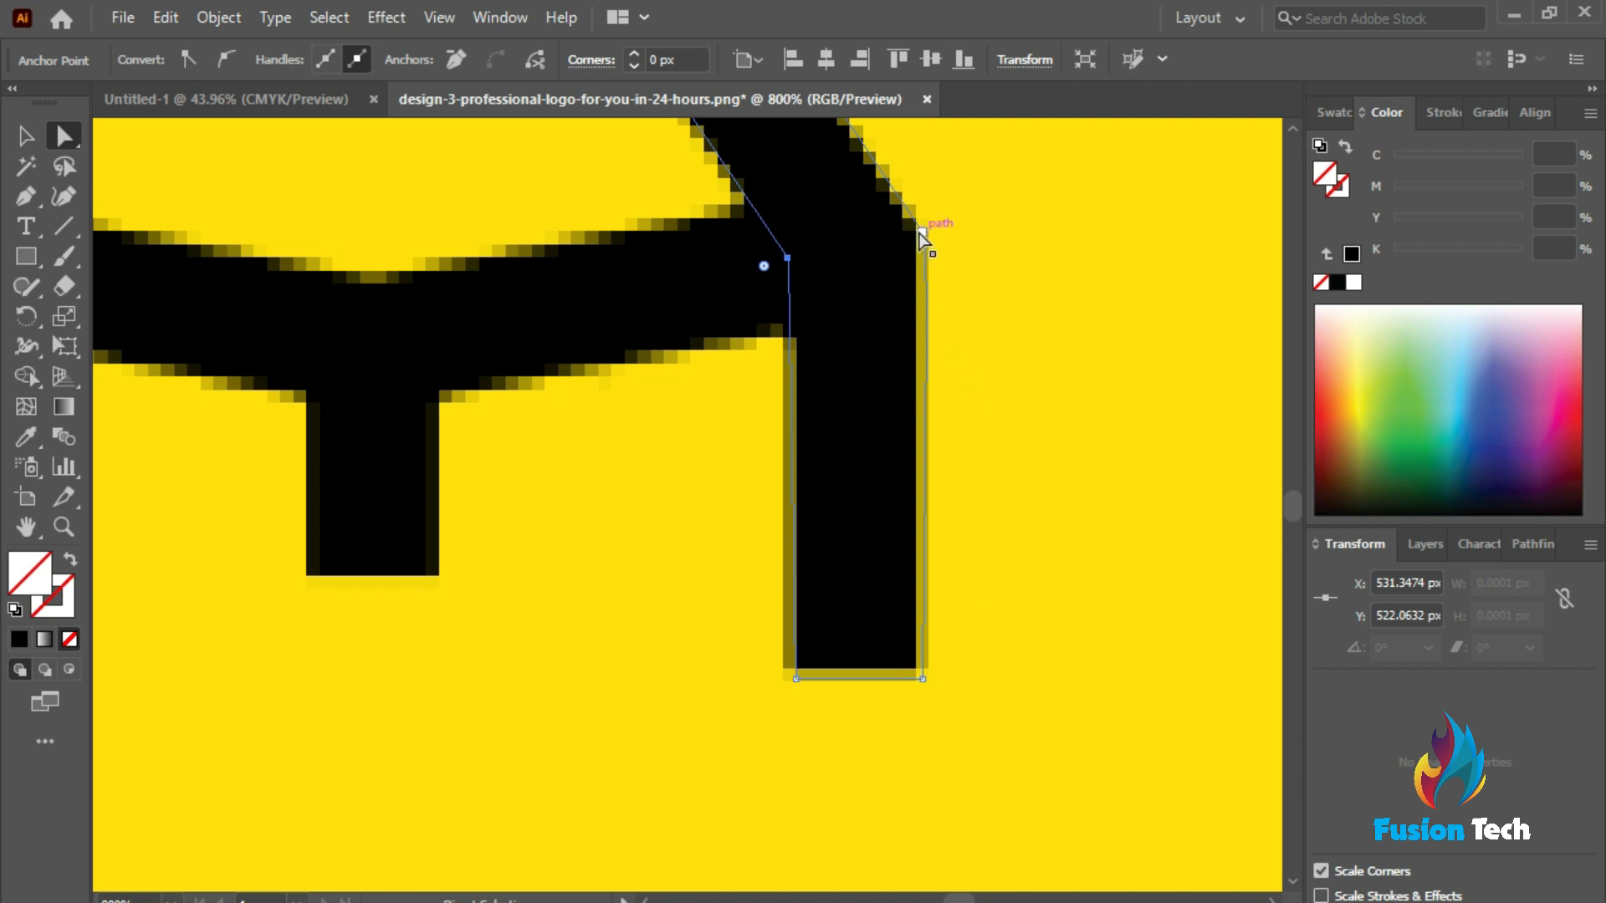
Try to nudge the pencil path's outer right shoulder anchor, undo the move and reselect the anchor
{"action": "left_click_drag", "start_coordinate": [917, 234], "coordinate": [922, 245]}
{"action": "key", "text": "ctrl+z"}
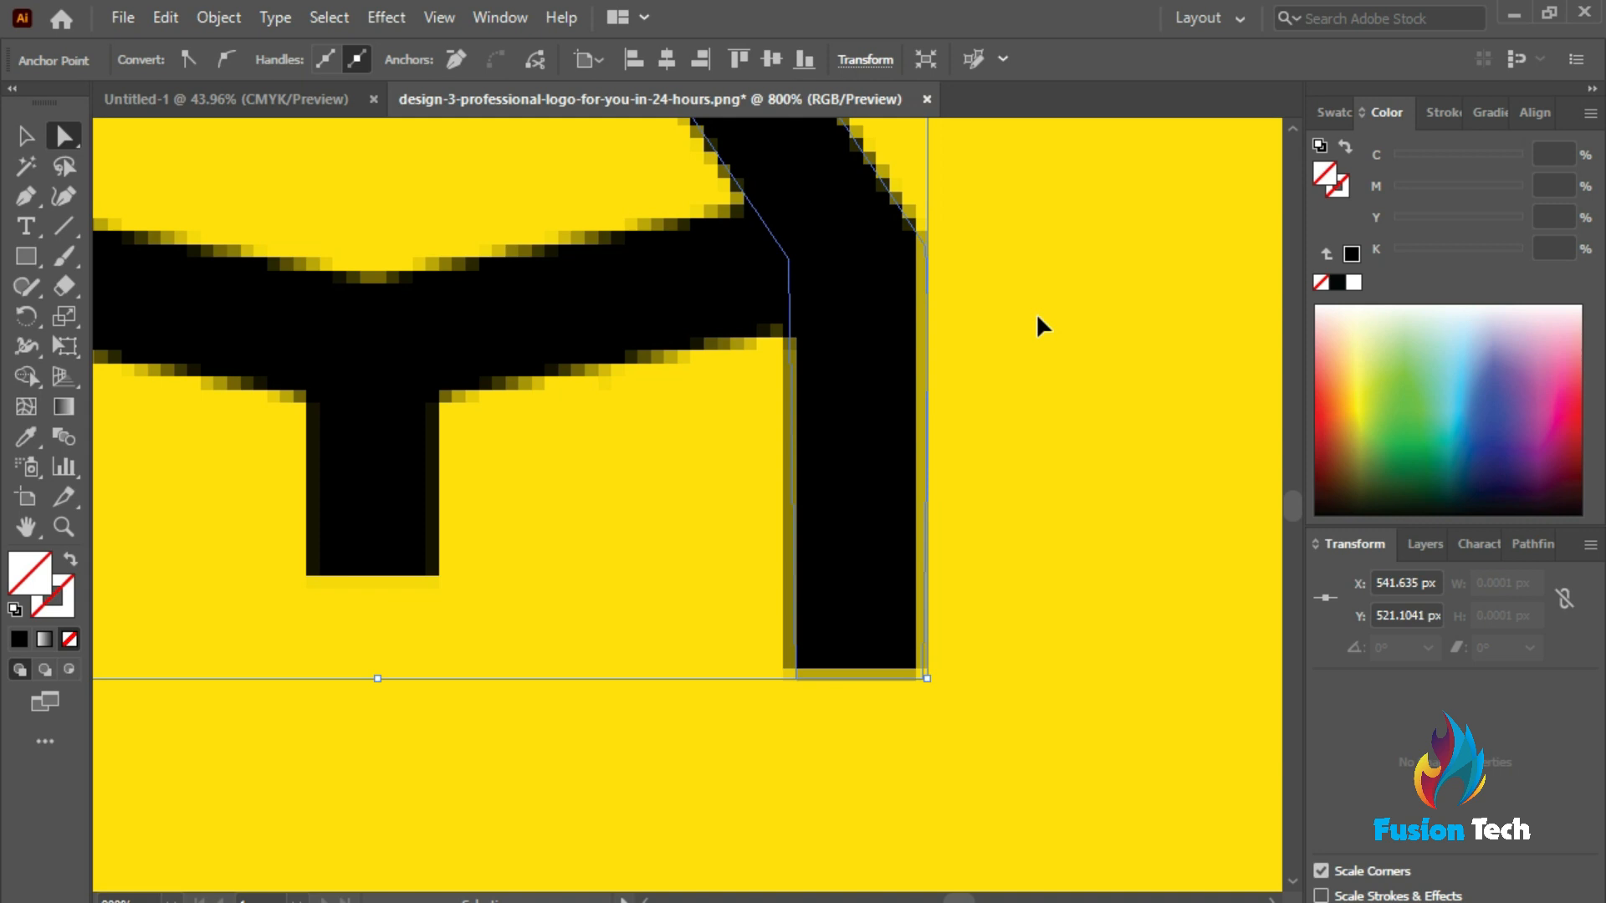
{"action": "left_click", "coordinate": [921, 231]}
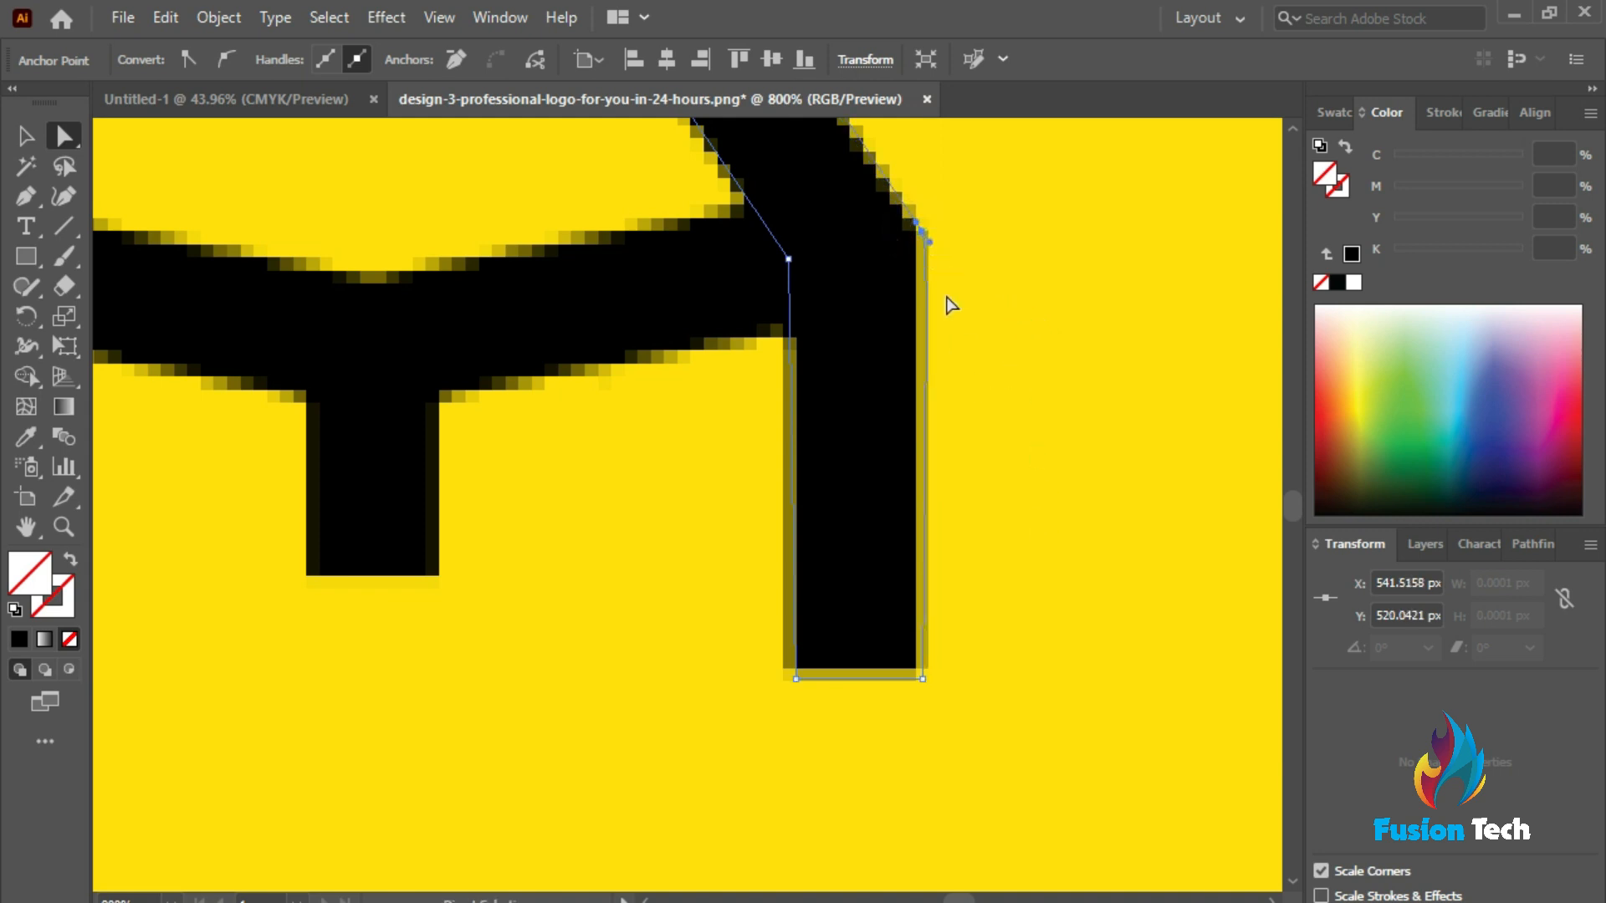
Examine how the pencil path's outer right shoulder anchor and its handles follow the reference edge
{"action": "scroll", "coordinate": [1068, 636], "scroll_direction": "up", "scroll_amount": 5}
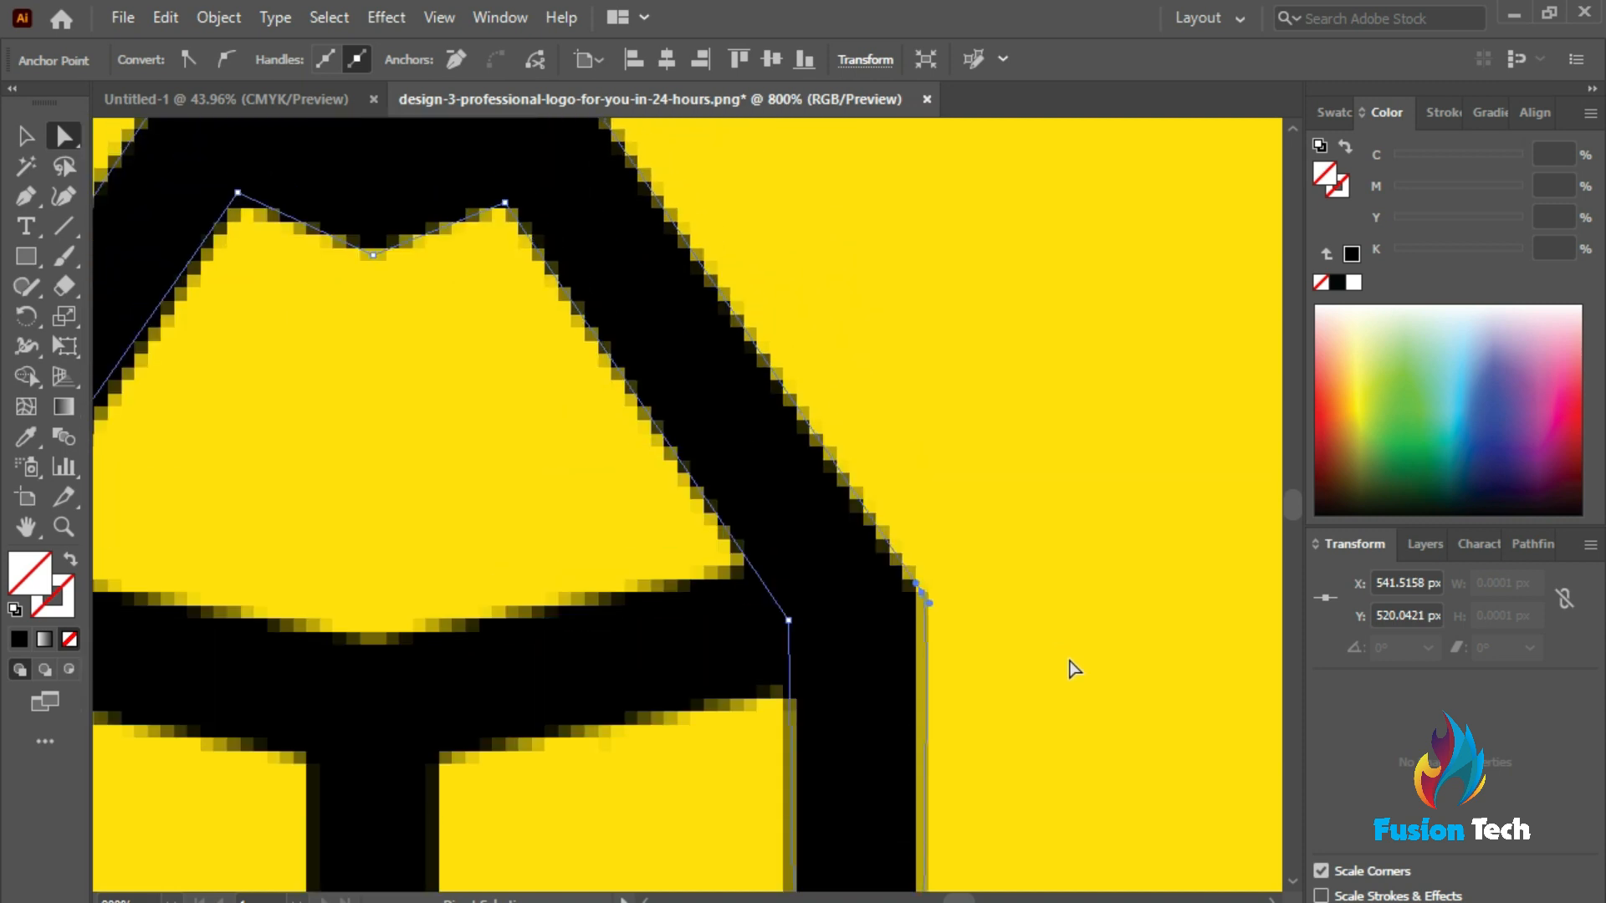
{"action": "scroll", "coordinate": [966, 548], "scroll_direction": "down", "scroll_amount": 2}
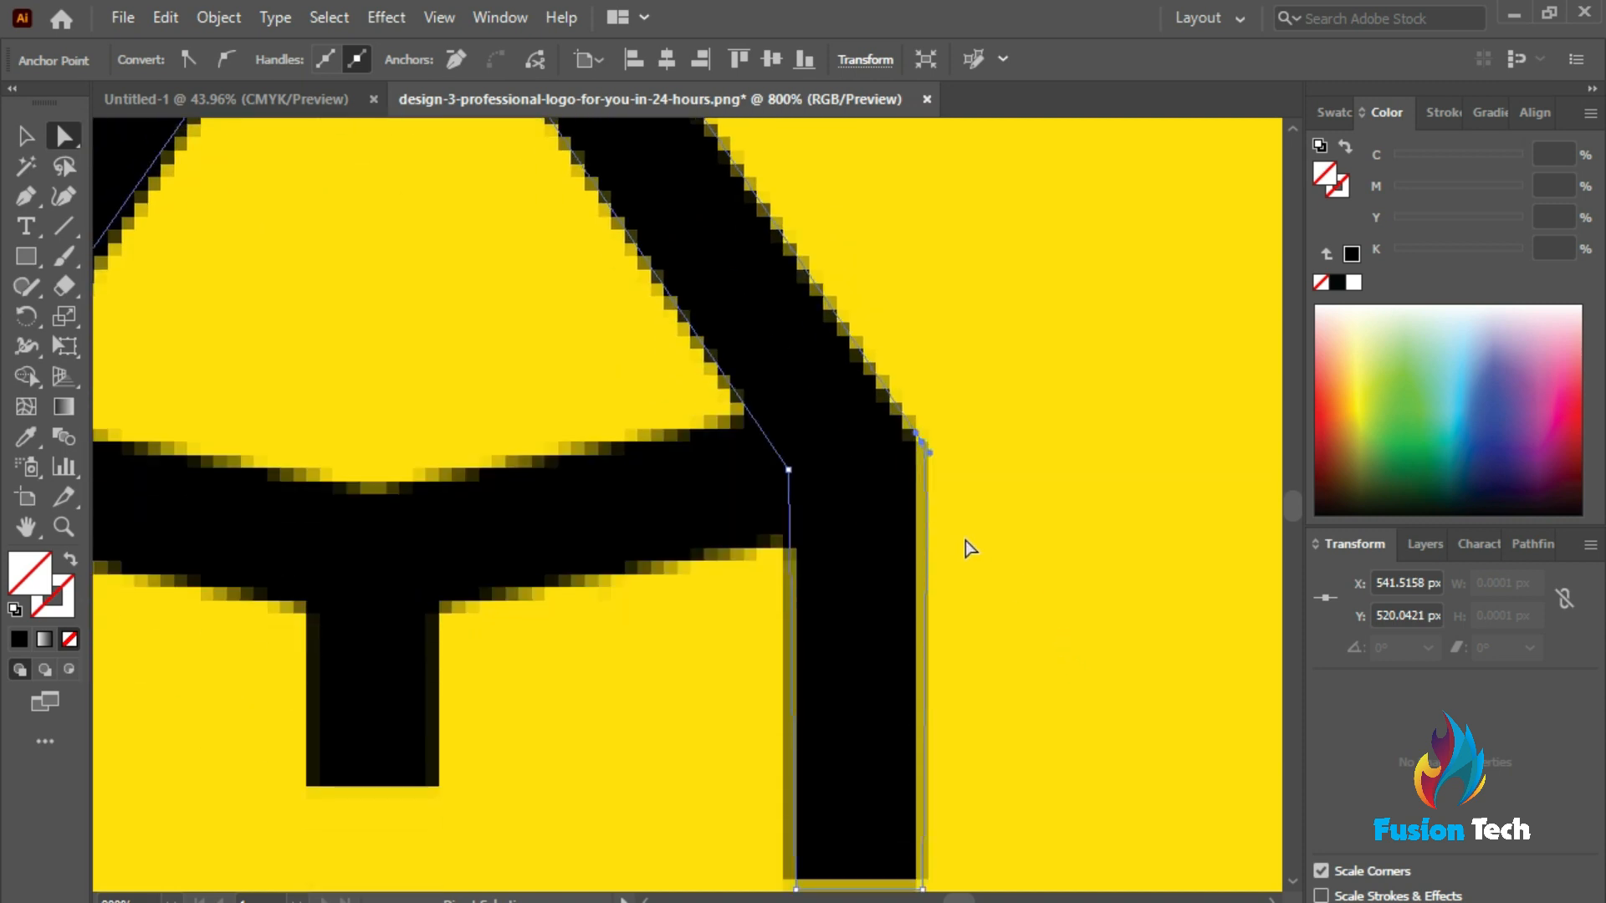
{"action": "scroll", "coordinate": [1015, 566], "scroll_direction": "down", "scroll_amount": 3, "text": "alt"}
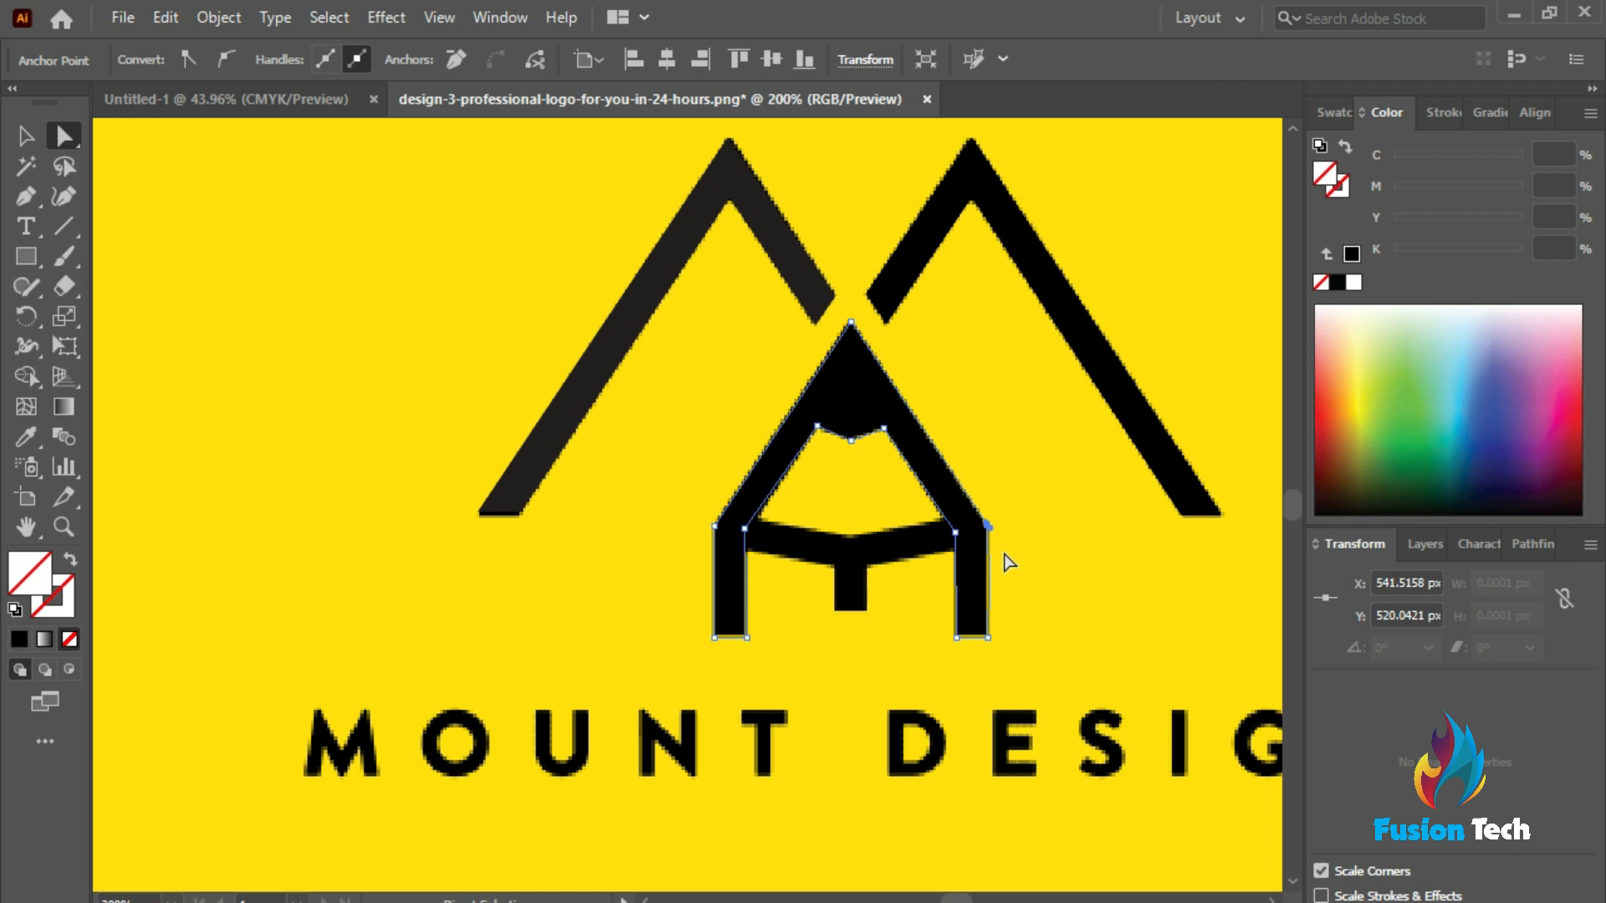
{"action": "left_click", "coordinate": [1045, 548]}
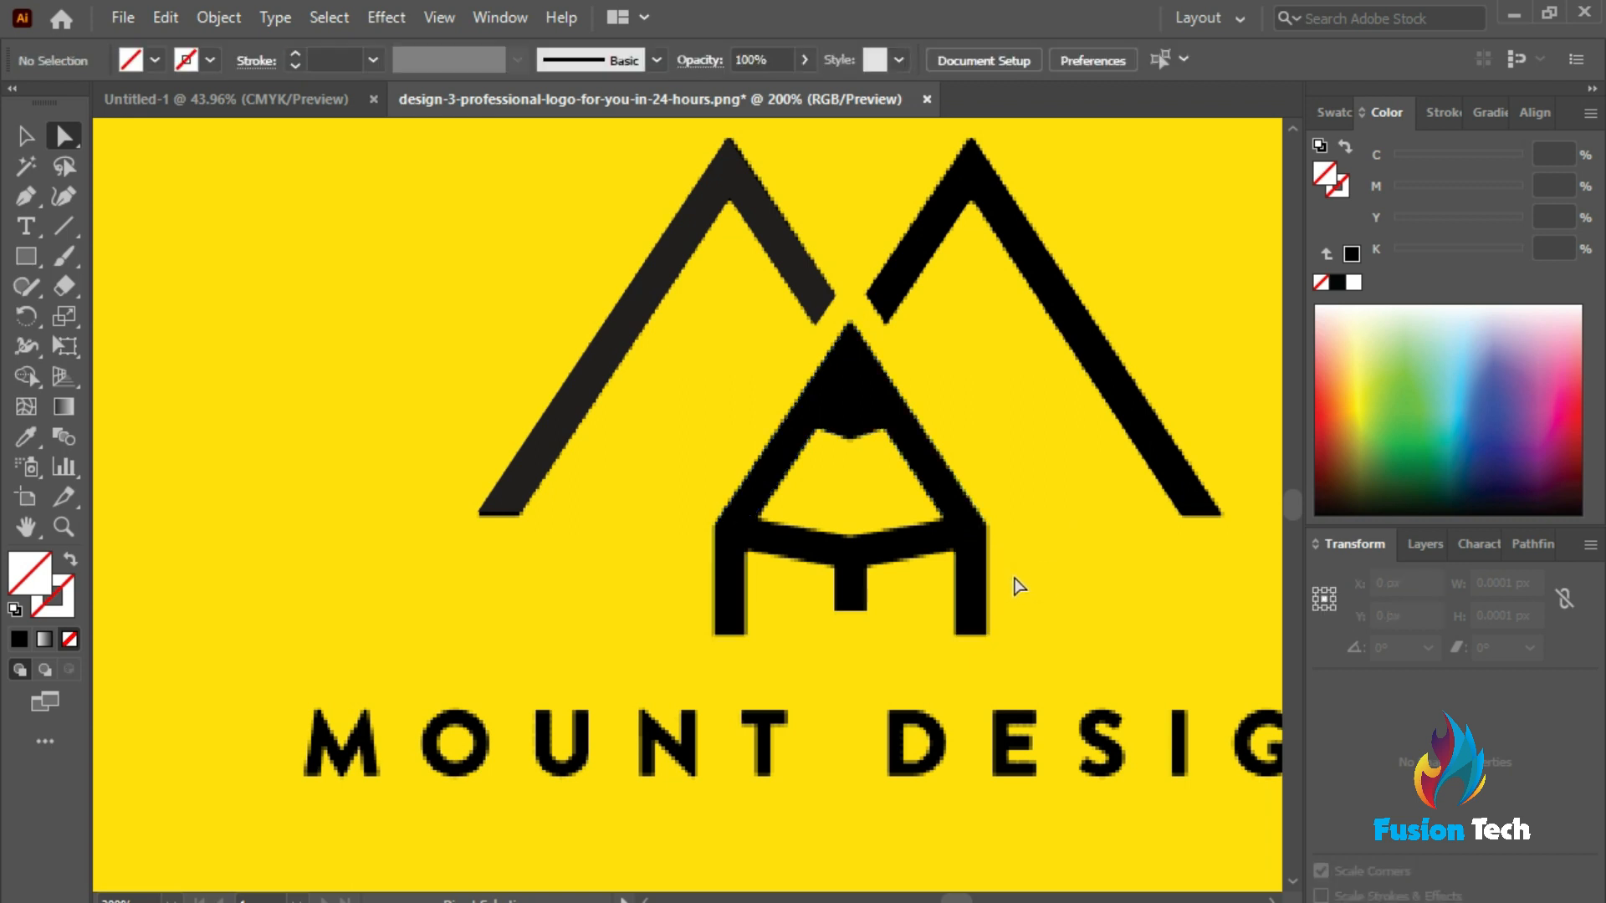
{"action": "left_click", "coordinate": [985, 575]}
{"action": "scroll", "coordinate": [1002, 548], "scroll_direction": "up", "scroll_amount": 3, "text": "alt"}
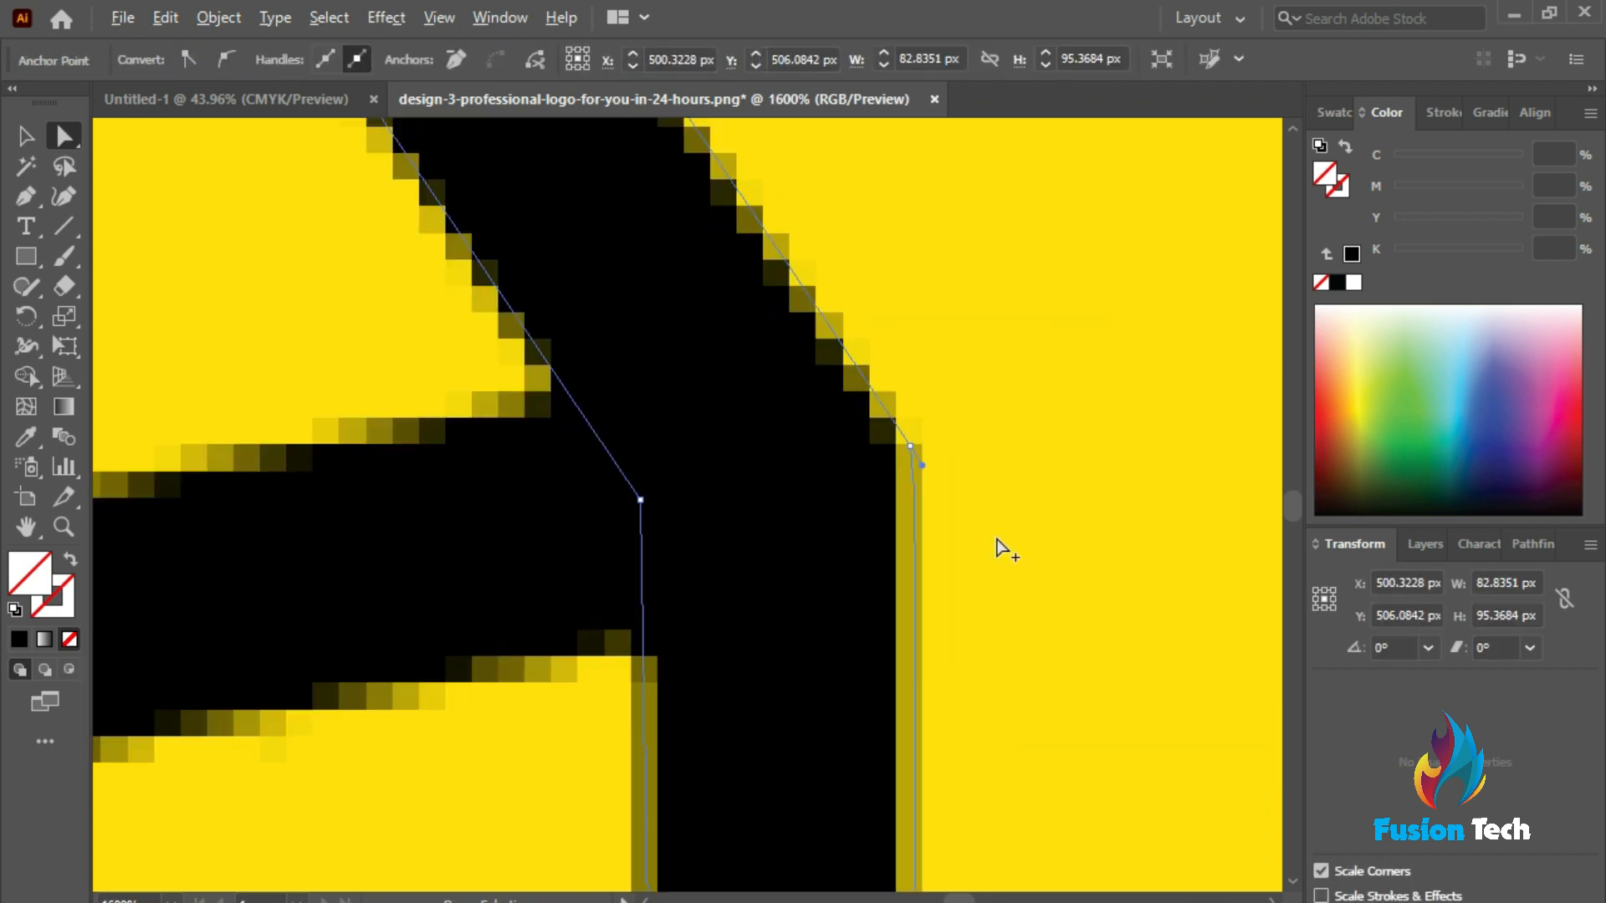
{"action": "scroll", "coordinate": [900, 428], "scroll_direction": "up", "scroll_amount": 3, "text": "alt"}
{"action": "scroll", "coordinate": [793, 596], "scroll_direction": "down", "scroll_amount": 3}
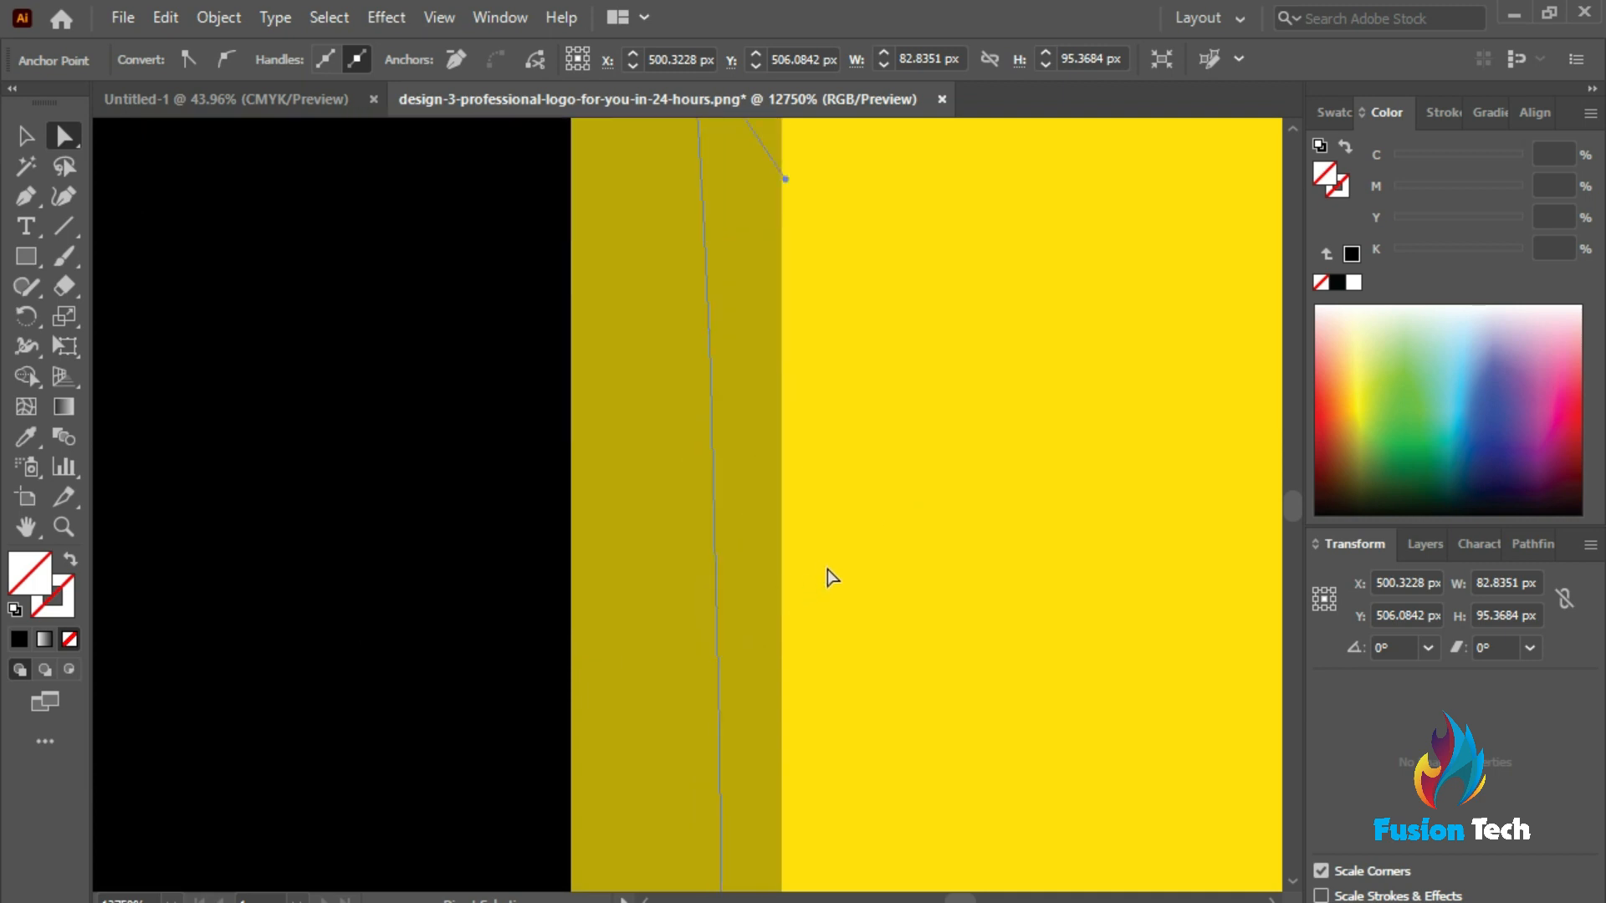
{"action": "scroll", "coordinate": [829, 573], "scroll_direction": "up", "scroll_amount": 3}
{"action": "scroll", "coordinate": [833, 597], "scroll_direction": "down", "scroll_amount": 3, "text": "alt"}
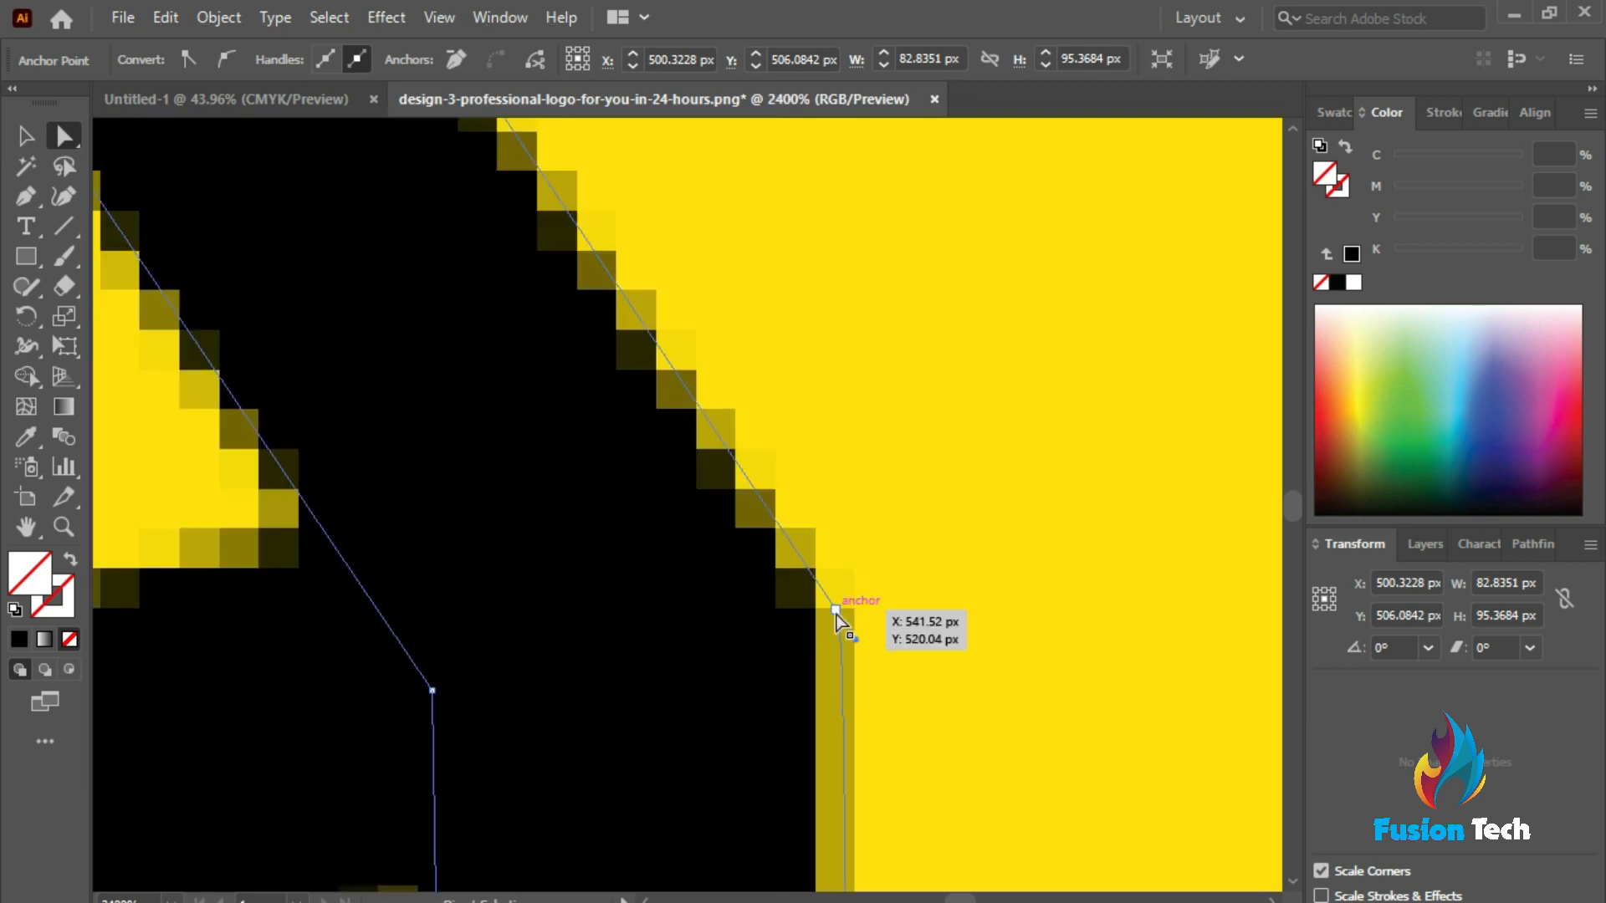
{"action": "left_click", "coordinate": [839, 614]}
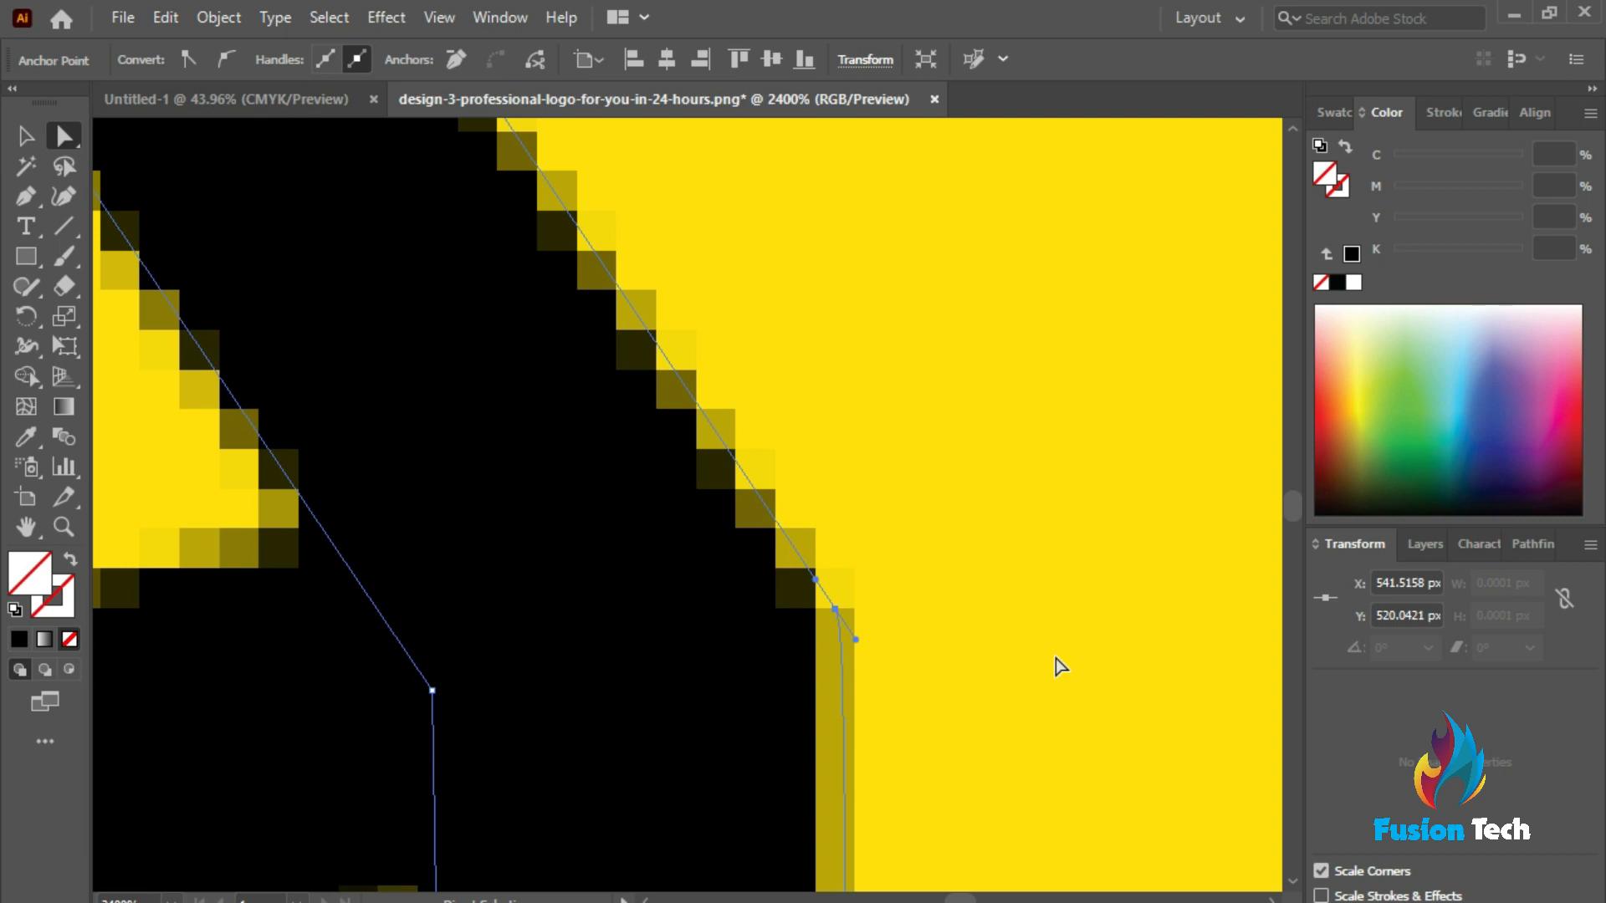
{"action": "scroll", "coordinate": [1065, 665], "scroll_direction": "down", "scroll_amount": 6, "text": "alt"}
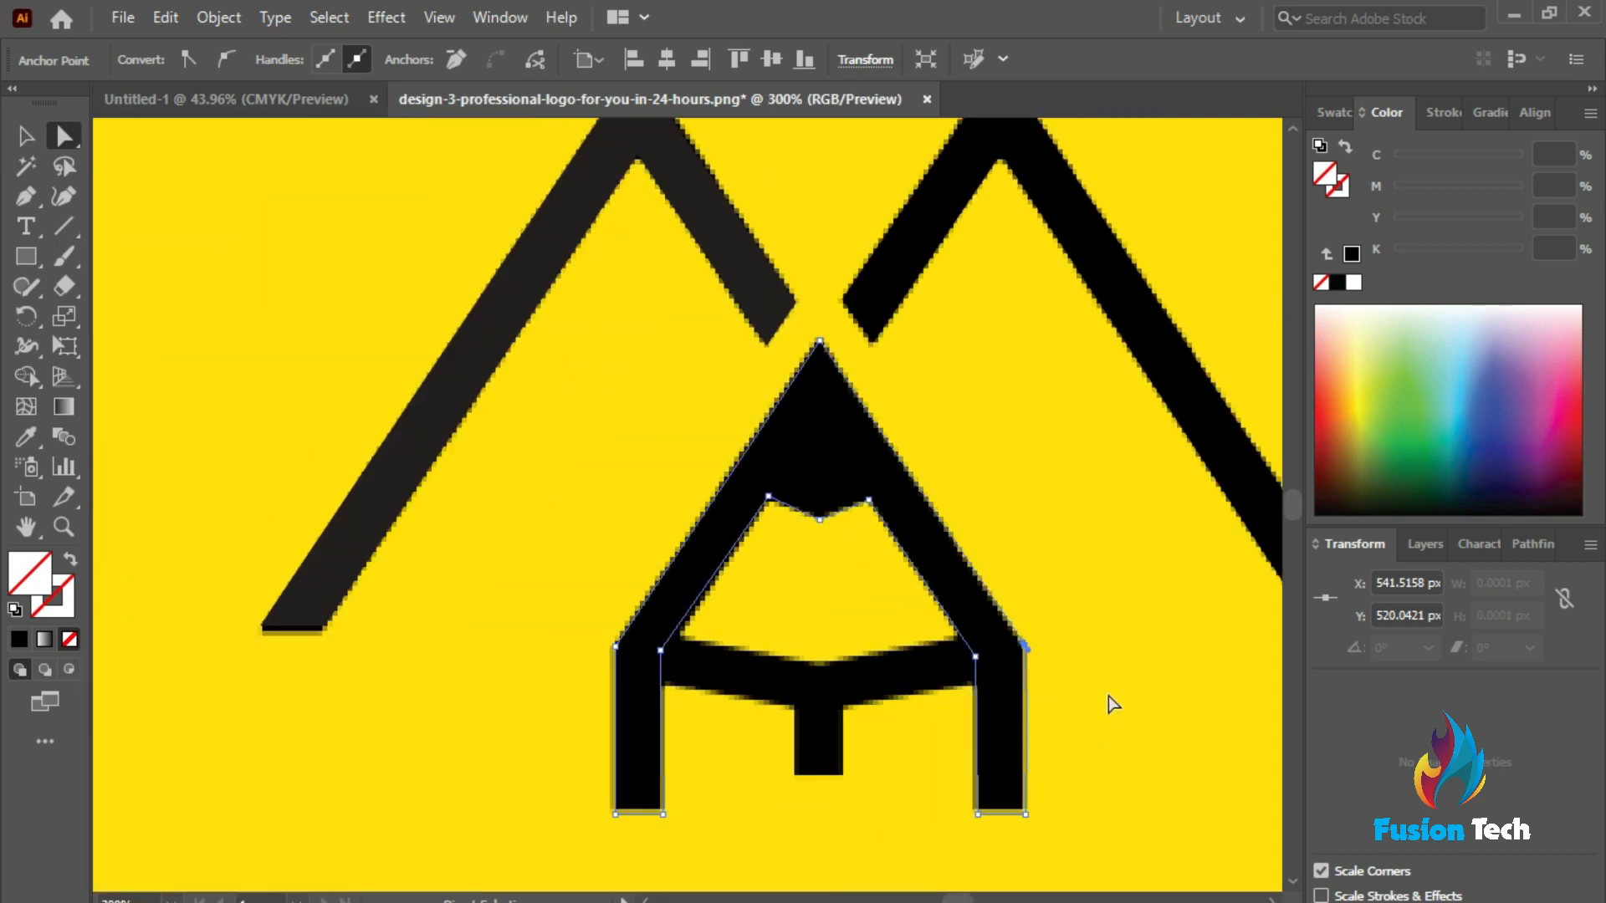
Move the left corner anchor of the notch below the pencil tip down onto the reference corner
{"action": "scroll", "coordinate": [953, 527], "scroll_direction": "up", "scroll_amount": 4, "text": "alt"}
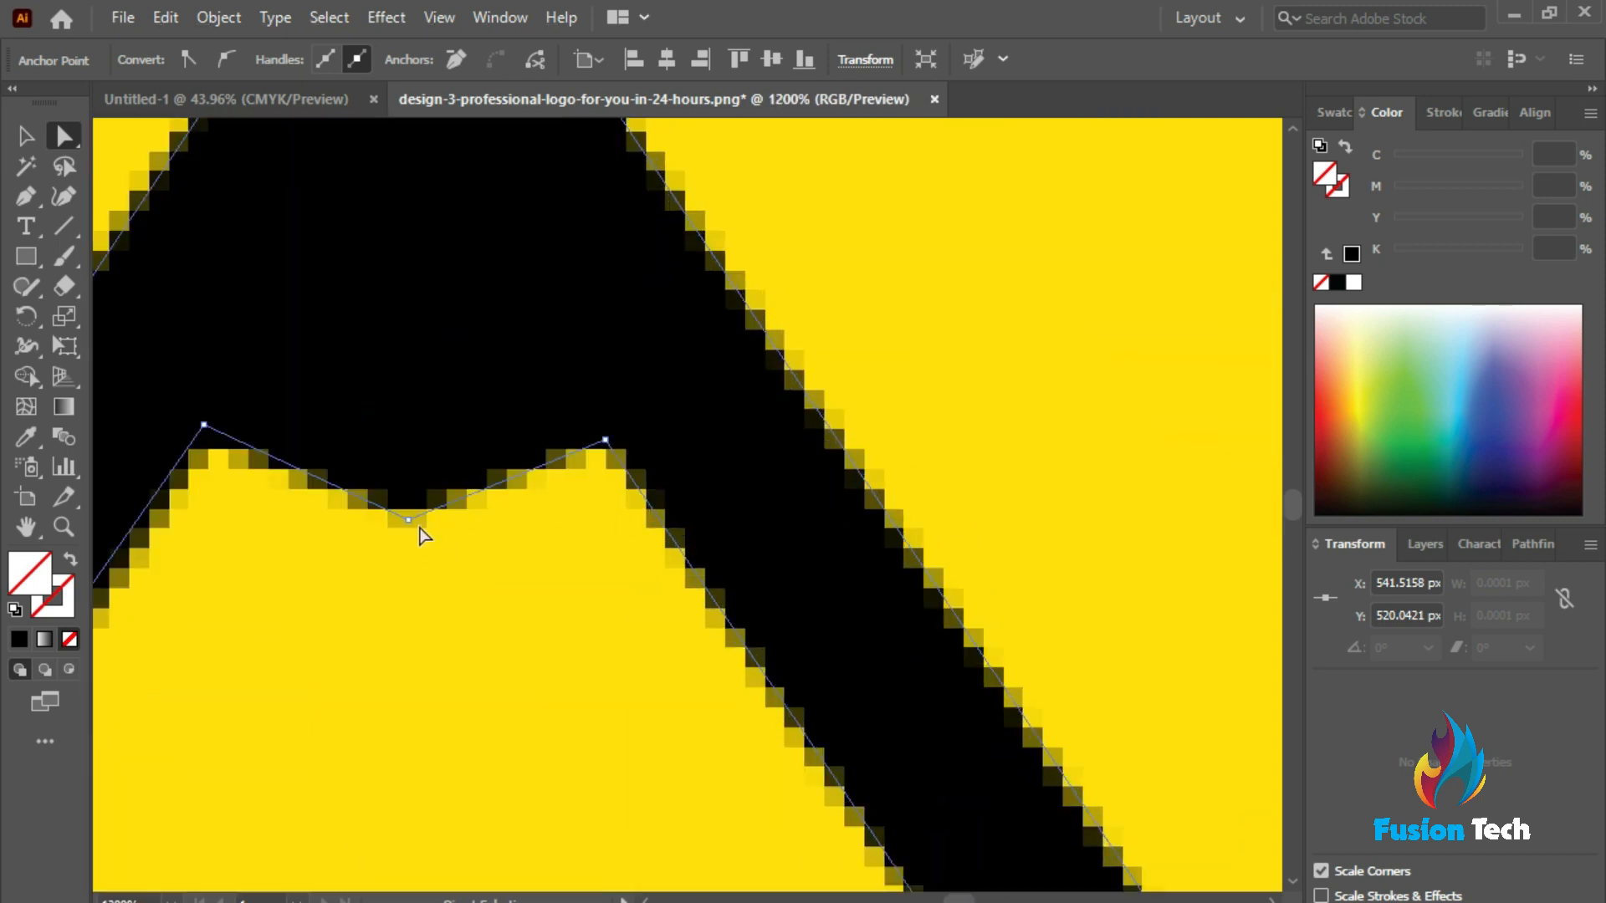
{"action": "scroll", "coordinate": [537, 537], "scroll_direction": "down", "scroll_amount": 2, "text": "alt"}
{"action": "scroll", "coordinate": [365, 530], "scroll_direction": "up", "scroll_amount": 2, "text": "alt"}
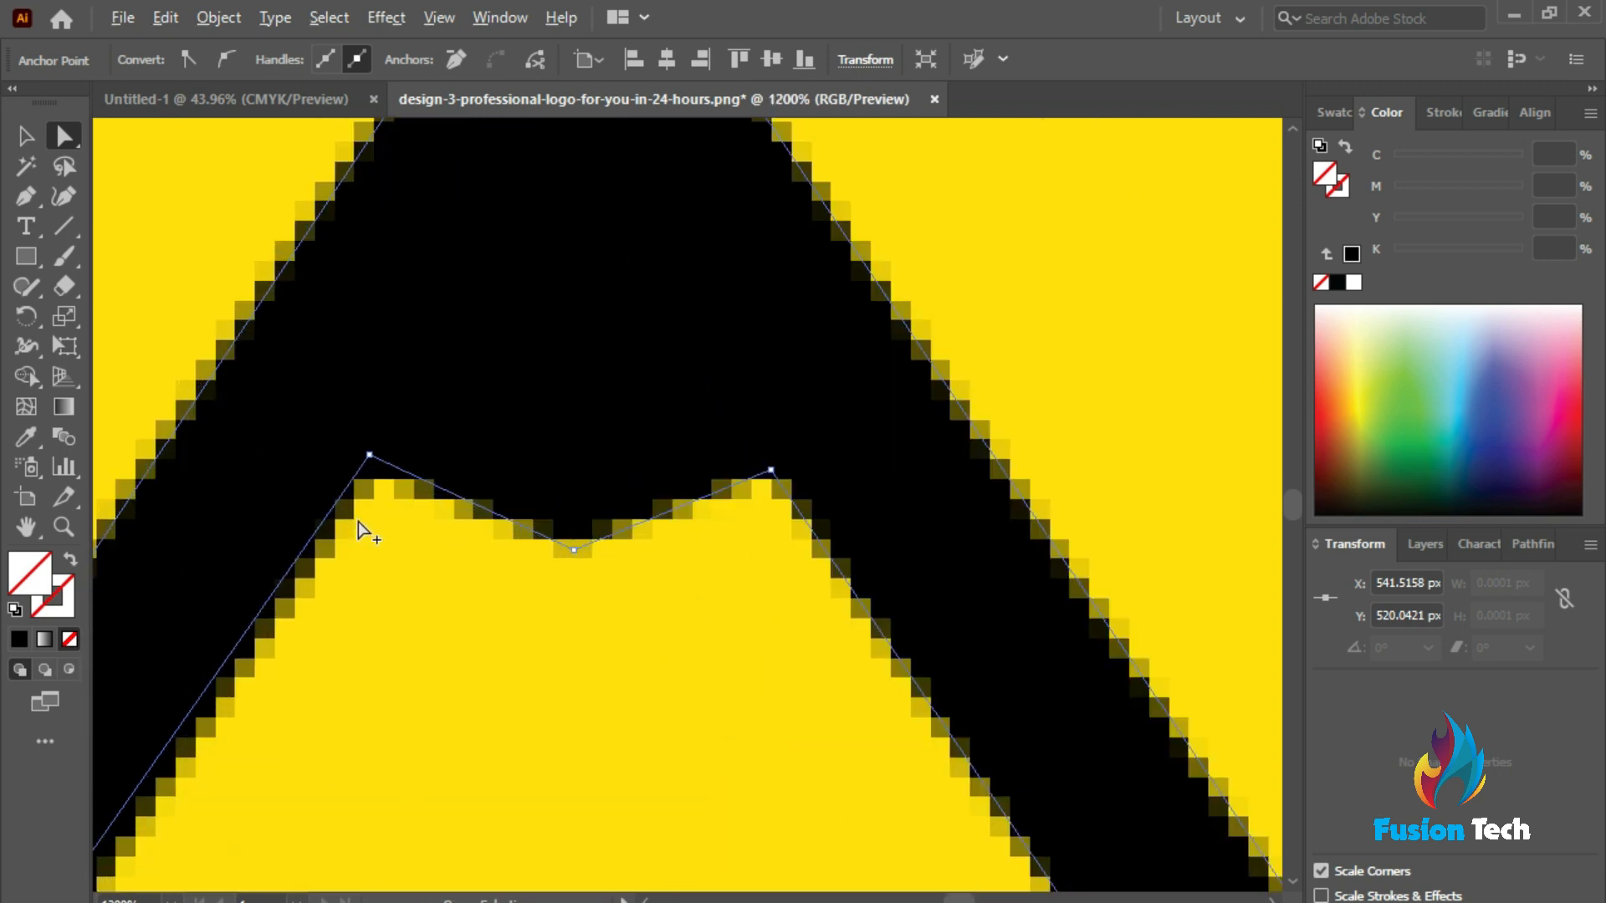
{"action": "left_click", "coordinate": [369, 456]}
{"action": "left_click_drag", "start_coordinate": [370, 463], "coordinate": [373, 477]}
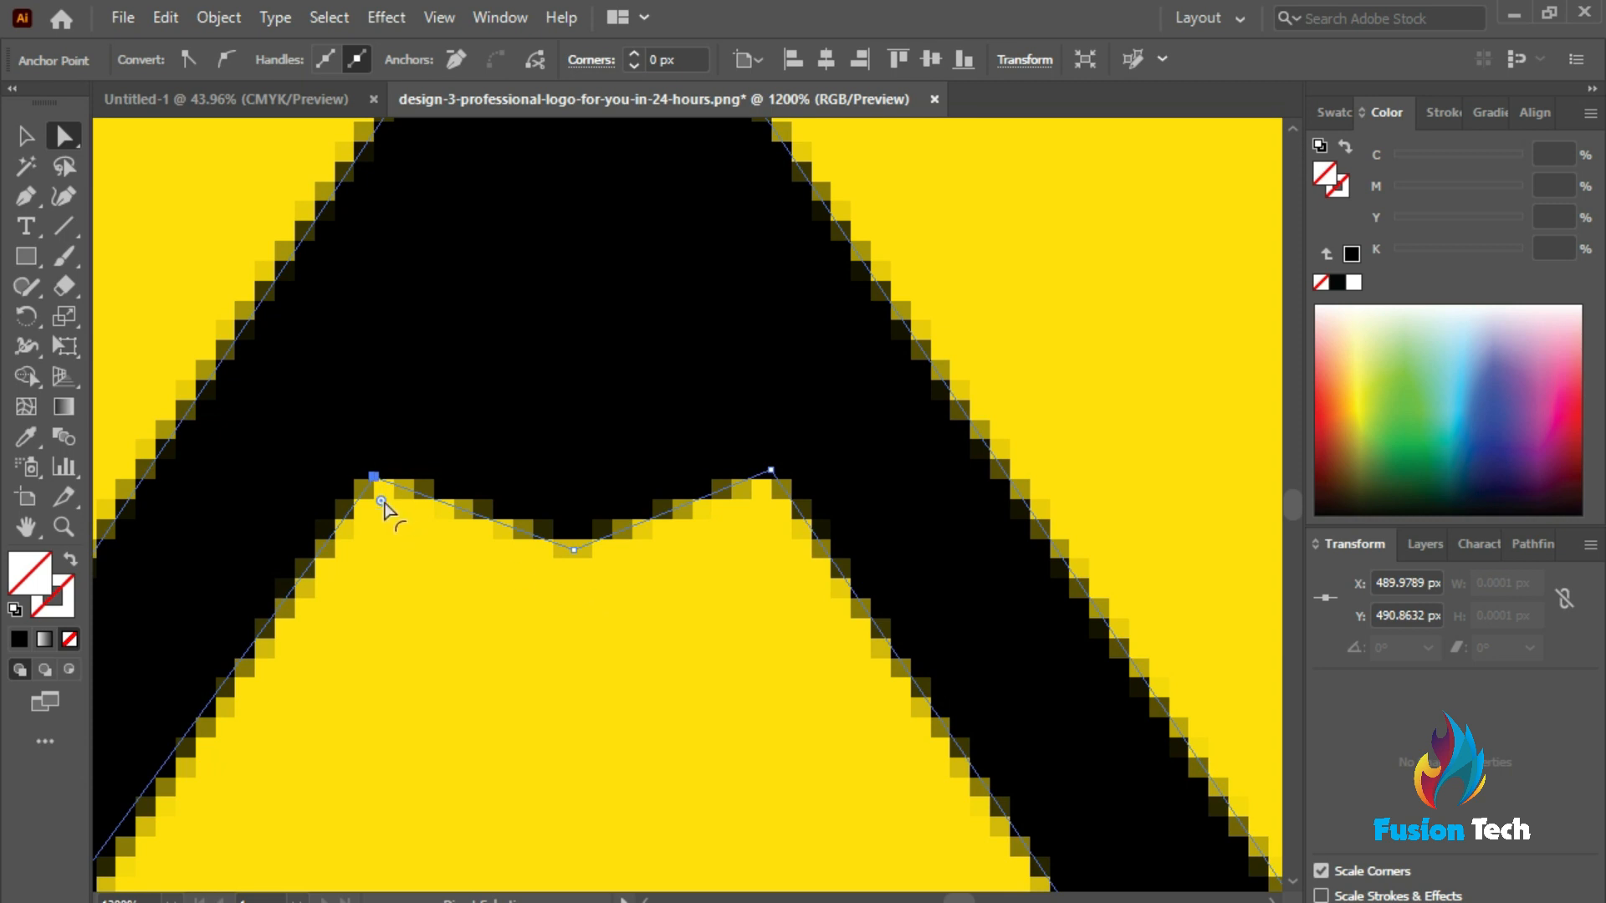
Start a Pen path inside the left arm, tracing the crossbar's upper edge through its centre dip and around its right end
{"action": "scroll", "coordinate": [605, 638], "scroll_direction": "down", "scroll_amount": 7}
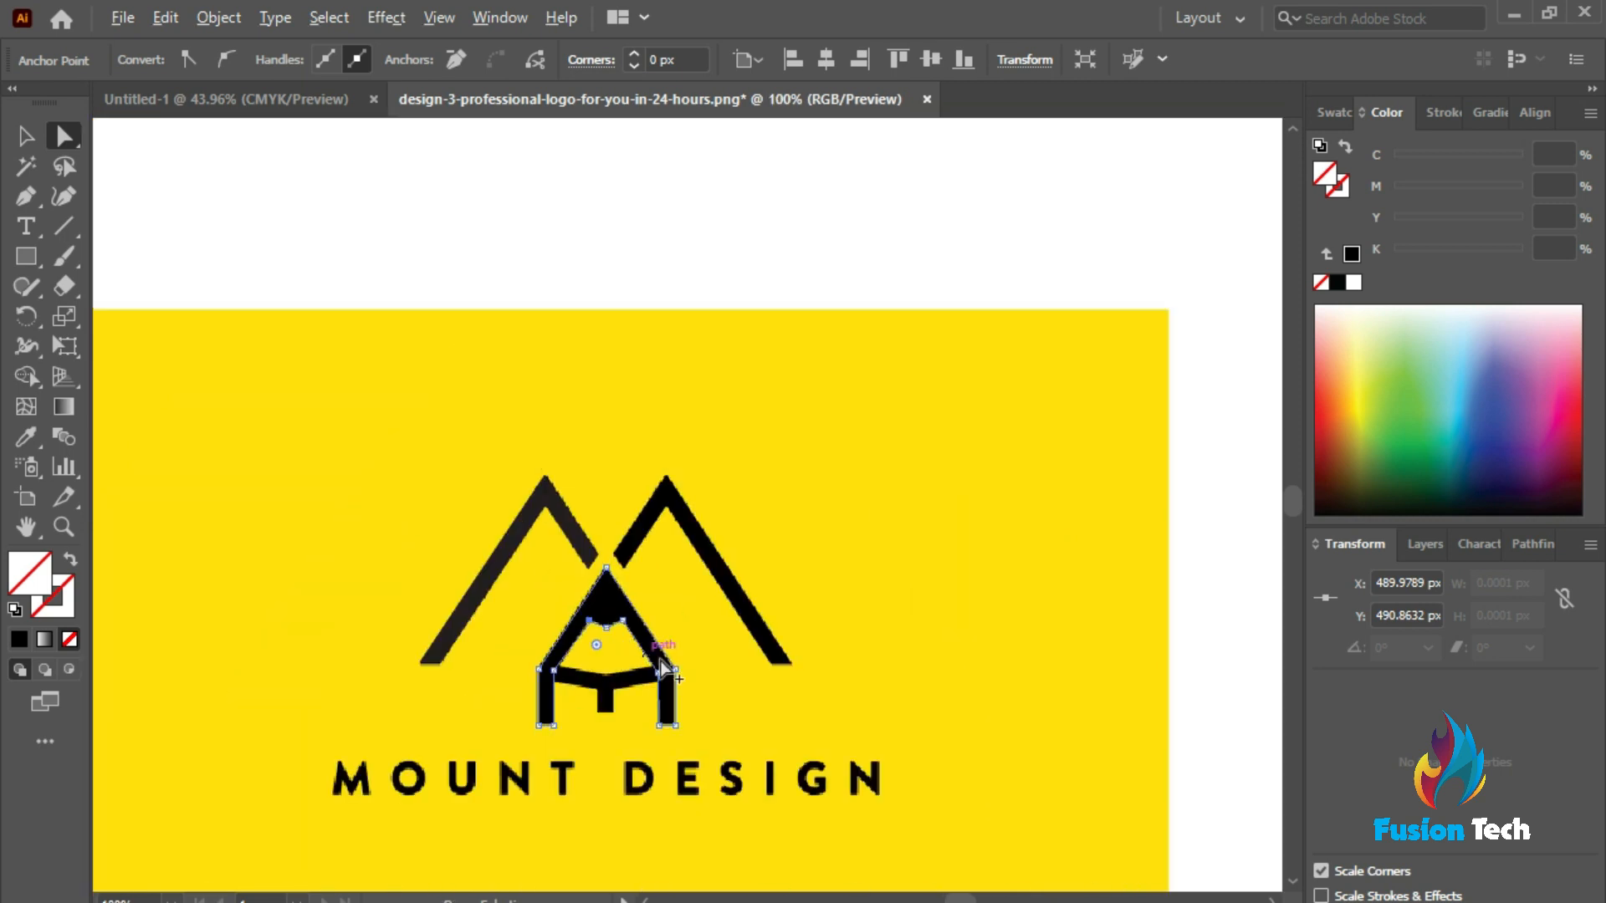
{"action": "scroll", "coordinate": [694, 695], "scroll_direction": "down", "scroll_amount": 2}
{"action": "scroll", "coordinate": [516, 626], "scroll_direction": "up", "scroll_amount": 5}
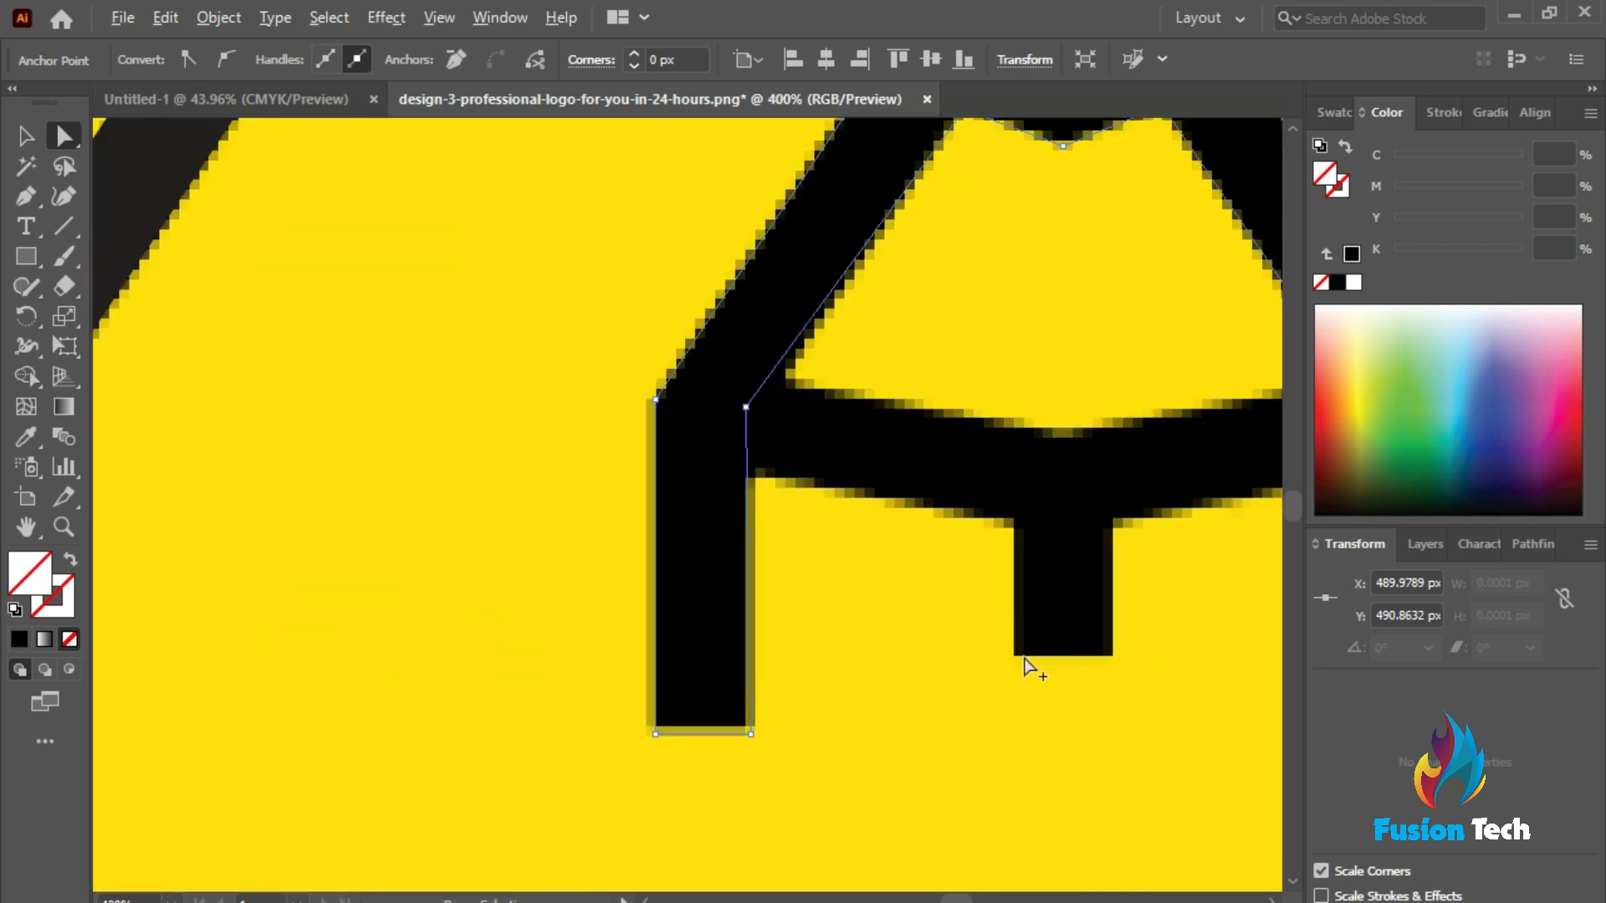
{"action": "scroll", "coordinate": [1027, 664], "scroll_direction": "down", "scroll_amount": 1}
{"action": "scroll", "coordinate": [1093, 645], "scroll_direction": "right", "scroll_amount": 1}
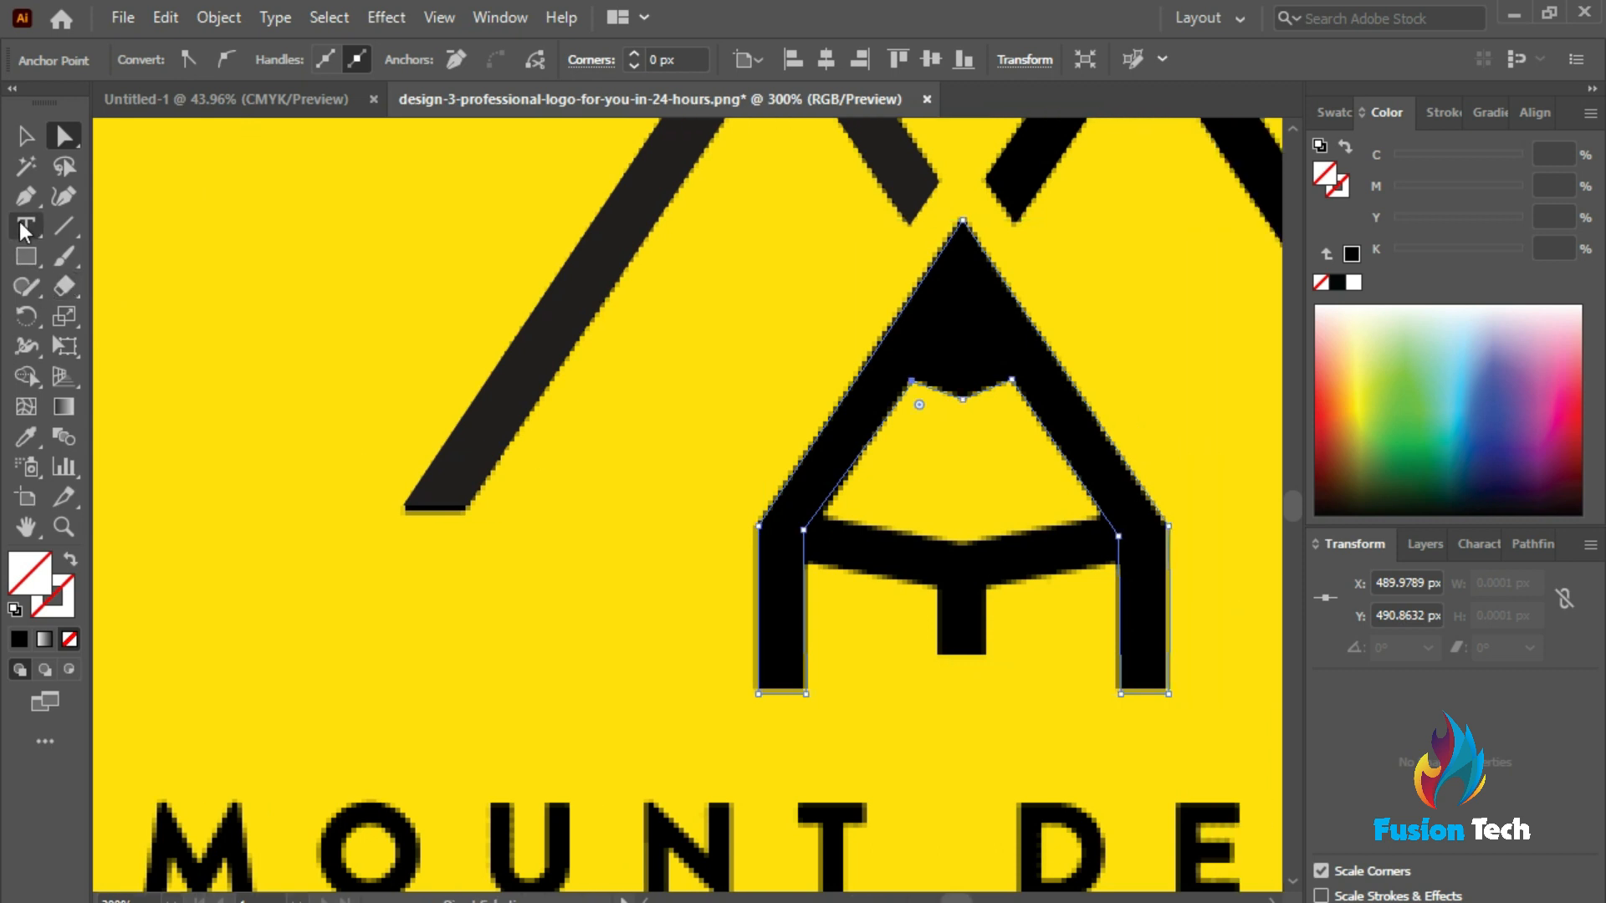
{"action": "left_click", "coordinate": [25, 196]}
{"action": "scroll", "coordinate": [828, 515], "scroll_direction": "up", "scroll_amount": 4}
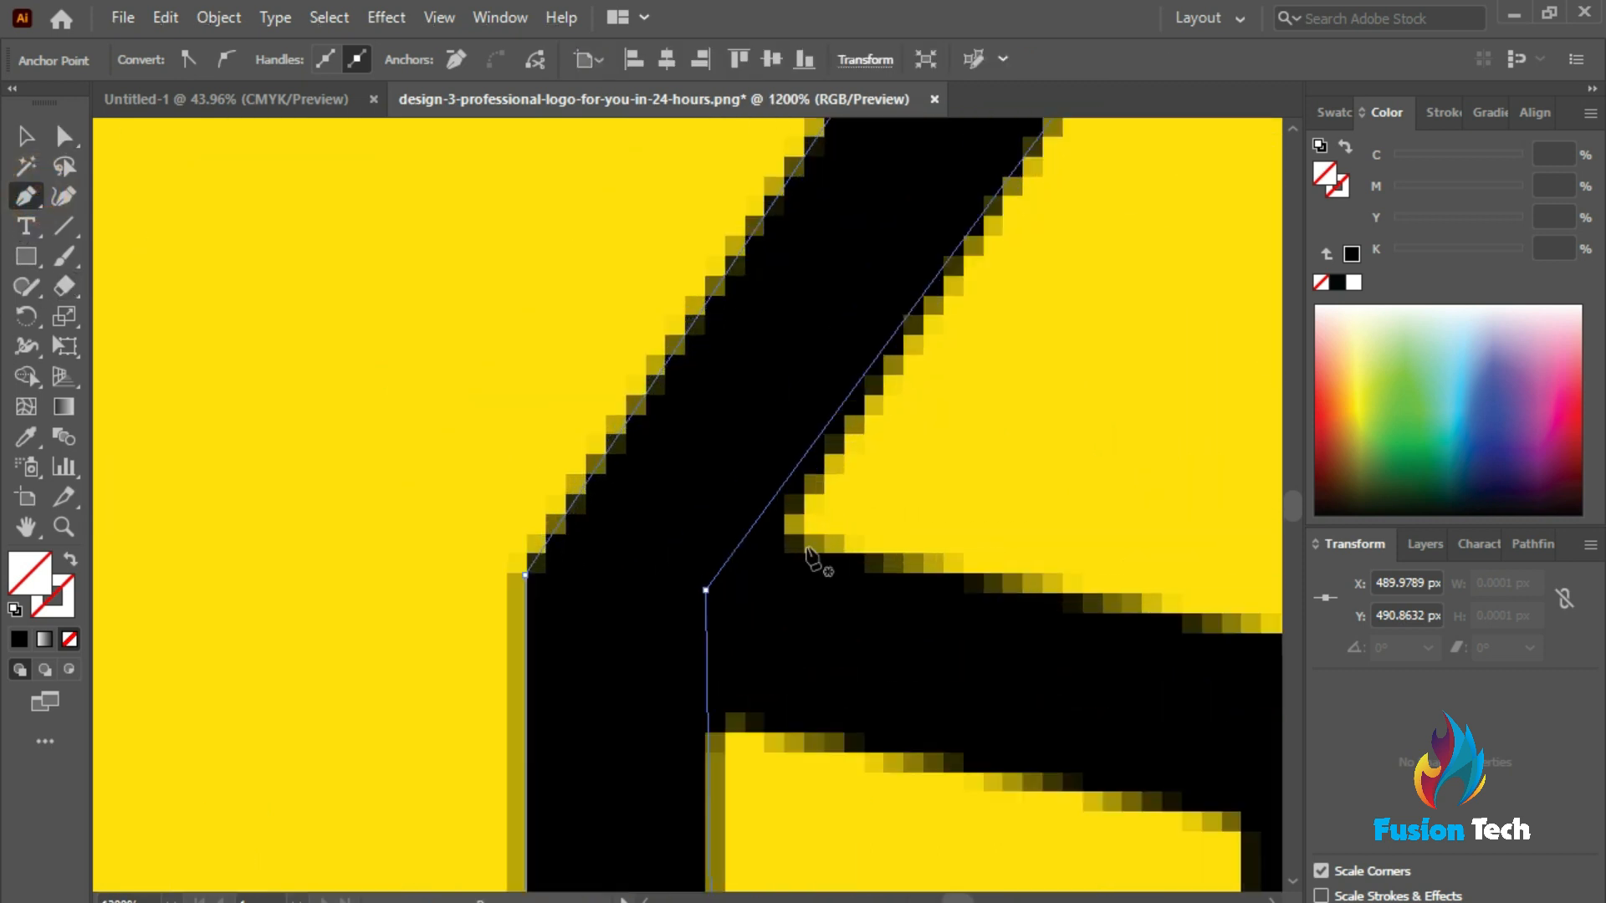
{"action": "left_click", "coordinate": [752, 495]}
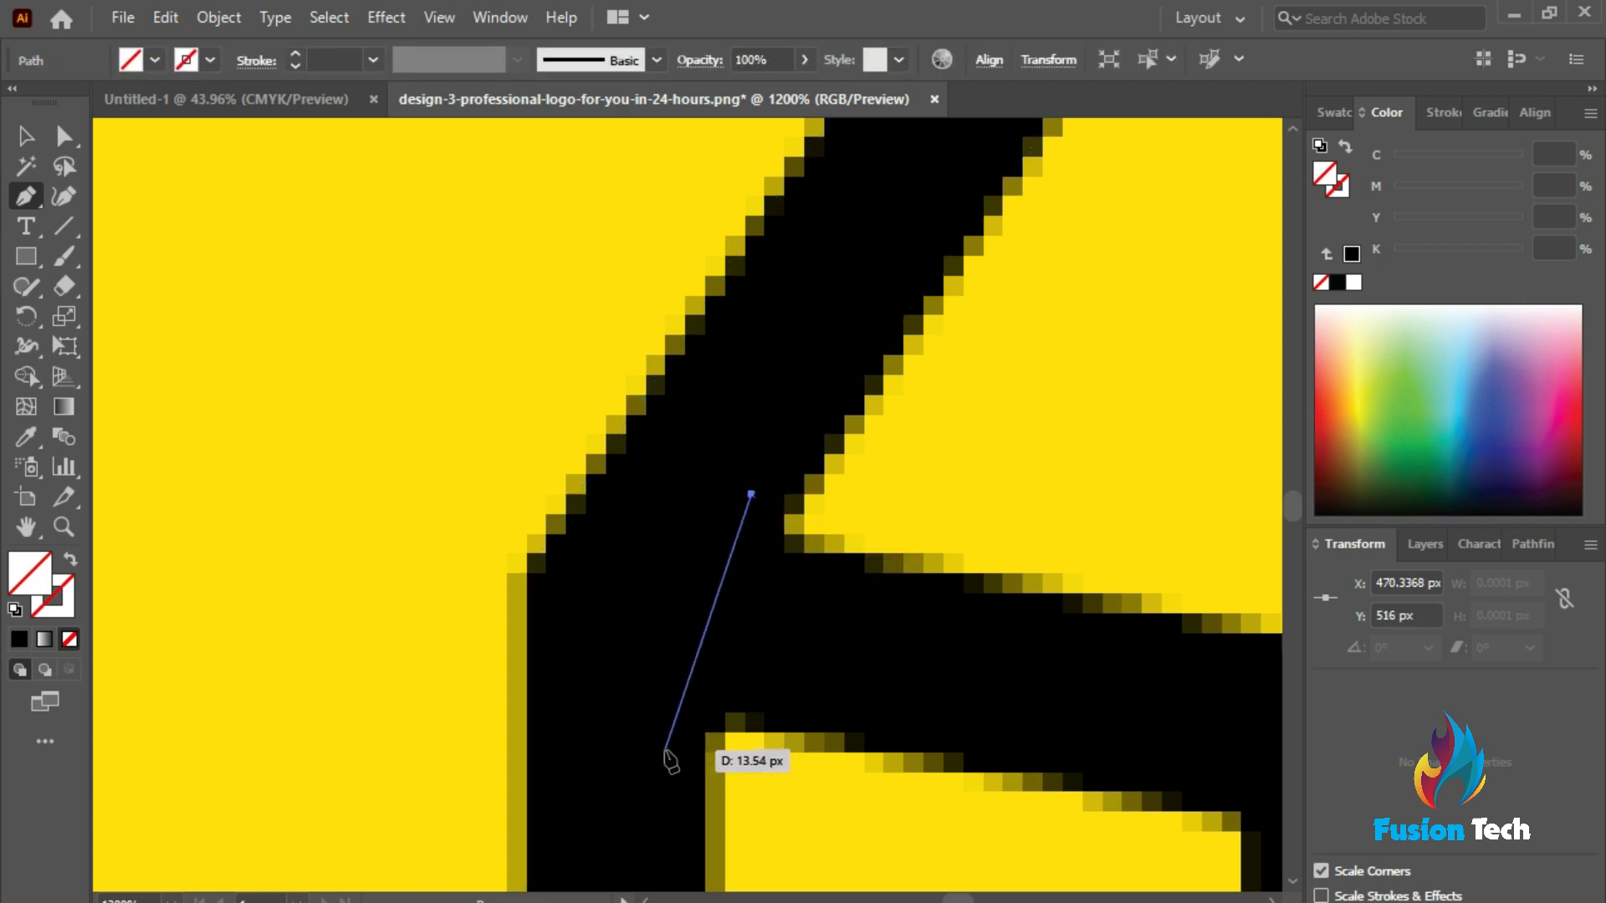
{"action": "scroll", "coordinate": [674, 706], "scroll_direction": "down", "scroll_amount": 5}
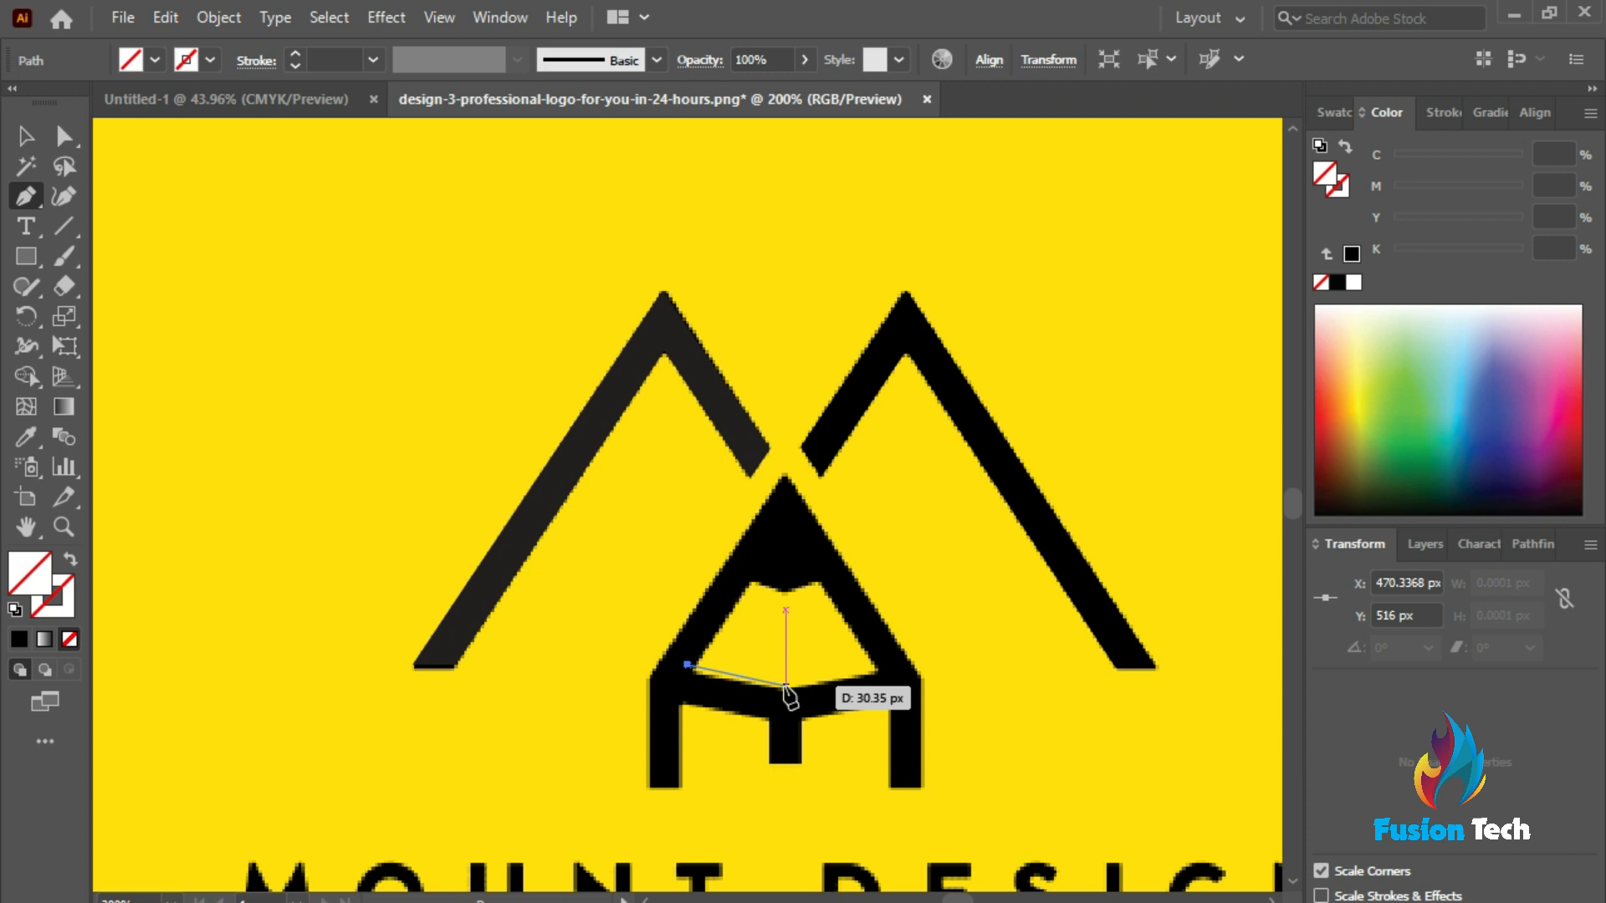
{"action": "left_click", "coordinate": [786, 688]}
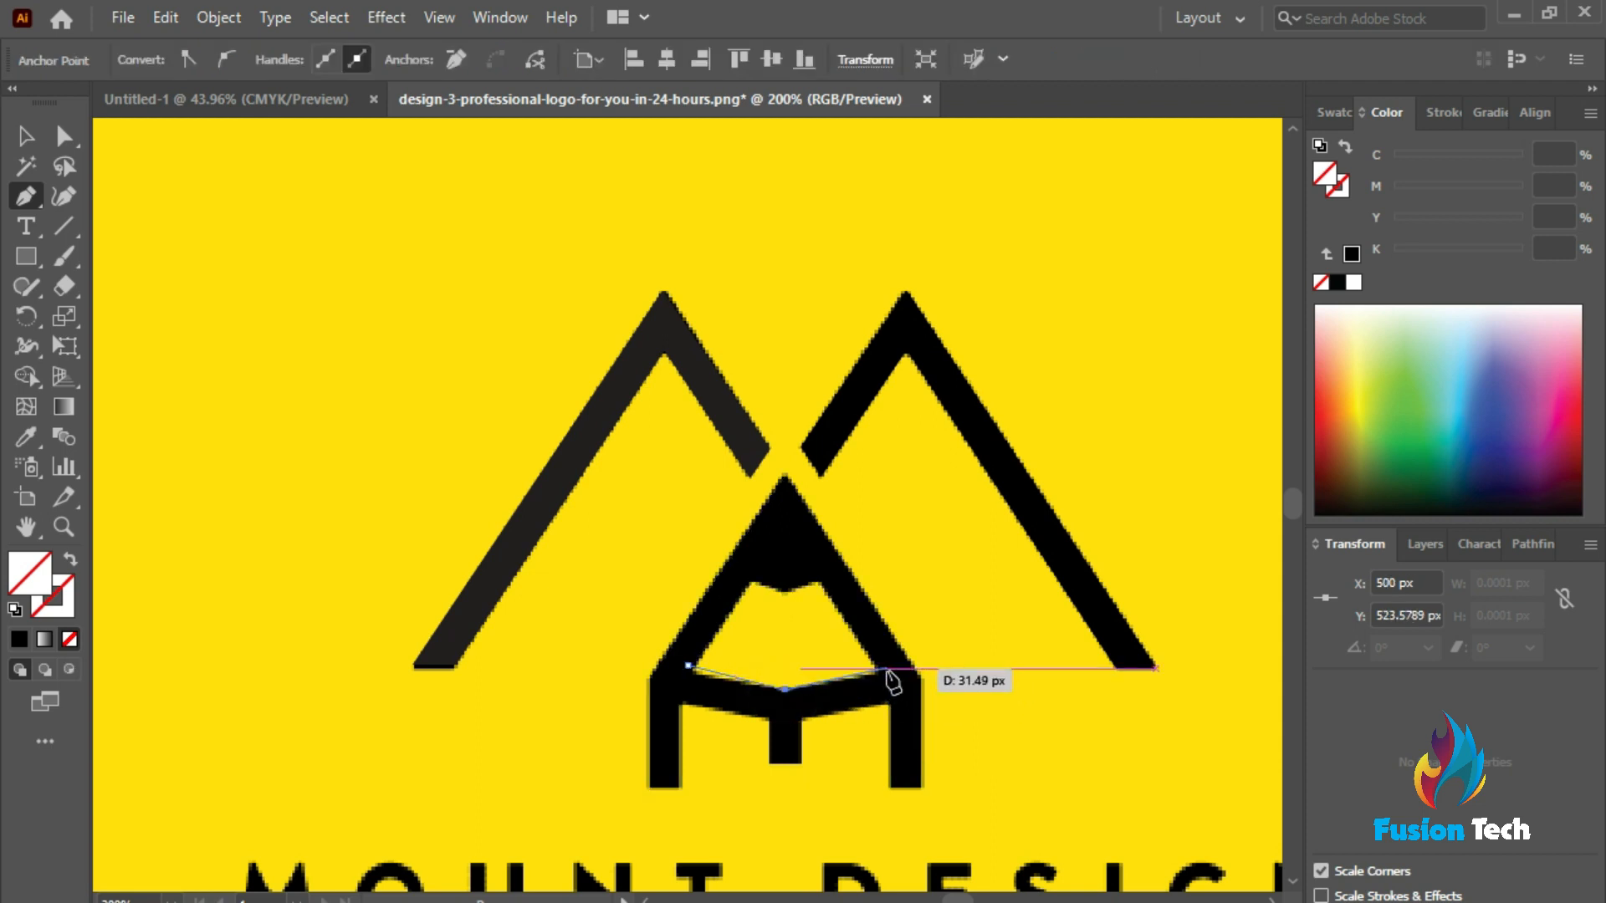
{"action": "left_click", "coordinate": [899, 670]}
{"action": "left_click", "coordinate": [897, 707]}
Trace the crossbar's lower edge and the short centre stem back to the left end, and close the path
{"action": "left_click", "coordinate": [801, 718]}
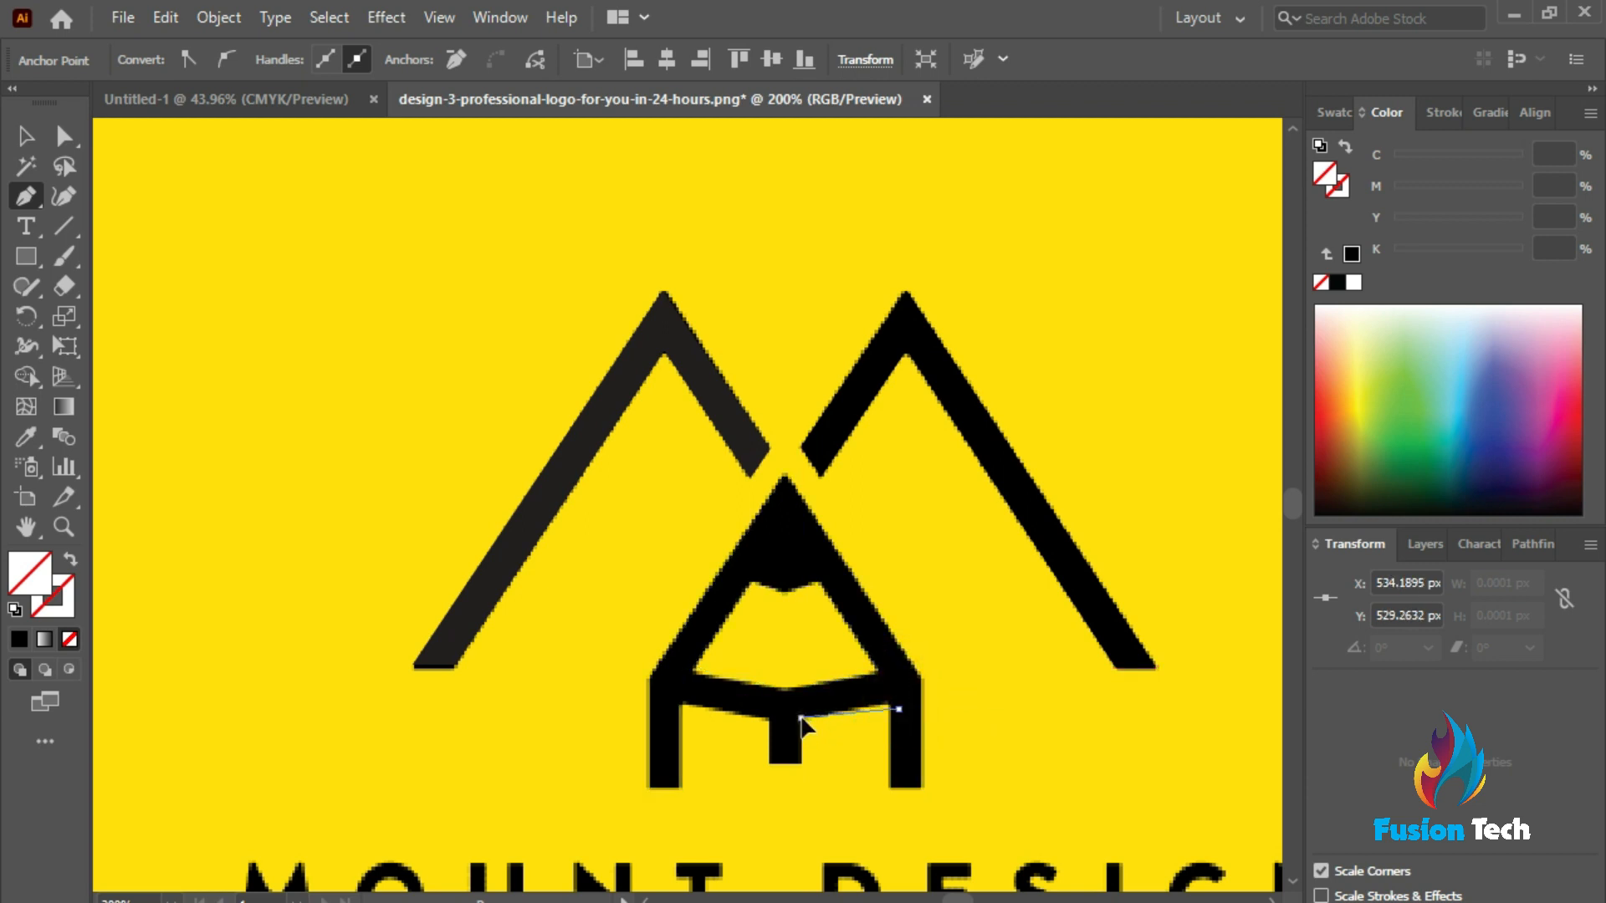
{"action": "left_click", "coordinate": [800, 763]}
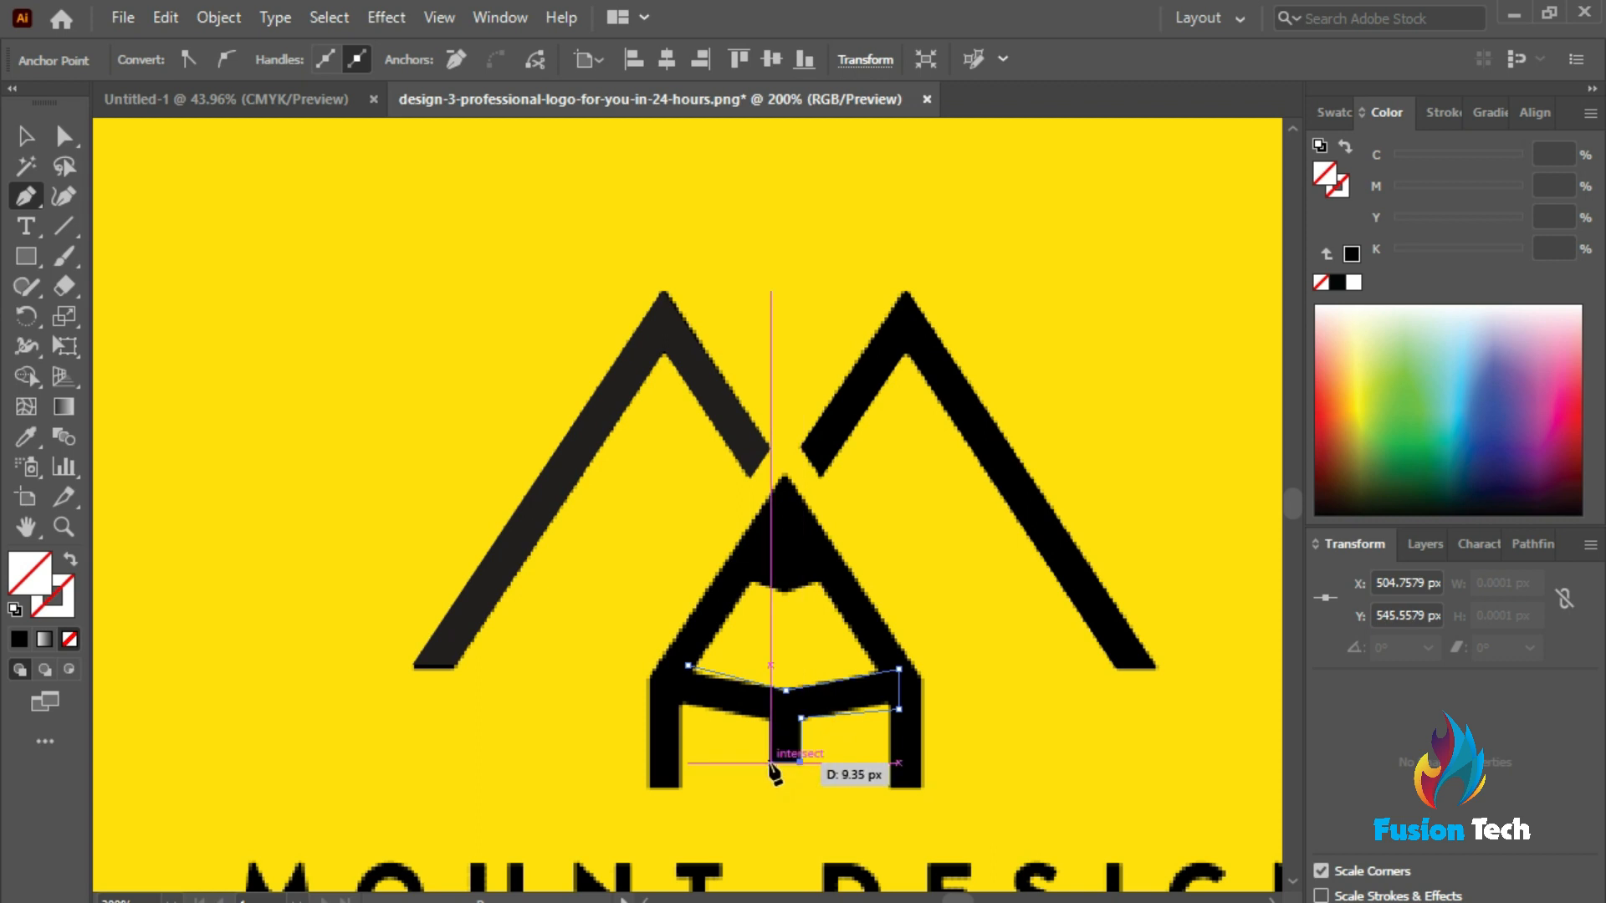
{"action": "left_click", "coordinate": [770, 763]}
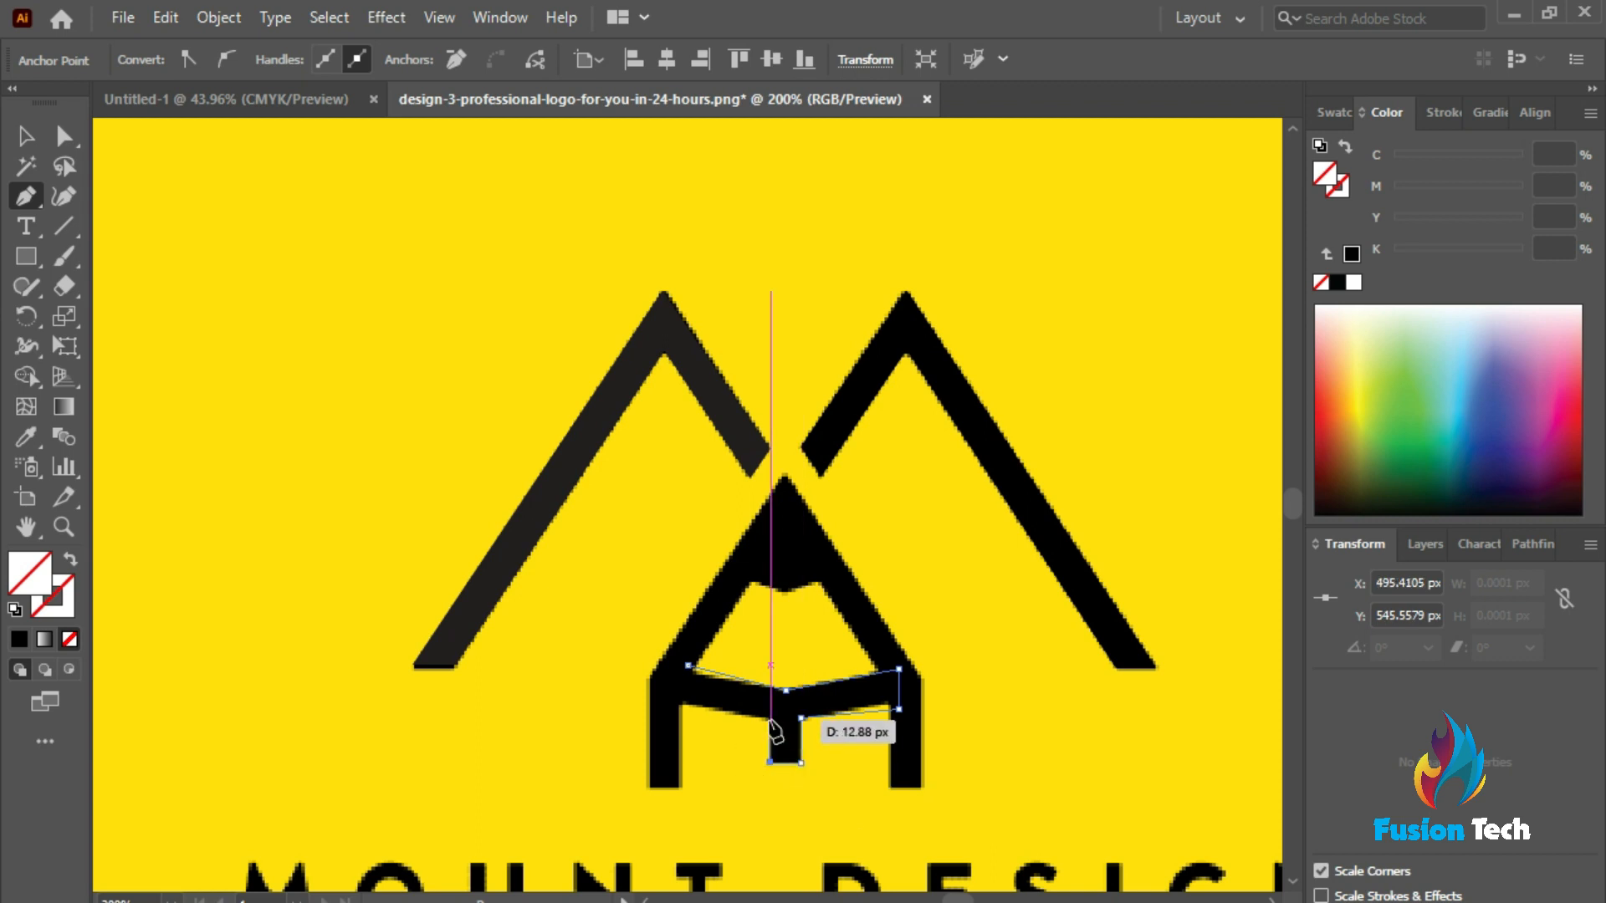
{"action": "left_click", "coordinate": [770, 718]}
{"action": "left_click", "coordinate": [671, 704]}
{"action": "left_click", "coordinate": [688, 667]}
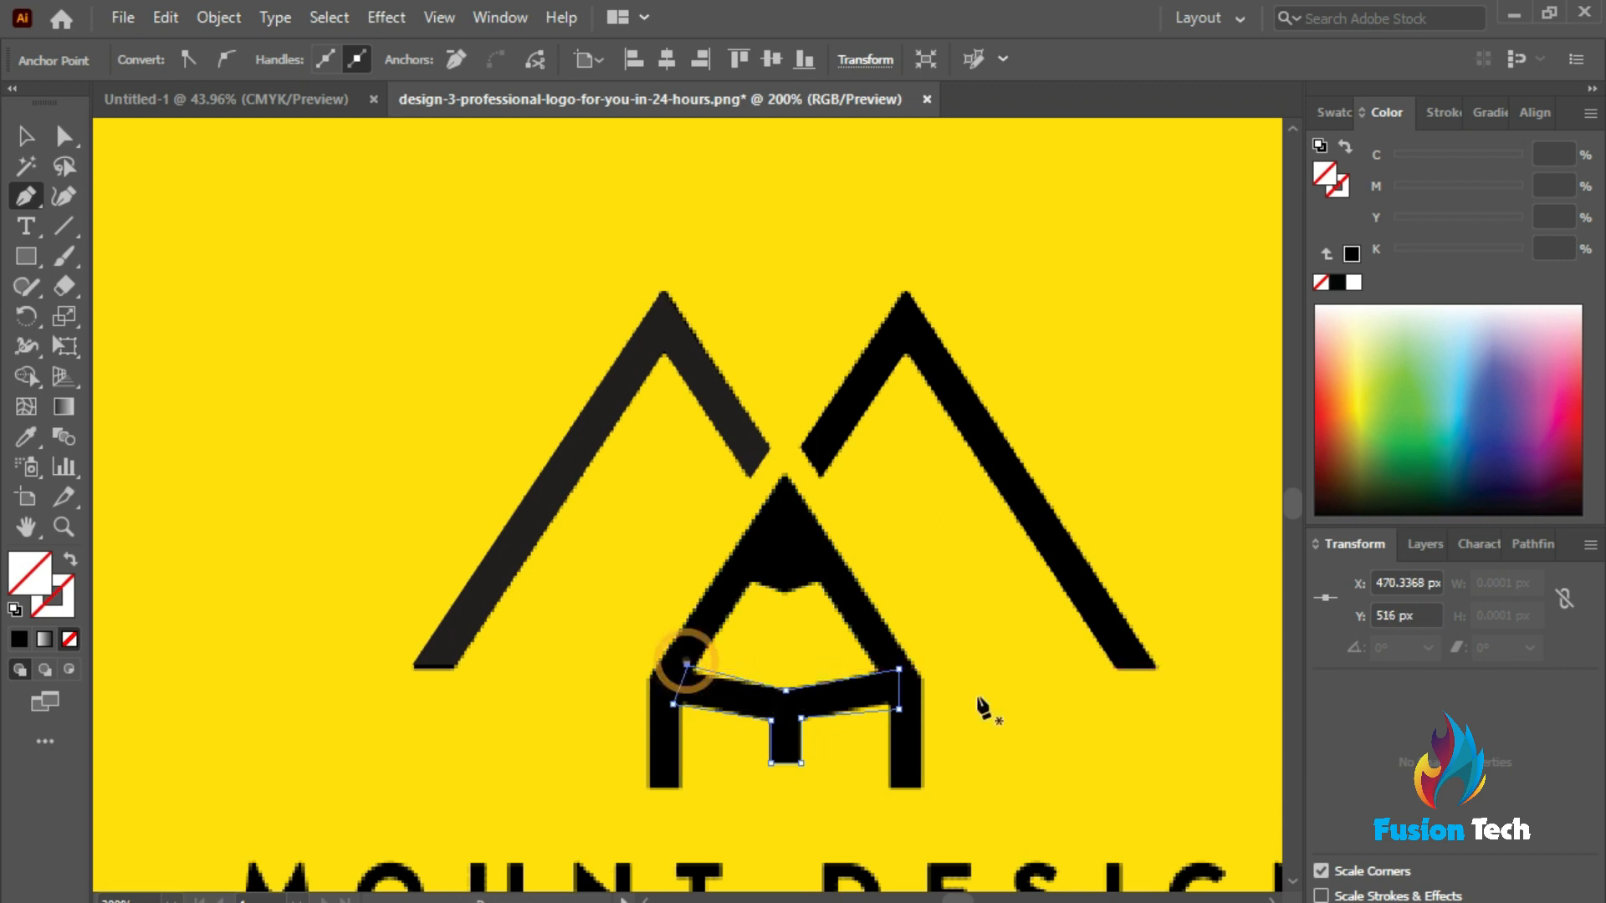
Adjust the crossbar path's two left-end anchors with Direct Selection, lowering the upper corner and raising the lower corner
{"action": "scroll", "coordinate": [967, 674], "scroll_direction": "down", "scroll_amount": 4}
{"action": "scroll", "coordinate": [1073, 740], "scroll_direction": "up", "scroll_amount": 5}
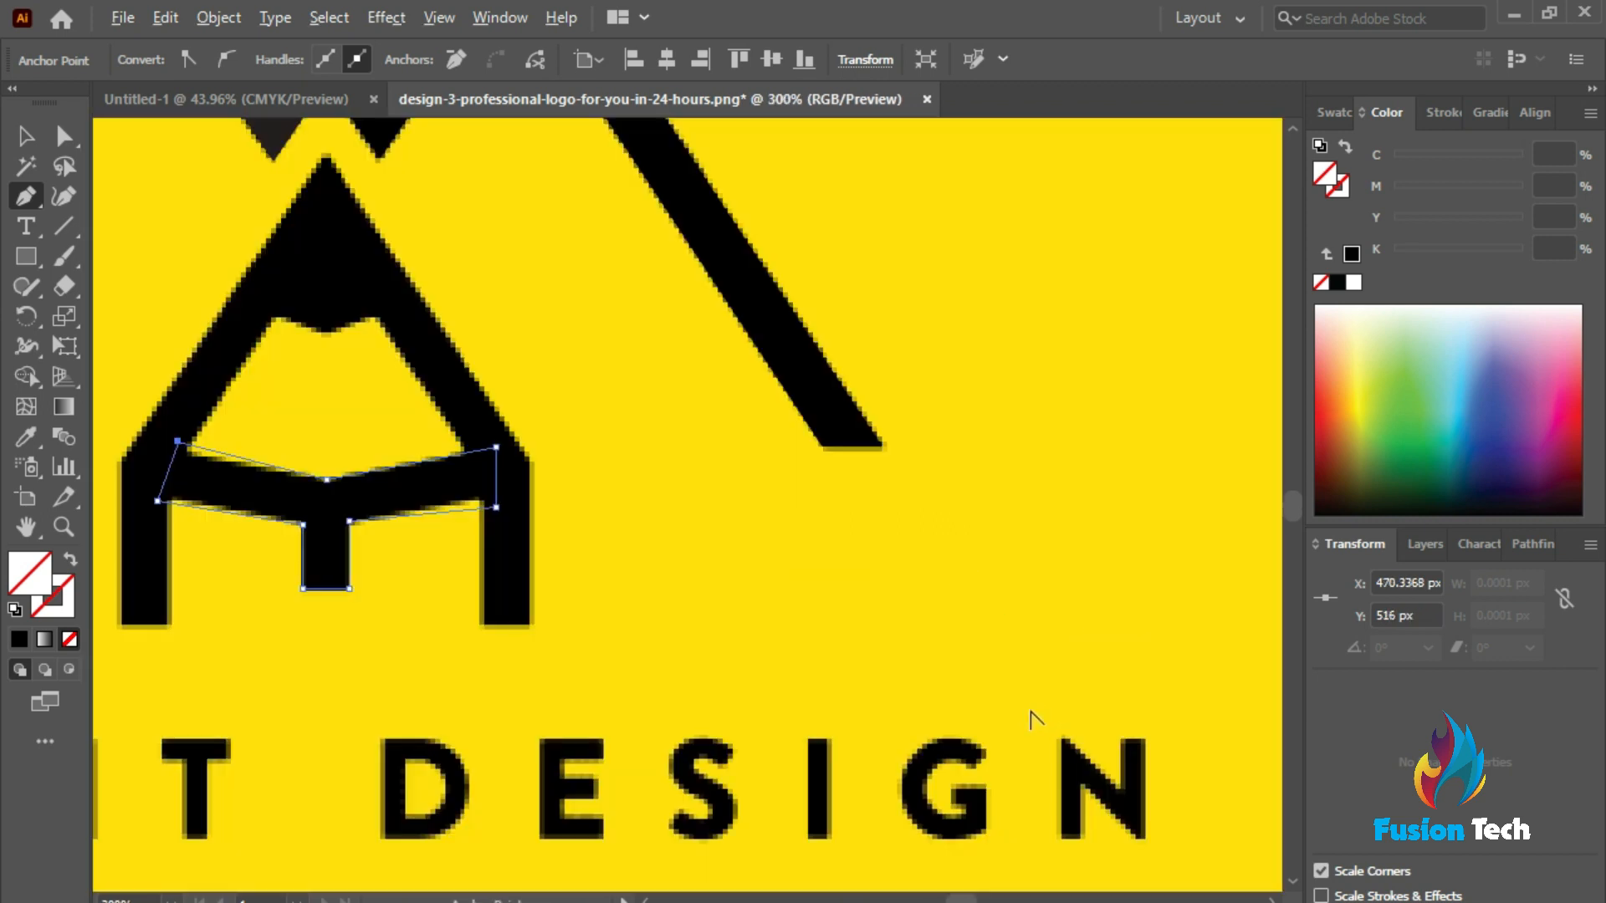
{"action": "scroll", "coordinate": [466, 506], "scroll_direction": "down", "scroll_amount": 3}
{"action": "scroll", "coordinate": [471, 495], "scroll_direction": "up", "scroll_amount": 1}
{"action": "scroll", "coordinate": [394, 499], "scroll_direction": "down", "scroll_amount": 3}
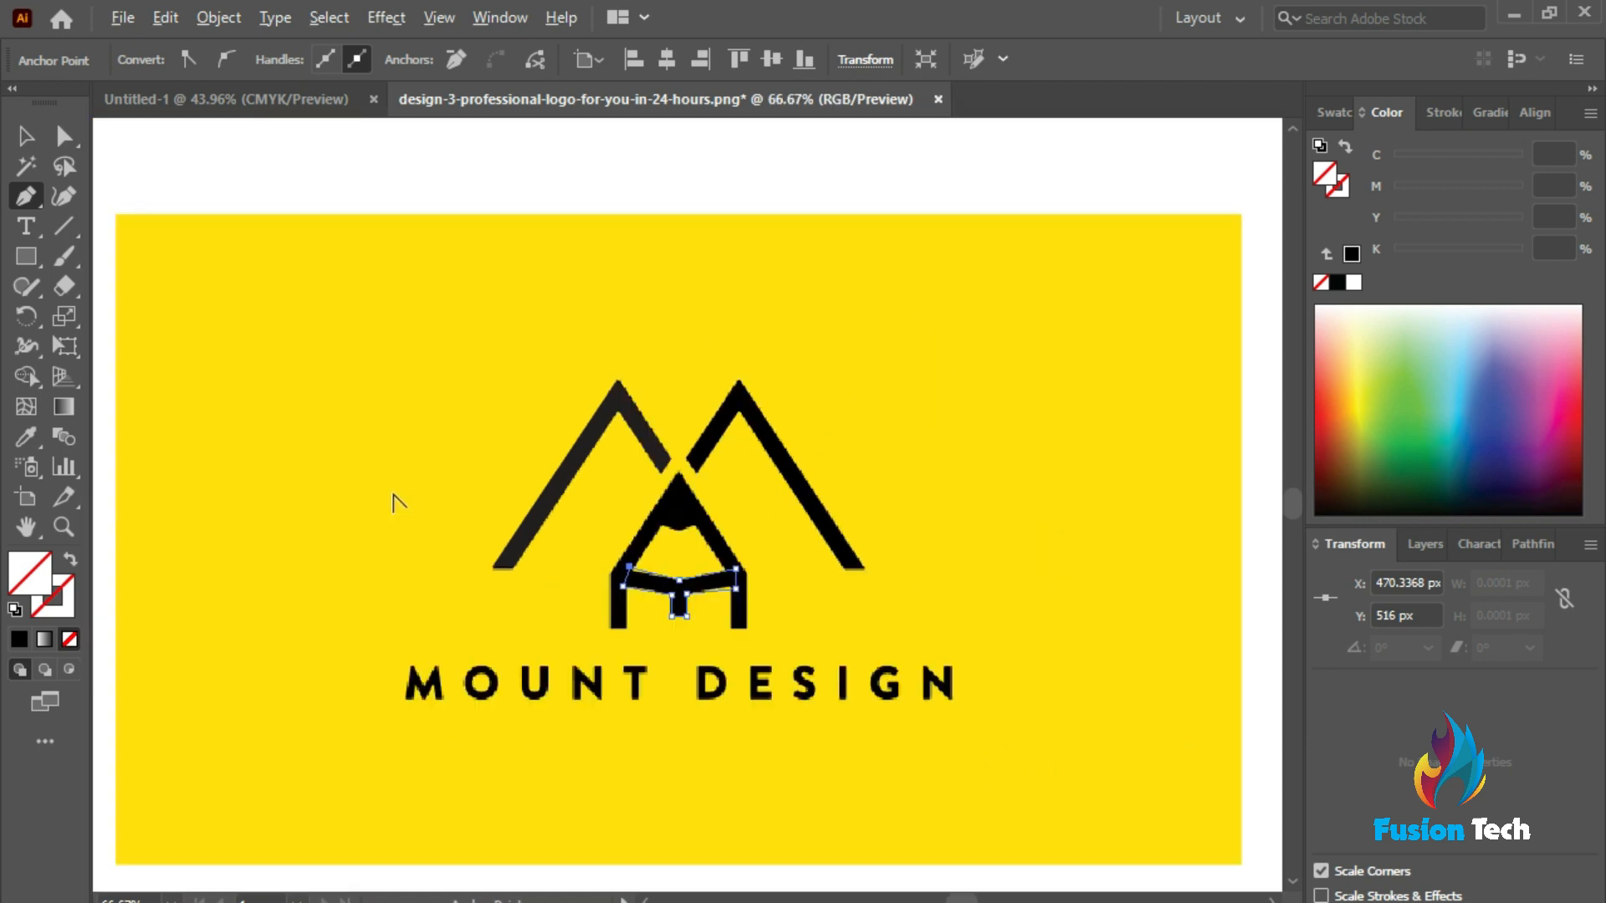
{"action": "scroll", "coordinate": [517, 538], "scroll_direction": "up", "scroll_amount": 4}
{"action": "scroll", "coordinate": [788, 571], "scroll_direction": "up", "scroll_amount": 2}
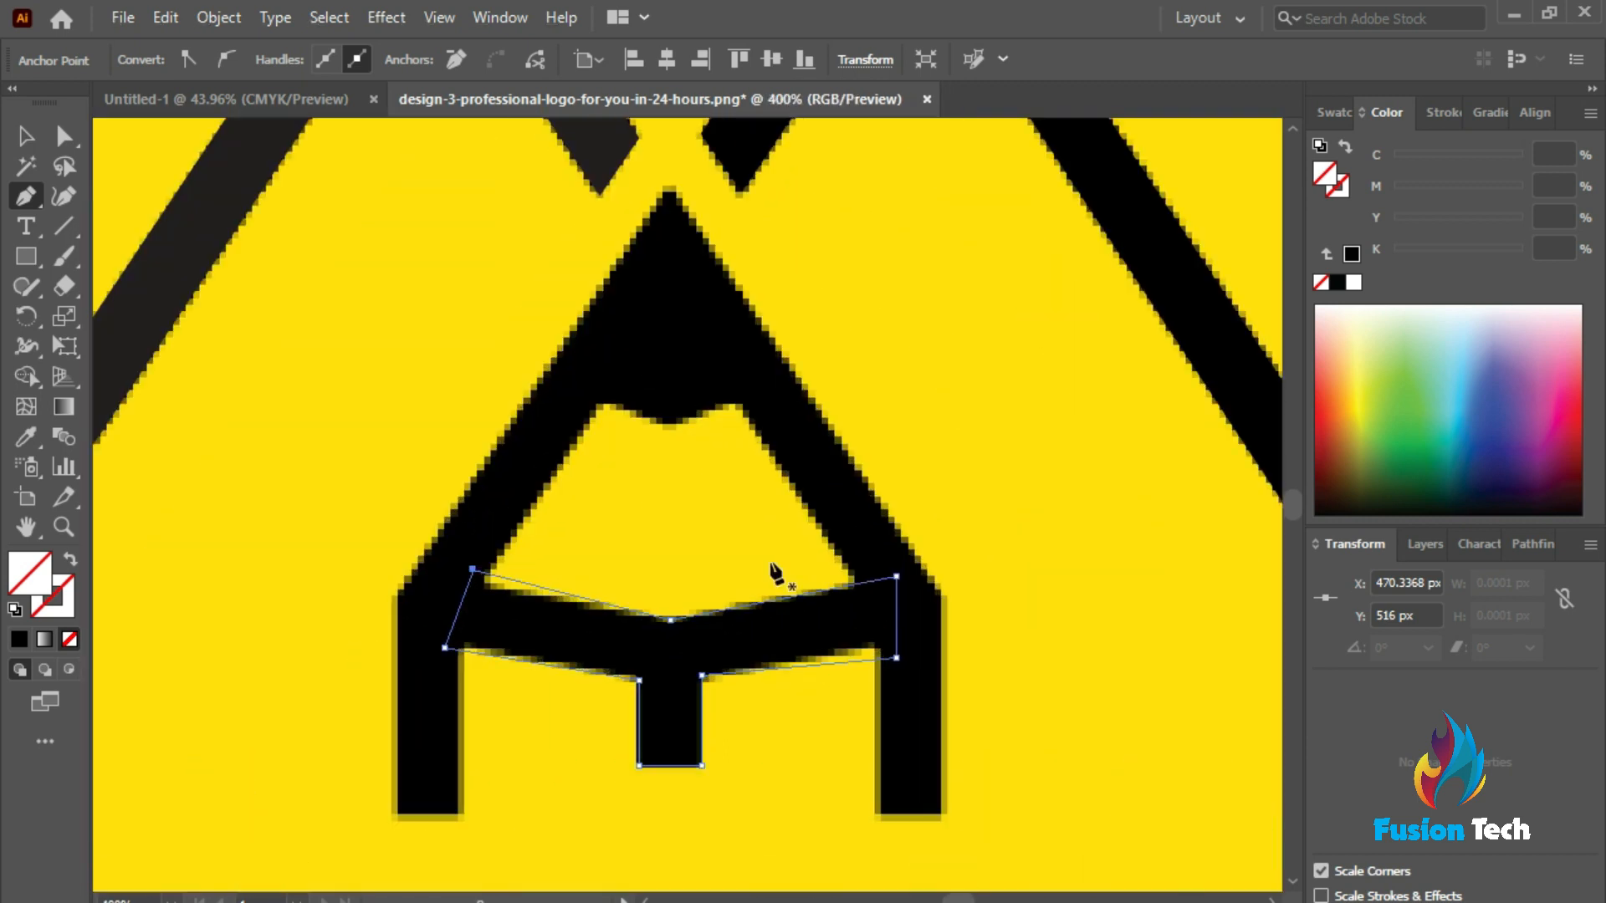
{"action": "left_click", "coordinate": [35, 134]}
{"action": "left_click", "coordinate": [64, 138]}
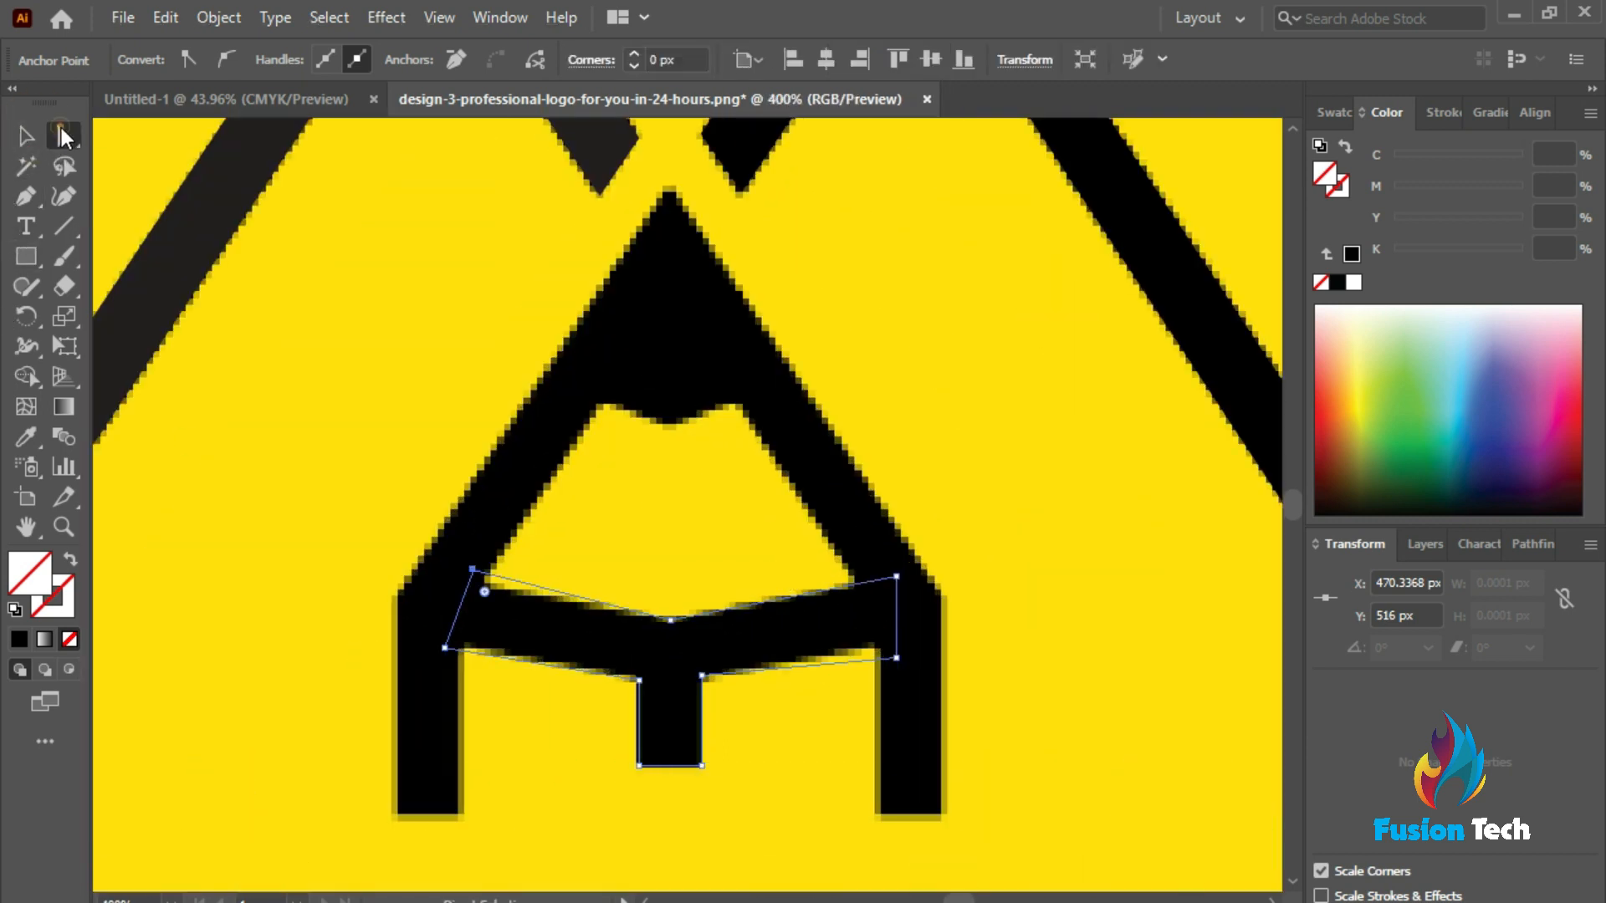
{"action": "scroll", "coordinate": [495, 600], "scroll_direction": "up", "scroll_amount": 2}
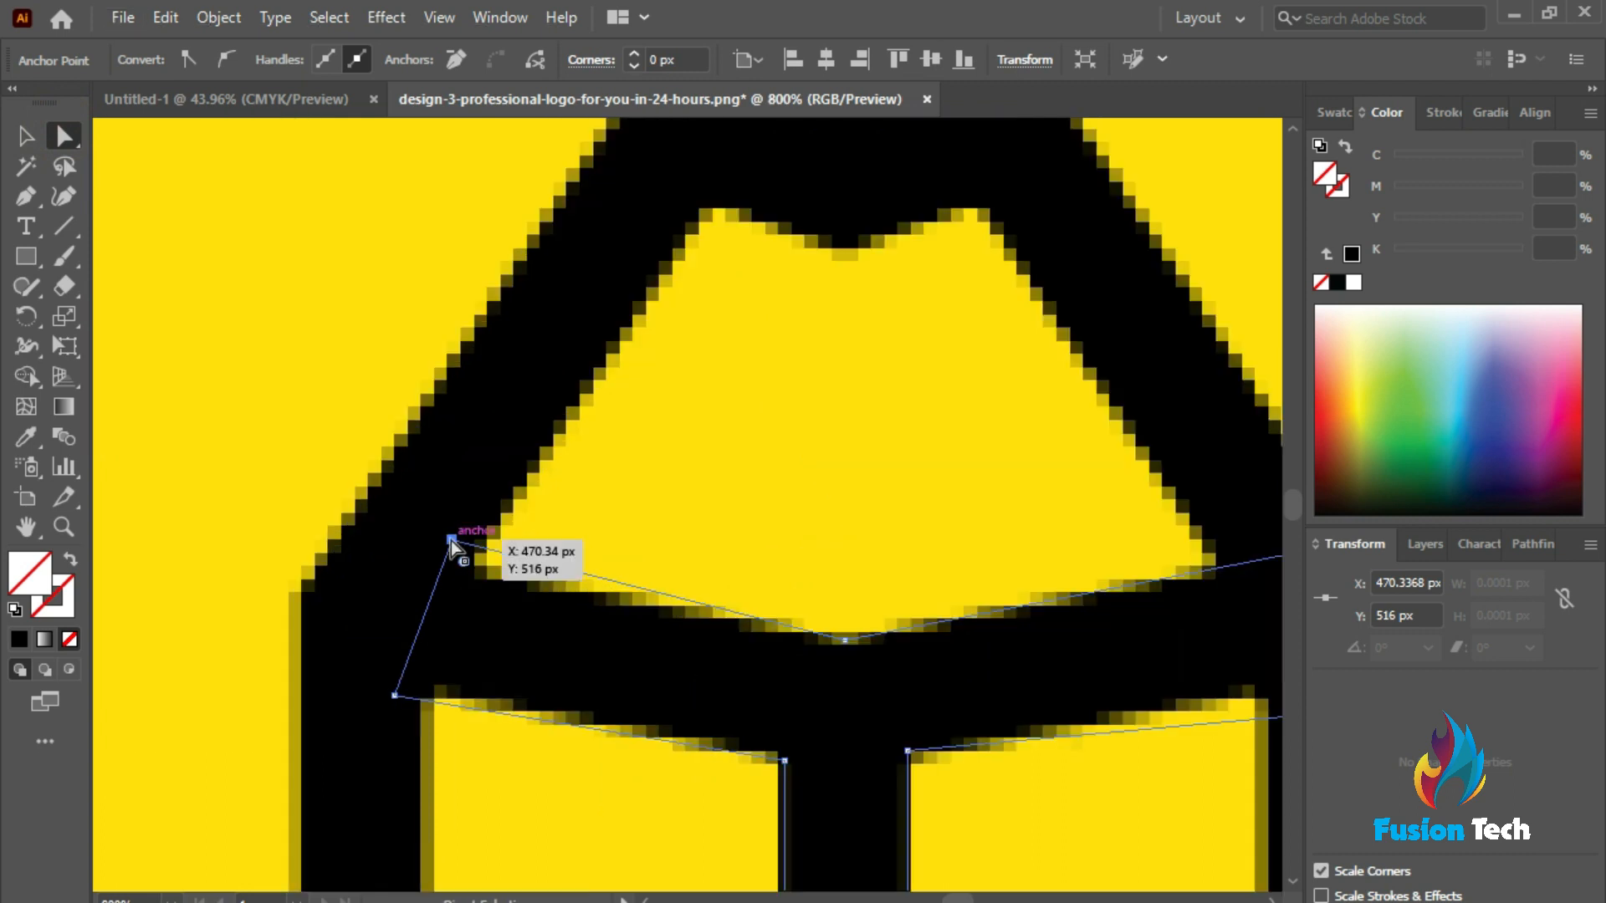
{"action": "left_click_drag", "start_coordinate": [450, 540], "coordinate": [443, 563]}
{"action": "left_click_drag", "start_coordinate": [395, 695], "coordinate": [400, 674]}
{"action": "scroll", "coordinate": [435, 769], "scroll_direction": "down", "scroll_amount": 2}
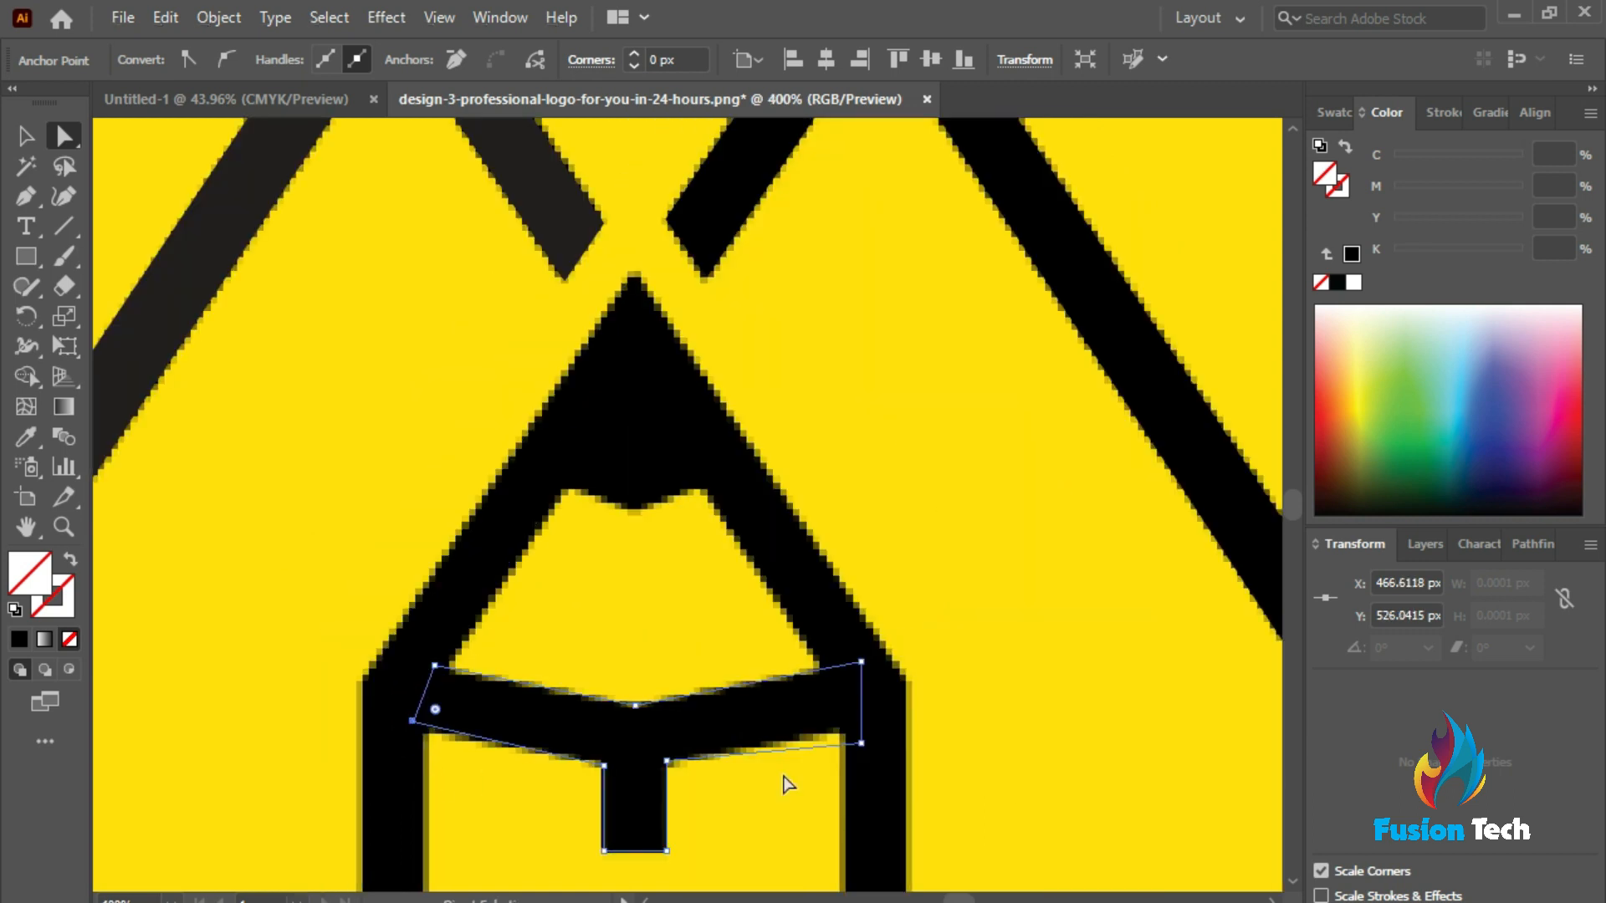
Raise the crossbar path's lower right corner anchor and shift its upper right corner anchor inward
{"action": "scroll", "coordinate": [874, 753], "scroll_direction": "up", "scroll_amount": 2}
{"action": "left_click_drag", "start_coordinate": [847, 744], "coordinate": [845, 722]}
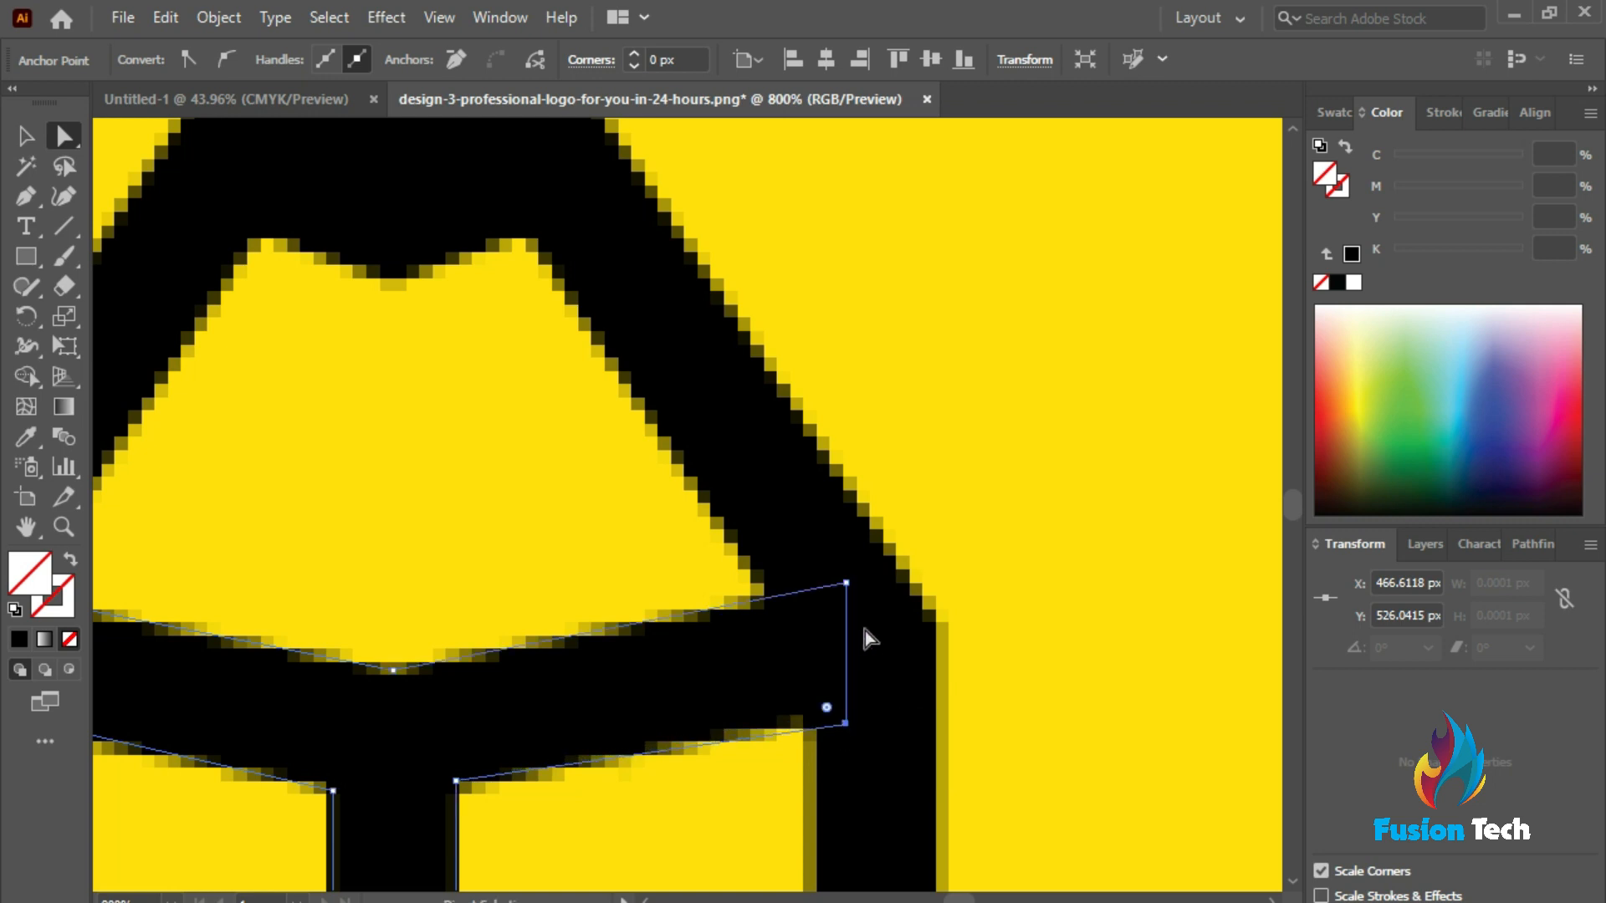
{"action": "left_click_drag", "start_coordinate": [848, 588], "coordinate": [826, 587]}
{"action": "scroll", "coordinate": [1004, 759], "scroll_direction": "down", "scroll_amount": 5}
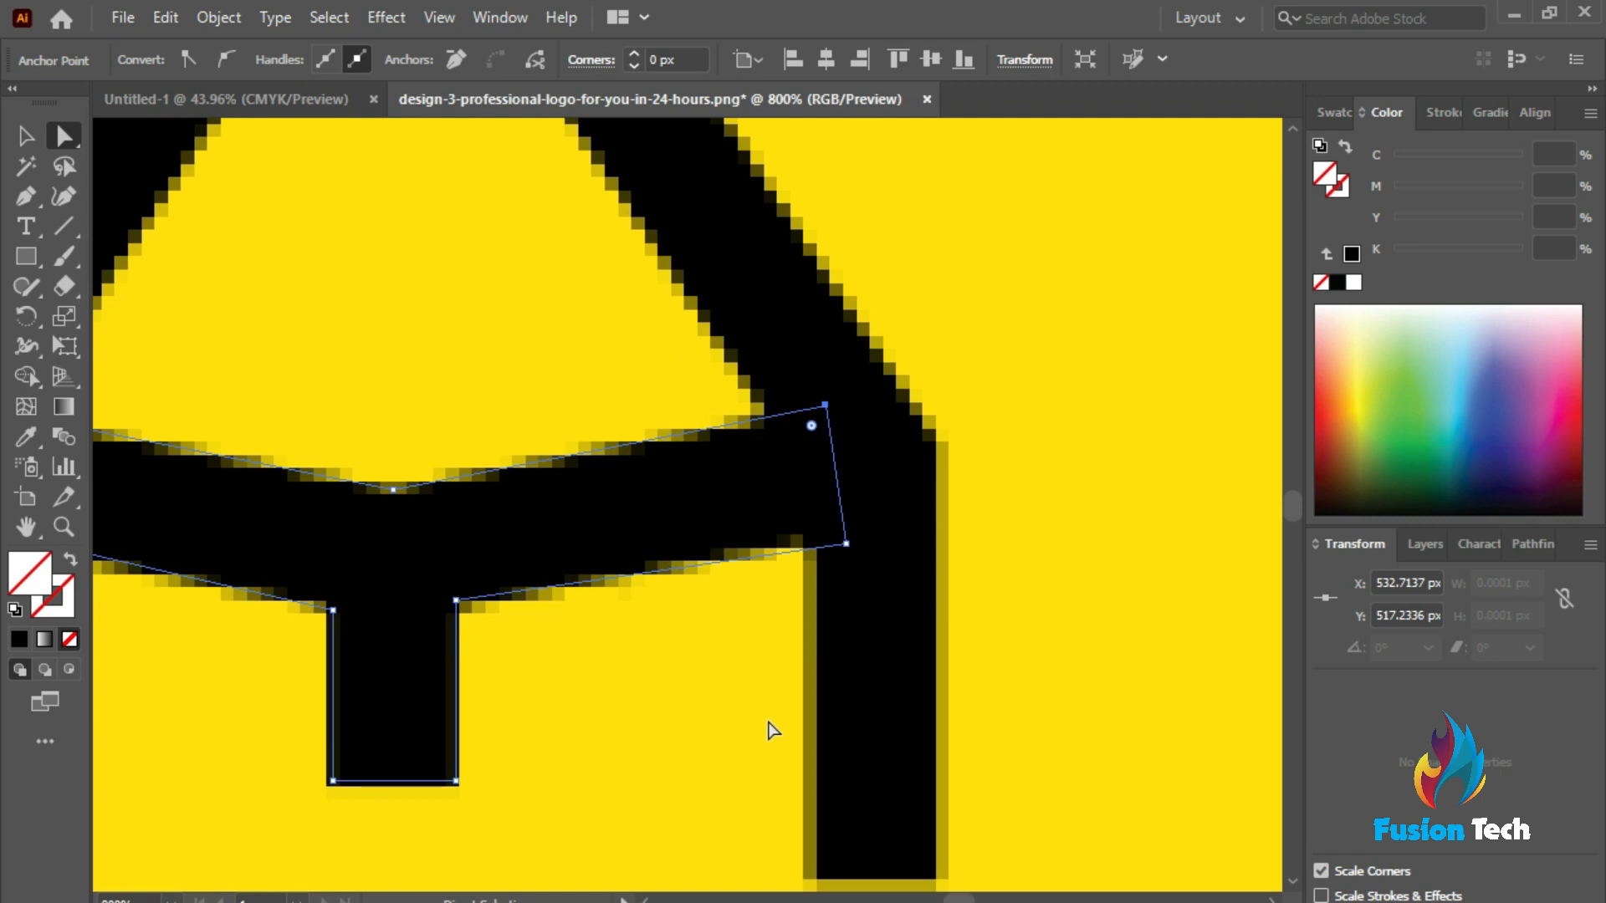
Adjust the two anchors where the centre stem meets the crossbar, raising the left one to match the reference, and deselect the path
{"action": "scroll", "coordinate": [506, 744], "scroll_direction": "down", "scroll_amount": 3}
{"action": "scroll", "coordinate": [505, 746], "scroll_direction": "up", "scroll_amount": 6}
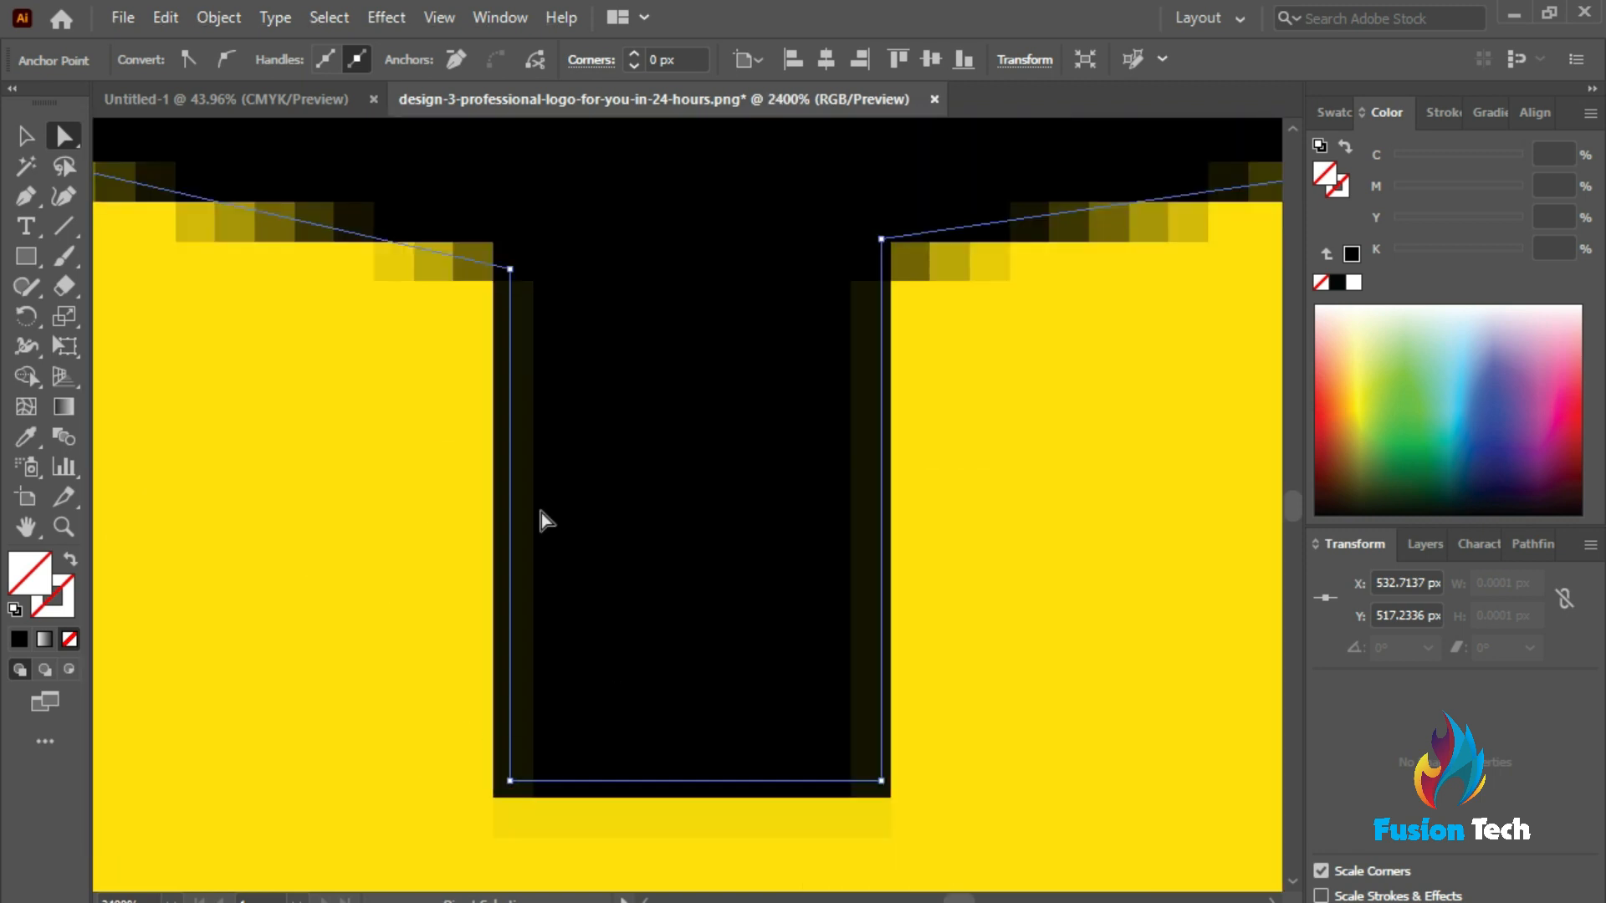
{"action": "scroll", "coordinate": [772, 817], "scroll_direction": "down", "scroll_amount": 2}
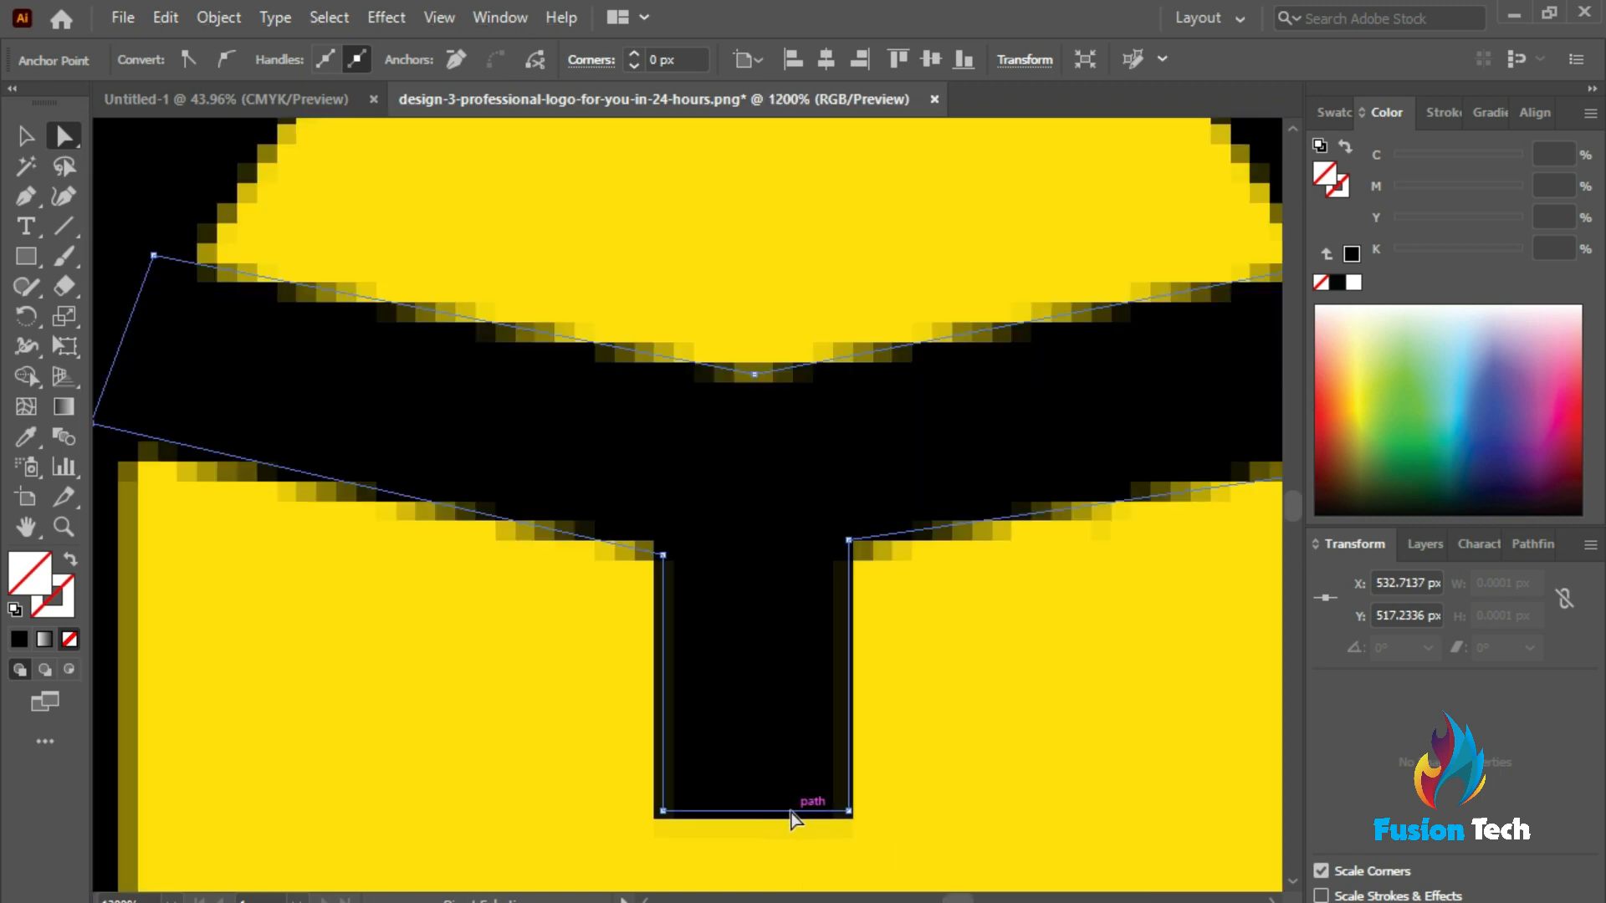
{"action": "left_click", "coordinate": [664, 555]}
{"action": "scroll", "coordinate": [715, 712], "scroll_direction": "down", "scroll_amount": 3}
{"action": "scroll", "coordinate": [750, 686], "scroll_direction": "up", "scroll_amount": 3}
{"action": "left_click_drag", "start_coordinate": [795, 525], "coordinate": [796, 530]}
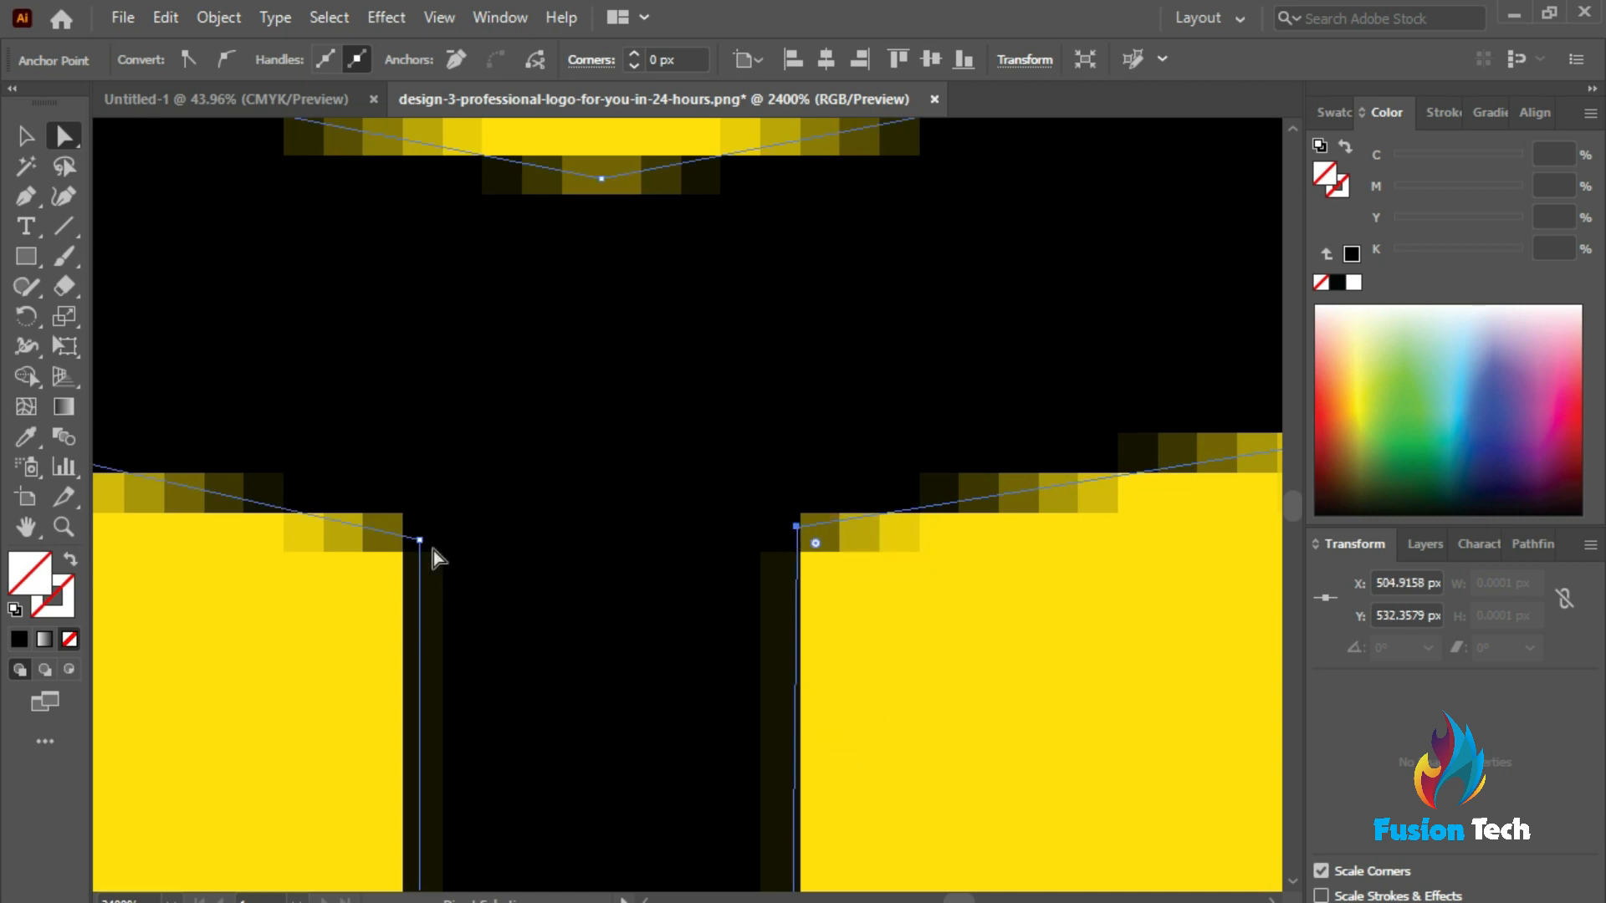
{"action": "left_click_drag", "start_coordinate": [420, 541], "coordinate": [419, 530]}
{"action": "scroll", "coordinate": [853, 729], "scroll_direction": "down", "scroll_amount": 4}
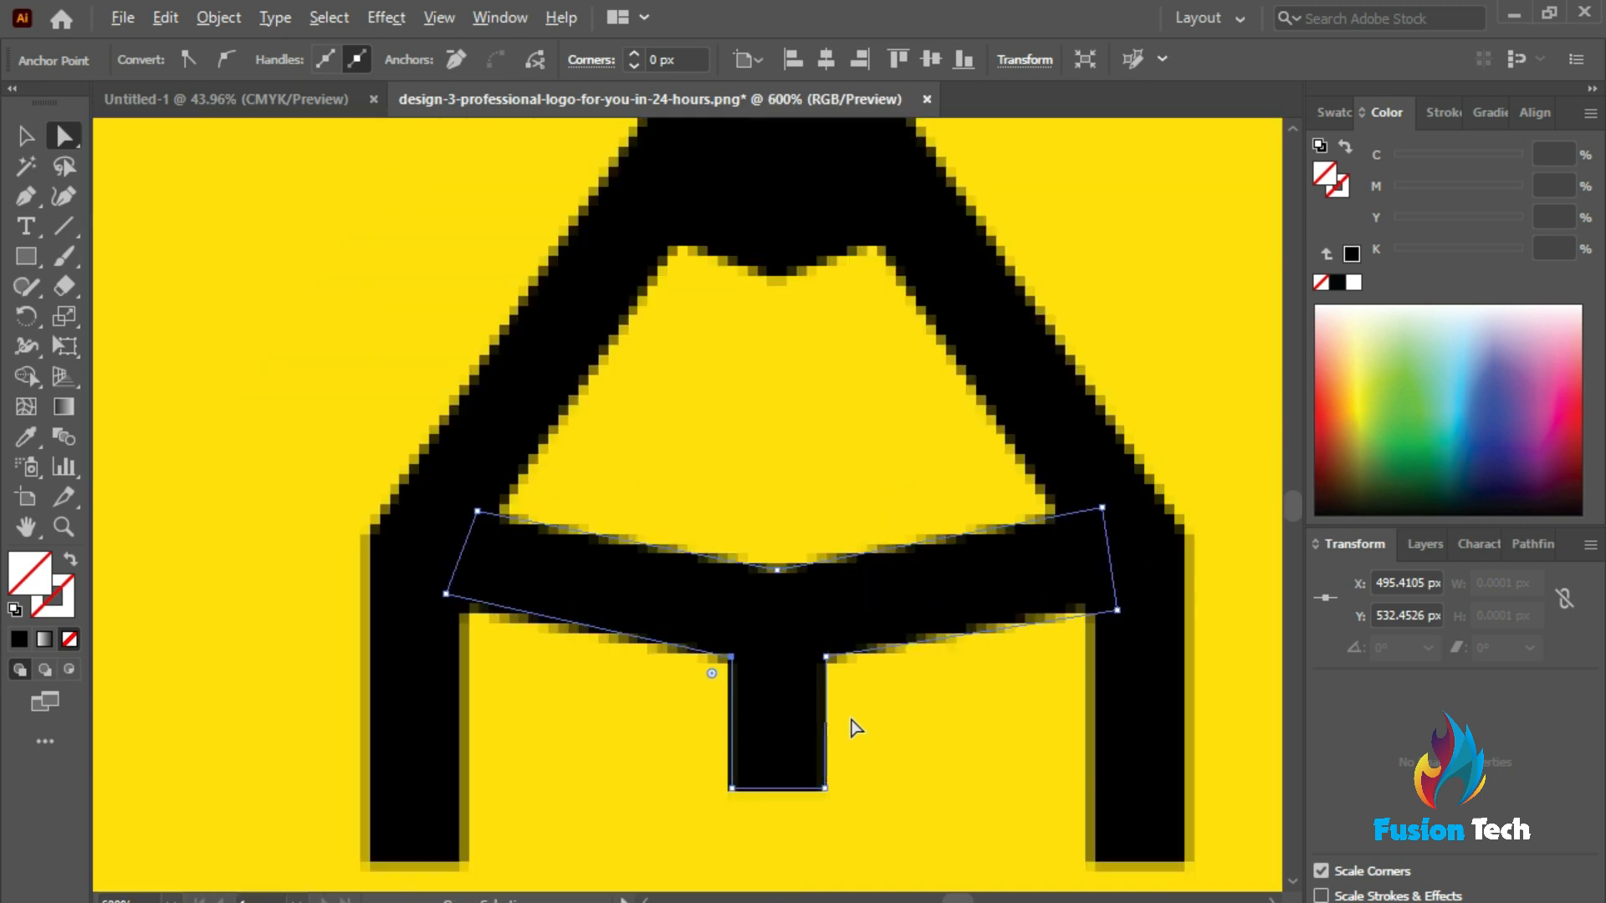
{"action": "left_click", "coordinate": [960, 780]}
Examine the traced crossbar and pencil edges against the reference logo, both close up and as a whole
{"action": "scroll", "coordinate": [873, 712], "scroll_direction": "down", "scroll_amount": 3}
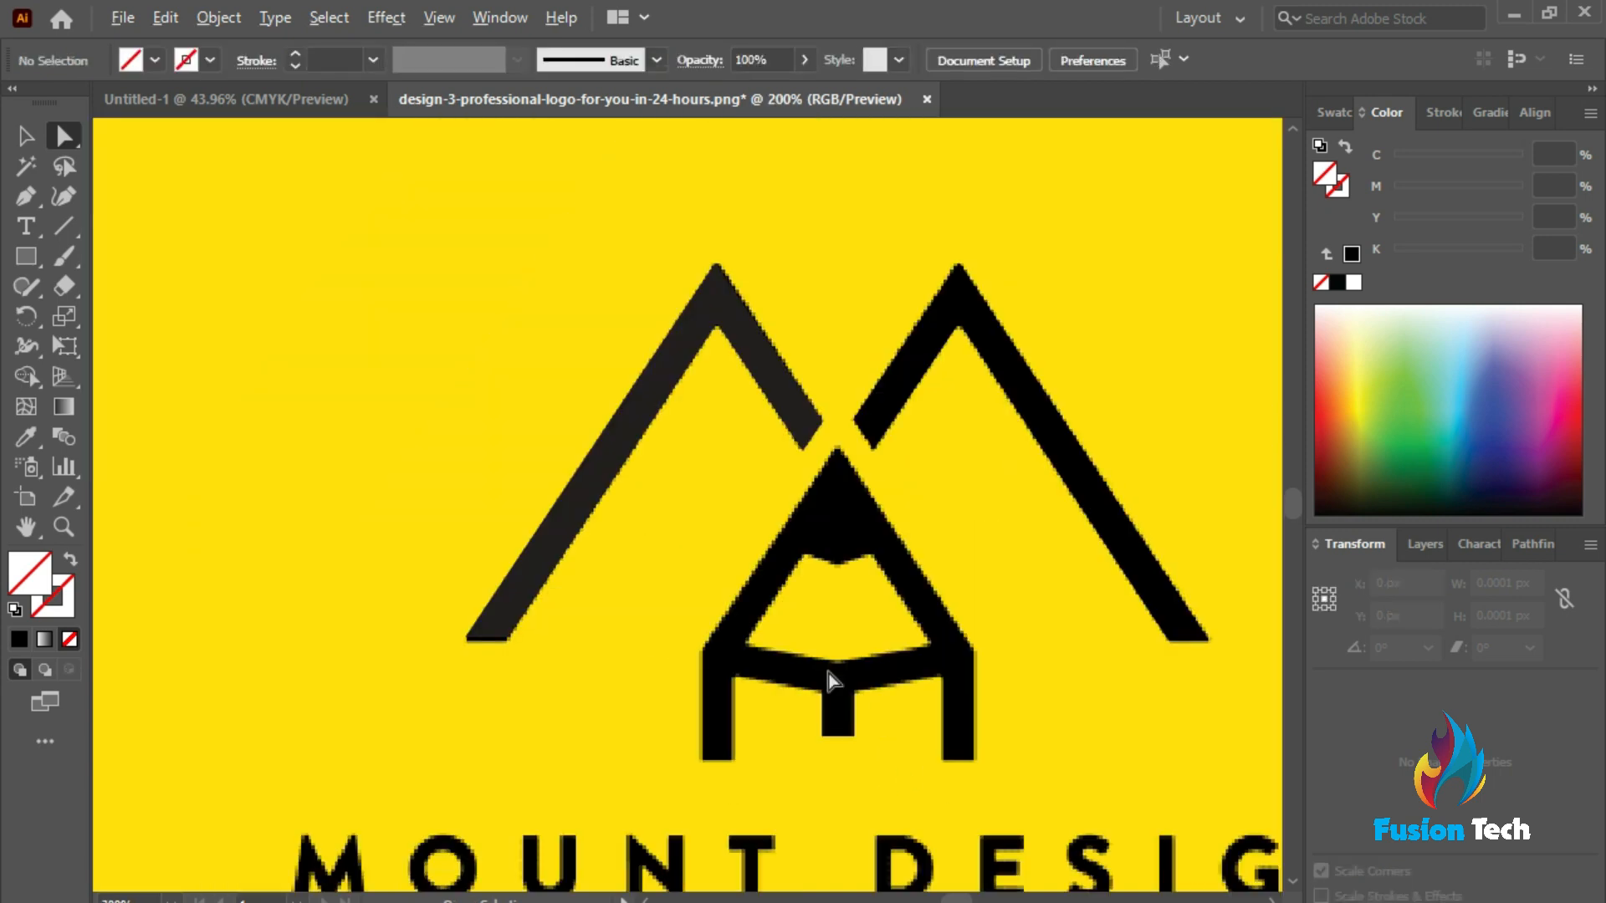
{"action": "scroll", "coordinate": [656, 610], "scroll_direction": "down", "scroll_amount": 1}
{"action": "scroll", "coordinate": [720, 617], "scroll_direction": "down", "scroll_amount": 1}
{"action": "scroll", "coordinate": [724, 626], "scroll_direction": "up", "scroll_amount": 5}
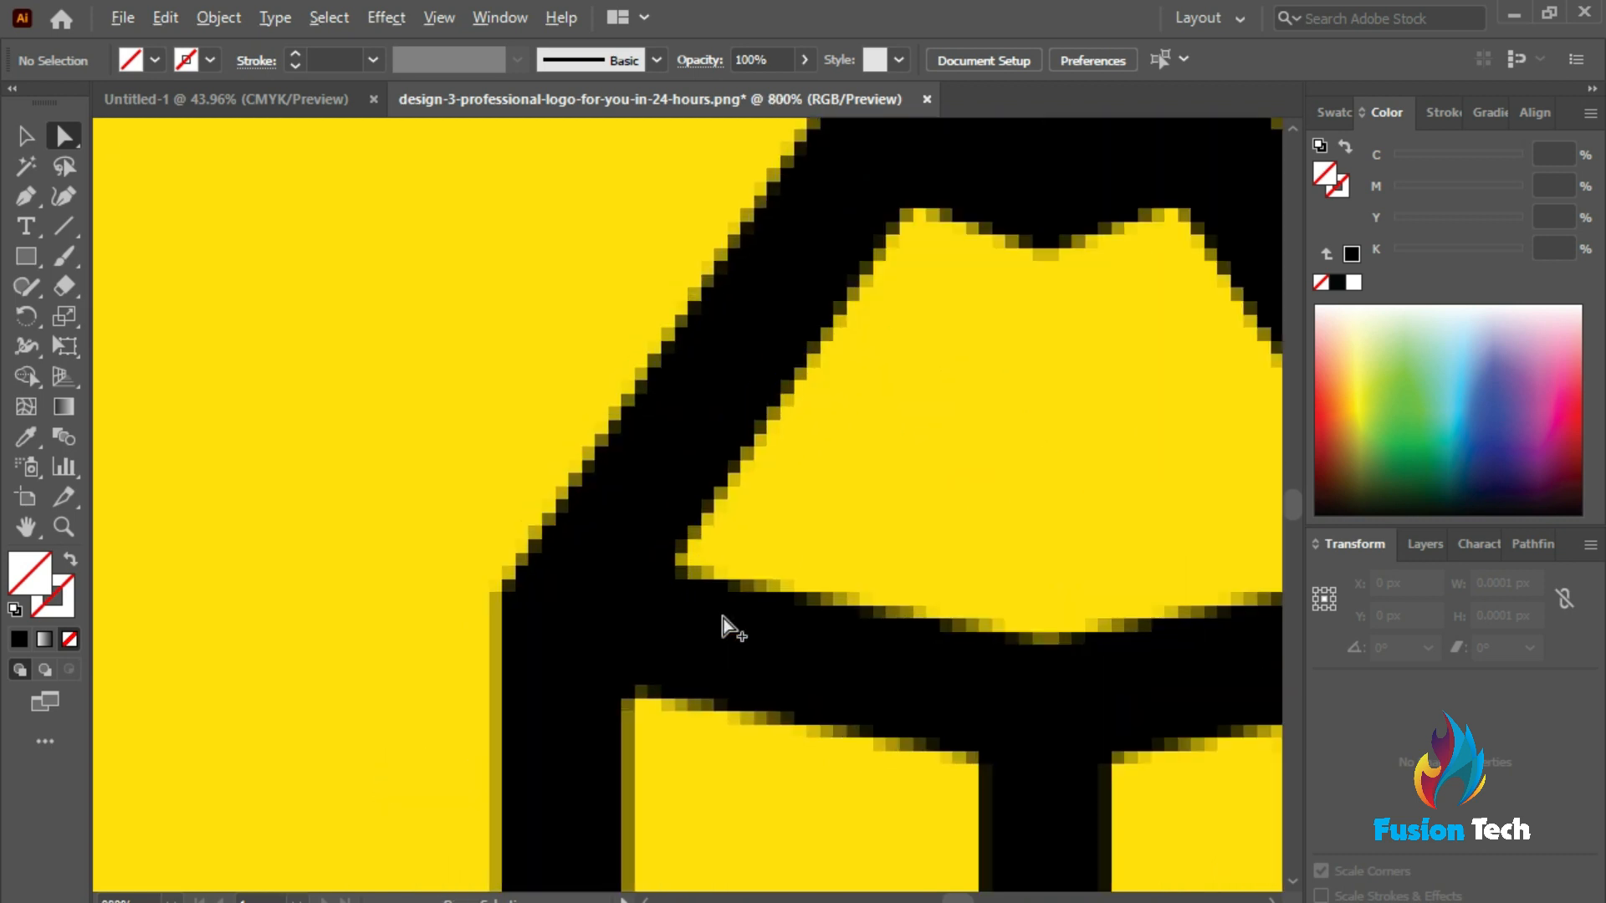
{"action": "scroll", "coordinate": [527, 637], "scroll_direction": "down", "scroll_amount": 5}
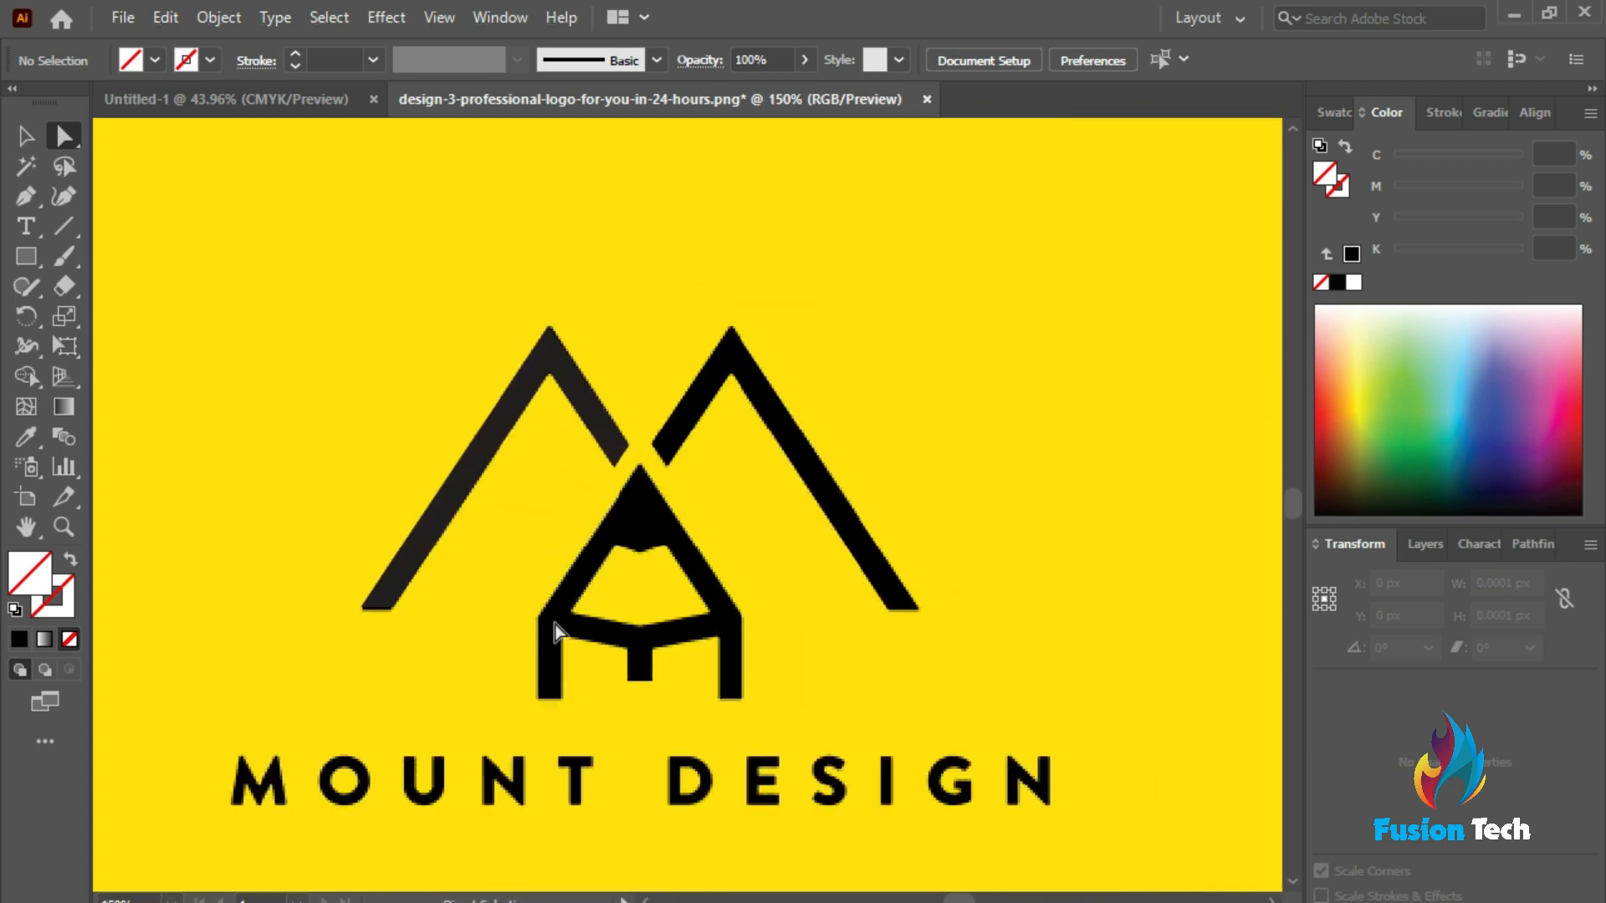
{"action": "scroll", "coordinate": [549, 592], "scroll_direction": "up", "scroll_amount": 3}
{"action": "scroll", "coordinate": [631, 624], "scroll_direction": "down", "scroll_amount": 1}
{"action": "scroll", "coordinate": [633, 622], "scroll_direction": "down", "scroll_amount": 1}
{"action": "scroll", "coordinate": [633, 622], "scroll_direction": "up", "scroll_amount": 1}
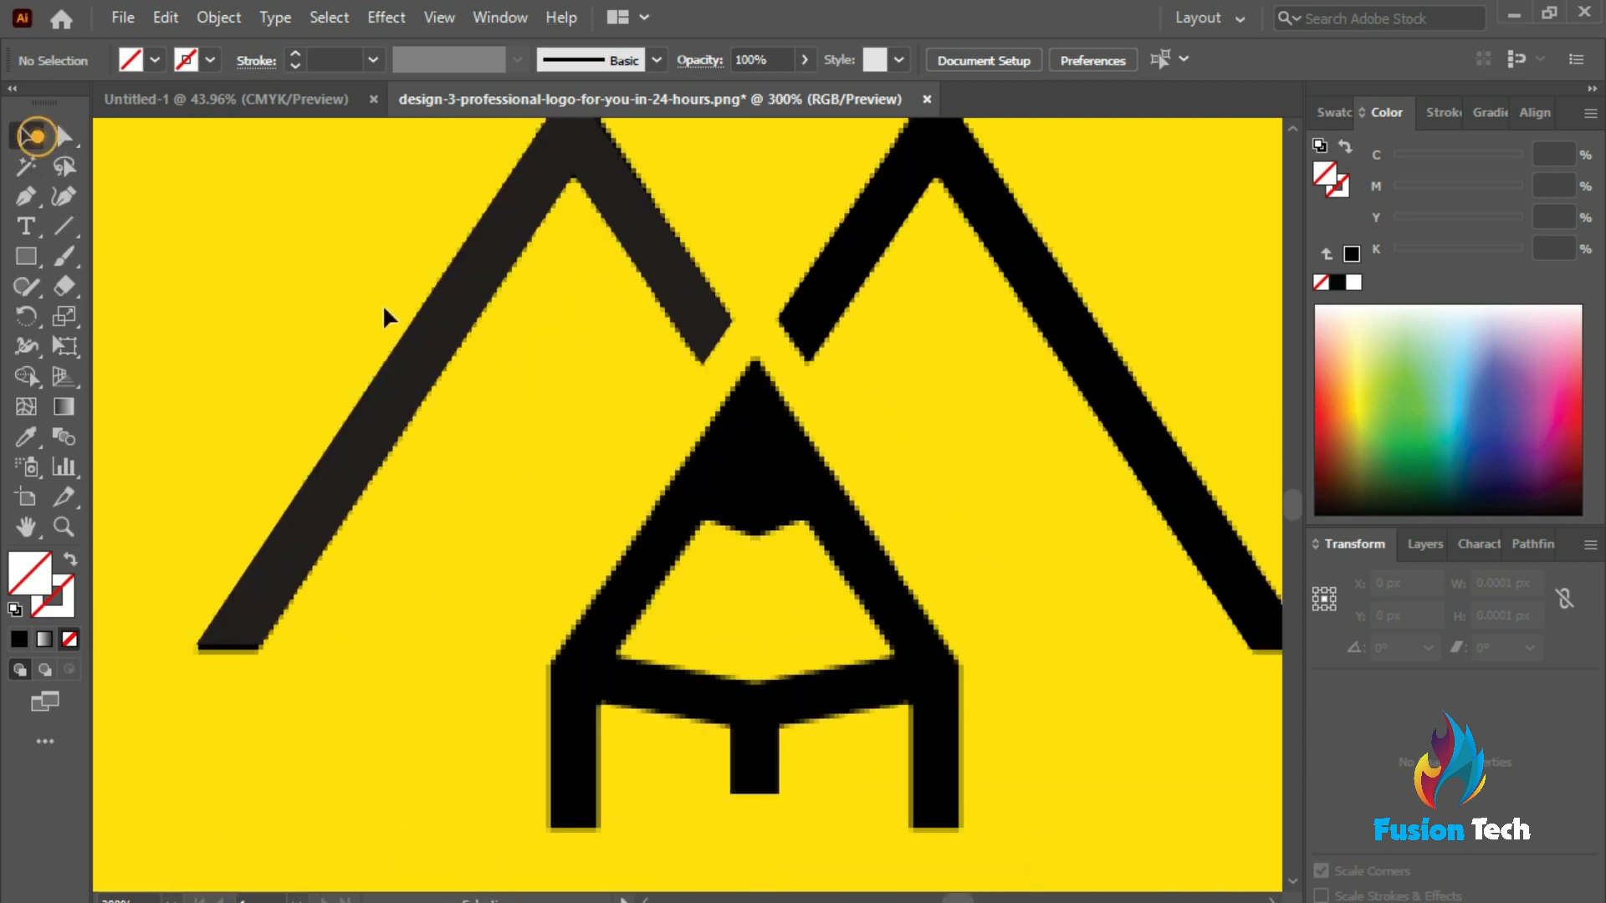
Select all the traced peak, pencil and crossbar paths and move them onto the white artboard above the yellow reference
{"action": "left_click_drag", "start_coordinate": [996, 753], "coordinate": [975, 816]}
{"action": "scroll", "coordinate": [885, 785], "scroll_direction": "down", "scroll_amount": 2}
{"action": "scroll", "coordinate": [928, 699], "scroll_direction": "down", "scroll_amount": 1}
{"action": "left_click_drag", "start_coordinate": [1062, 652], "coordinate": [546, 492]}
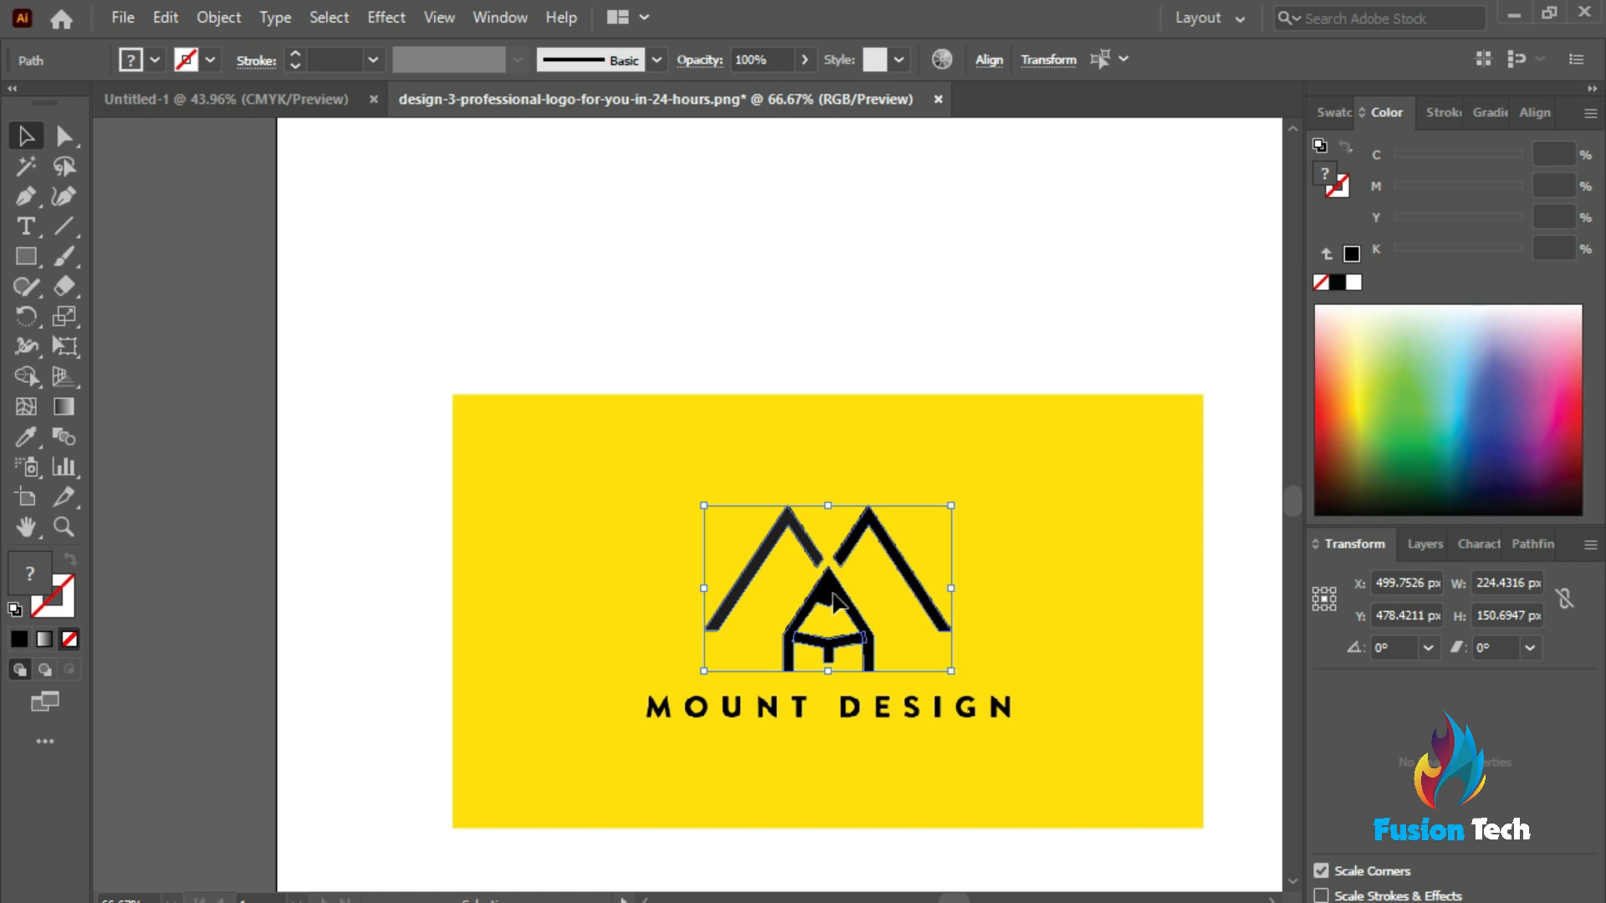
{"action": "left_click_drag", "start_coordinate": [833, 596], "coordinate": [955, 336]}
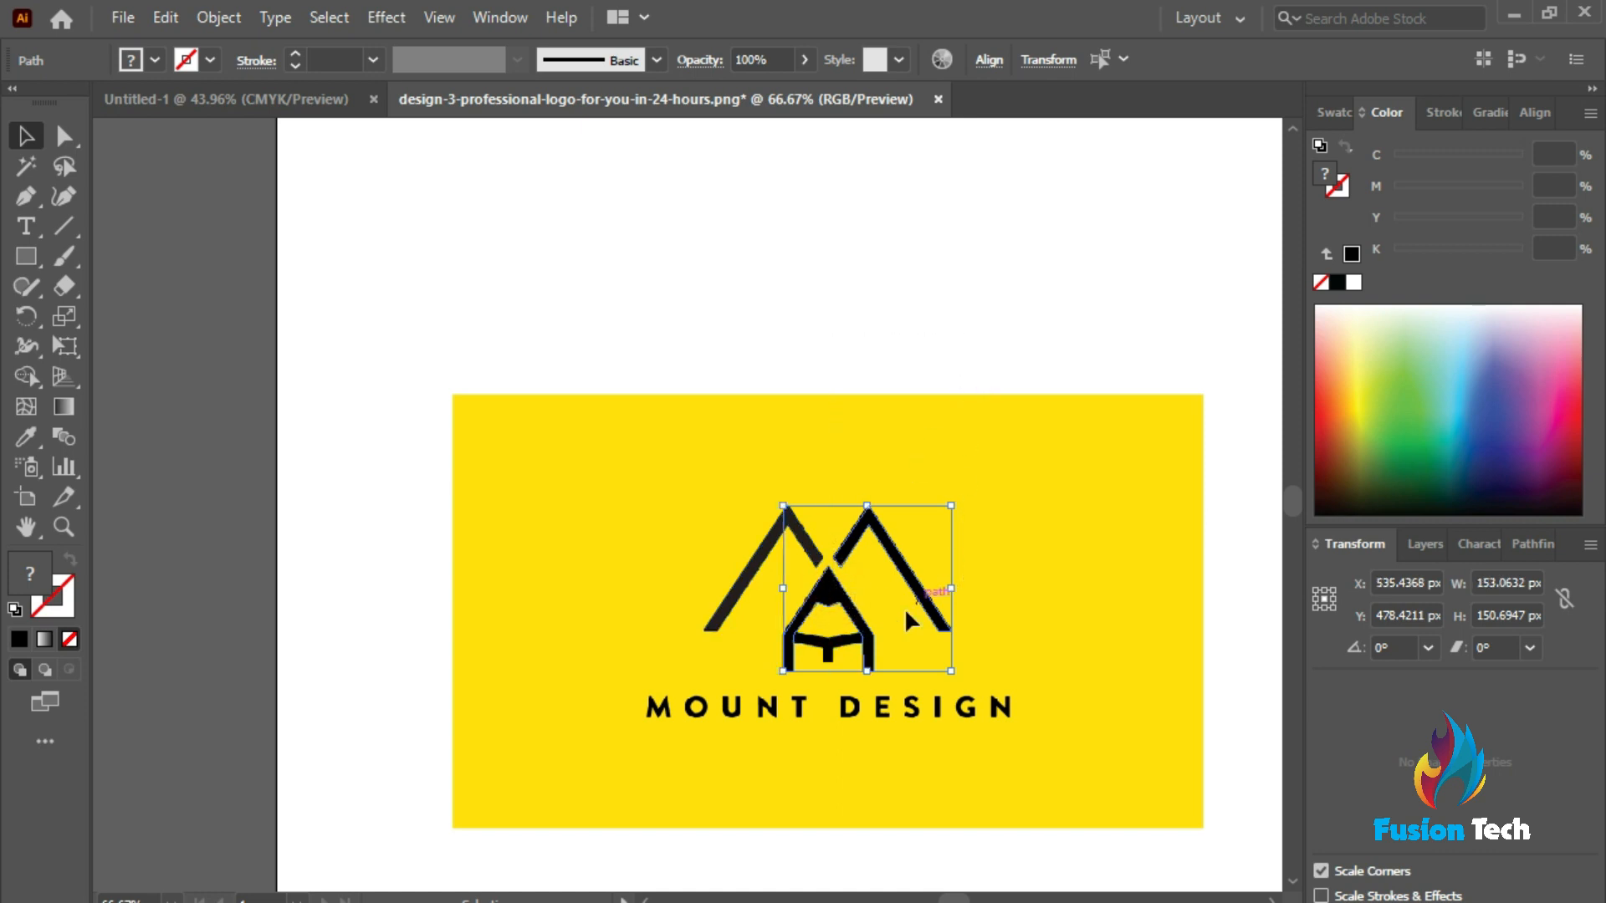
{"action": "left_click_drag", "start_coordinate": [604, 494], "coordinate": [974, 657]}
{"action": "left_click_drag", "start_coordinate": [832, 592], "coordinate": [980, 360]}
{"action": "left_click_drag", "start_coordinate": [623, 512], "coordinate": [1001, 656]}
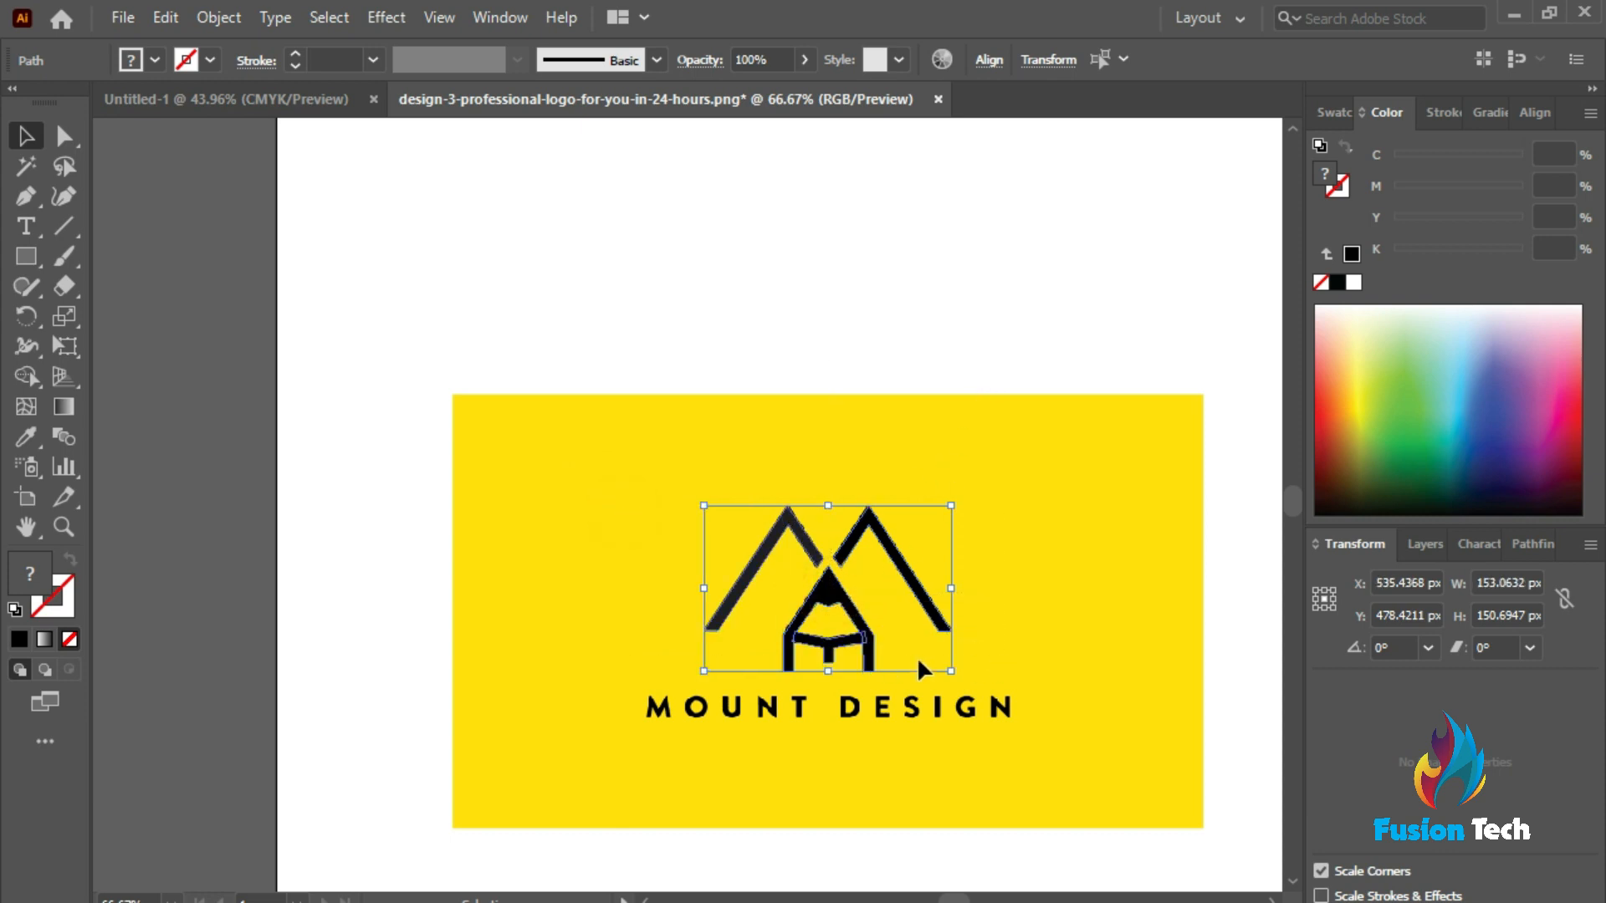
{"action": "left_click", "coordinate": [832, 588]}
{"action": "left_click_drag", "start_coordinate": [616, 490], "coordinate": [1012, 665]}
{"action": "left_click_drag", "start_coordinate": [890, 548], "coordinate": [987, 231]}
{"action": "left_click", "coordinate": [1104, 328]}
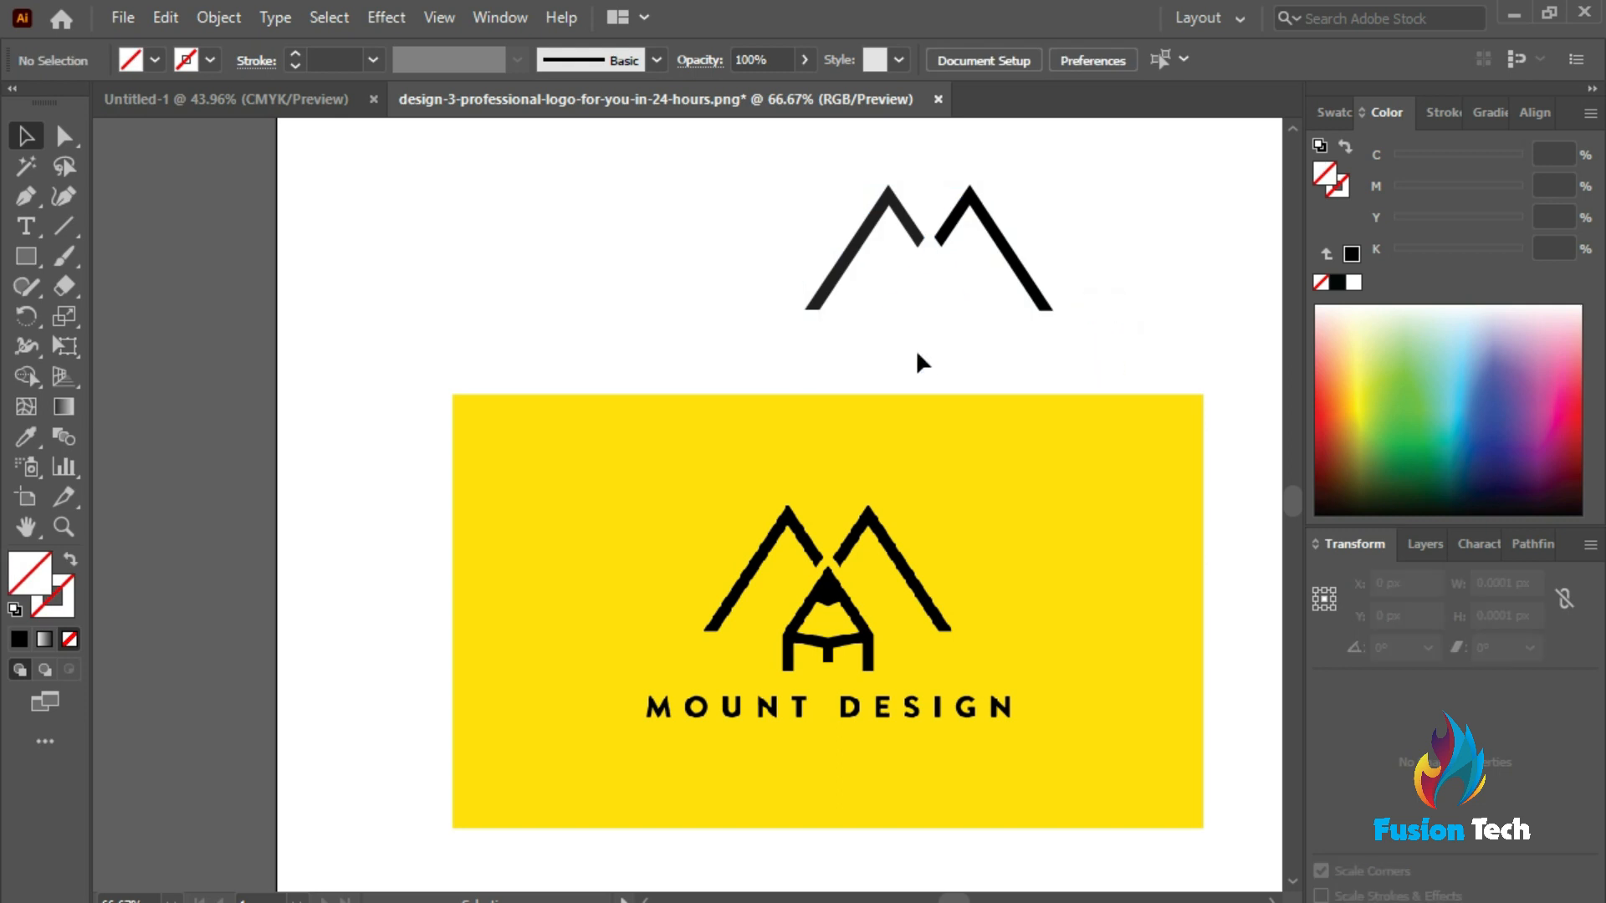
Fill the moved pencil, crossbar and right peak shapes with black (K 100) and no stroke, and deselect them
{"action": "left_click_drag", "start_coordinate": [1077, 381], "coordinate": [888, 306]}
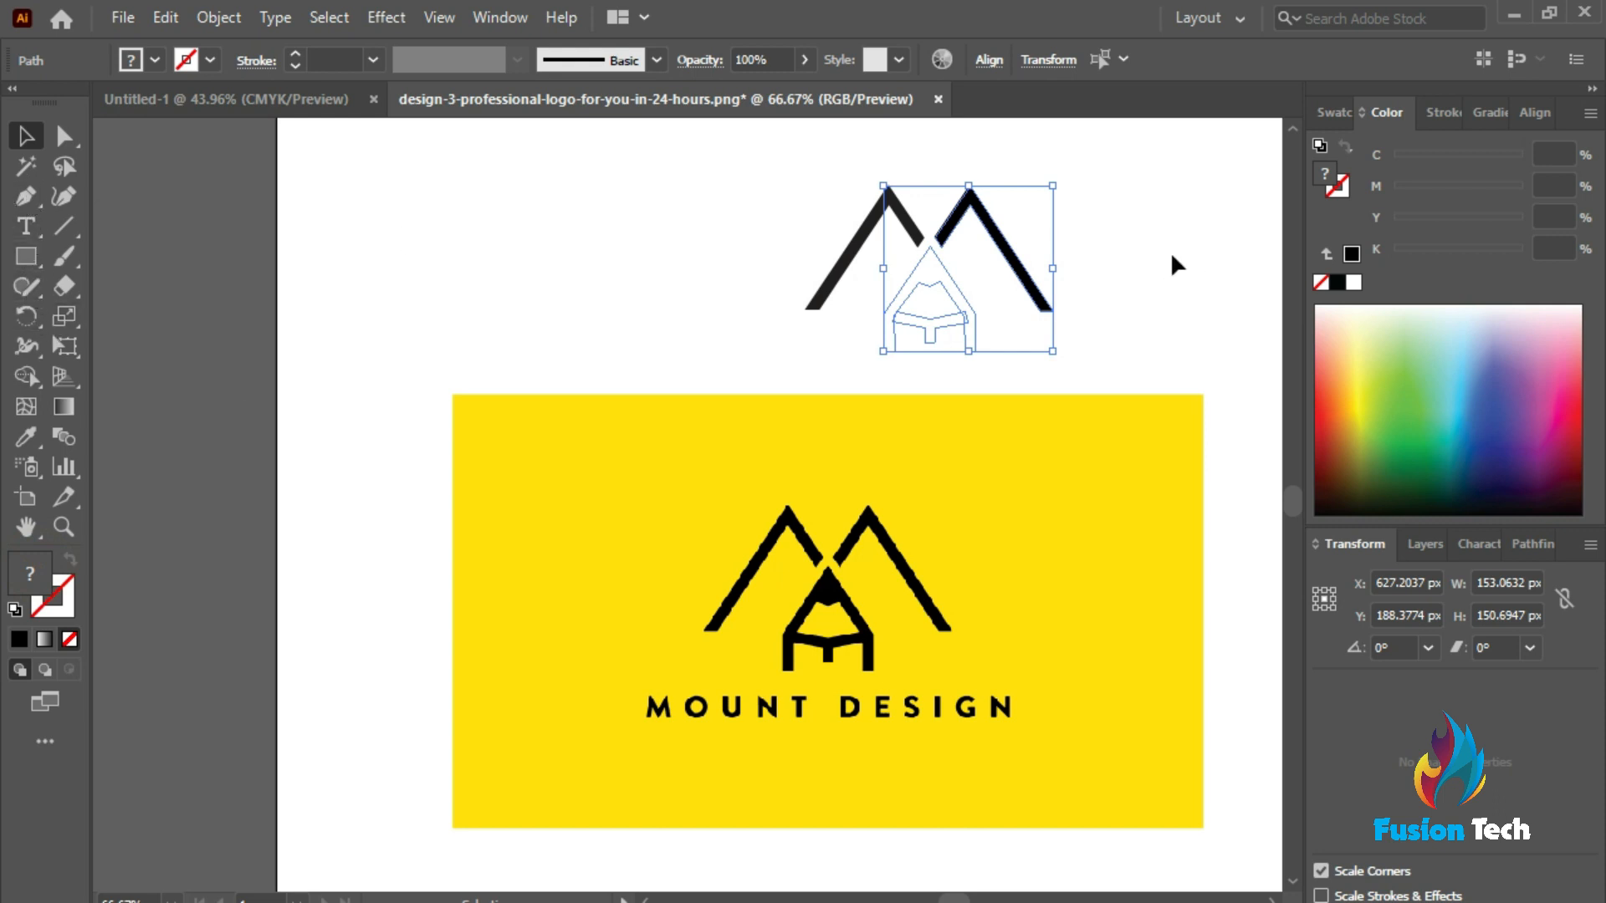
{"action": "left_click", "coordinate": [1337, 282]}
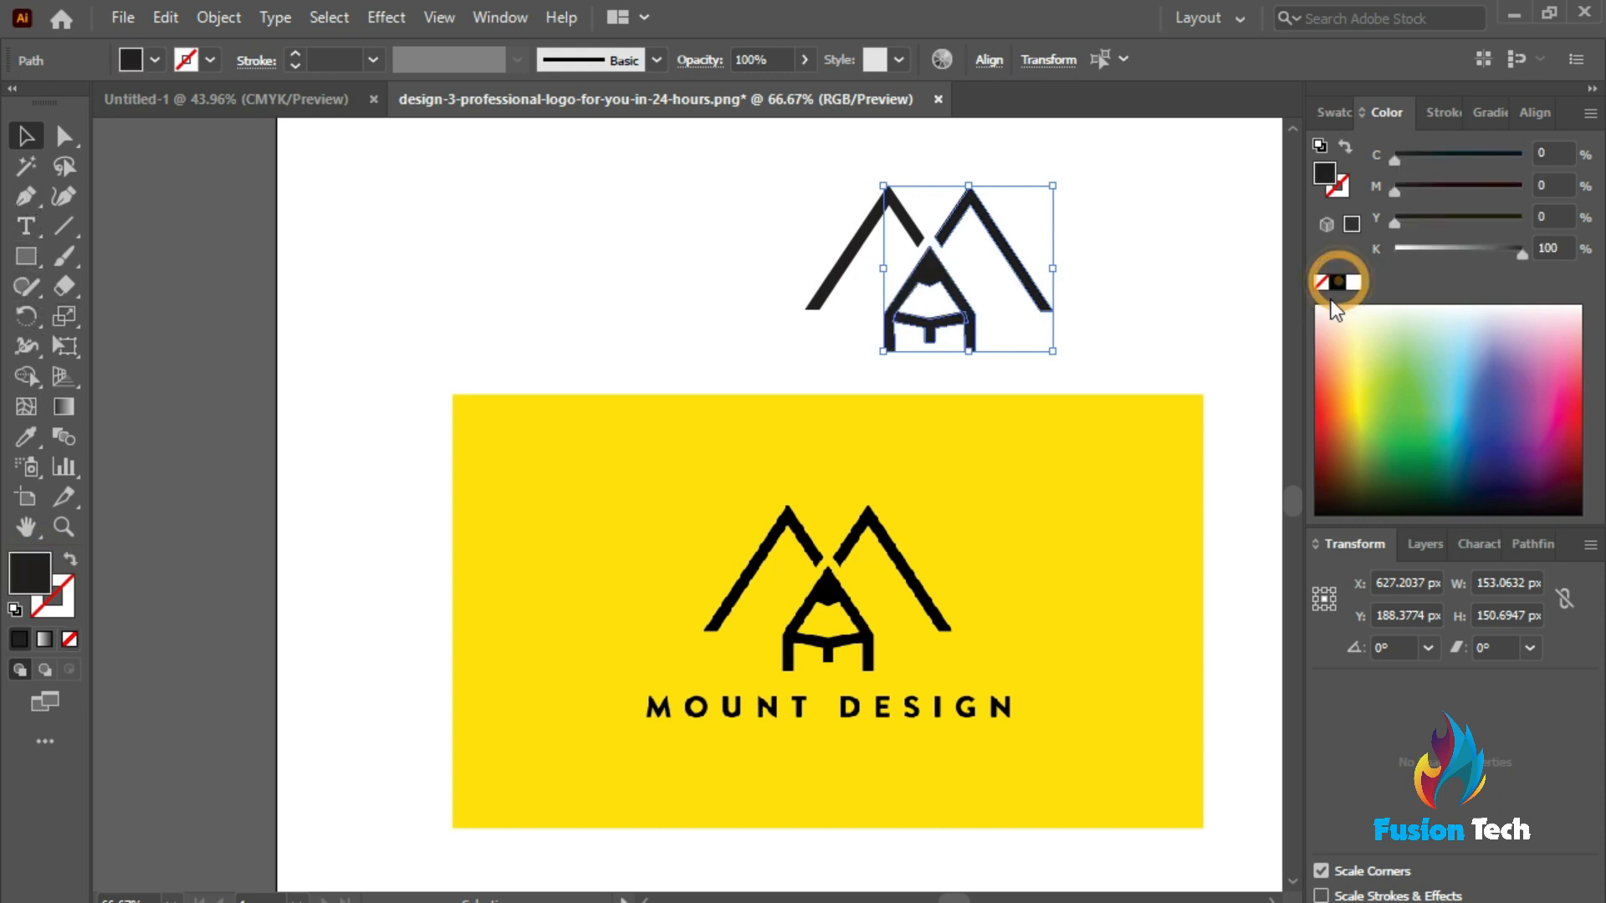
{"action": "left_click", "coordinate": [1207, 326]}
{"action": "scroll", "coordinate": [1273, 684], "scroll_direction": "down", "scroll_amount": 5}
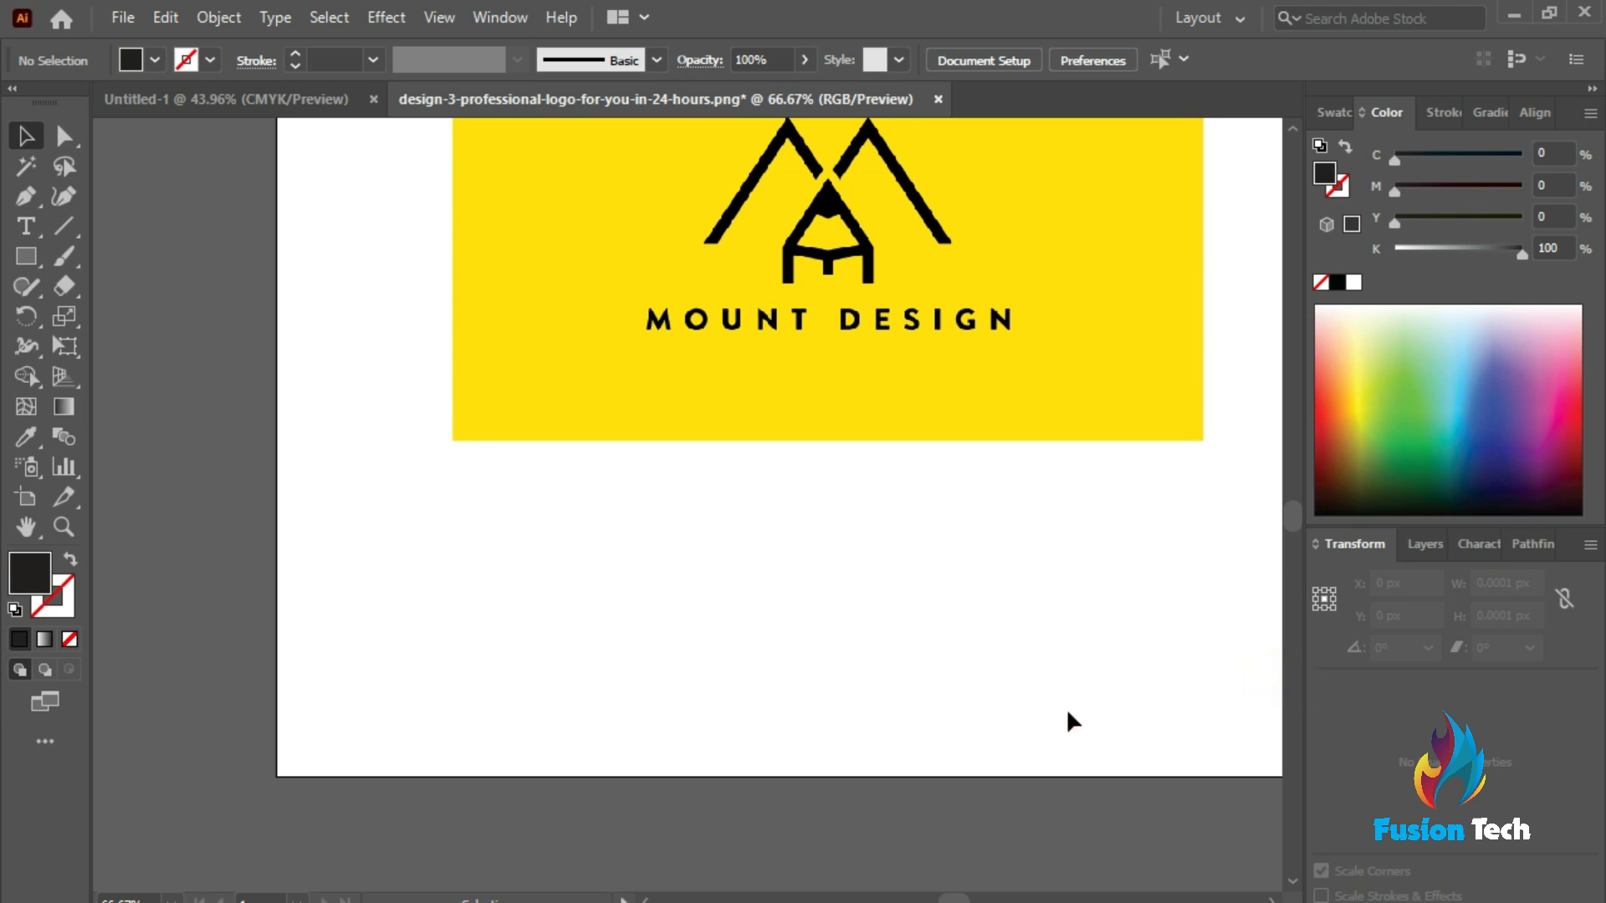
{"action": "key", "text": "ctrl+plus"}
{"action": "key", "text": "ctrl+plus"}
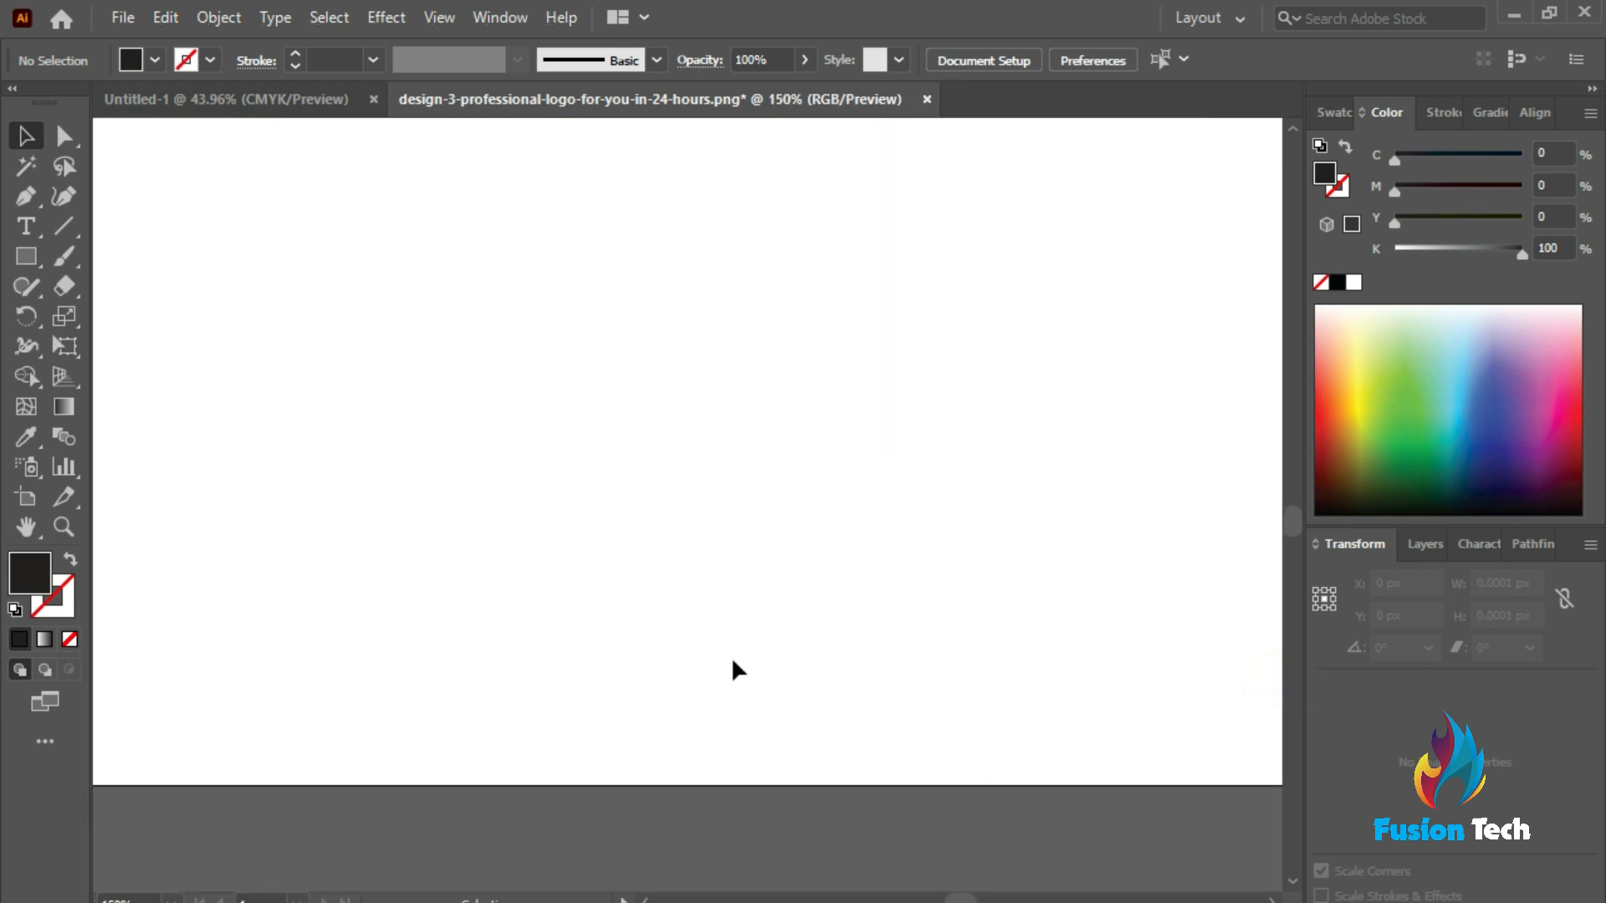
{"action": "scroll", "coordinate": [781, 728], "scroll_direction": "up", "scroll_amount": 4}
{"action": "scroll", "coordinate": [786, 727], "scroll_direction": "down", "scroll_amount": 5, "text": "alt"}
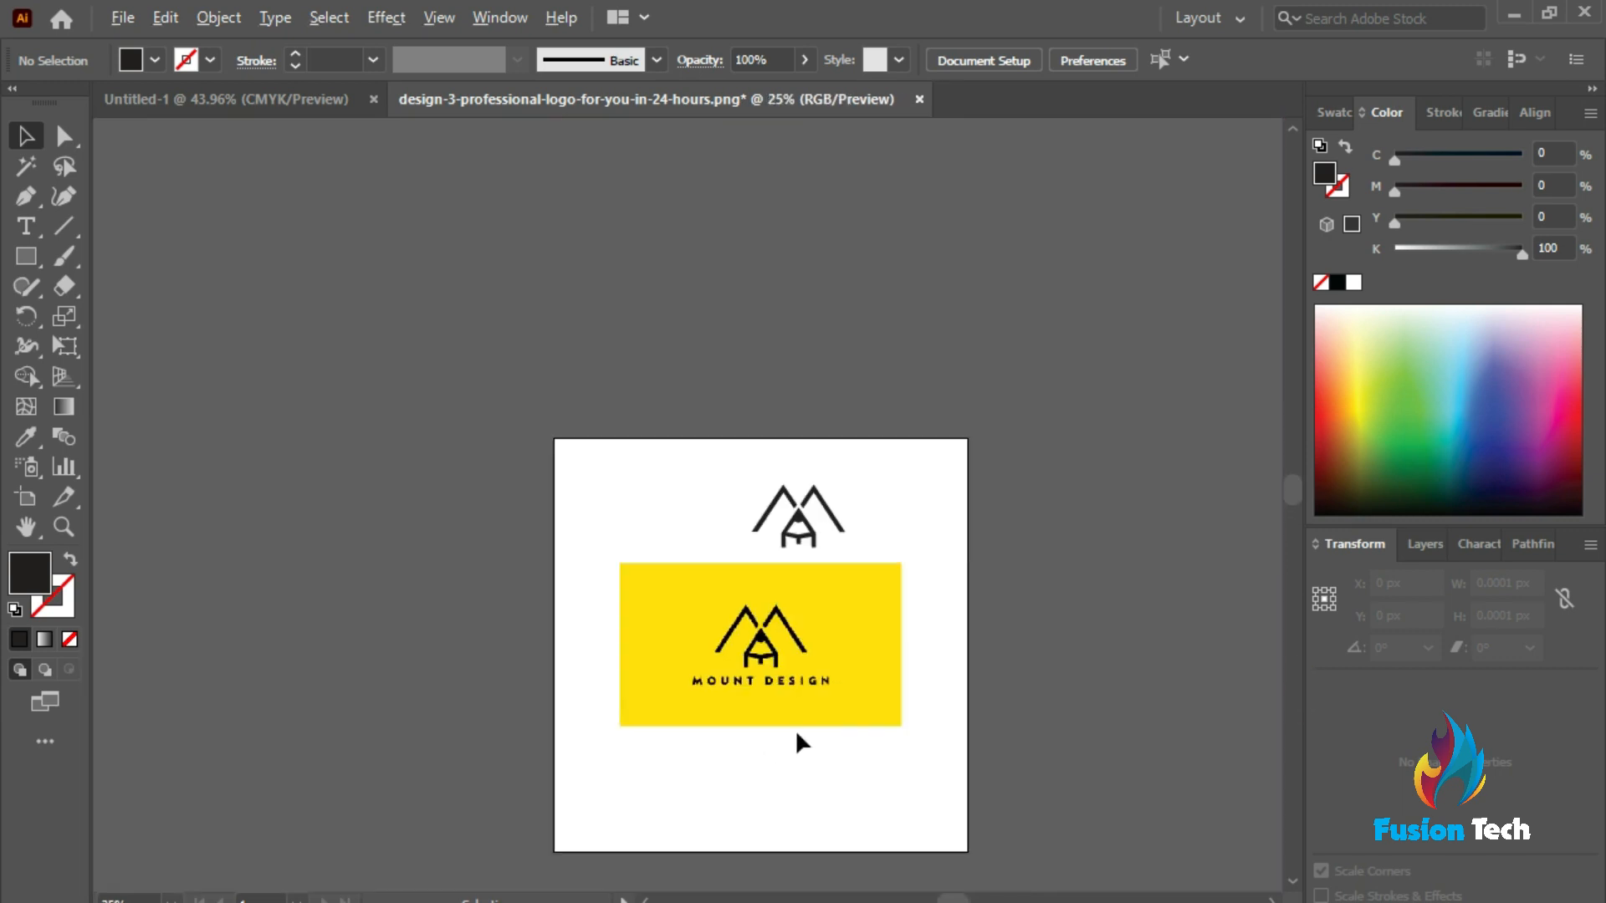
{"action": "scroll", "coordinate": [899, 519], "scroll_direction": "up", "scroll_amount": 3, "text": "alt"}
{"action": "scroll", "coordinate": [845, 544], "scroll_direction": "down", "scroll_amount": 3}
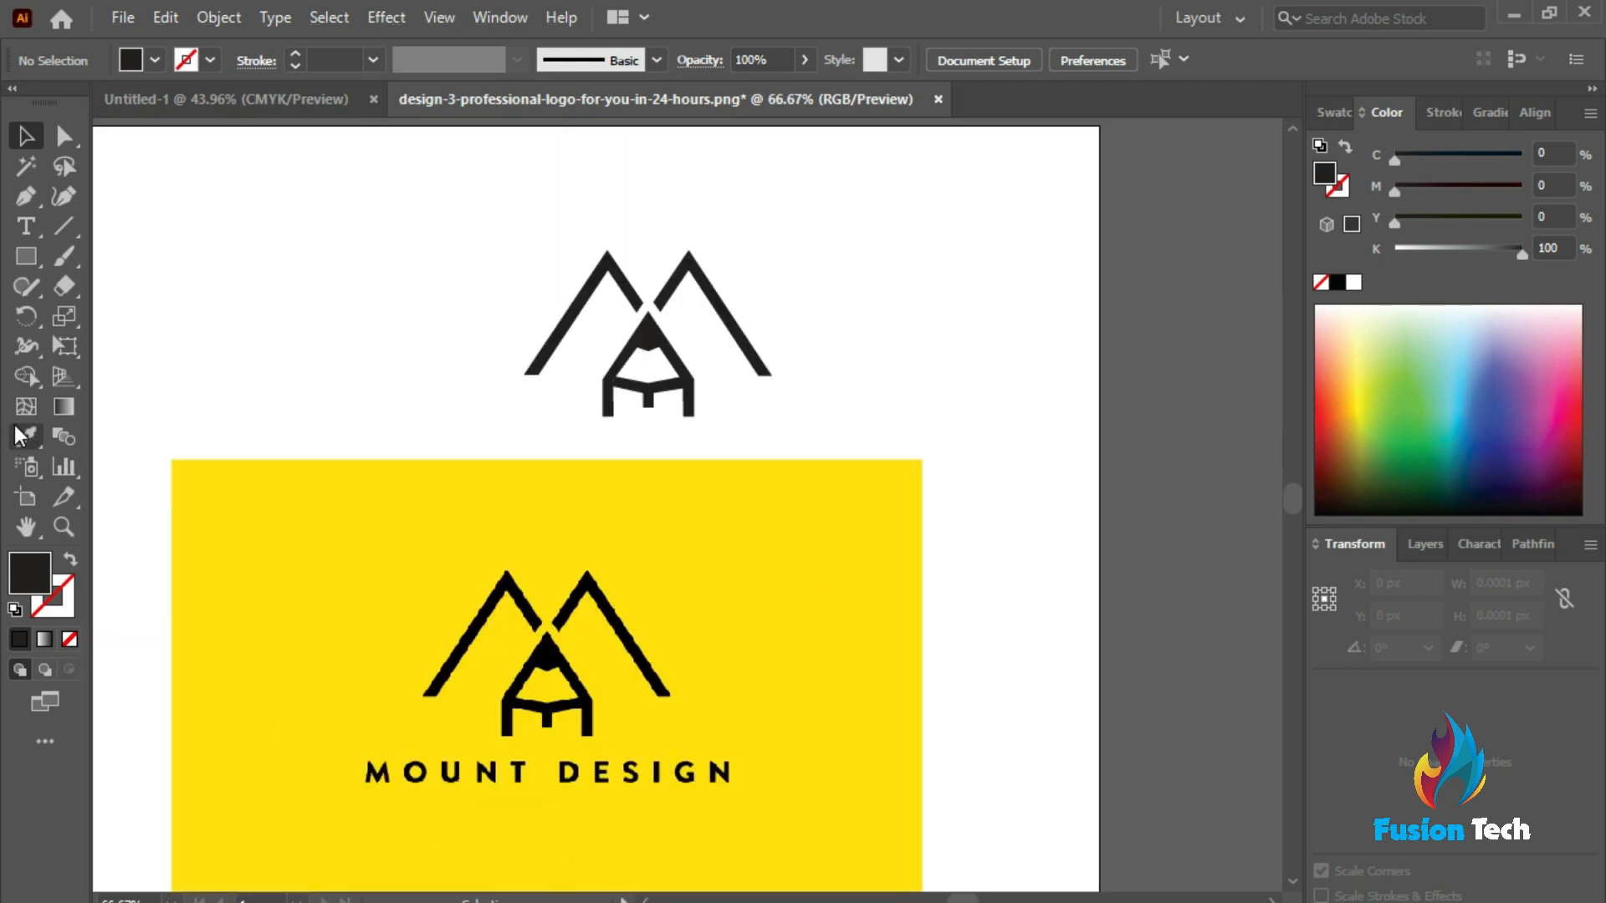
Add the text MOUNT DESIGN directly beneath the vector logo and enlarge it to about 258 px wide
{"action": "left_click", "coordinate": [13, 222]}
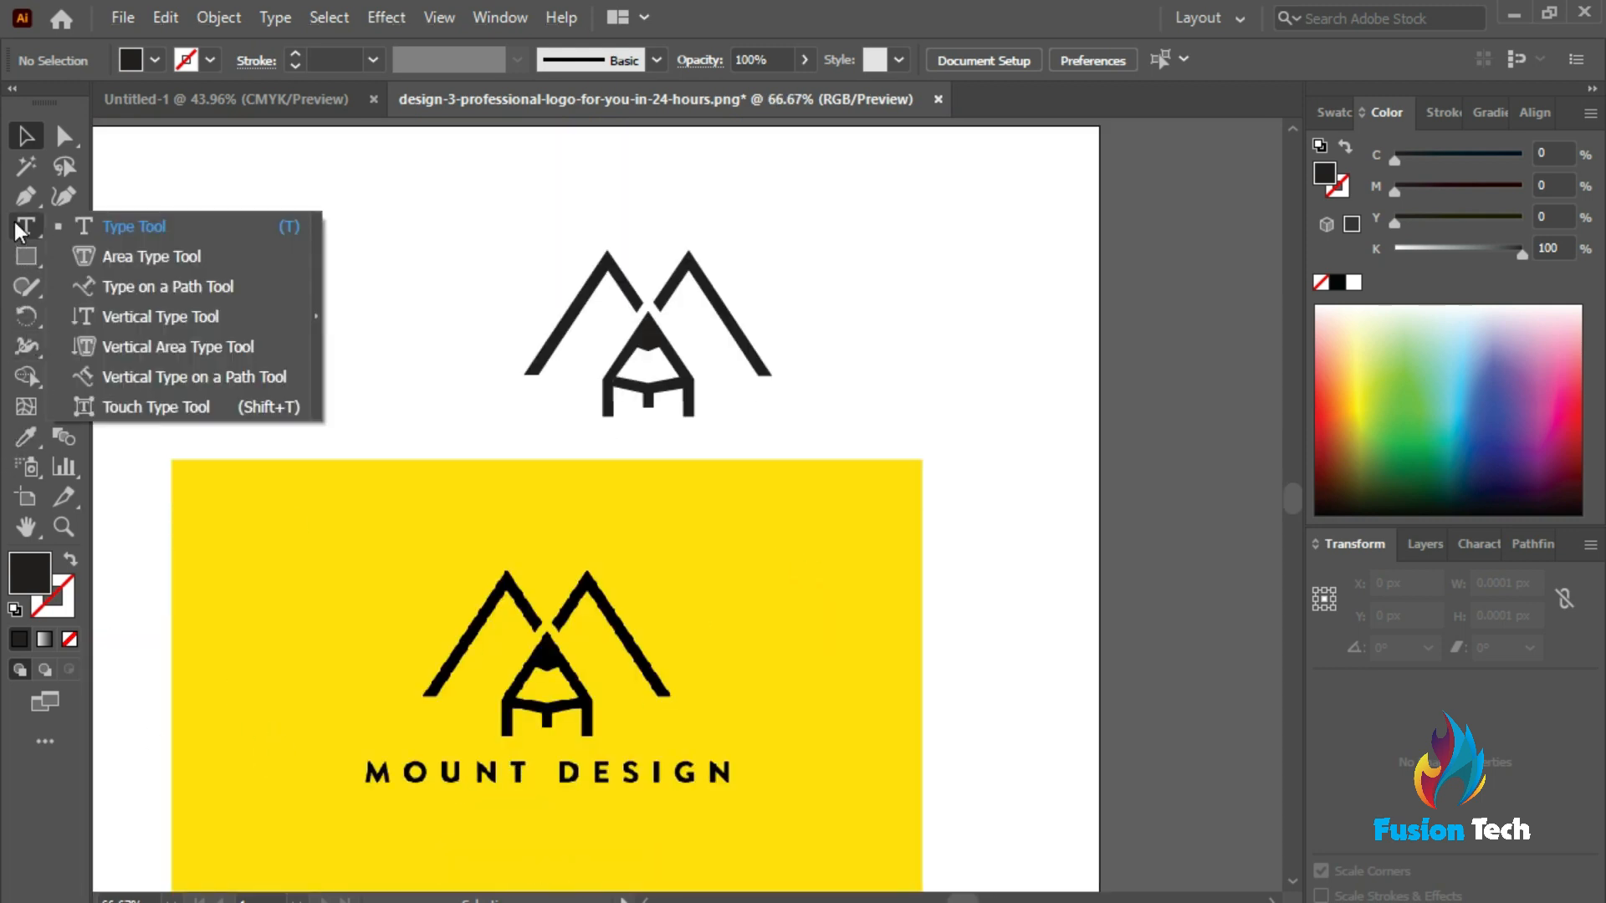
{"action": "left_click", "coordinate": [154, 219]}
{"action": "left_click", "coordinate": [514, 442]}
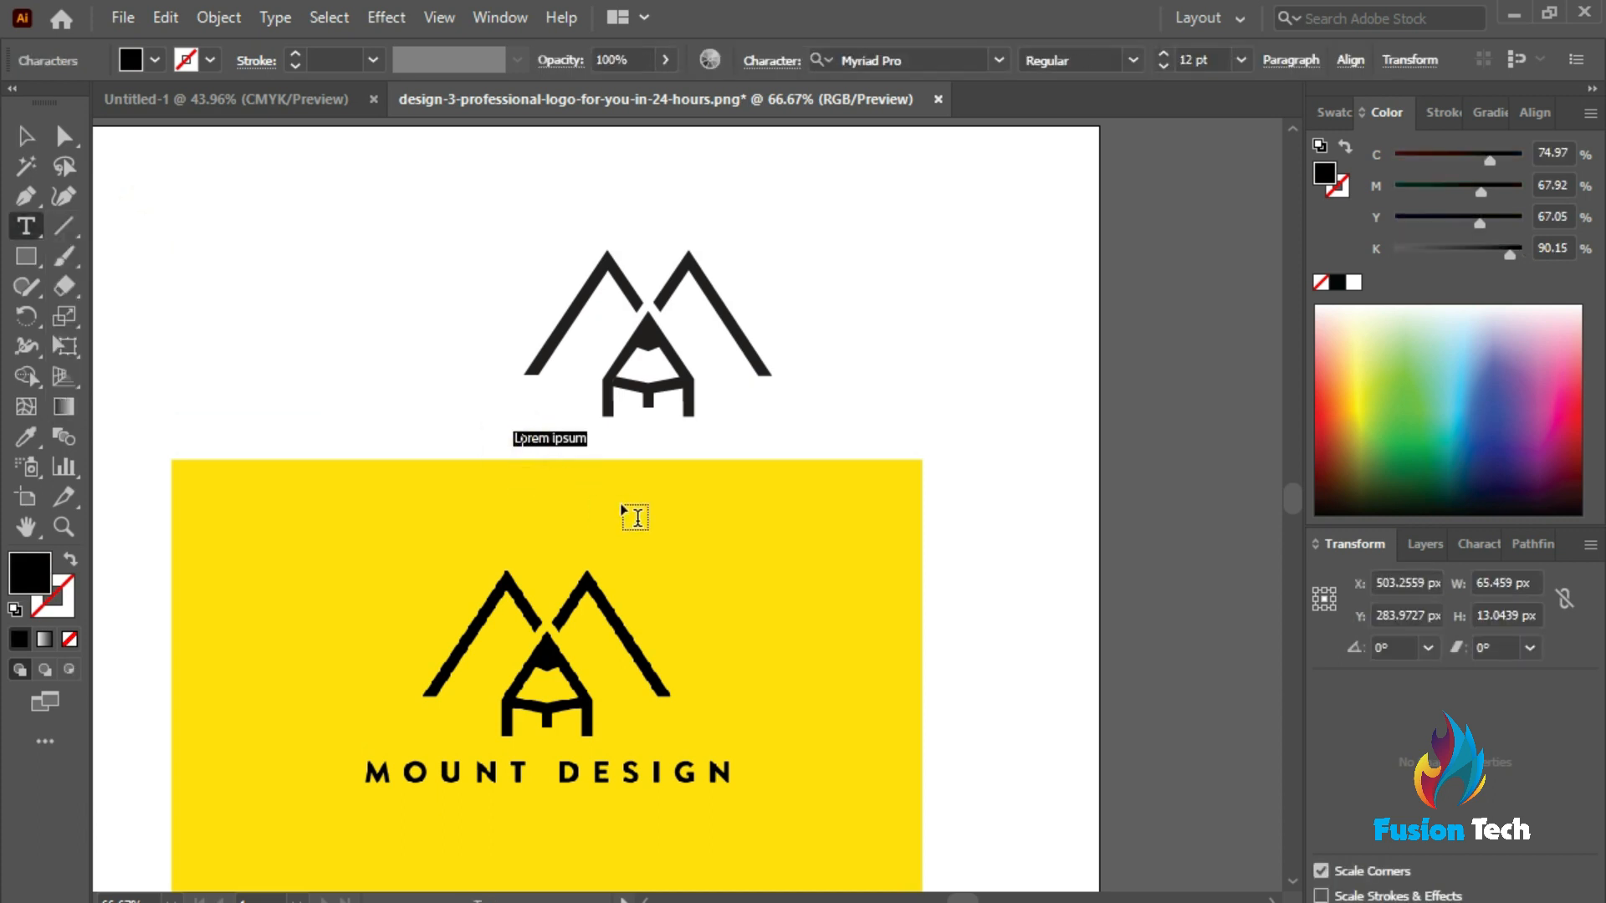
{"action": "type", "text": "MOUN"}
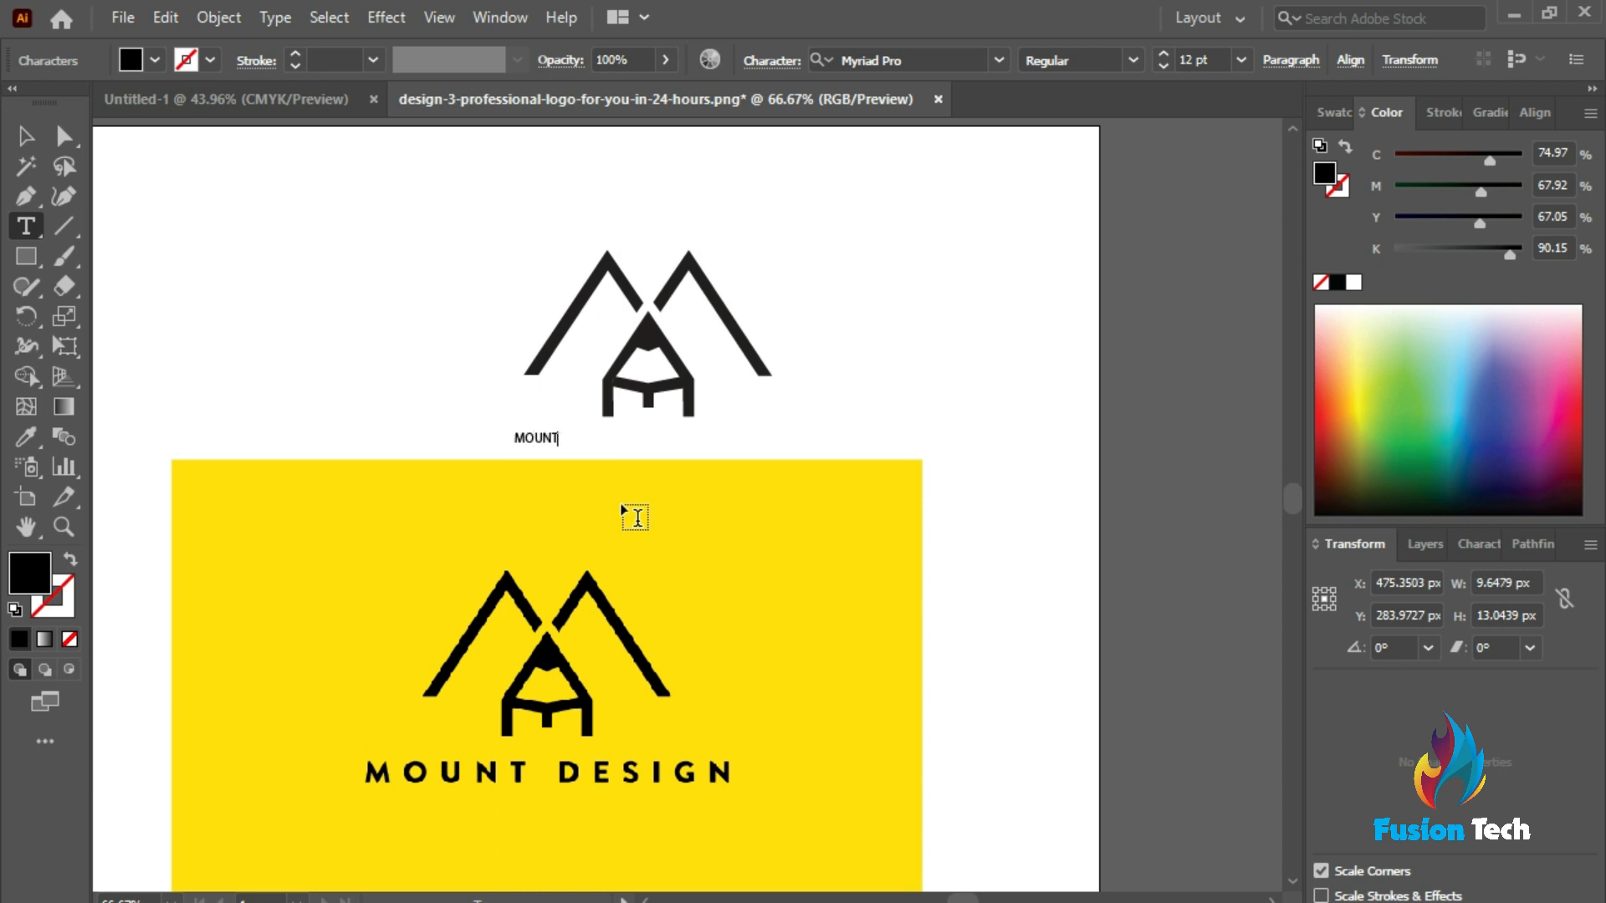
{"action": "type", "text": "T dESIGN"}
{"action": "key", "text": "BackSpace"}
{"action": "key", "text": "BackSpace"}
{"action": "key", "text": "BackSpace"}
{"action": "key", "text": "BackSpace"}
{"action": "type", "text": "DESIGN"}
{"action": "left_click", "coordinate": [28, 138]}
{"action": "left_click_drag", "start_coordinate": [604, 445], "coordinate": [786, 479]}
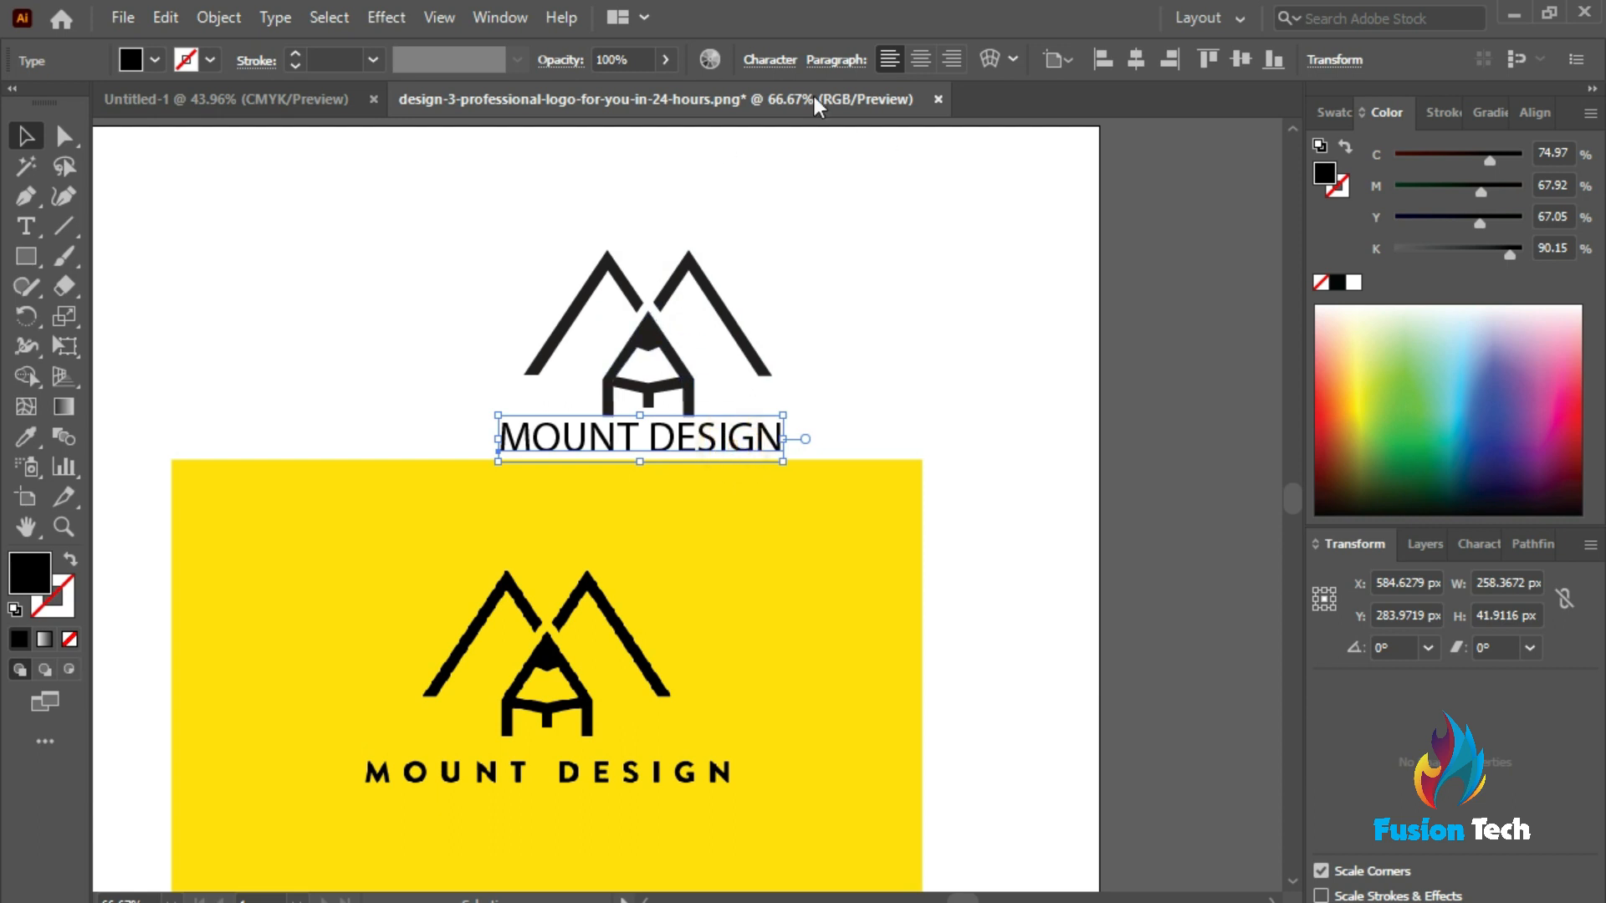
Browse the font list with the MOUNT DESIGN text selected and set its font to Nougat ExtraBlack
{"action": "left_click", "coordinate": [785, 62]}
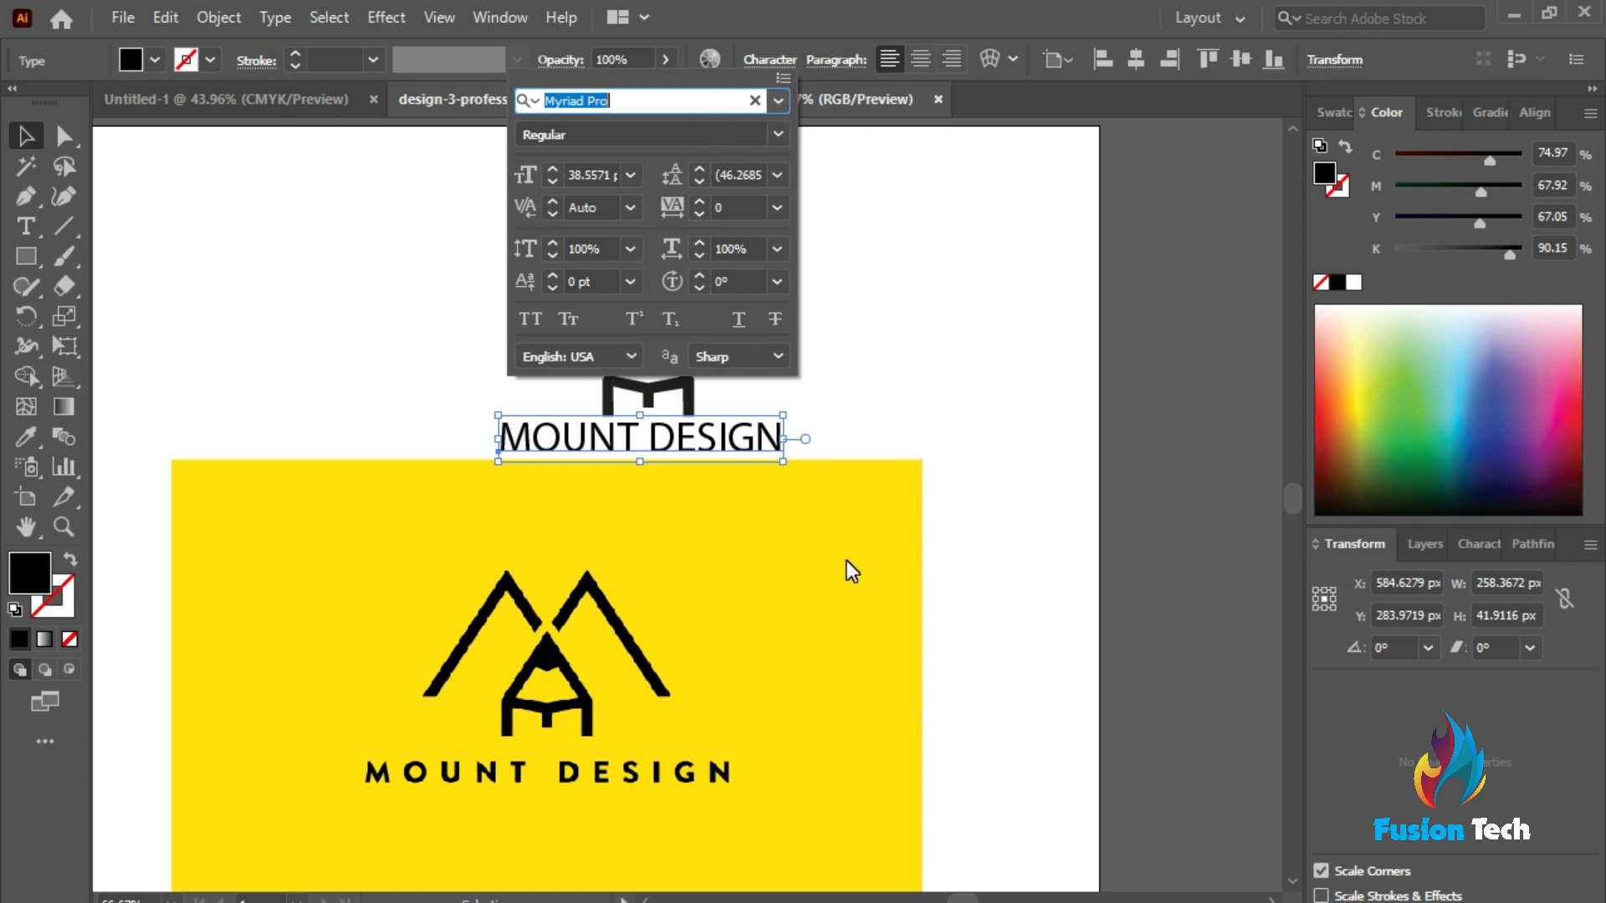
{"action": "left_click", "coordinate": [880, 347]}
{"action": "scroll", "coordinate": [871, 373], "scroll_direction": "right", "scroll_amount": 8}
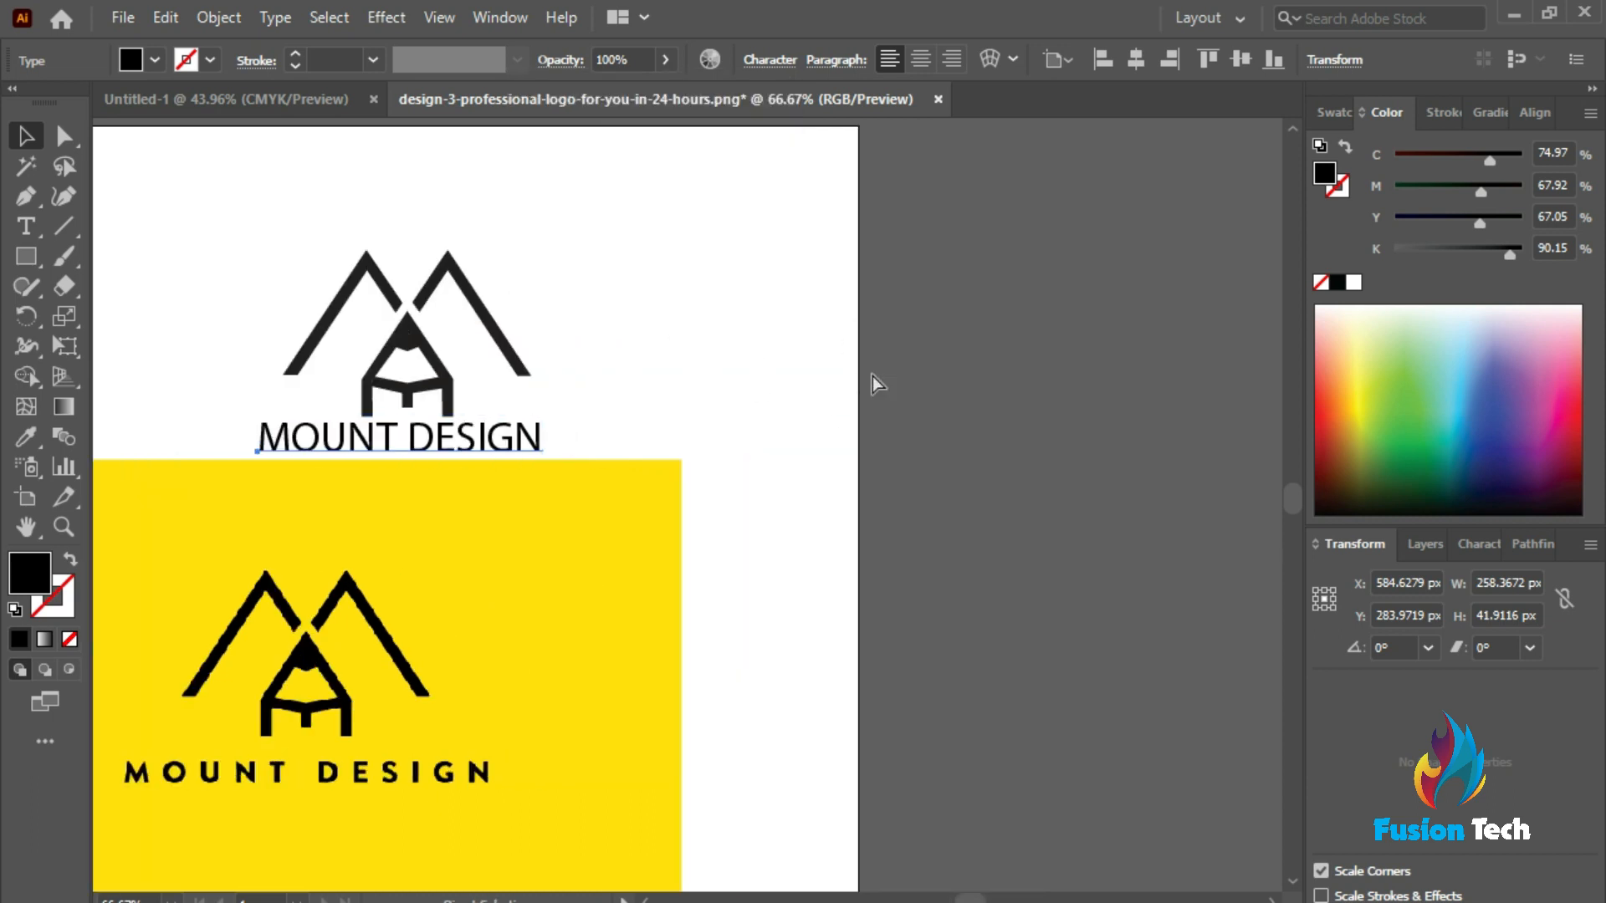
{"action": "left_click", "coordinate": [791, 65]}
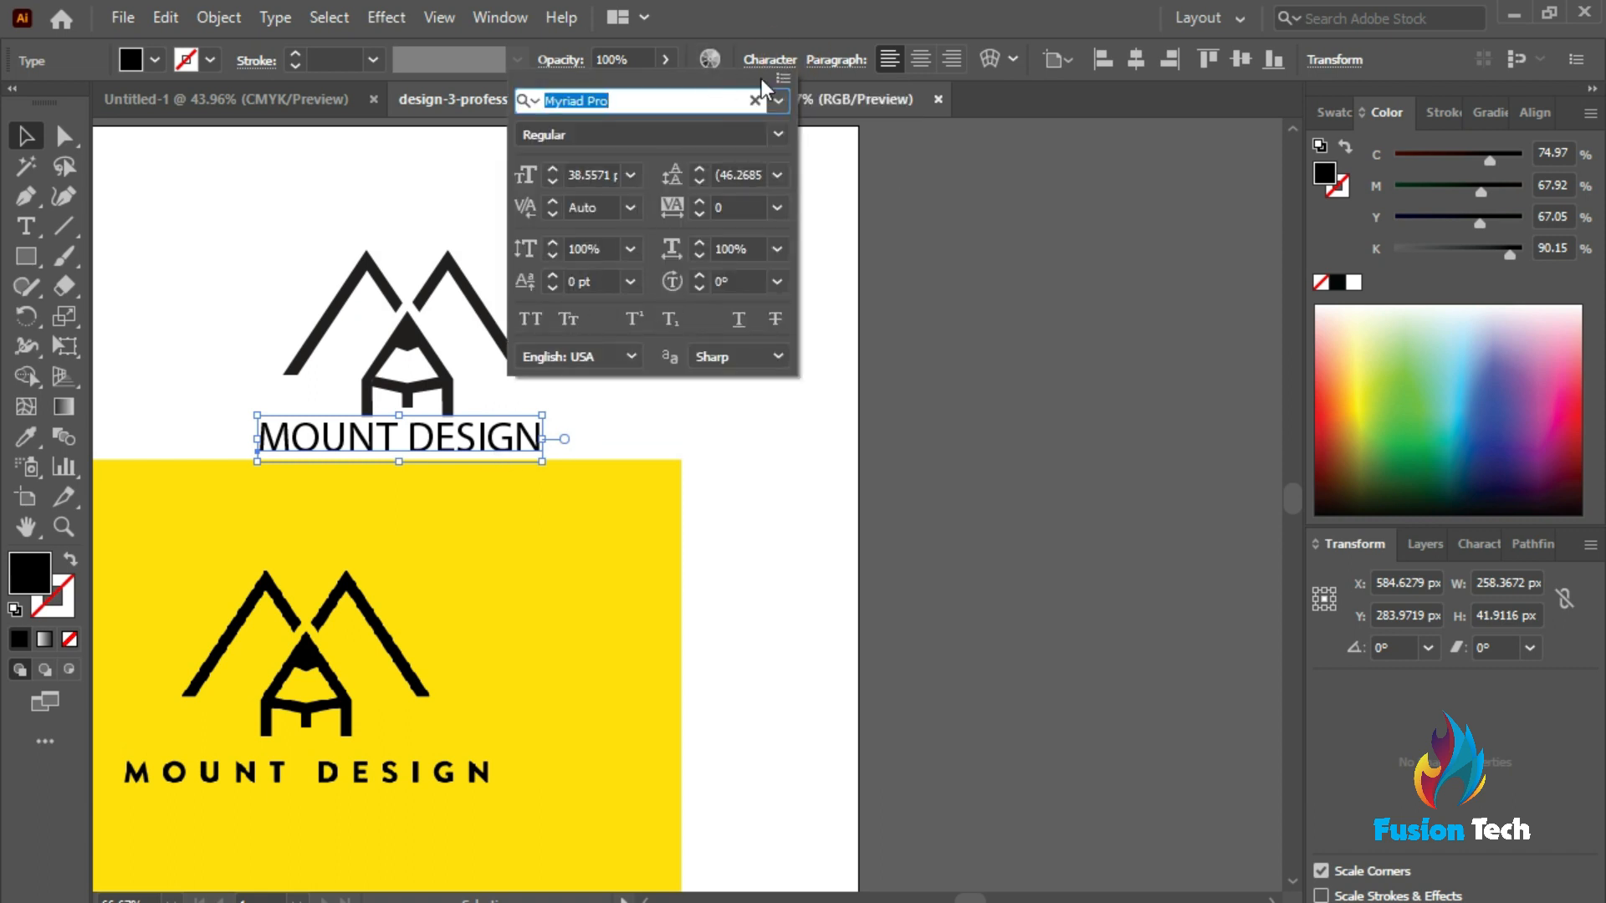
{"action": "left_click", "coordinate": [777, 102]}
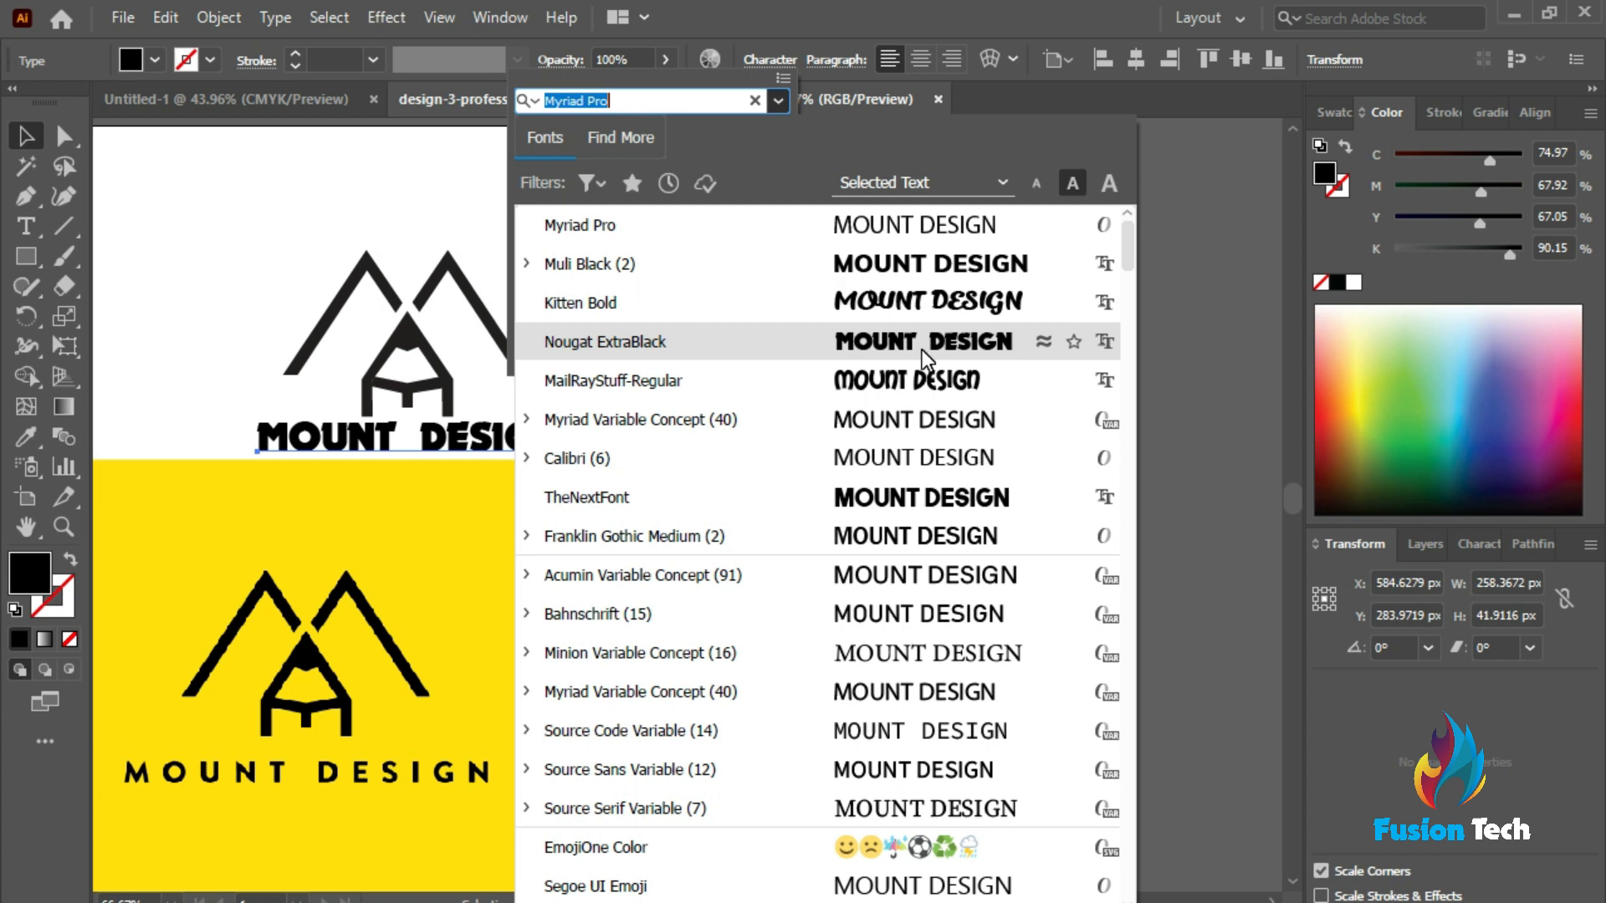
{"action": "scroll", "coordinate": [940, 803], "scroll_direction": "down", "scroll_amount": 3}
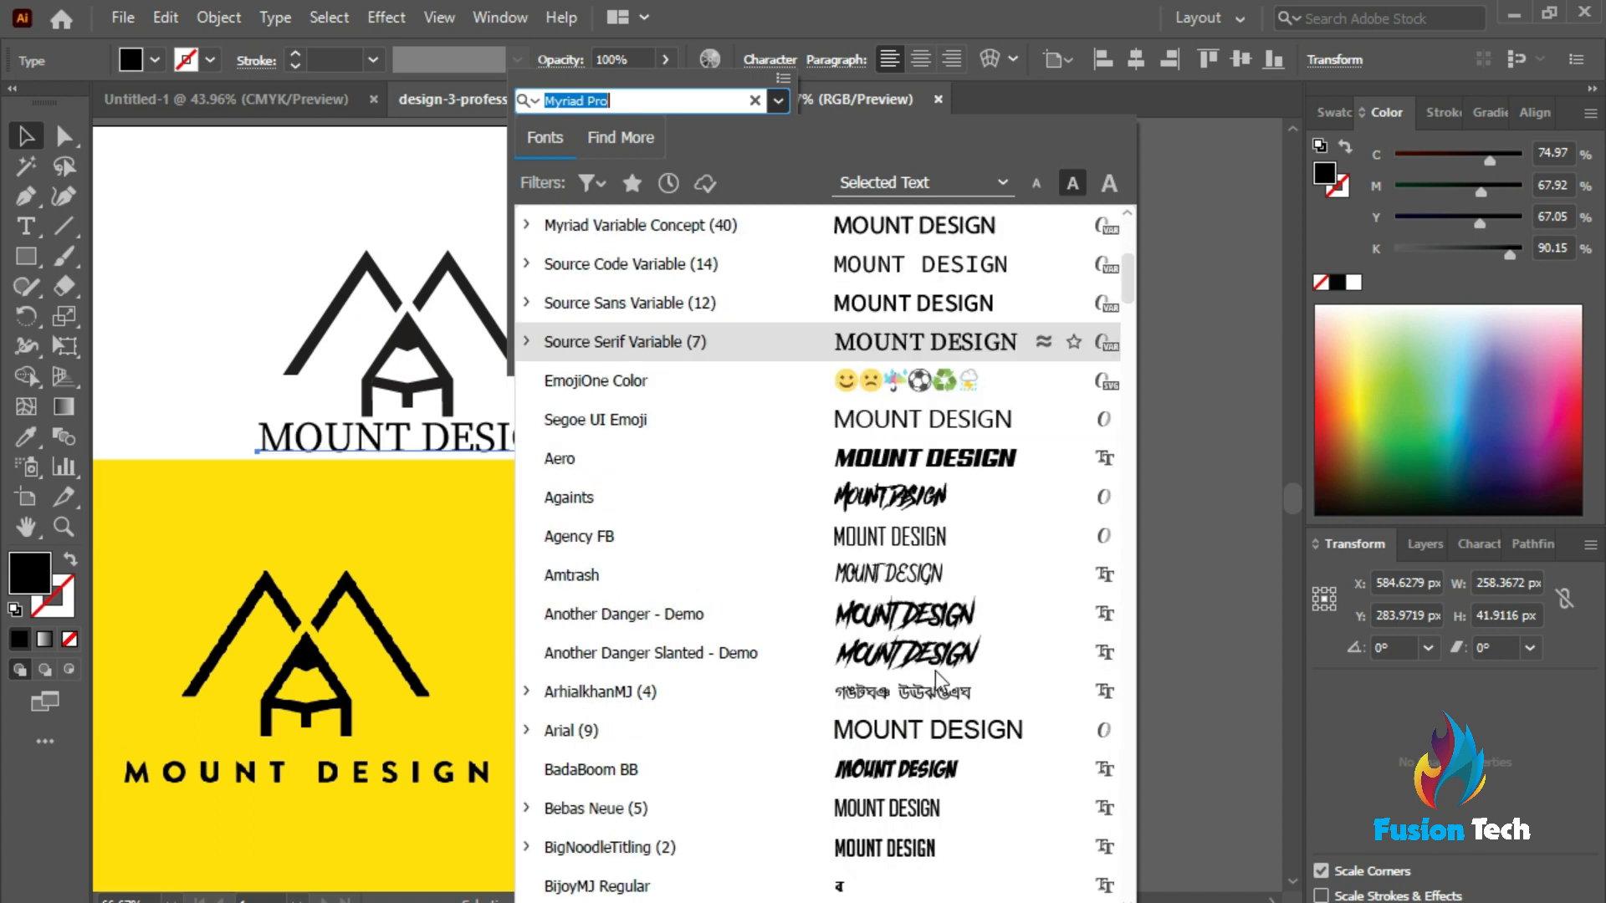
{"action": "scroll", "coordinate": [930, 661], "scroll_direction": "up", "scroll_amount": 3}
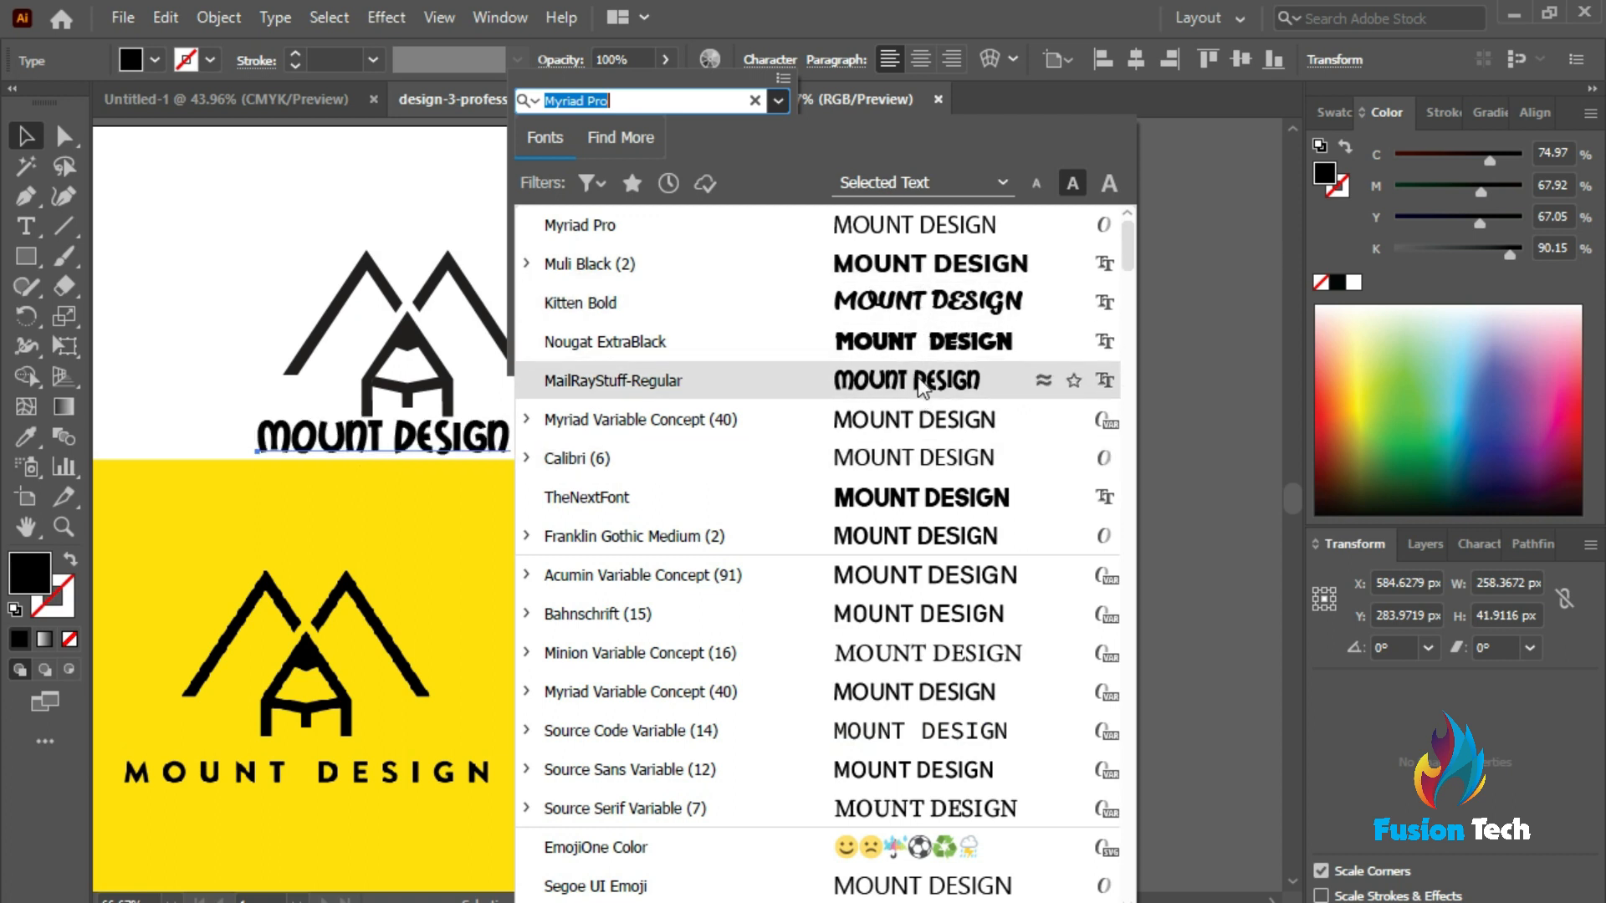
{"action": "left_click", "coordinate": [920, 345]}
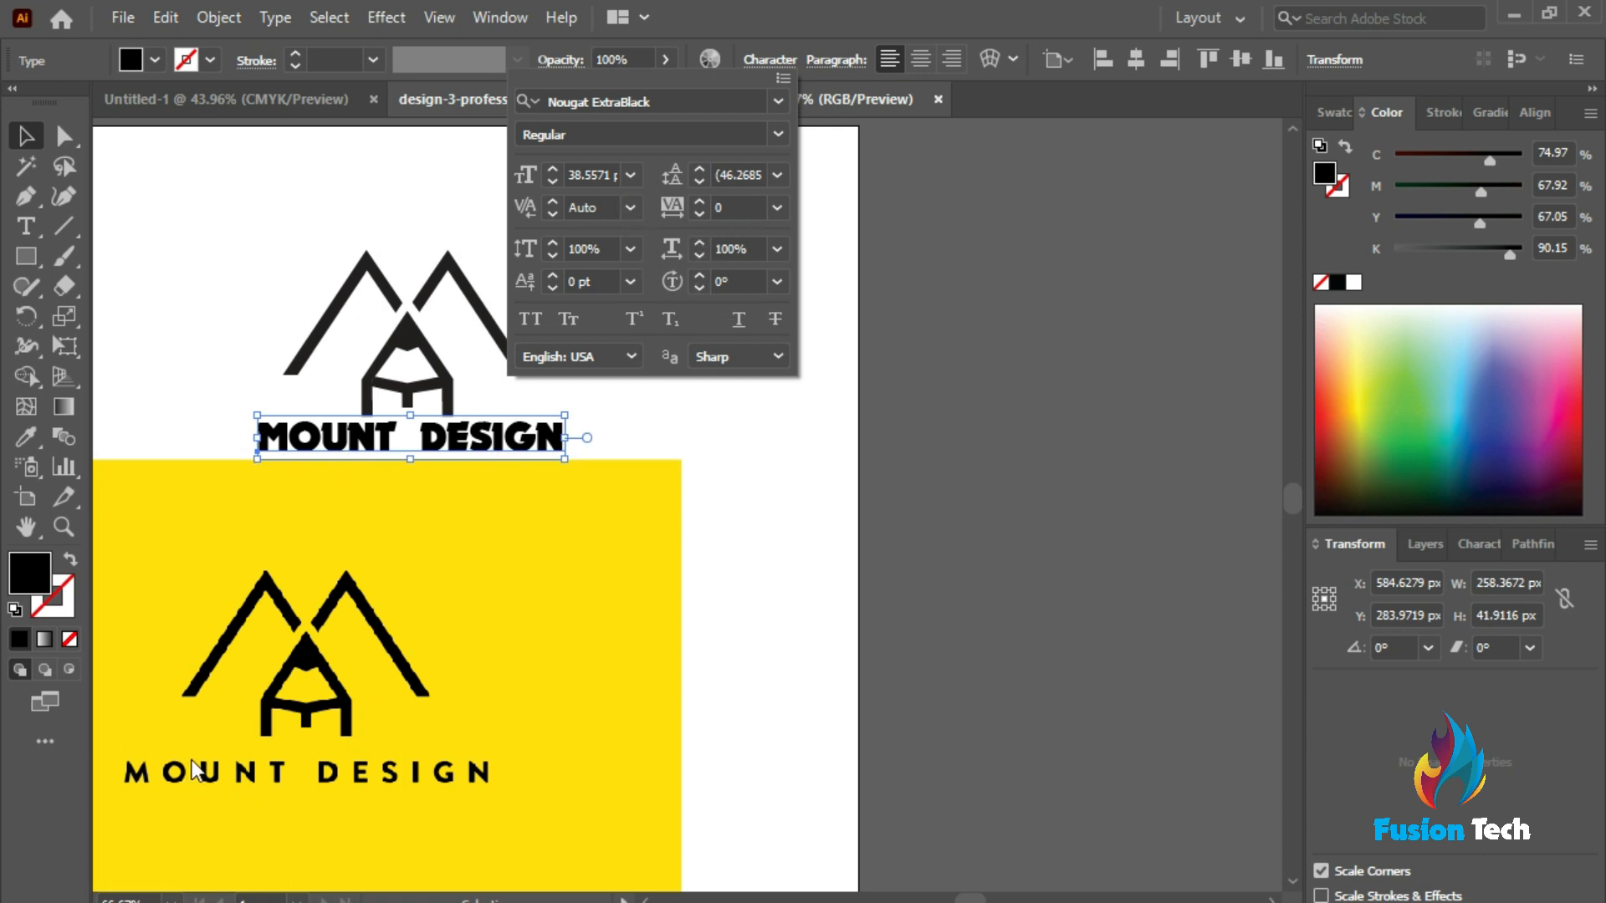
Set the tracking of the MOUNT DESIGN text to 100
{"action": "left_click", "coordinate": [740, 208]}
{"action": "type", "text": "010"}
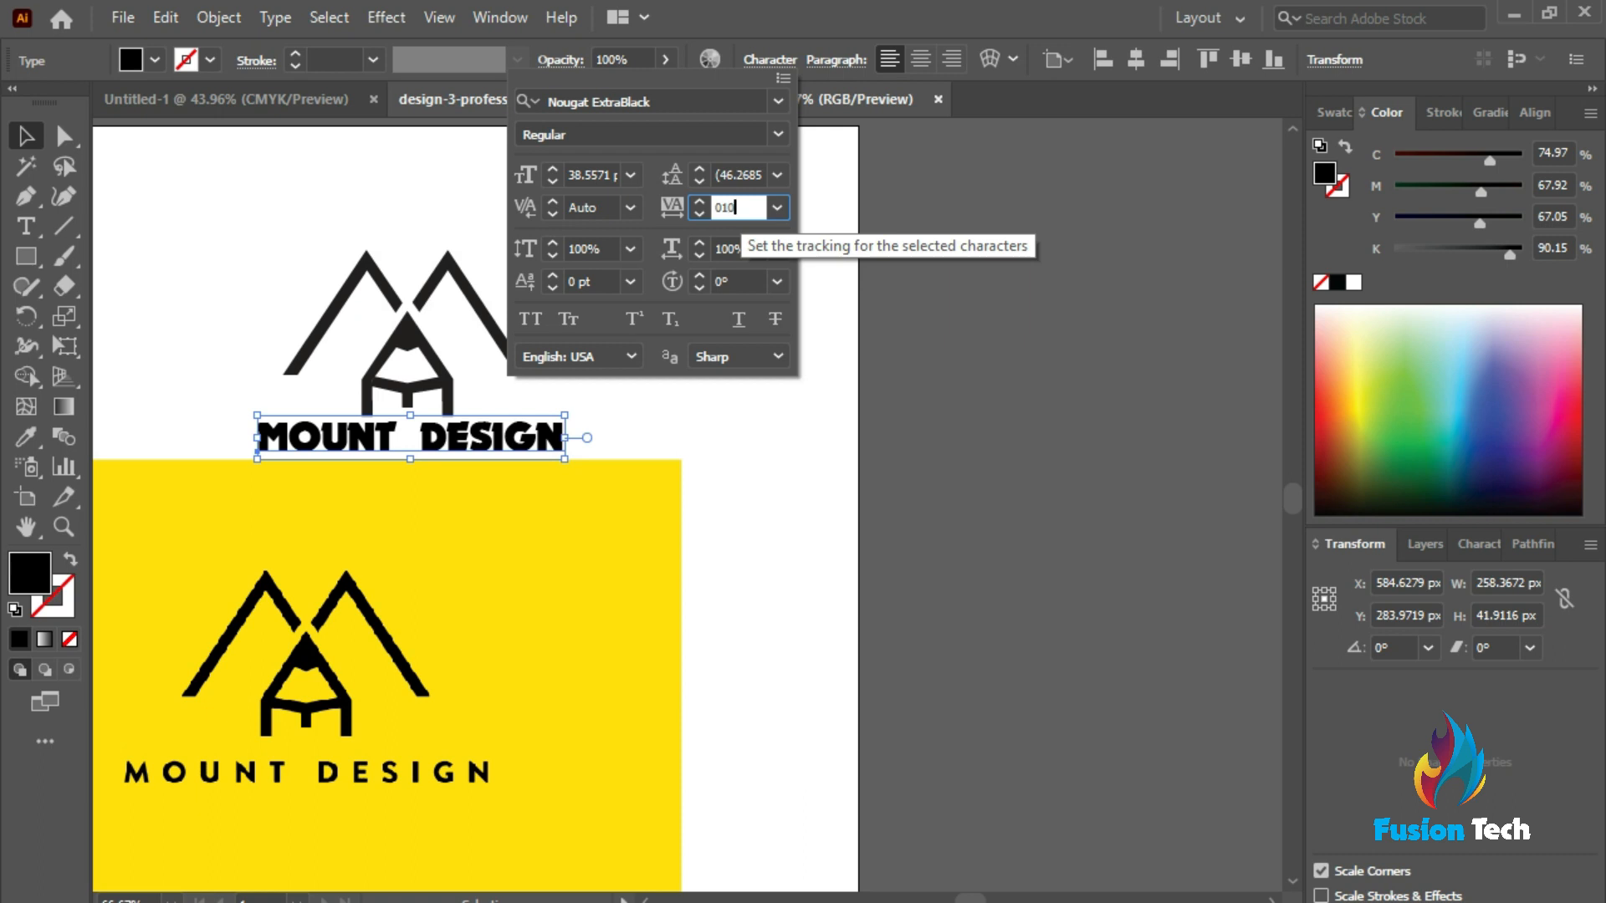
{"action": "key", "text": "BackSpace"}
{"action": "key", "text": "BackSpace"}
{"action": "key", "text": "BackSpace"}
{"action": "type", "text": "100"}
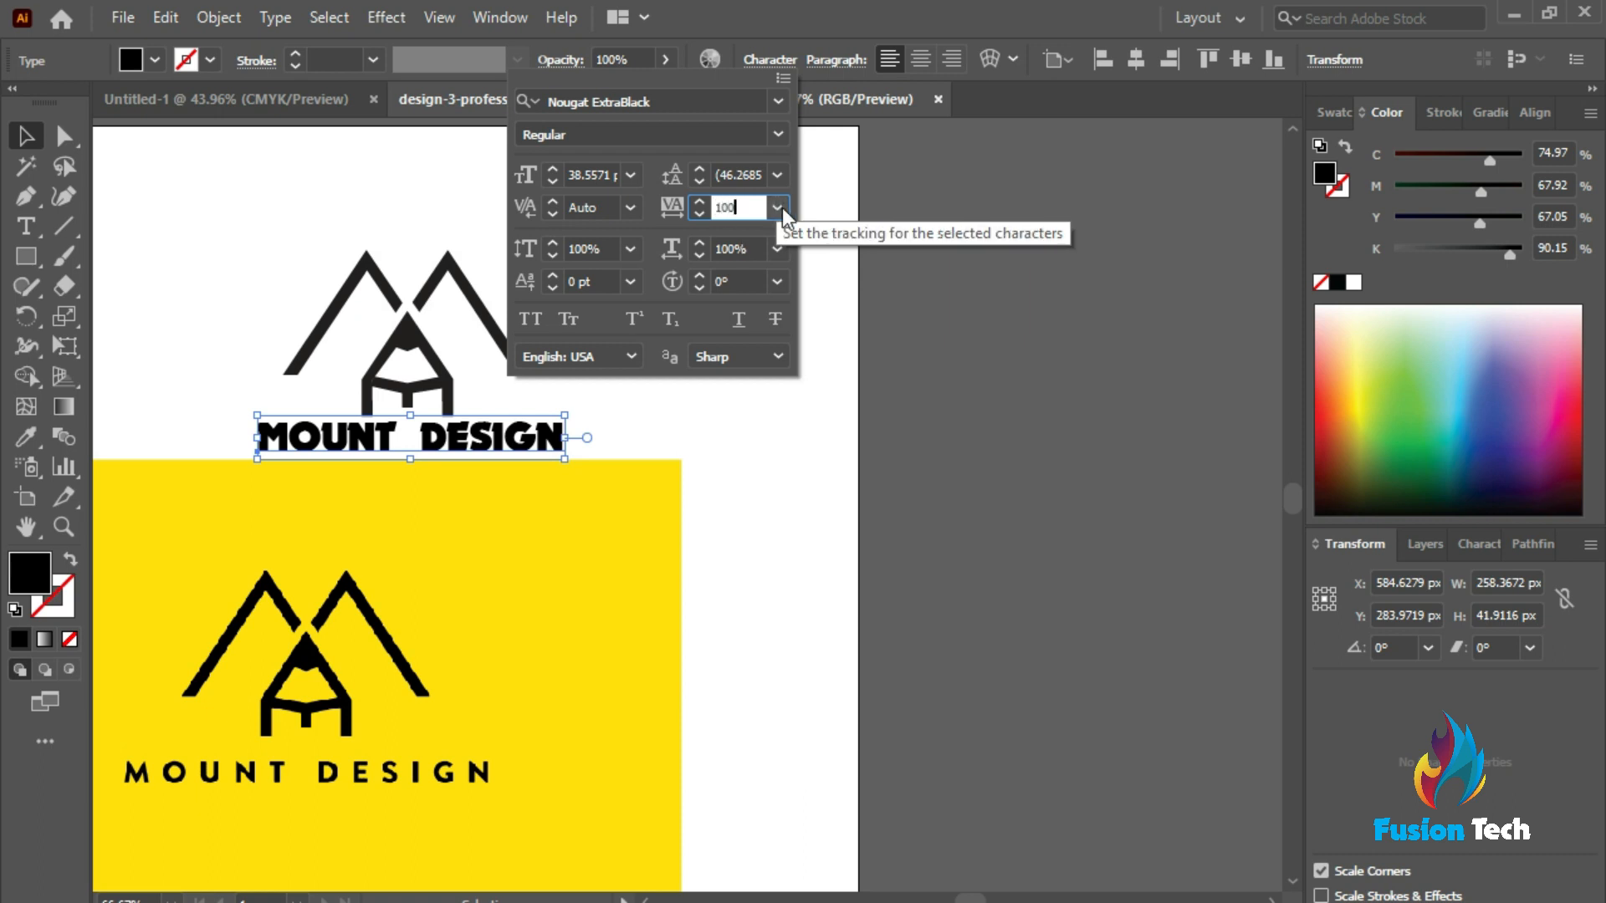
{"action": "left_click", "coordinate": [777, 207]}
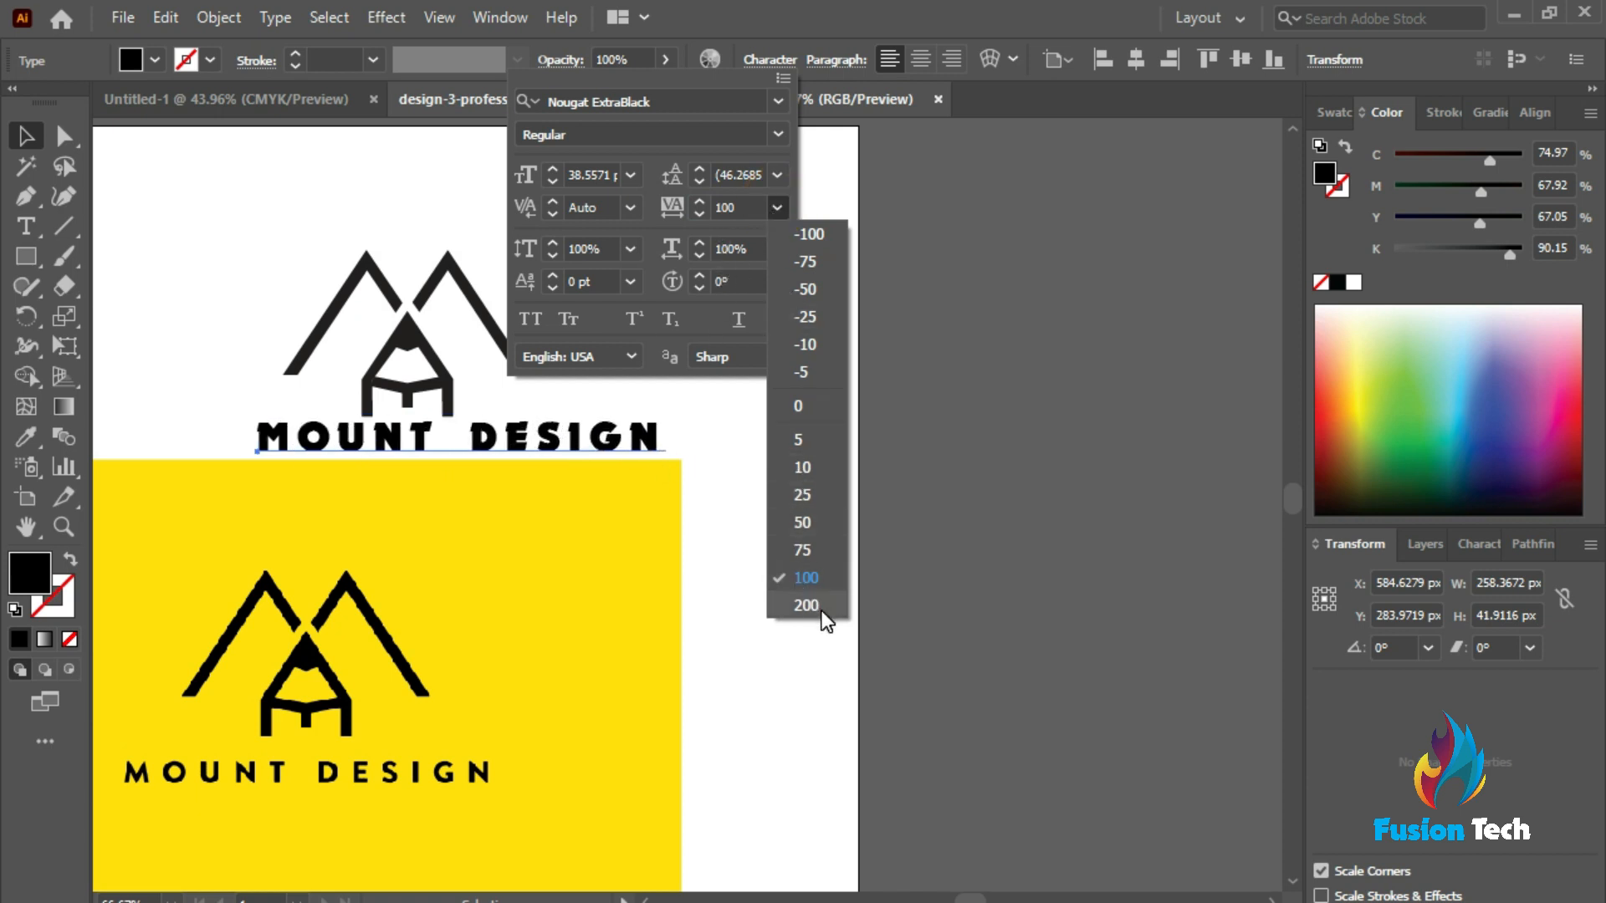
{"action": "left_click", "coordinate": [680, 465]}
Shift the MOUNT DESIGN text sideways so it is centred beneath the pencil of the vector logo, and deselect it
{"action": "left_click", "coordinate": [588, 439]}
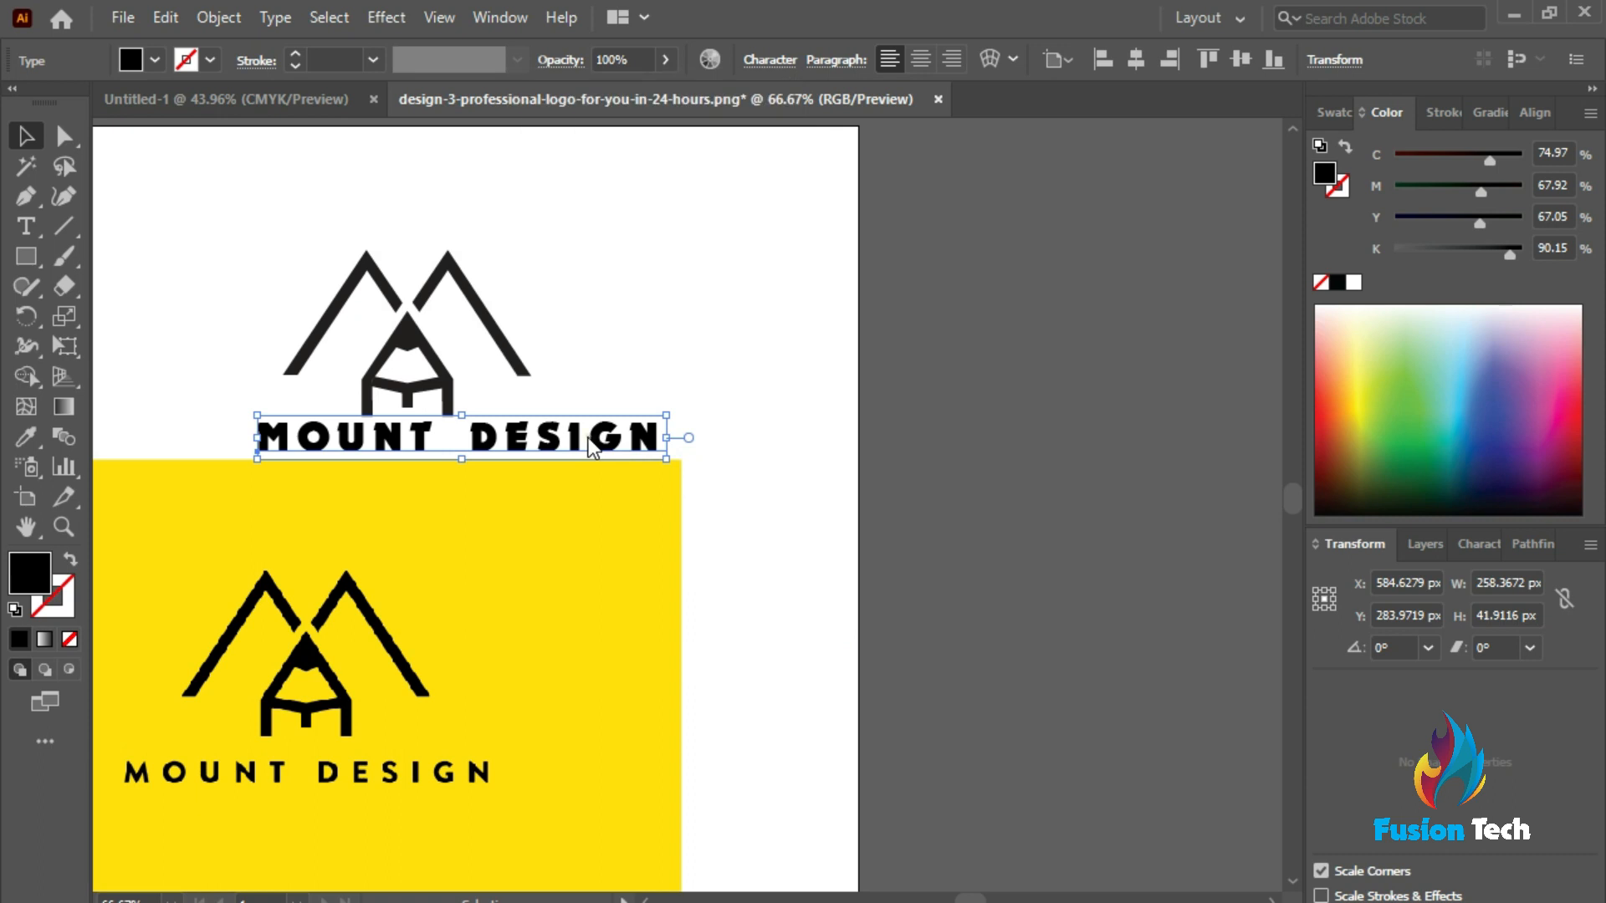
{"action": "left_click_drag", "start_coordinate": [560, 443], "coordinate": [513, 440]}
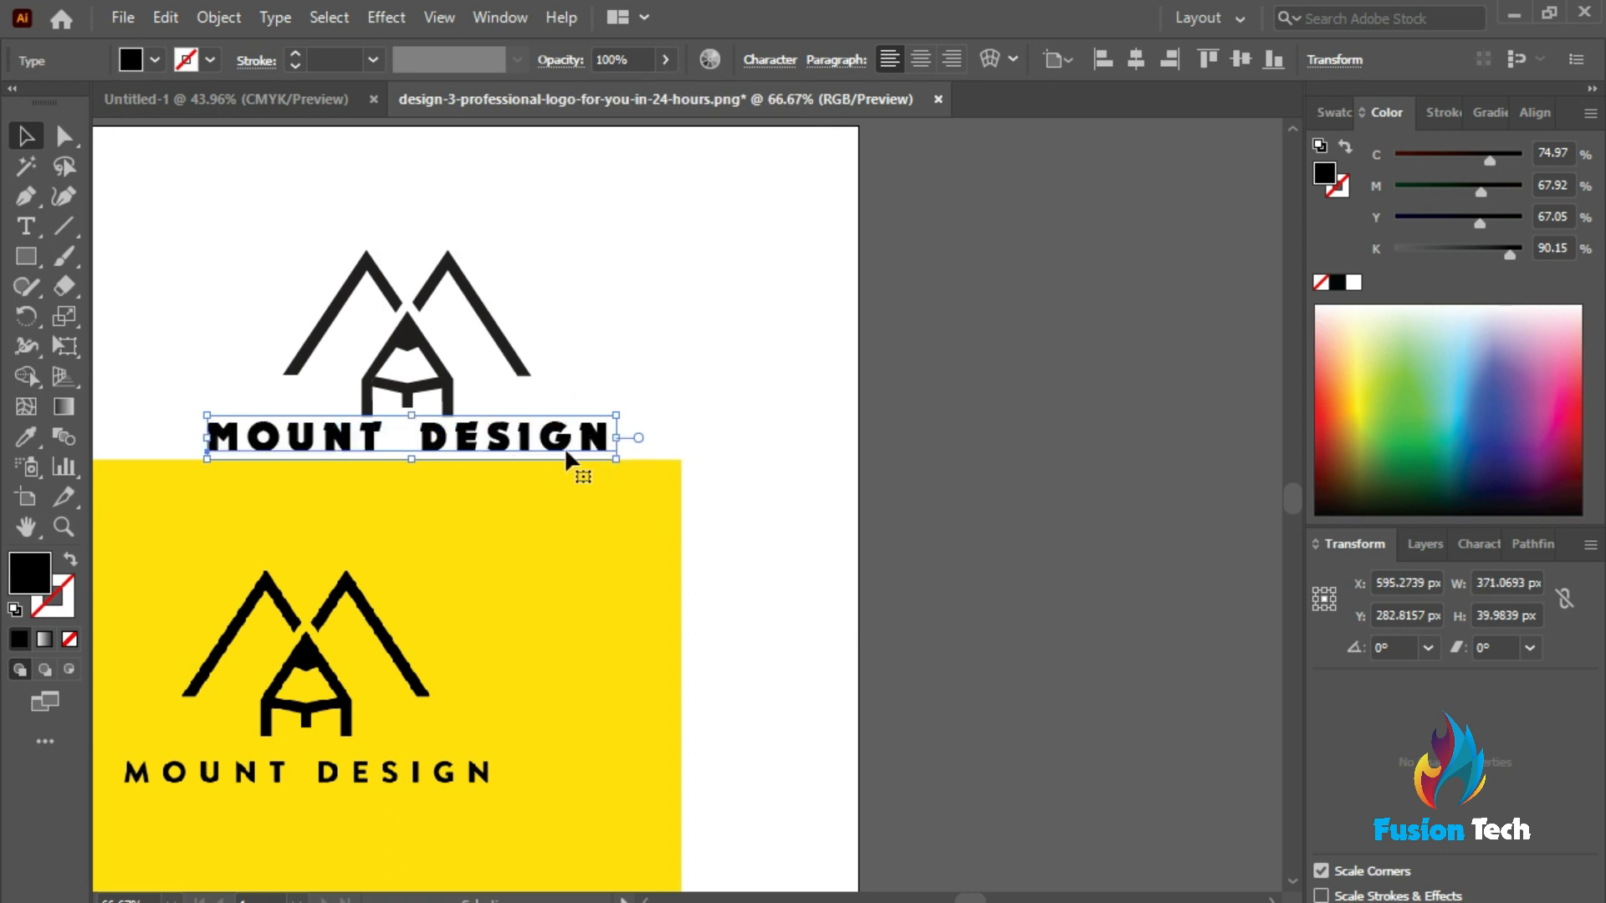
{"action": "left_click", "coordinate": [760, 491]}
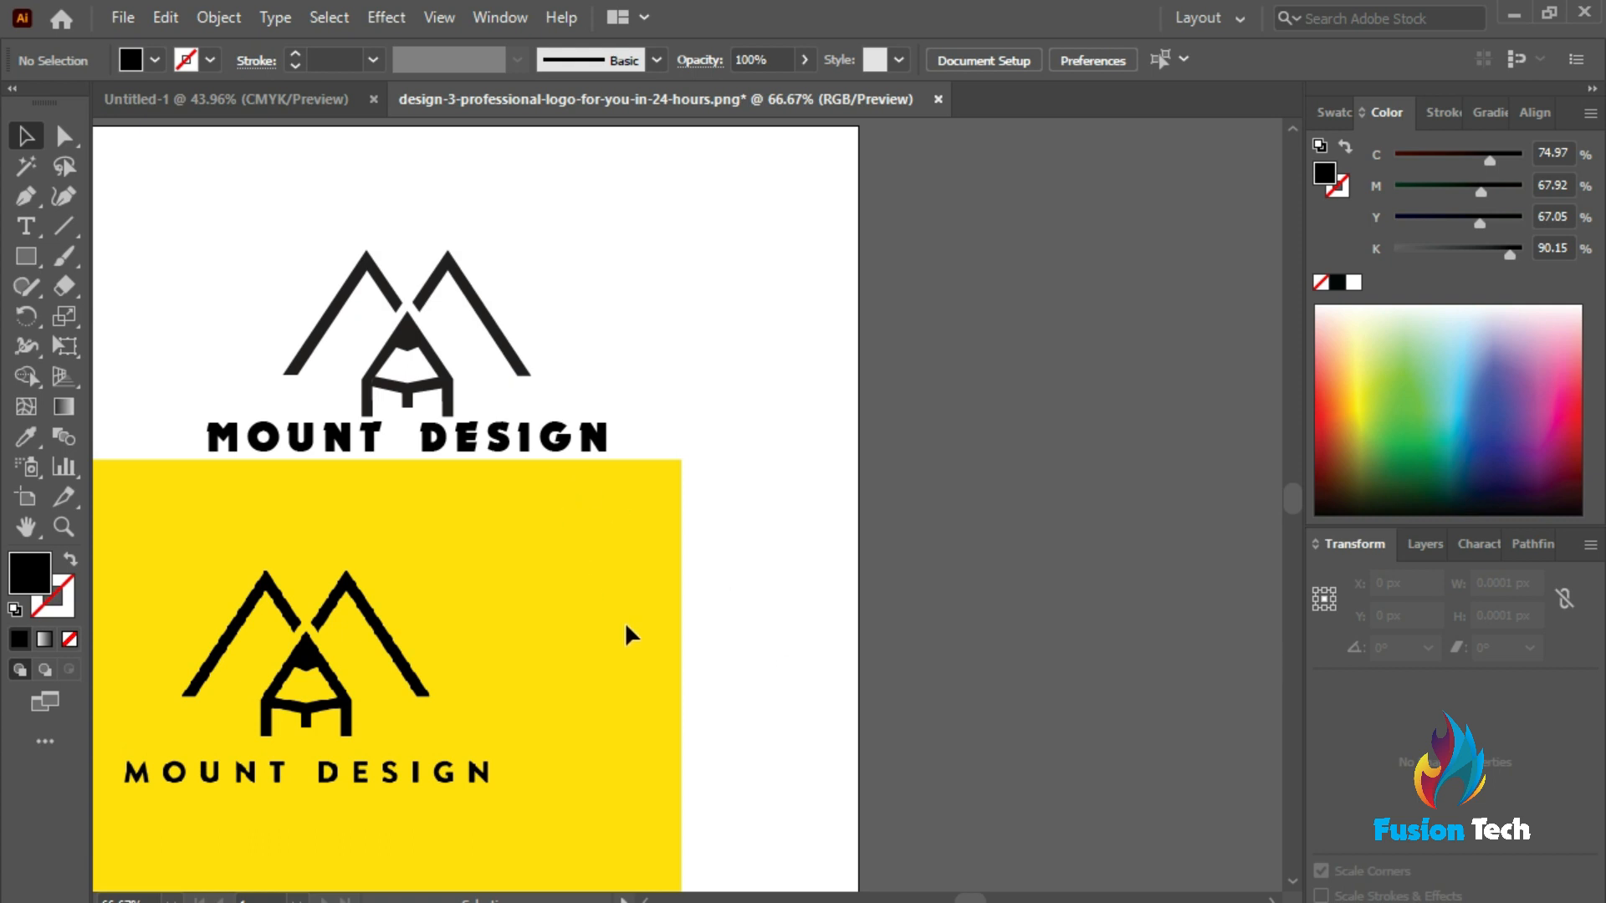
Browse the font list with the MOUNT DESIGN text selected, set its font to Microsoft Sans Serif and check its available styles
{"action": "left_click", "coordinate": [573, 452]}
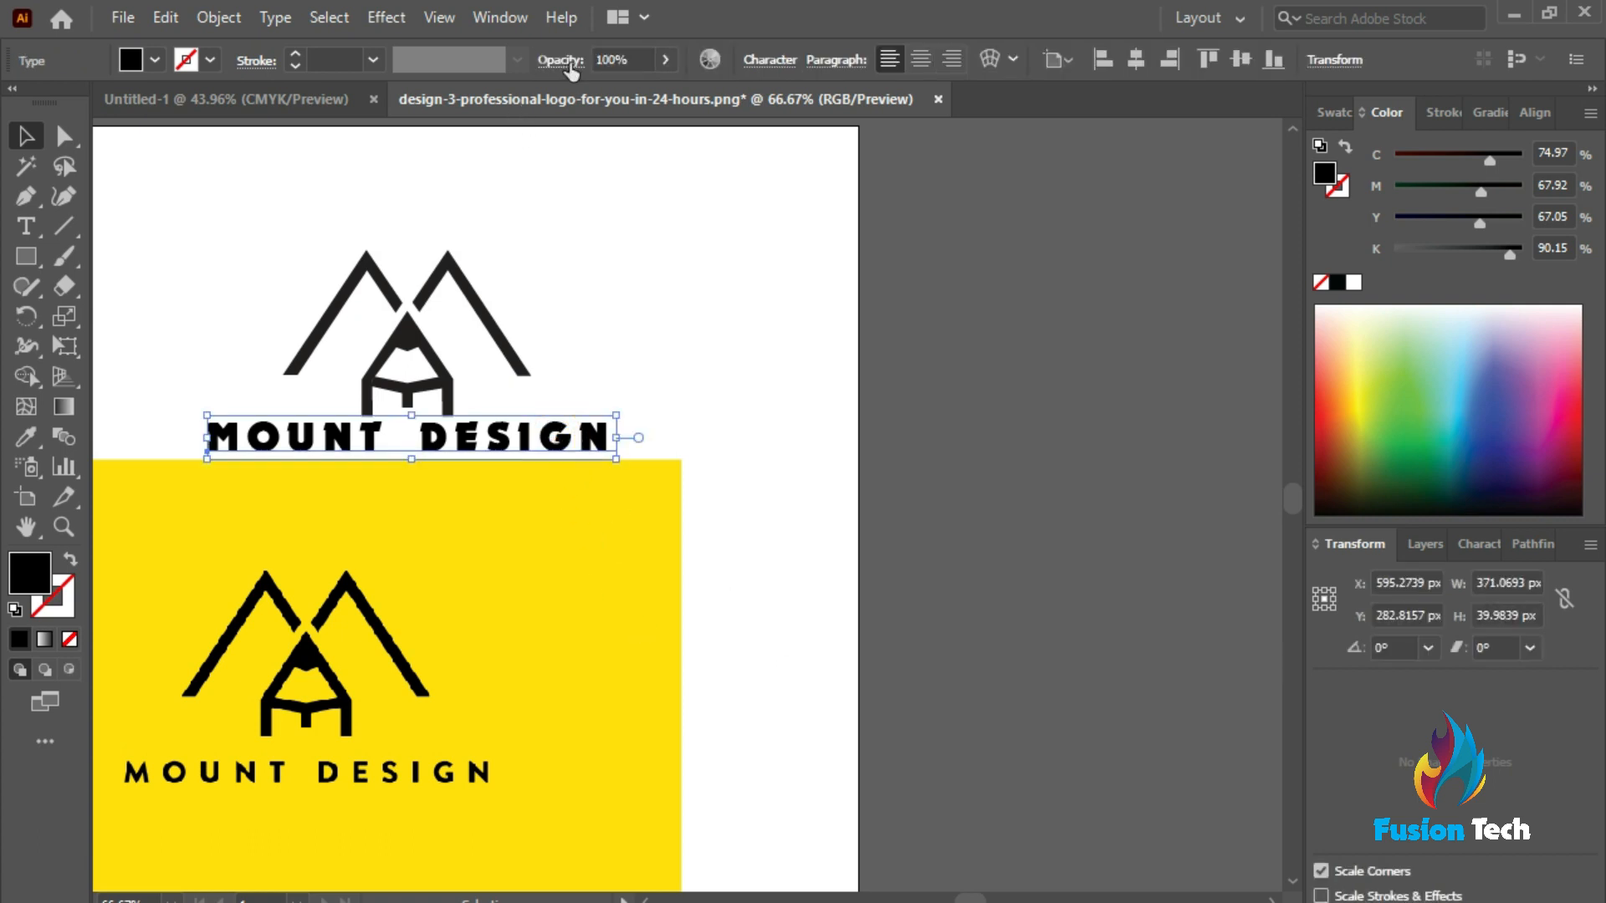
{"action": "left_click", "coordinate": [768, 59]}
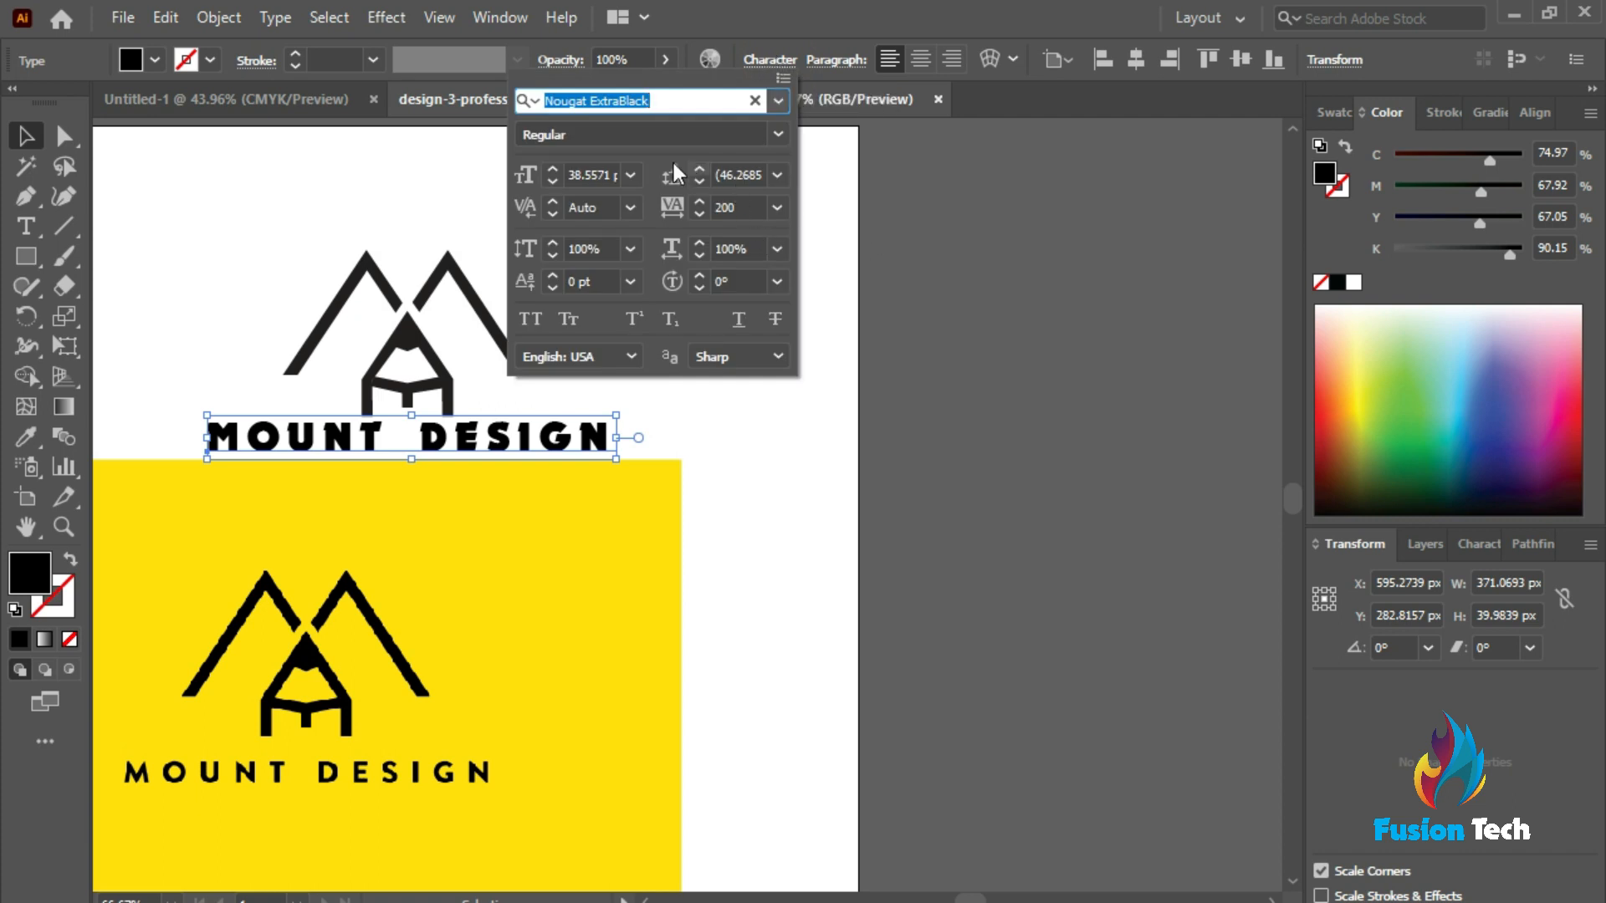
{"action": "left_click", "coordinate": [778, 100]}
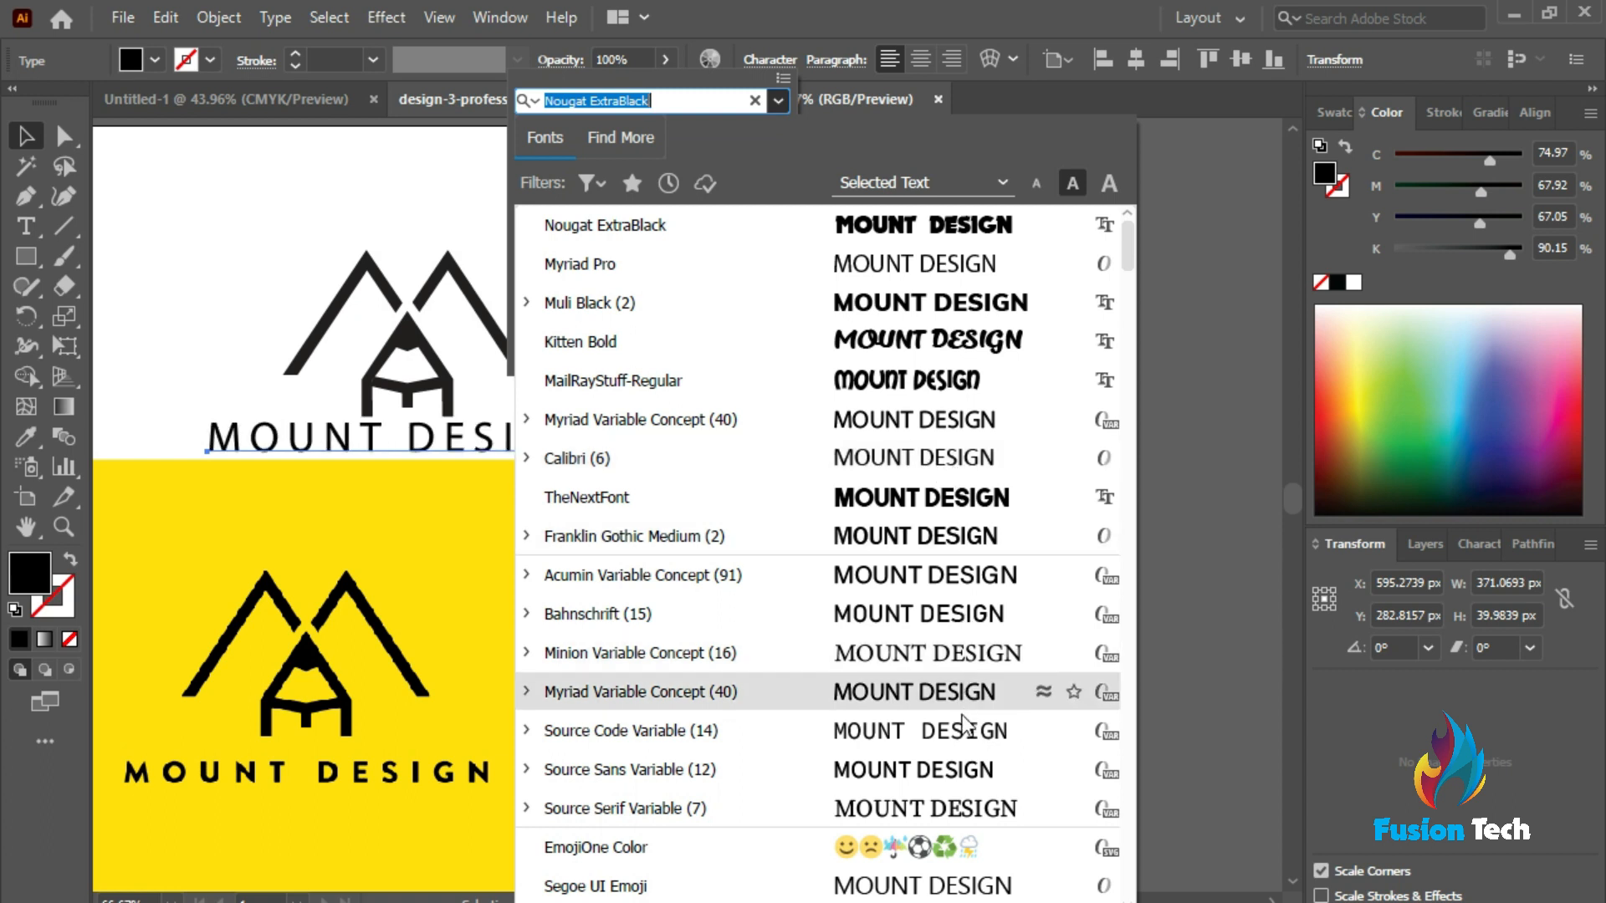
{"action": "scroll", "coordinate": [952, 740], "scroll_direction": "down", "scroll_amount": 5}
{"action": "scroll", "coordinate": [972, 731], "scroll_direction": "down", "scroll_amount": 5}
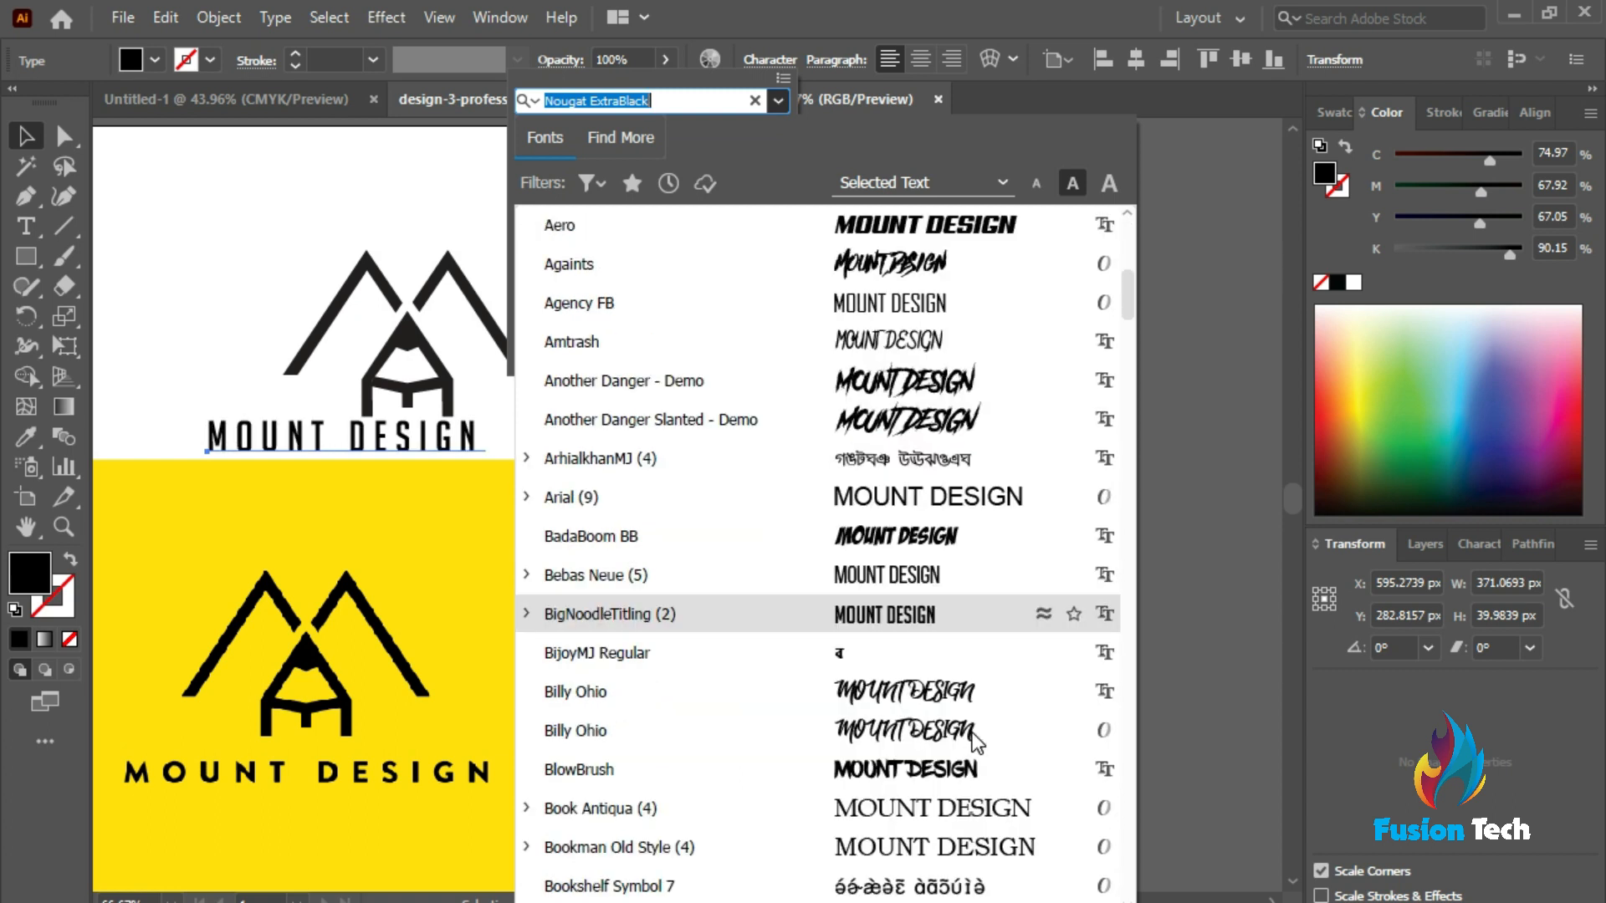
{"action": "scroll", "coordinate": [975, 736], "scroll_direction": "down", "scroll_amount": 2}
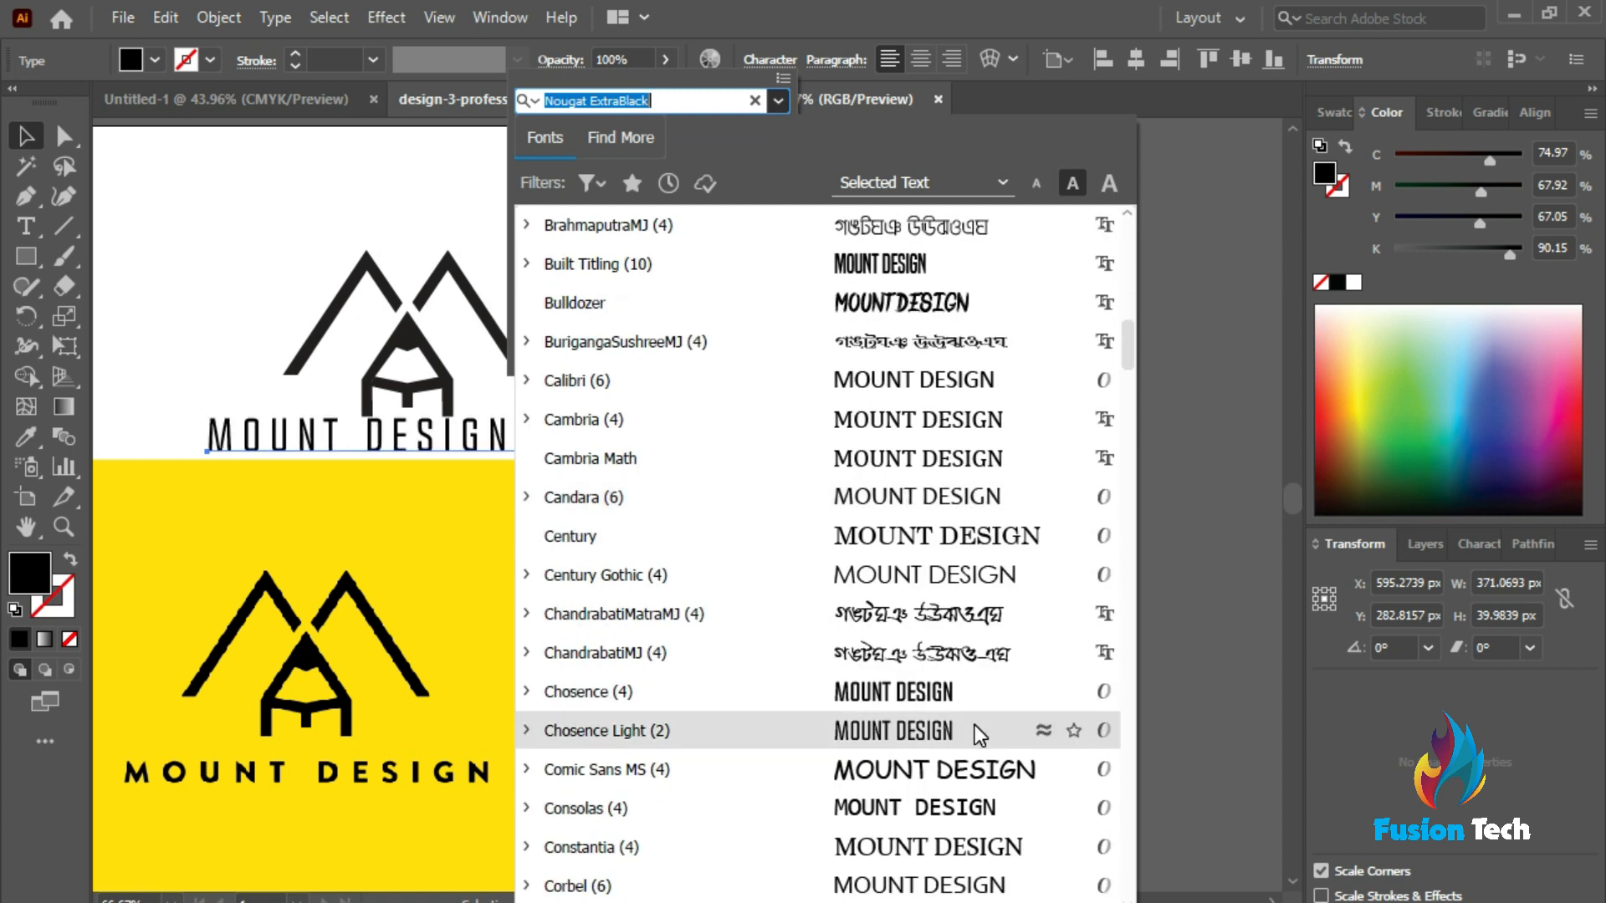
{"action": "scroll", "coordinate": [976, 728], "scroll_direction": "down", "scroll_amount": 1}
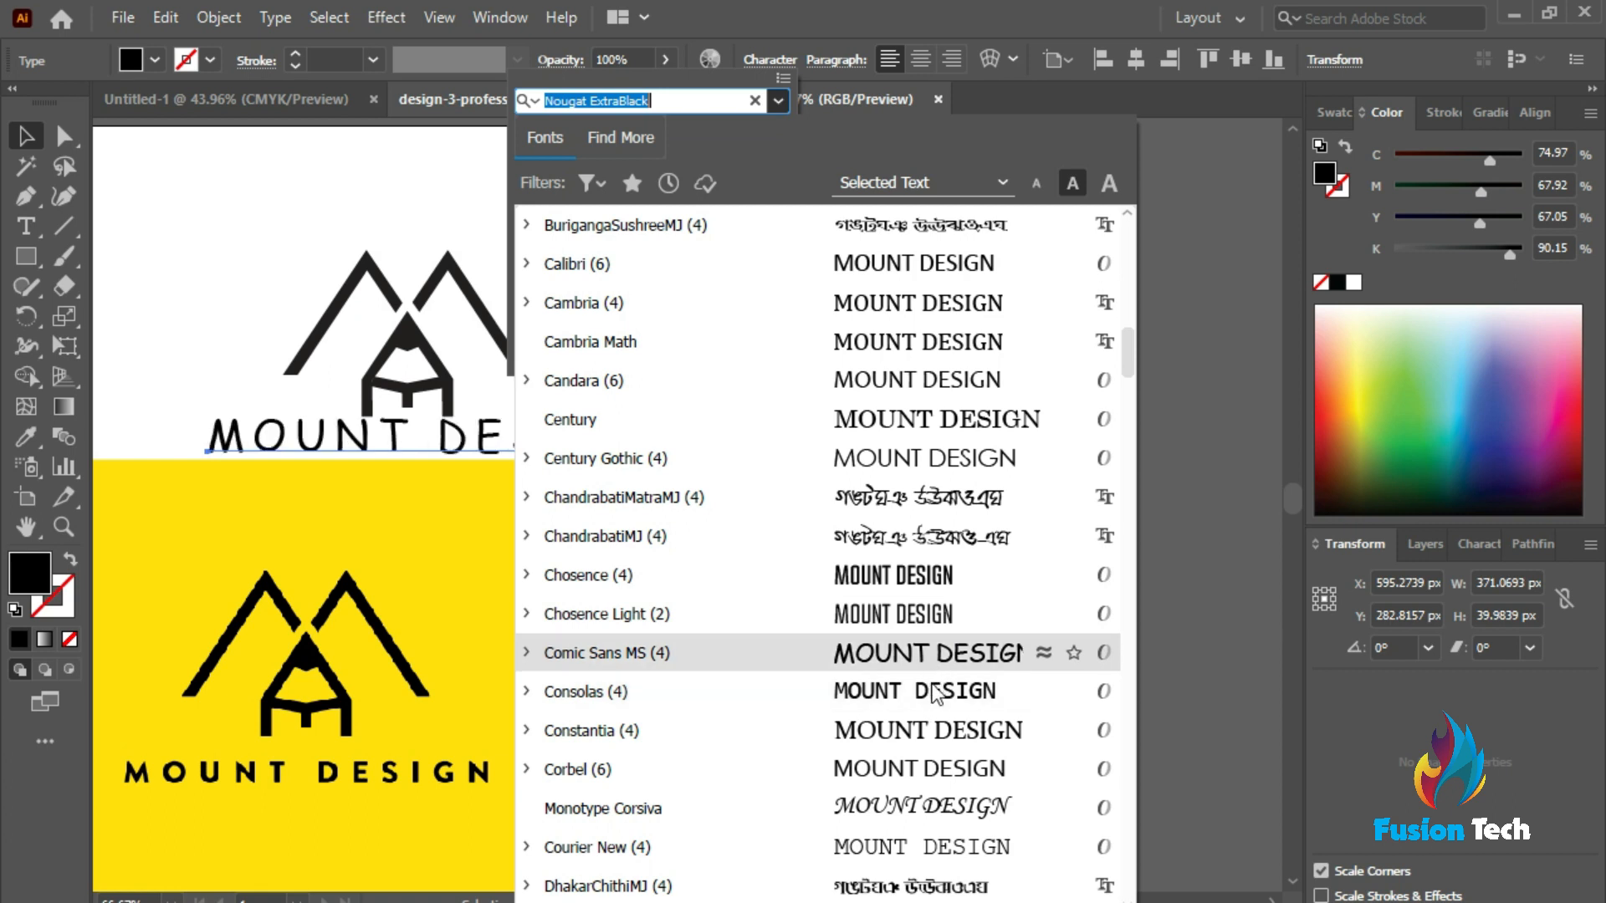
{"action": "scroll", "coordinate": [933, 782], "scroll_direction": "down", "scroll_amount": 2}
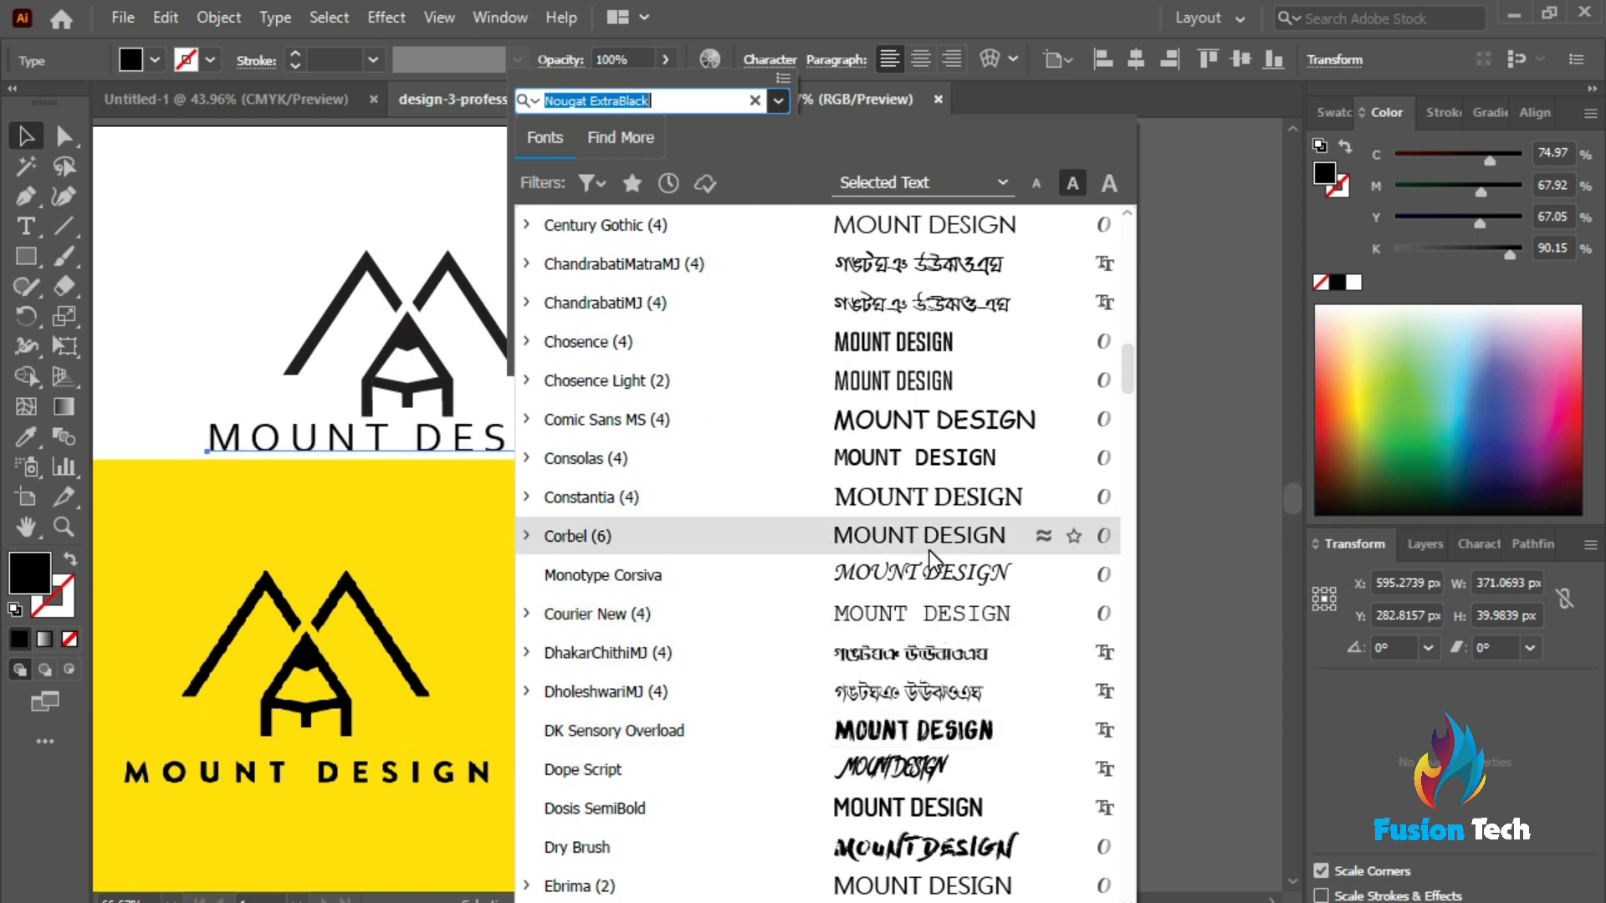
{"action": "scroll", "coordinate": [931, 550], "scroll_direction": "down", "scroll_amount": 9}
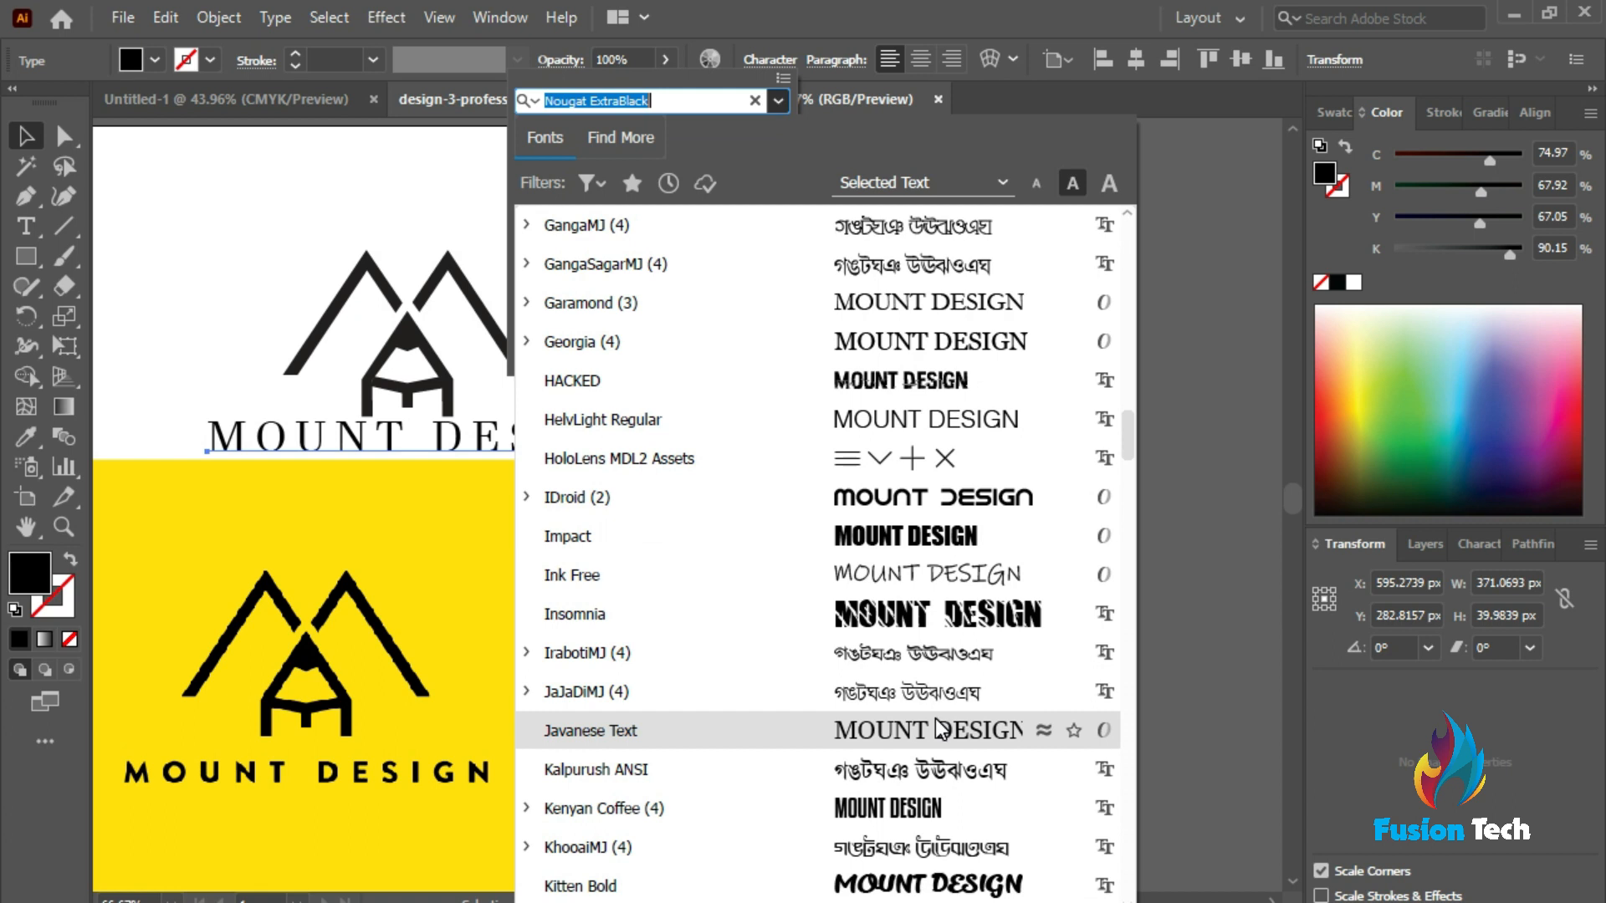
{"action": "scroll", "coordinate": [954, 661], "scroll_direction": "down", "scroll_amount": 6}
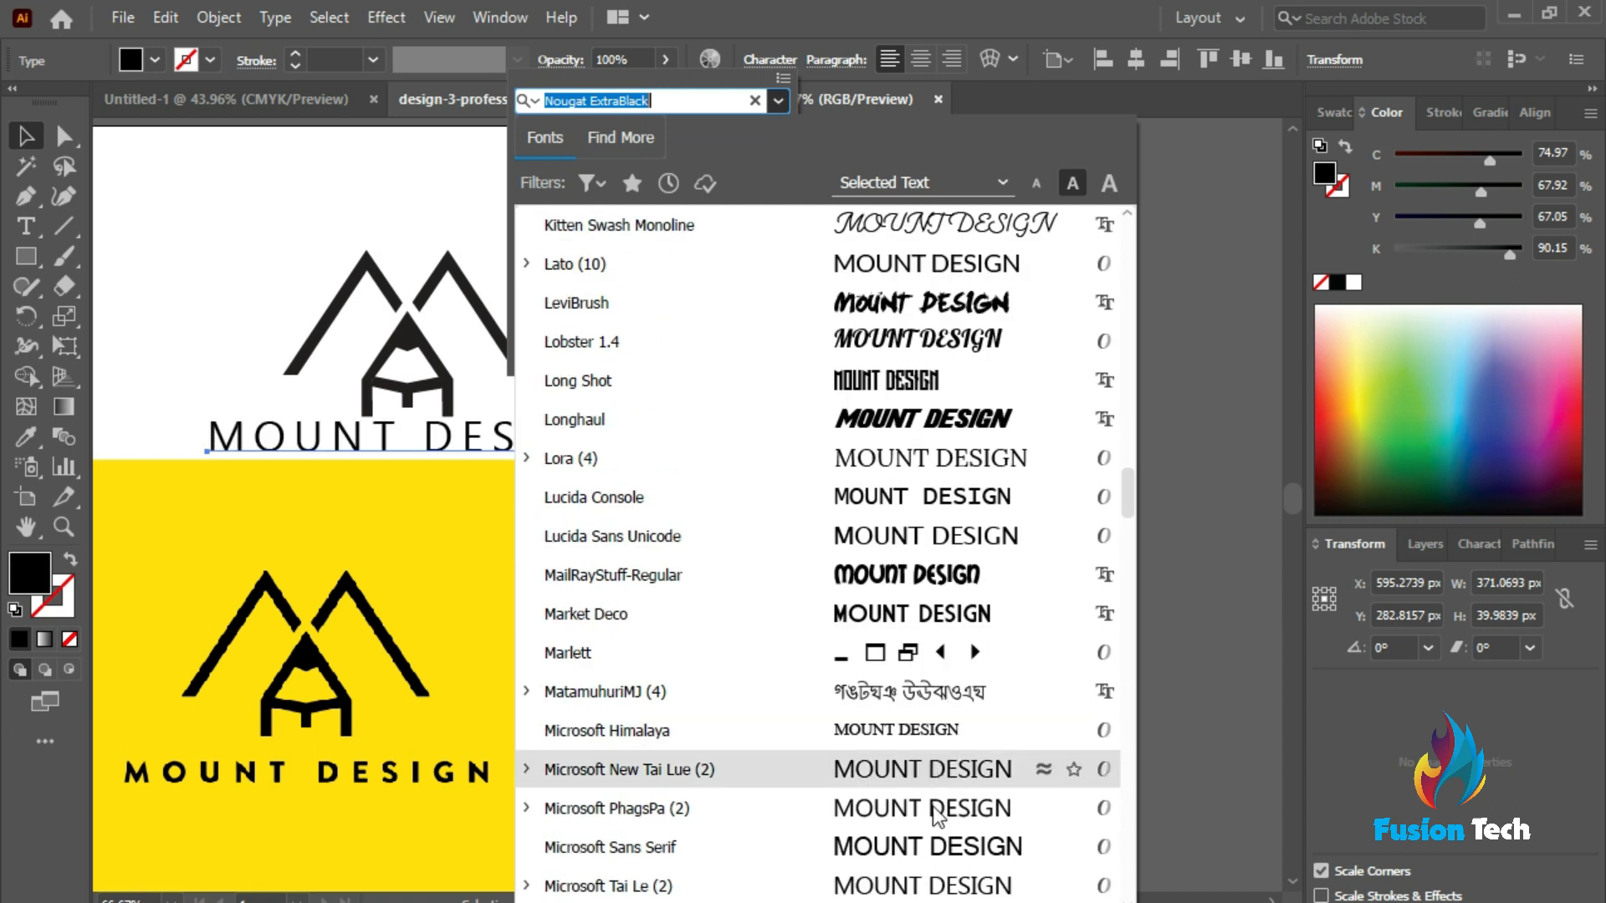
{"action": "left_click", "coordinate": [935, 850]}
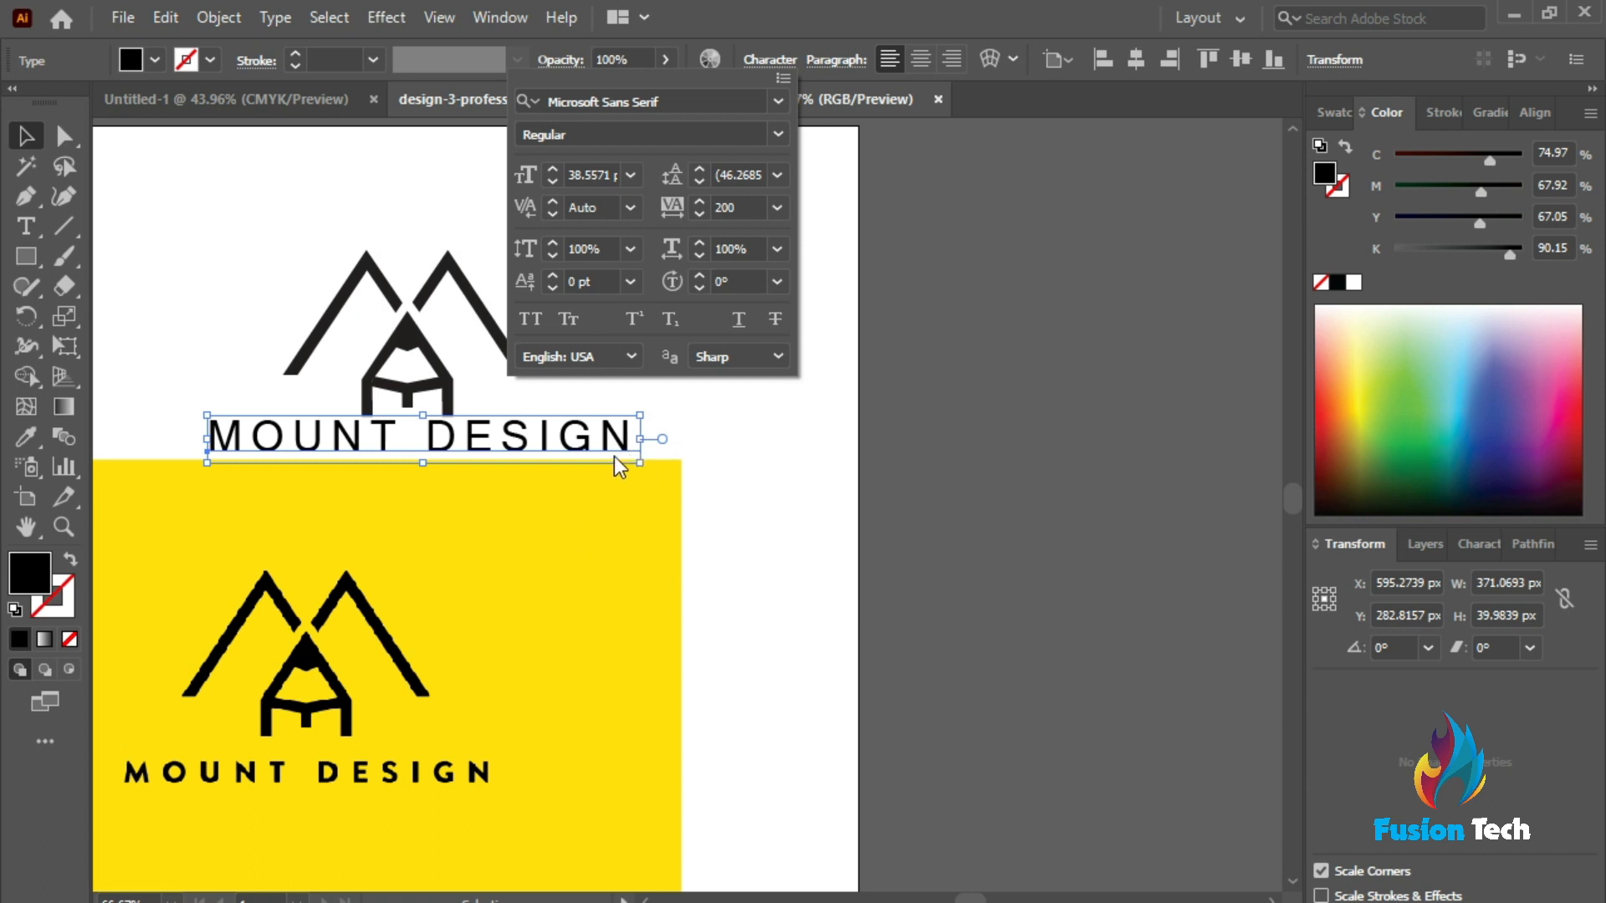
{"action": "left_click", "coordinate": [778, 133]}
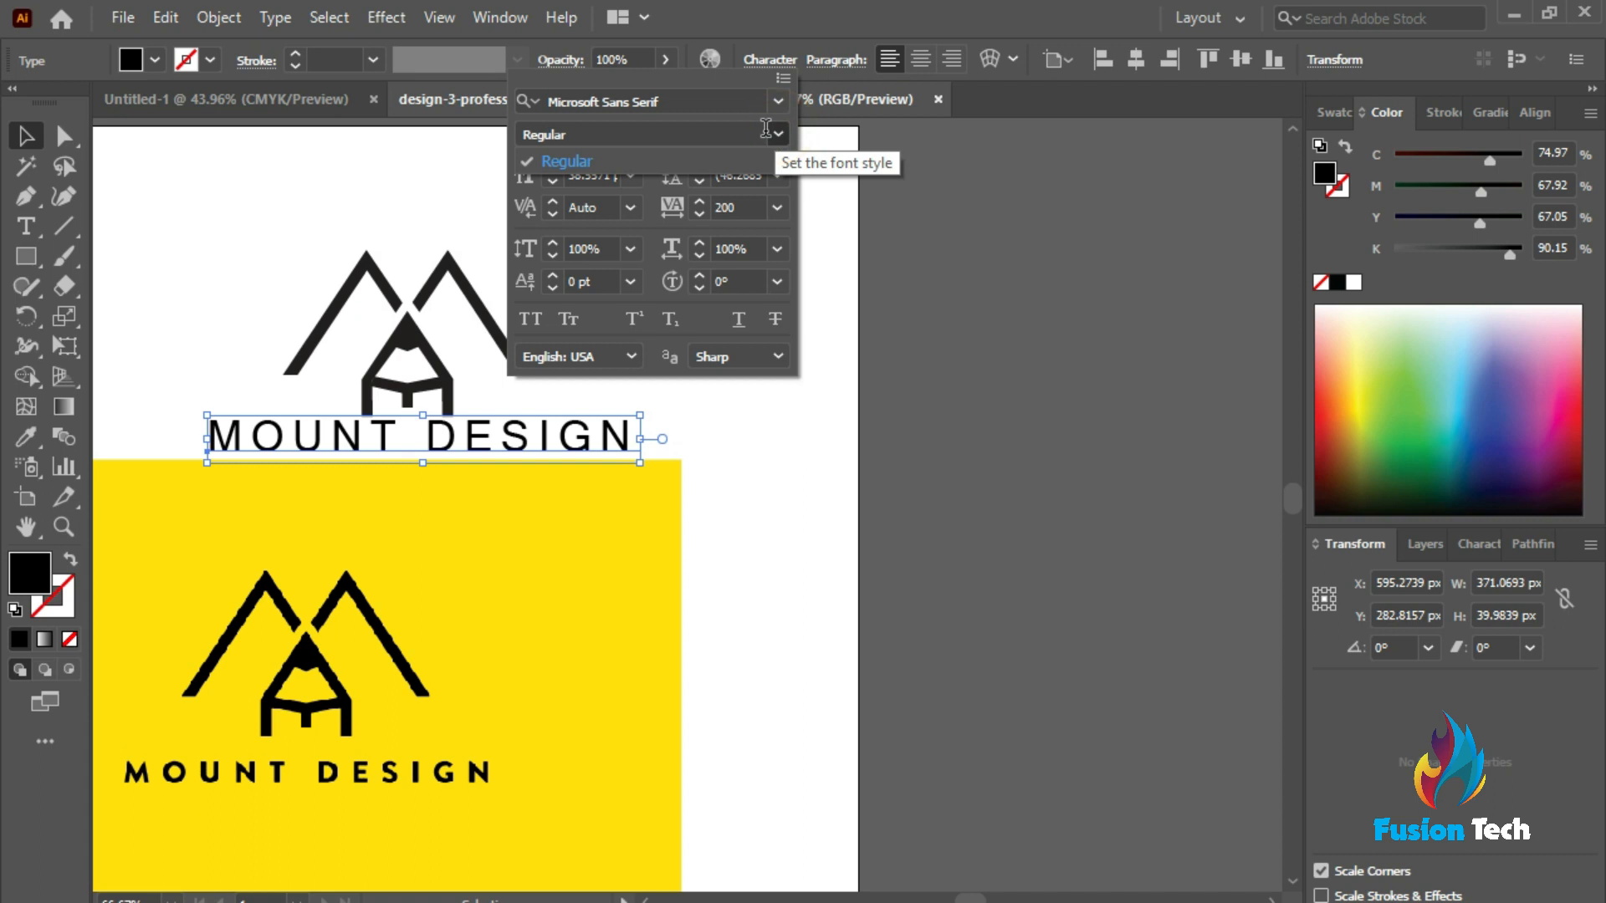
{"action": "left_click", "coordinate": [780, 100]}
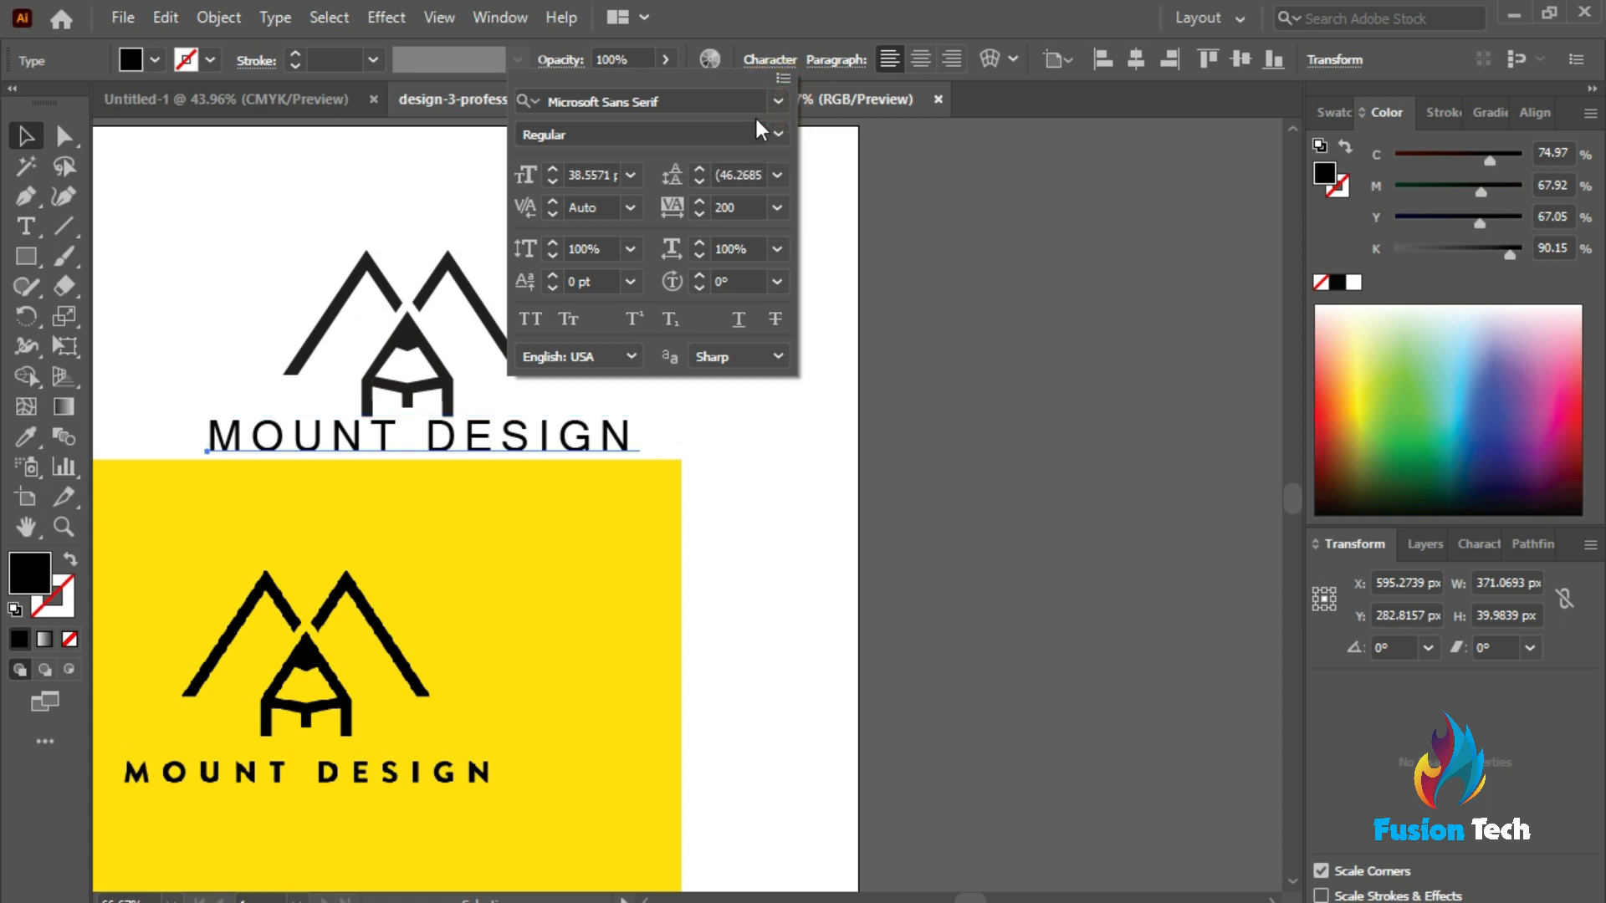
Set the MOUNT DESIGN text to Calibri Bold and deselect it
{"action": "left_click", "coordinate": [776, 97]}
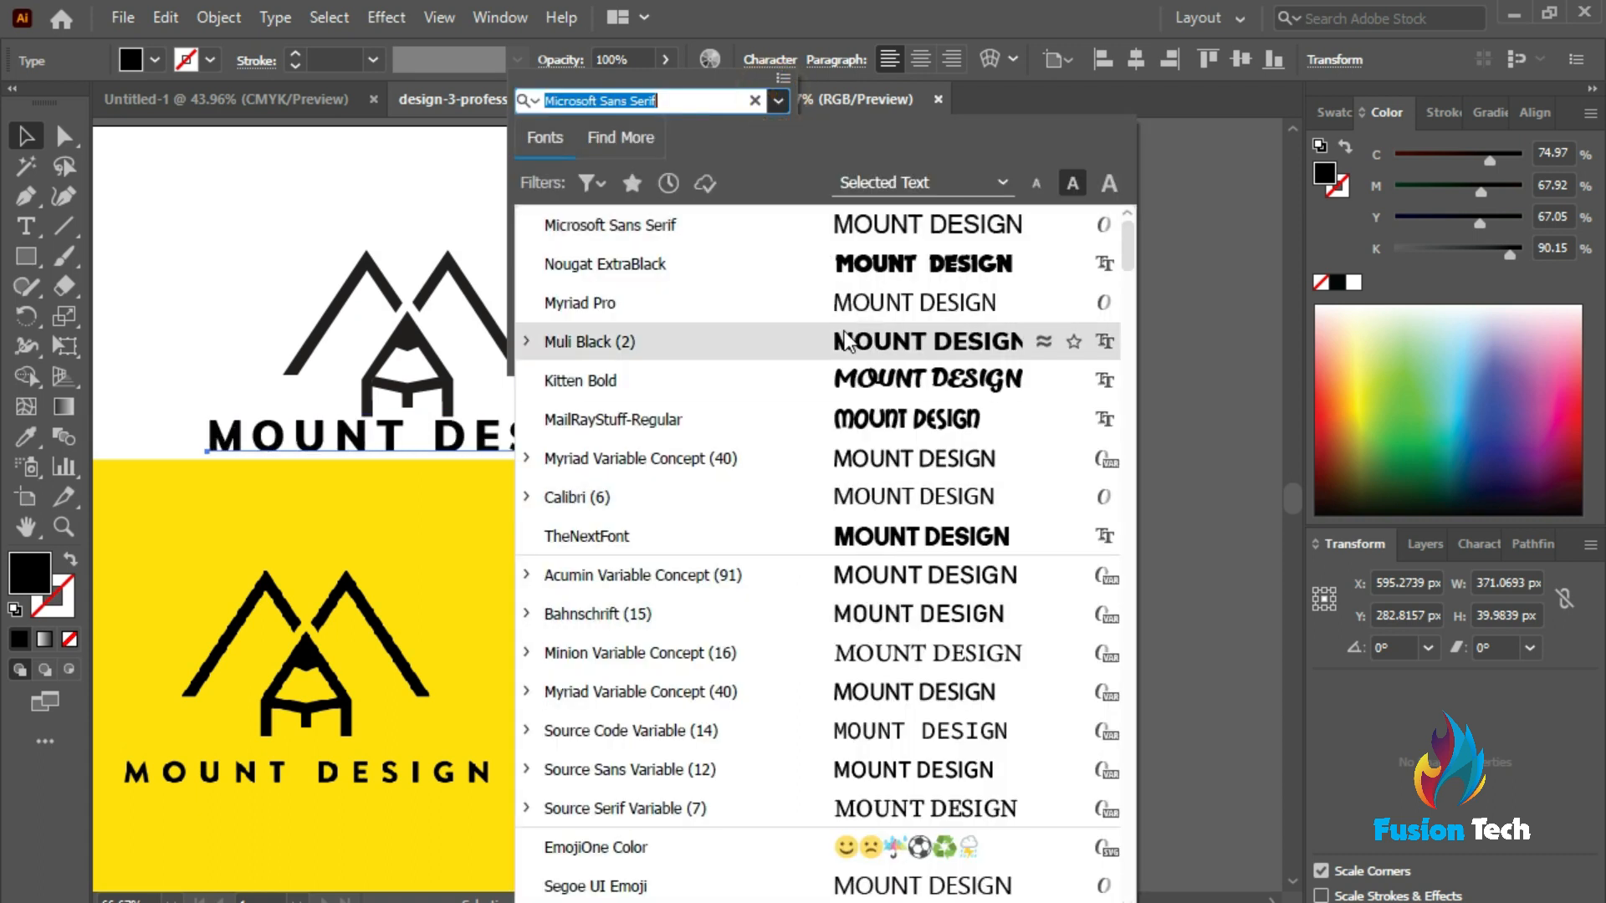
{"action": "left_click", "coordinate": [910, 499]}
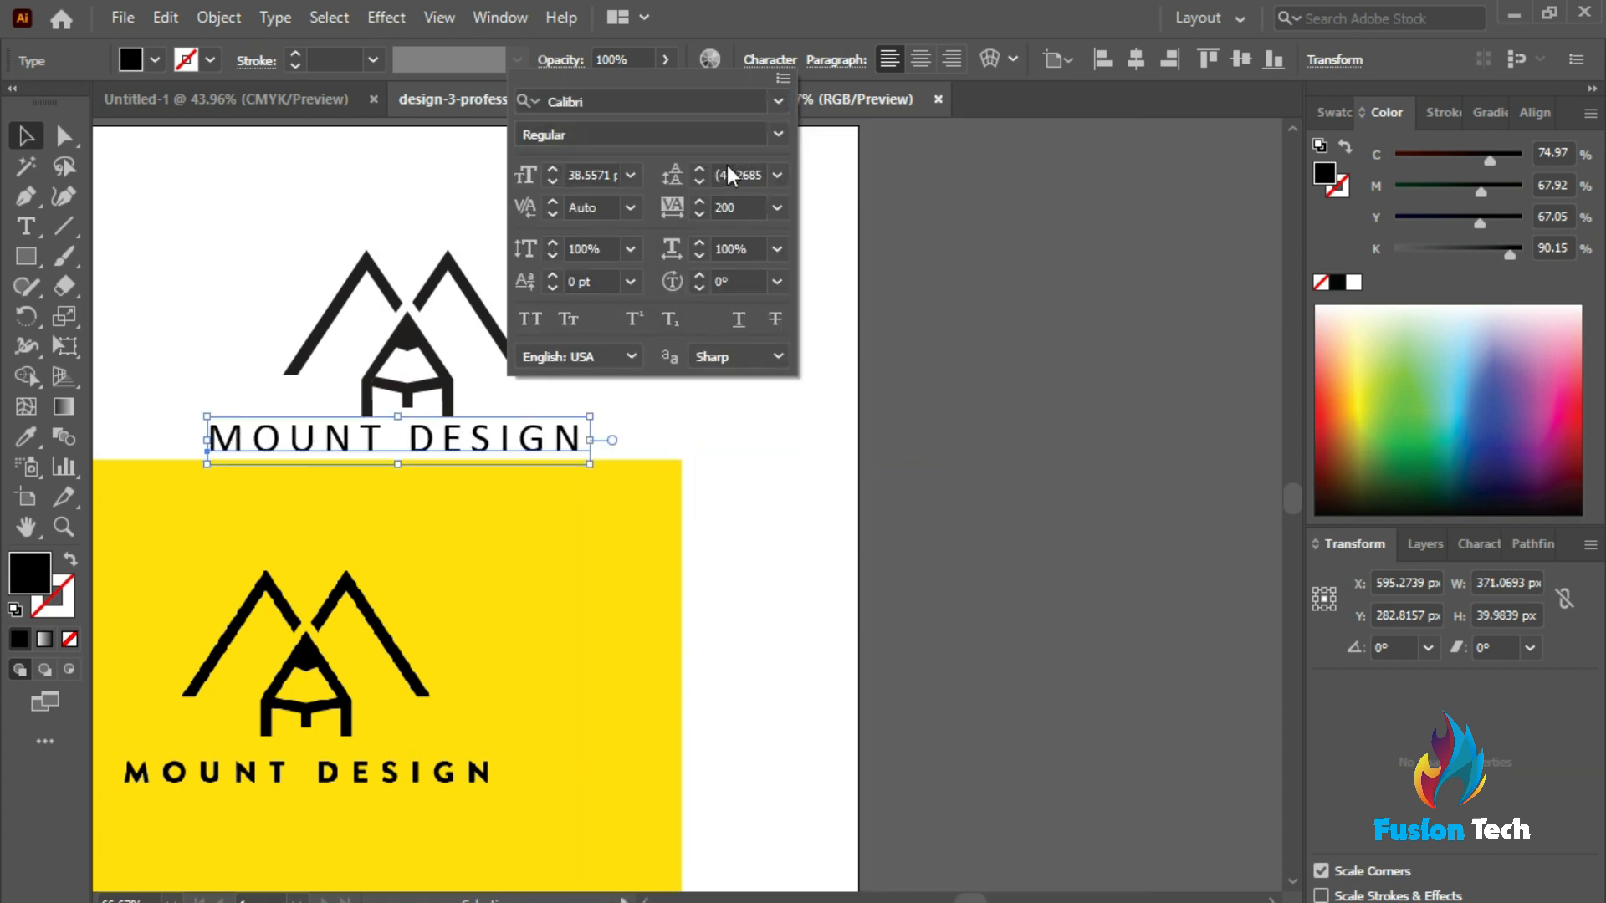
{"action": "left_click", "coordinate": [777, 138]}
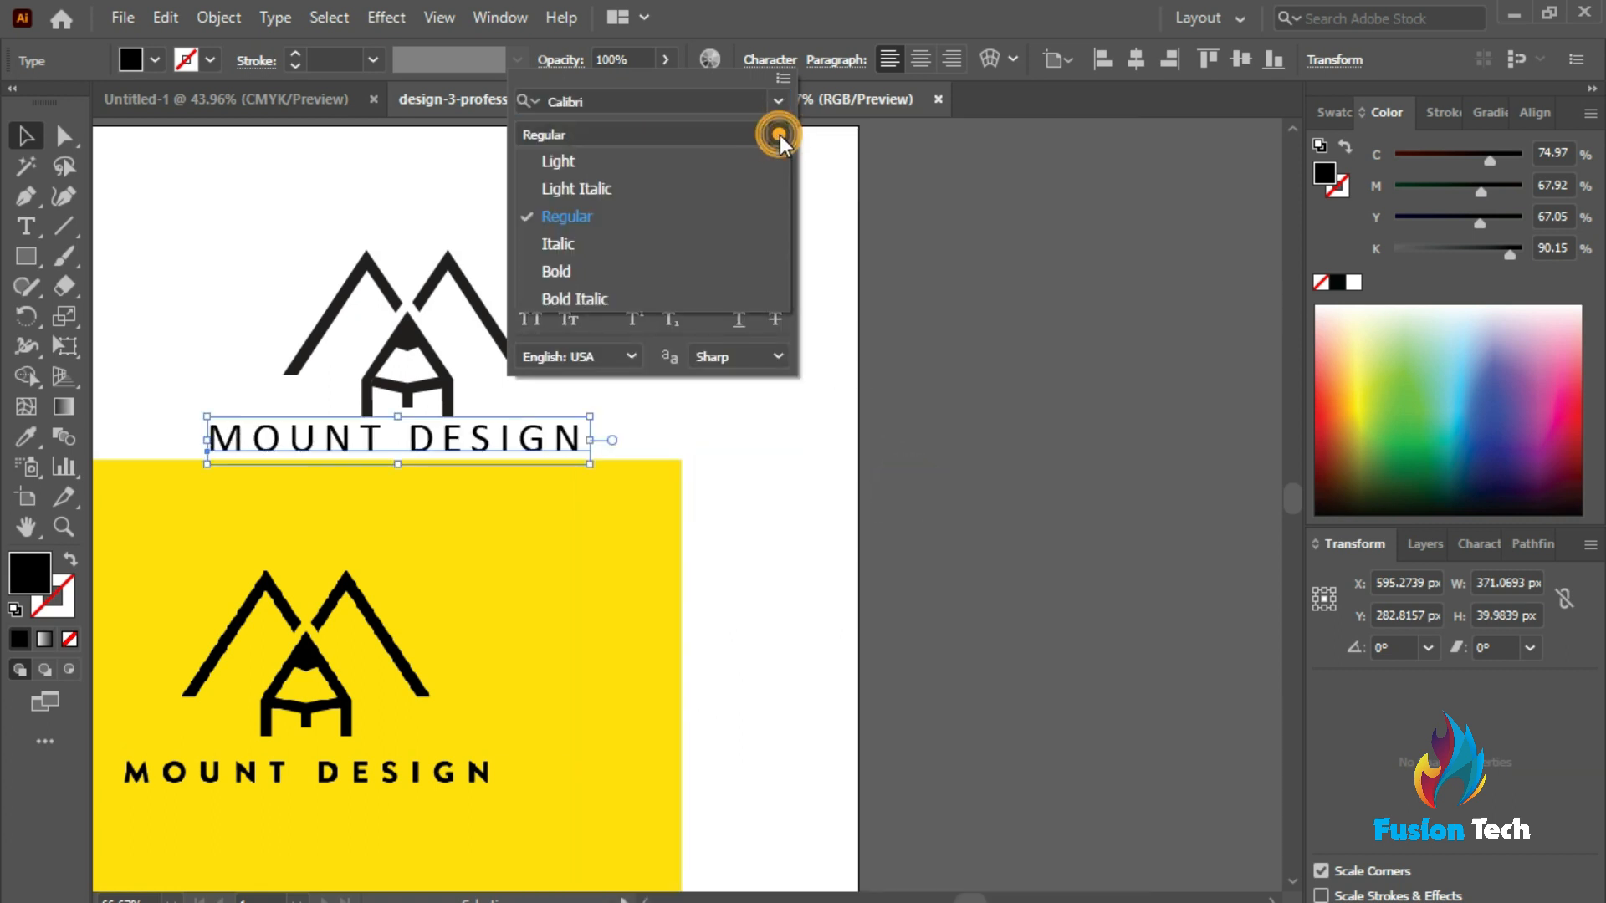
{"action": "left_click", "coordinate": [576, 271]}
{"action": "left_click", "coordinate": [716, 667]}
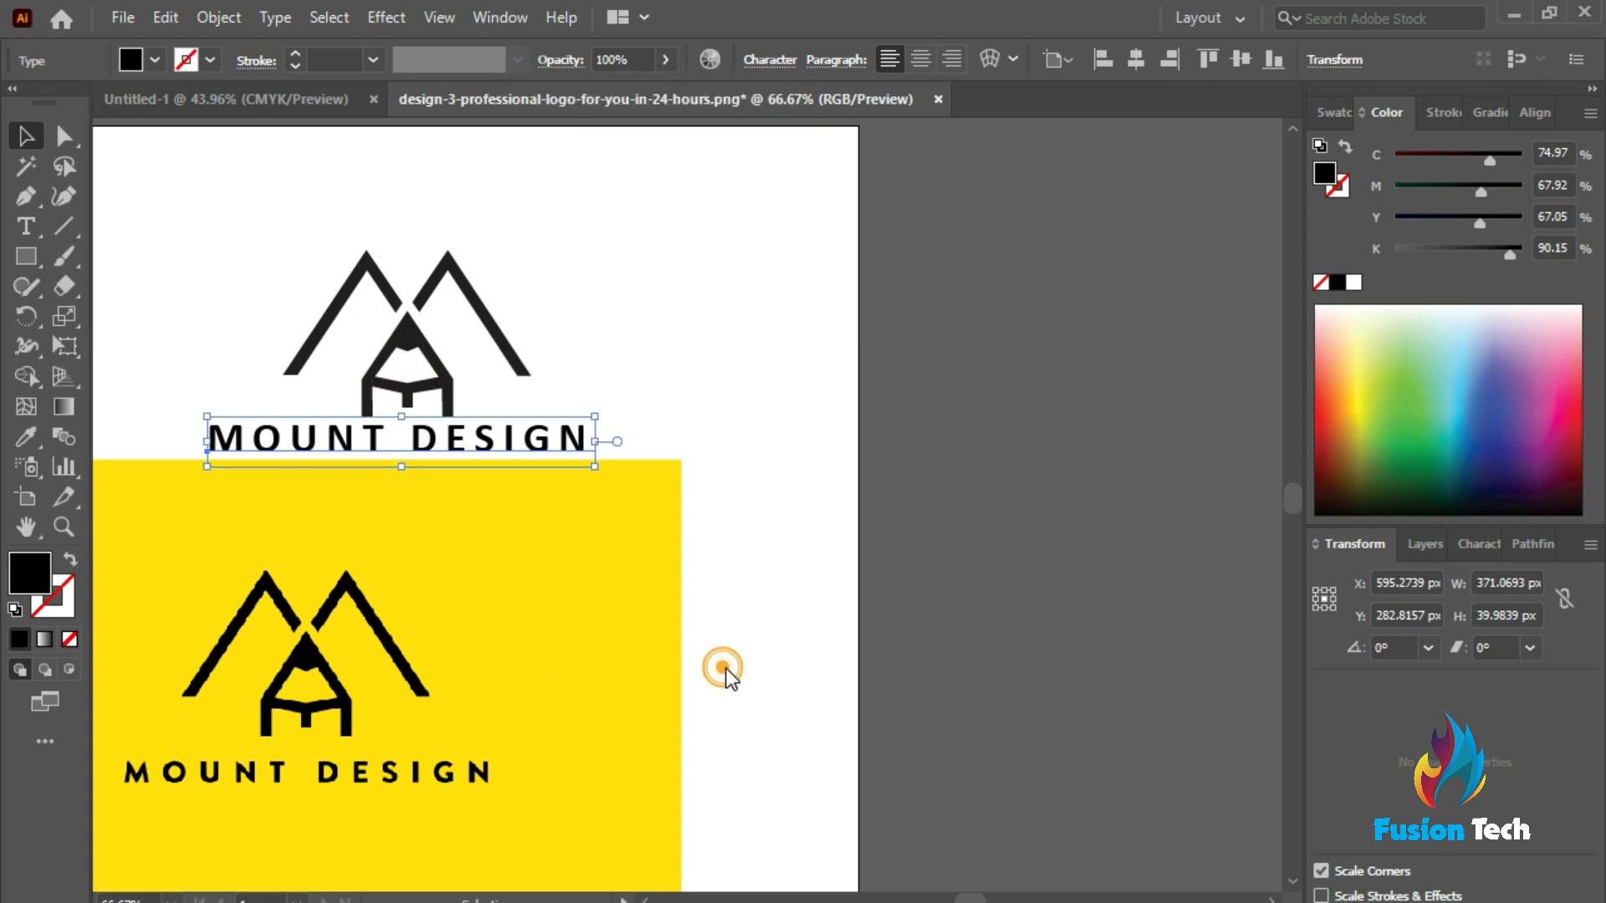
{"action": "left_click", "coordinate": [714, 711]}
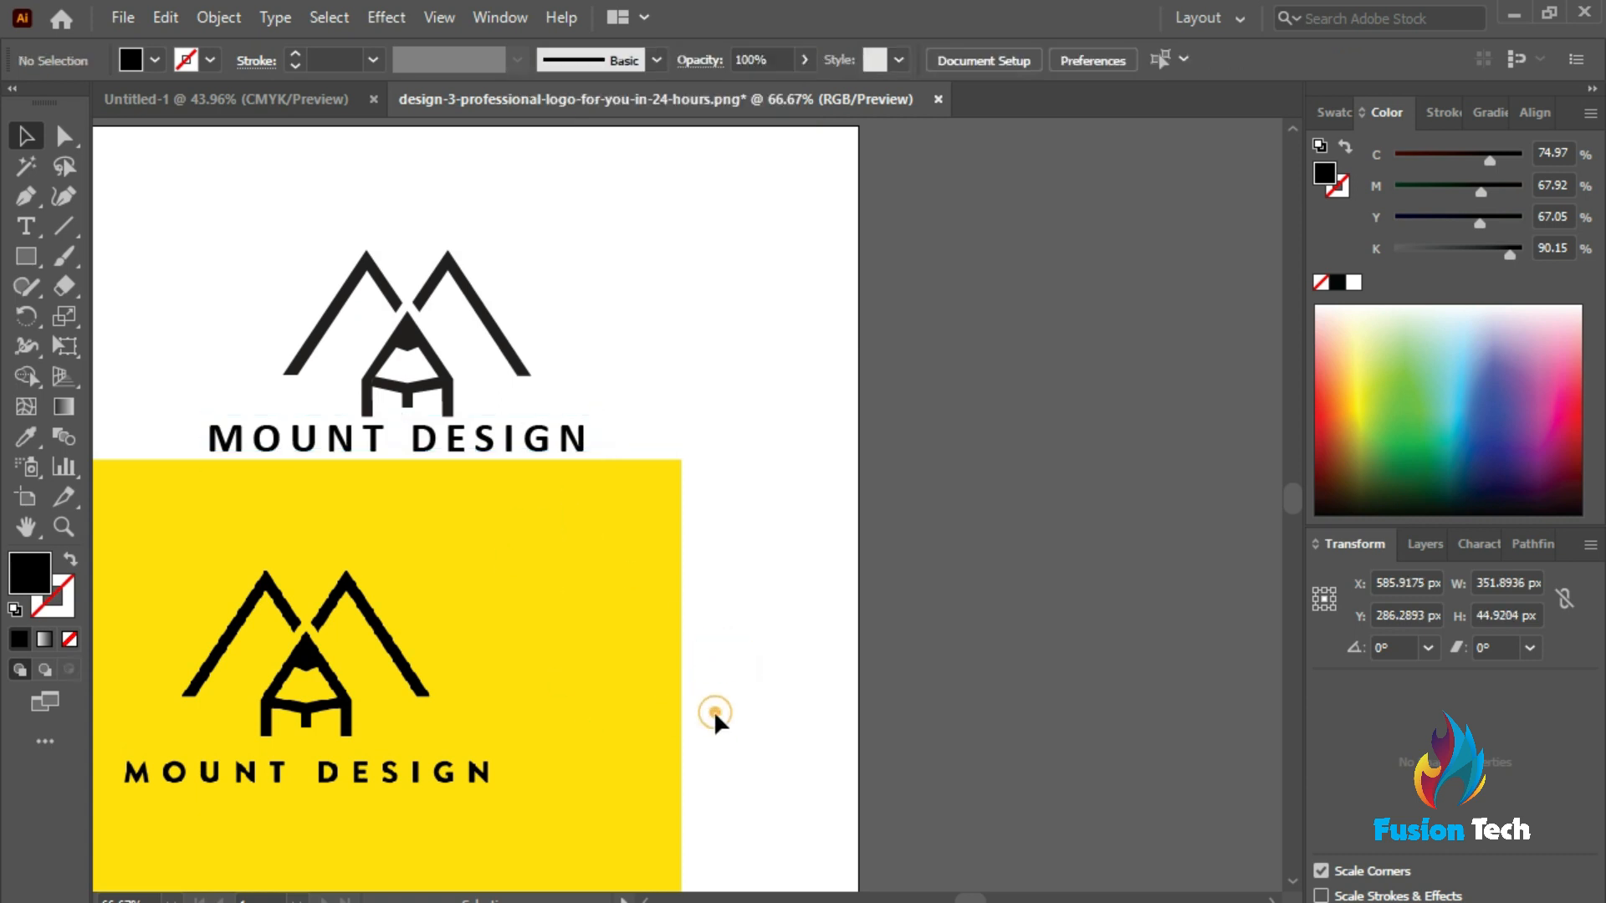
Set the vertical scale of the MOUNT DESIGN text to 95% and deselect it
{"action": "left_click", "coordinate": [494, 444]}
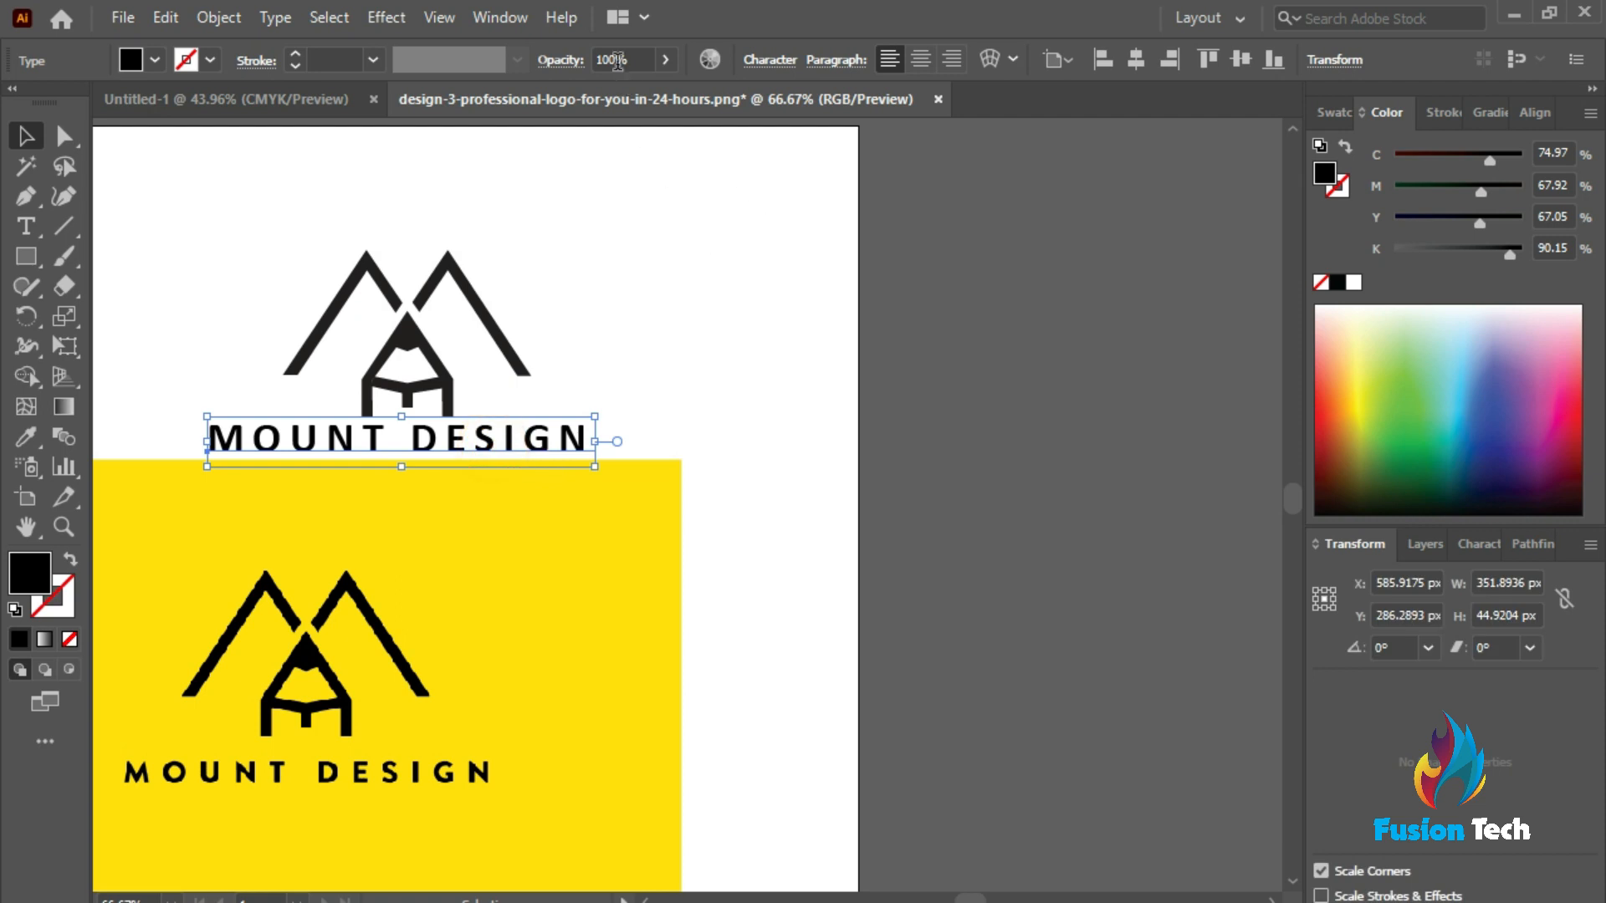
{"action": "left_click", "coordinate": [775, 59]}
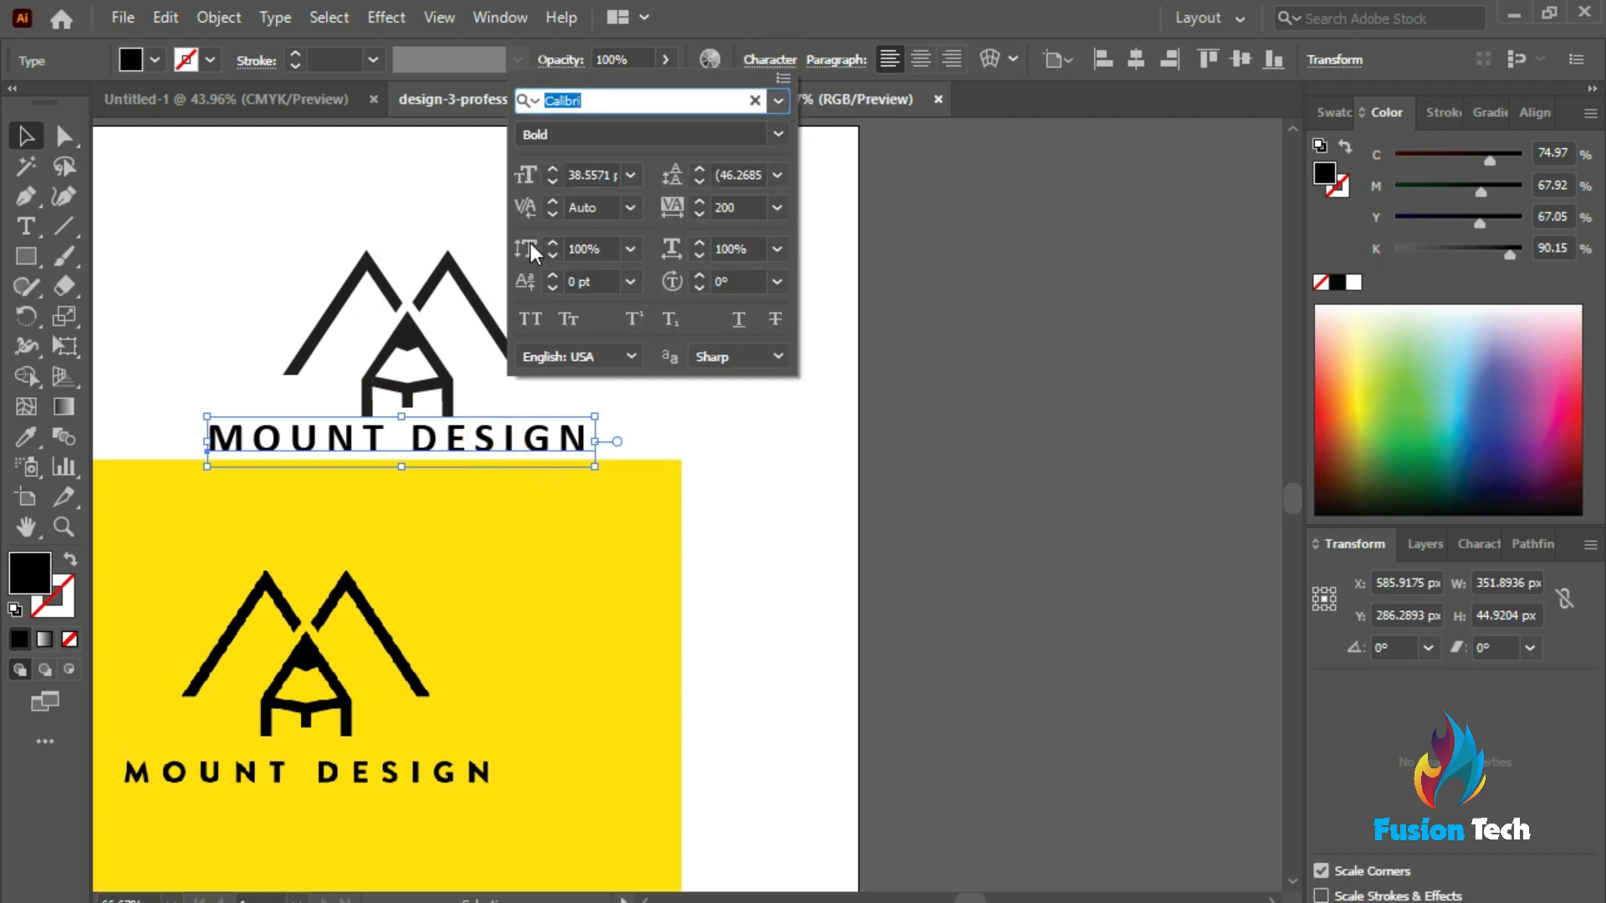
{"action": "left_click", "coordinate": [630, 249]}
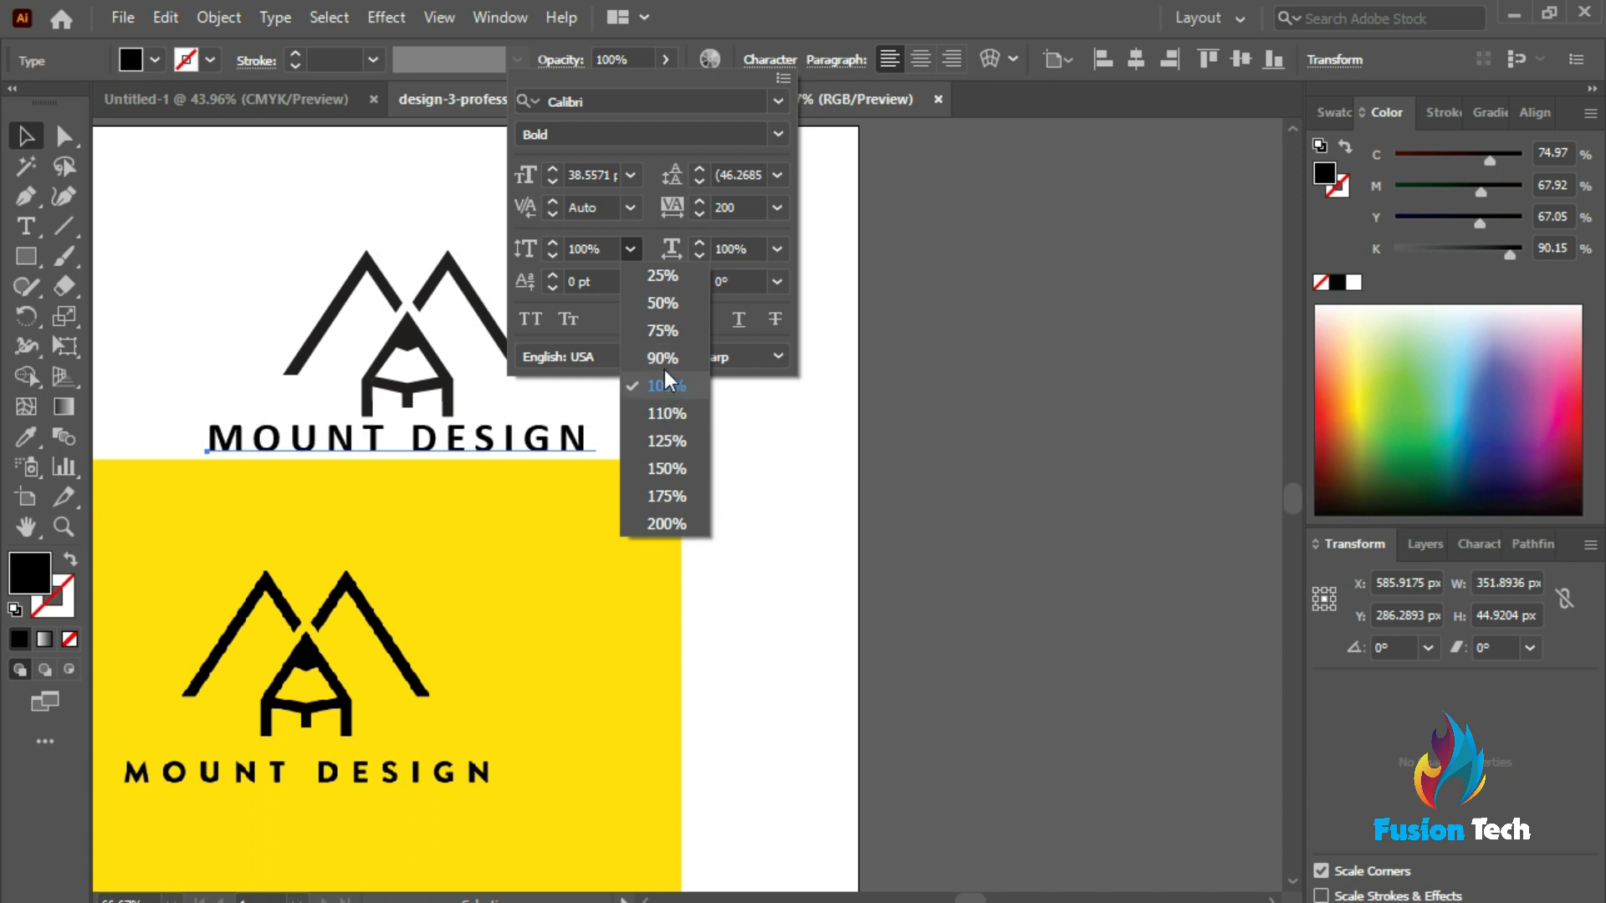
{"action": "left_click", "coordinate": [605, 251]}
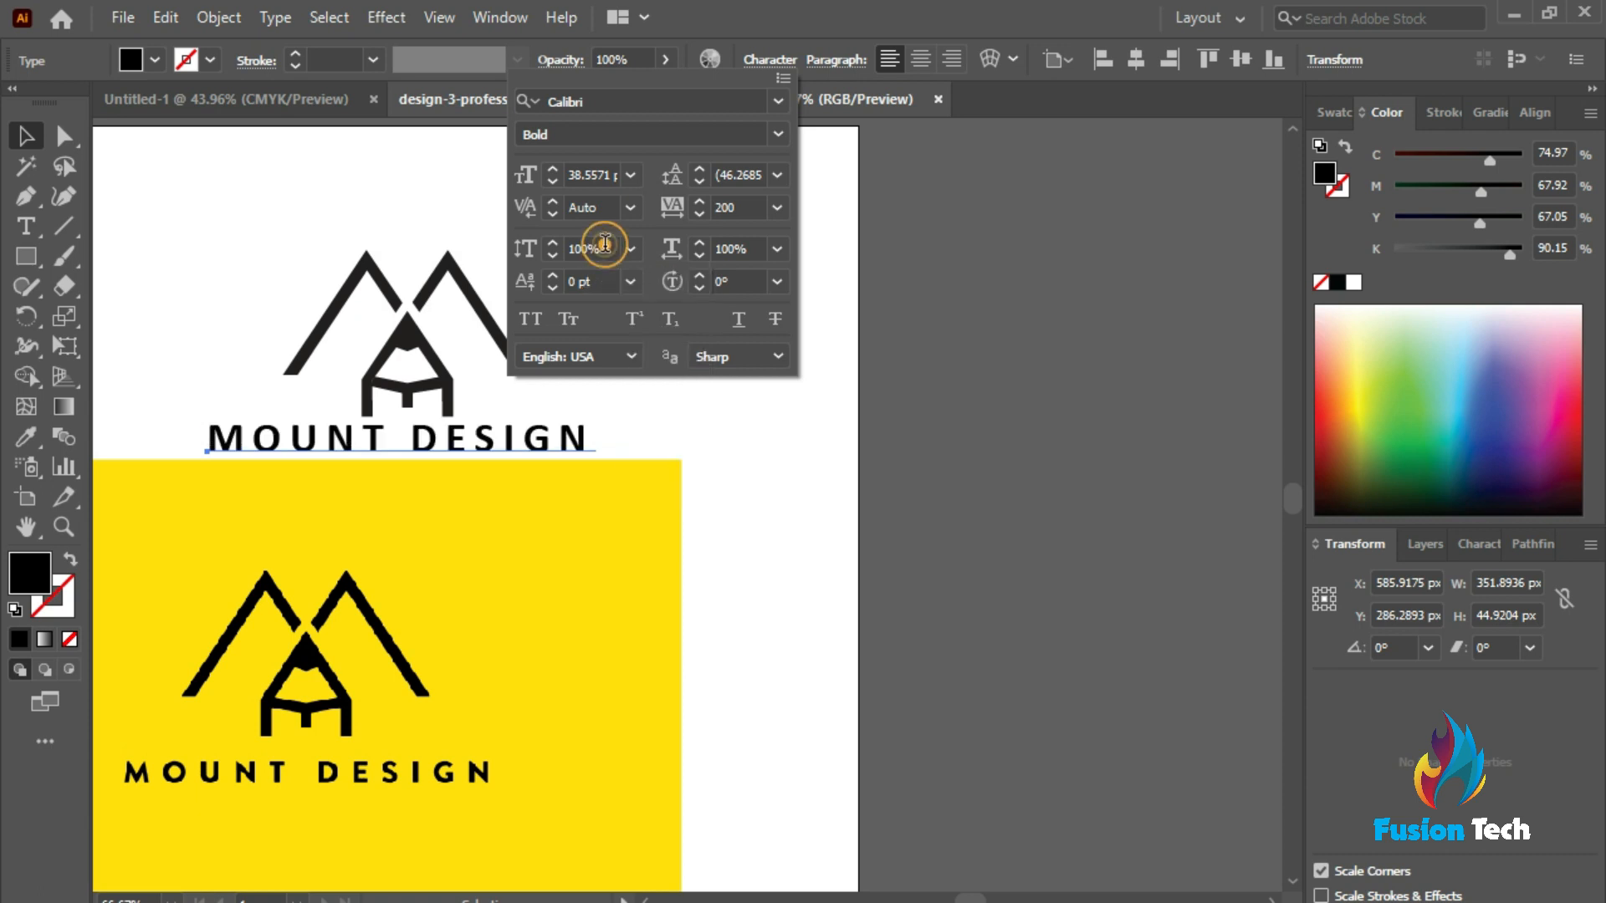
{"action": "left_click", "coordinate": [576, 251]}
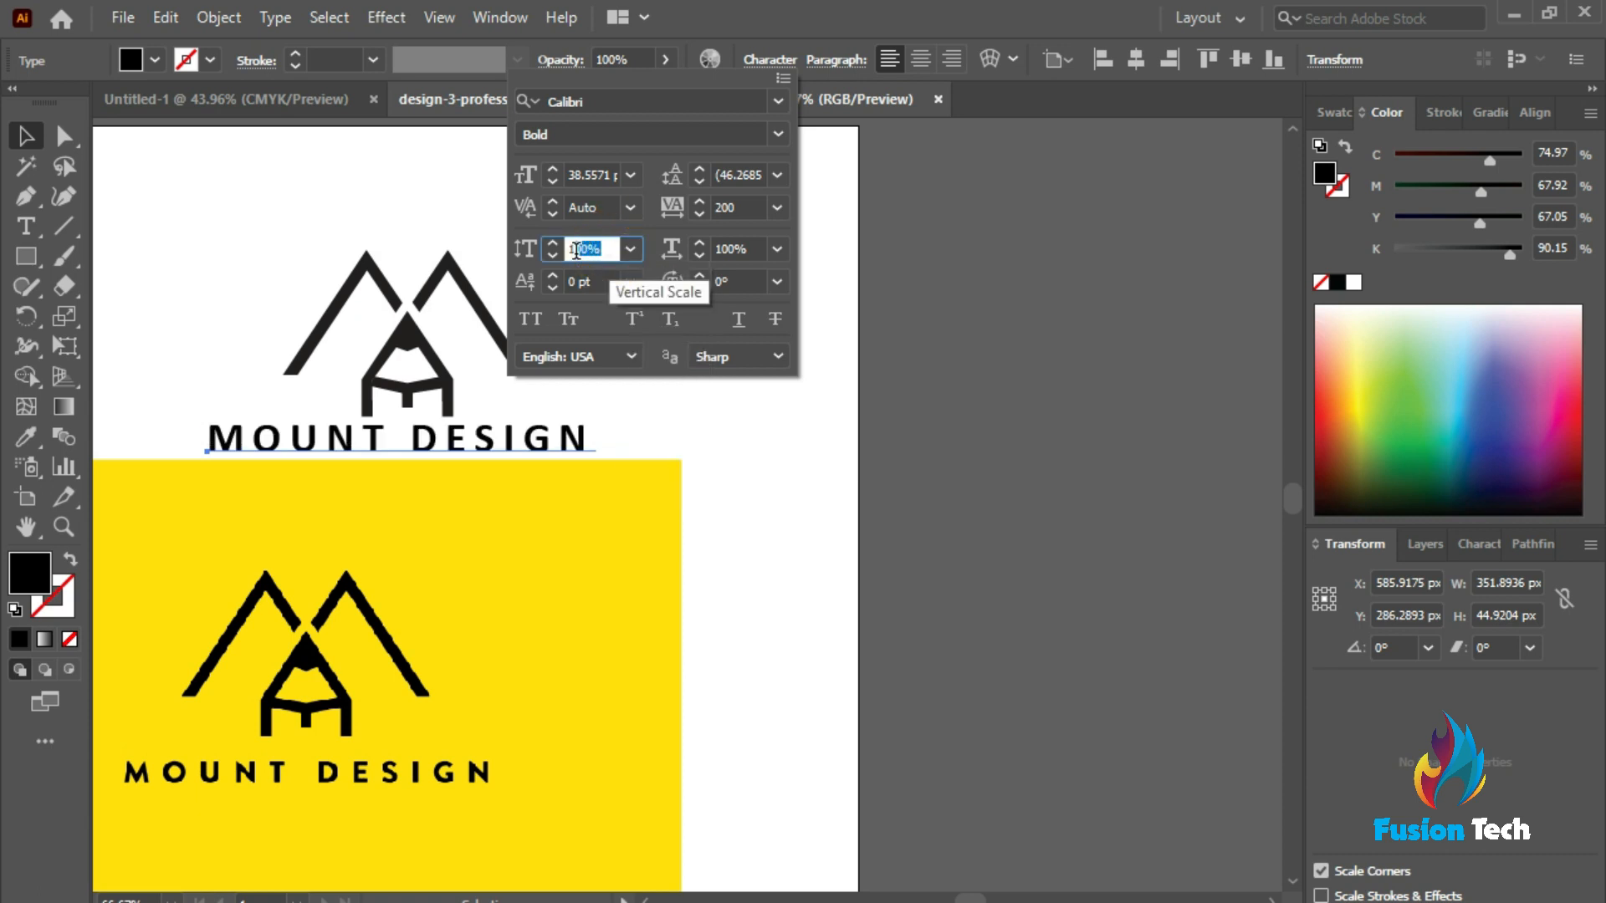
{"action": "left_click_drag", "start_coordinate": [619, 250], "coordinate": [585, 249]}
{"action": "left_click", "coordinate": [559, 249]}
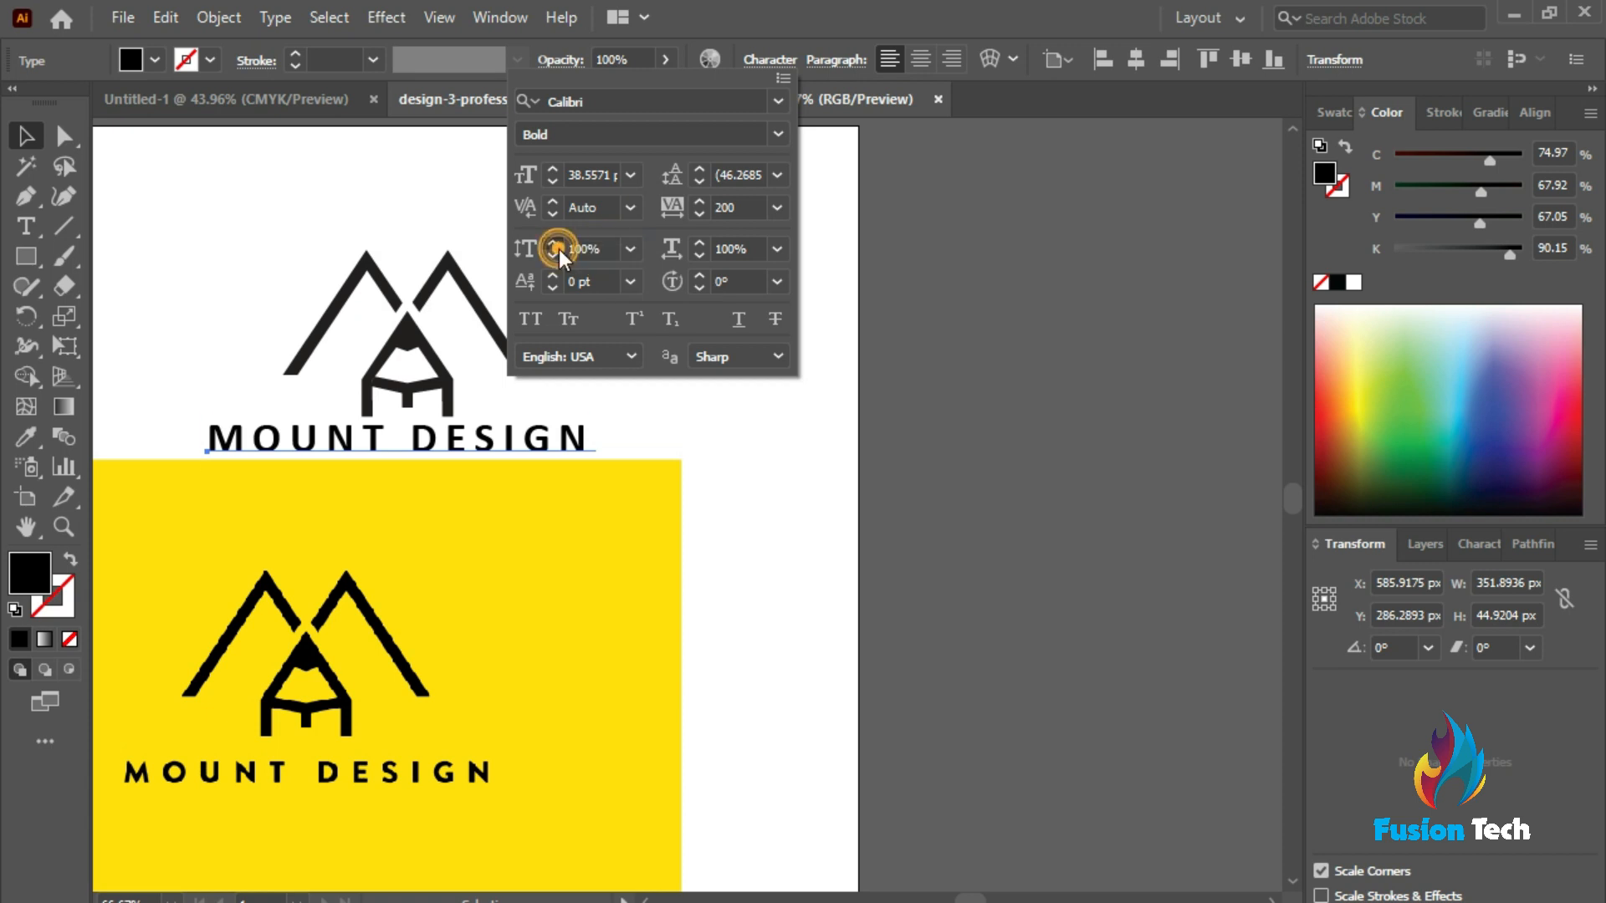
{"action": "left_click", "coordinate": [584, 250]}
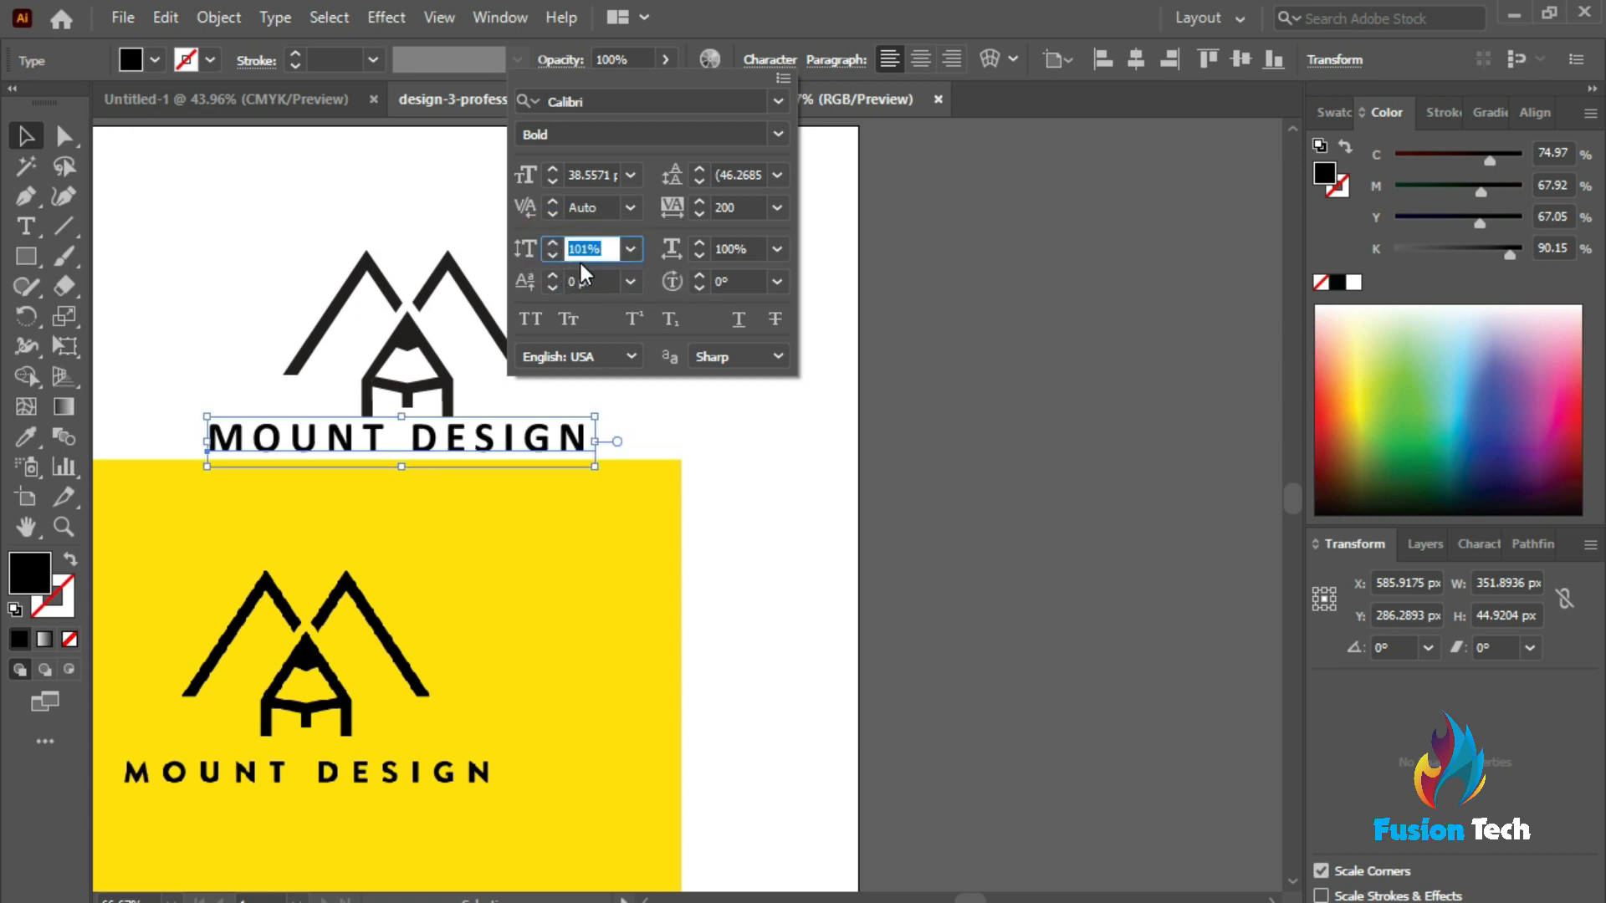
{"action": "type", "text": "95"}
{"action": "key", "text": "Return"}
{"action": "left_click", "coordinate": [747, 560]}
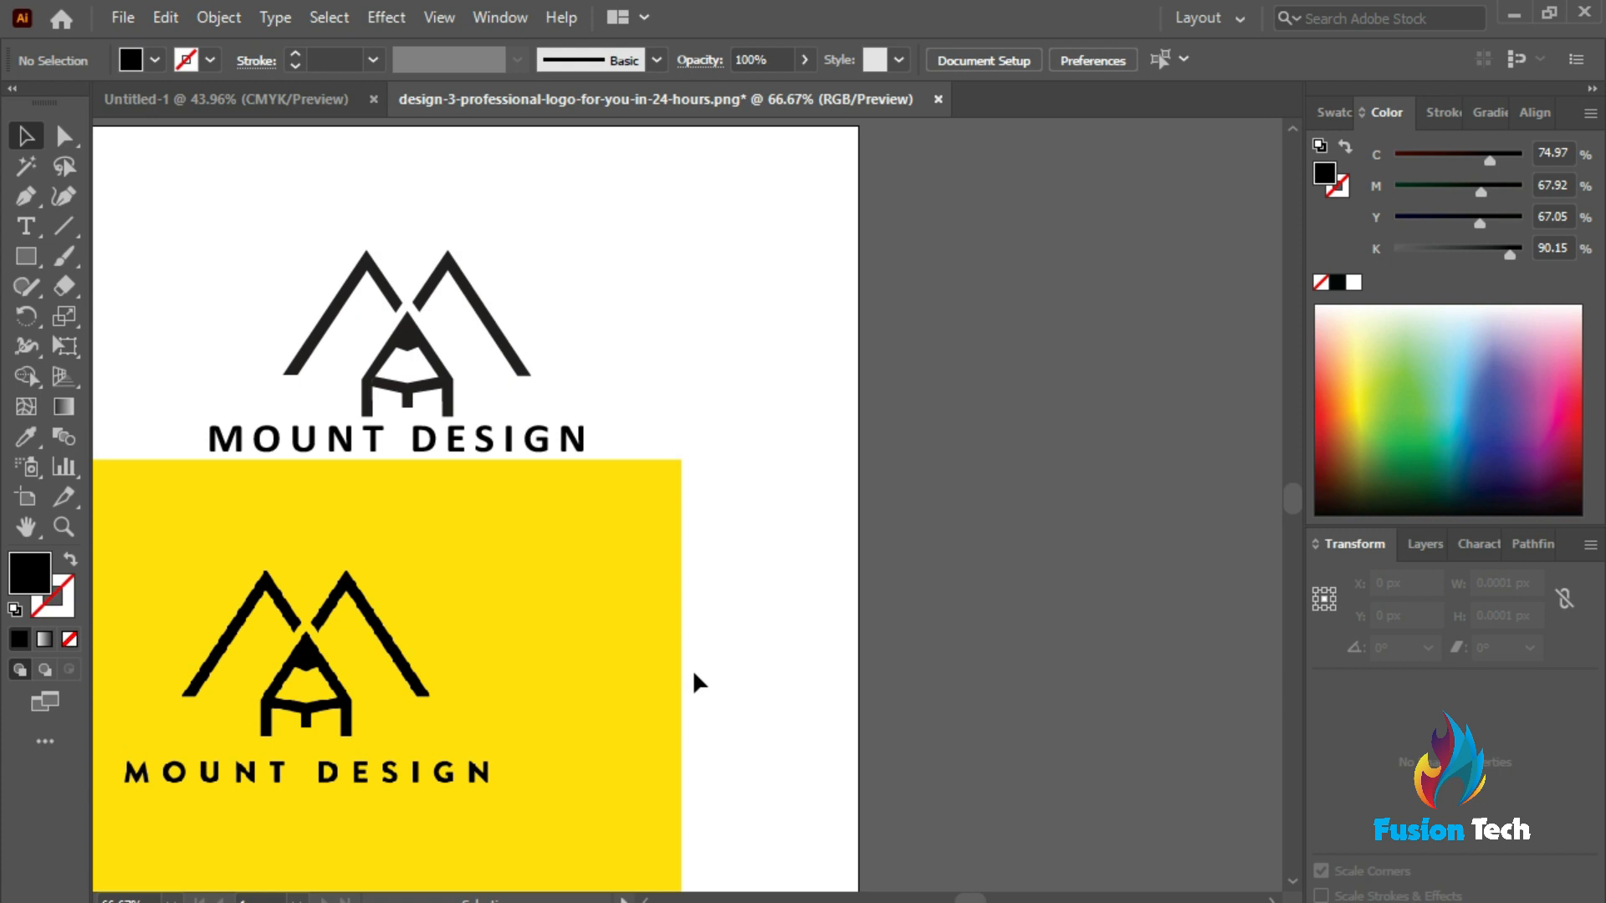
Delete the yellow reference logo image from the artboard
{"action": "scroll", "coordinate": [692, 669], "scroll_direction": "down", "scroll_amount": 4, "text": "alt"}
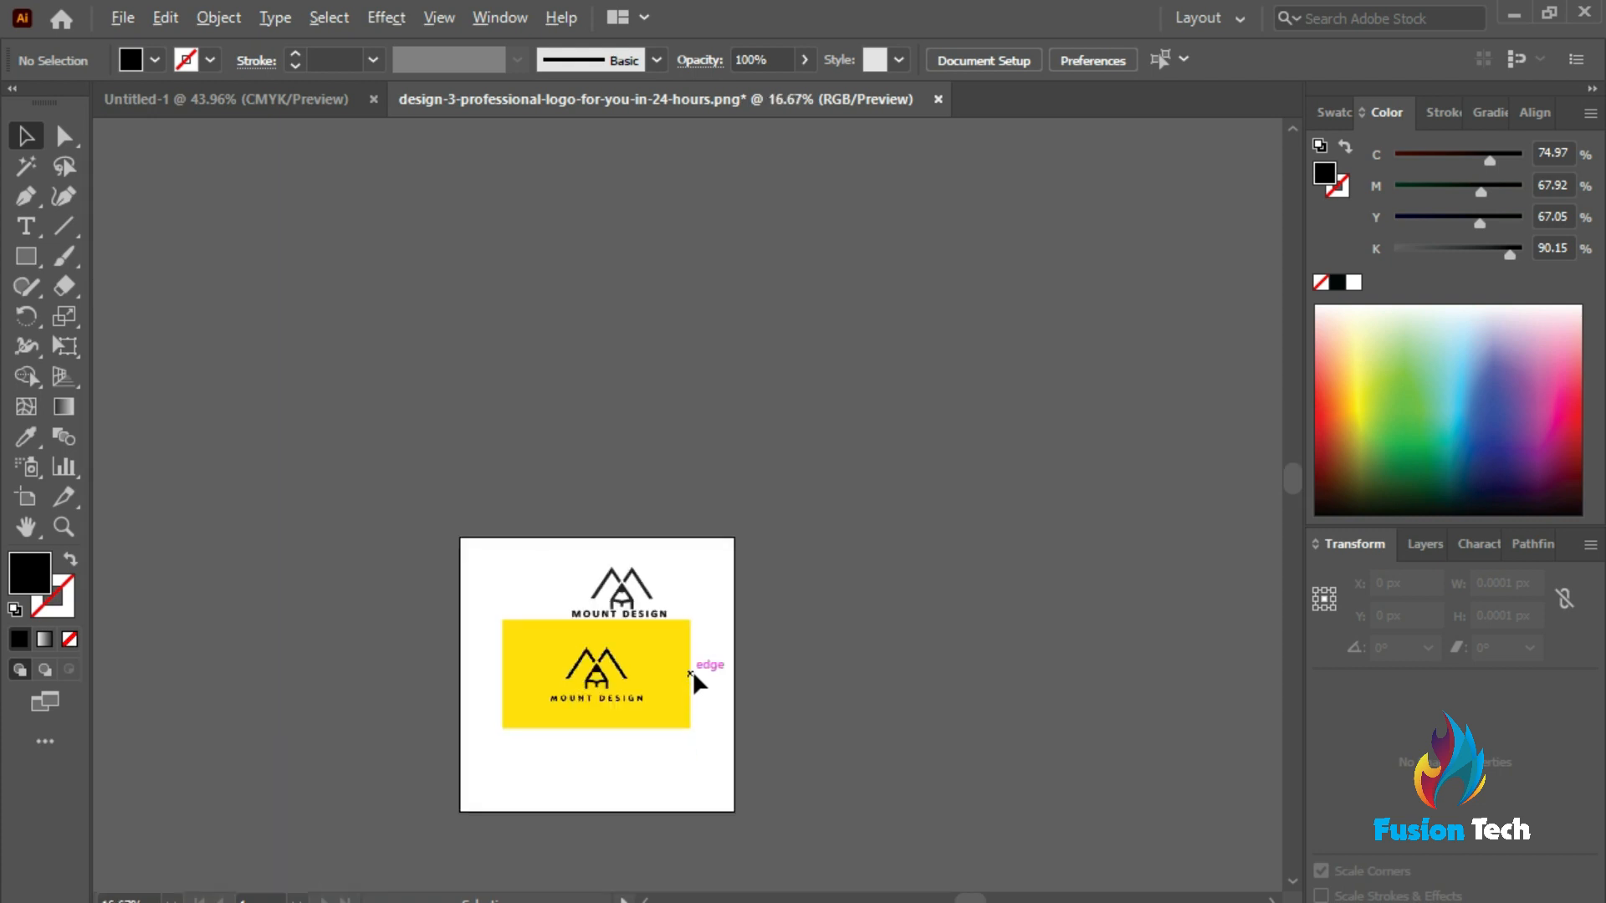
{"action": "left_click", "coordinate": [679, 731]}
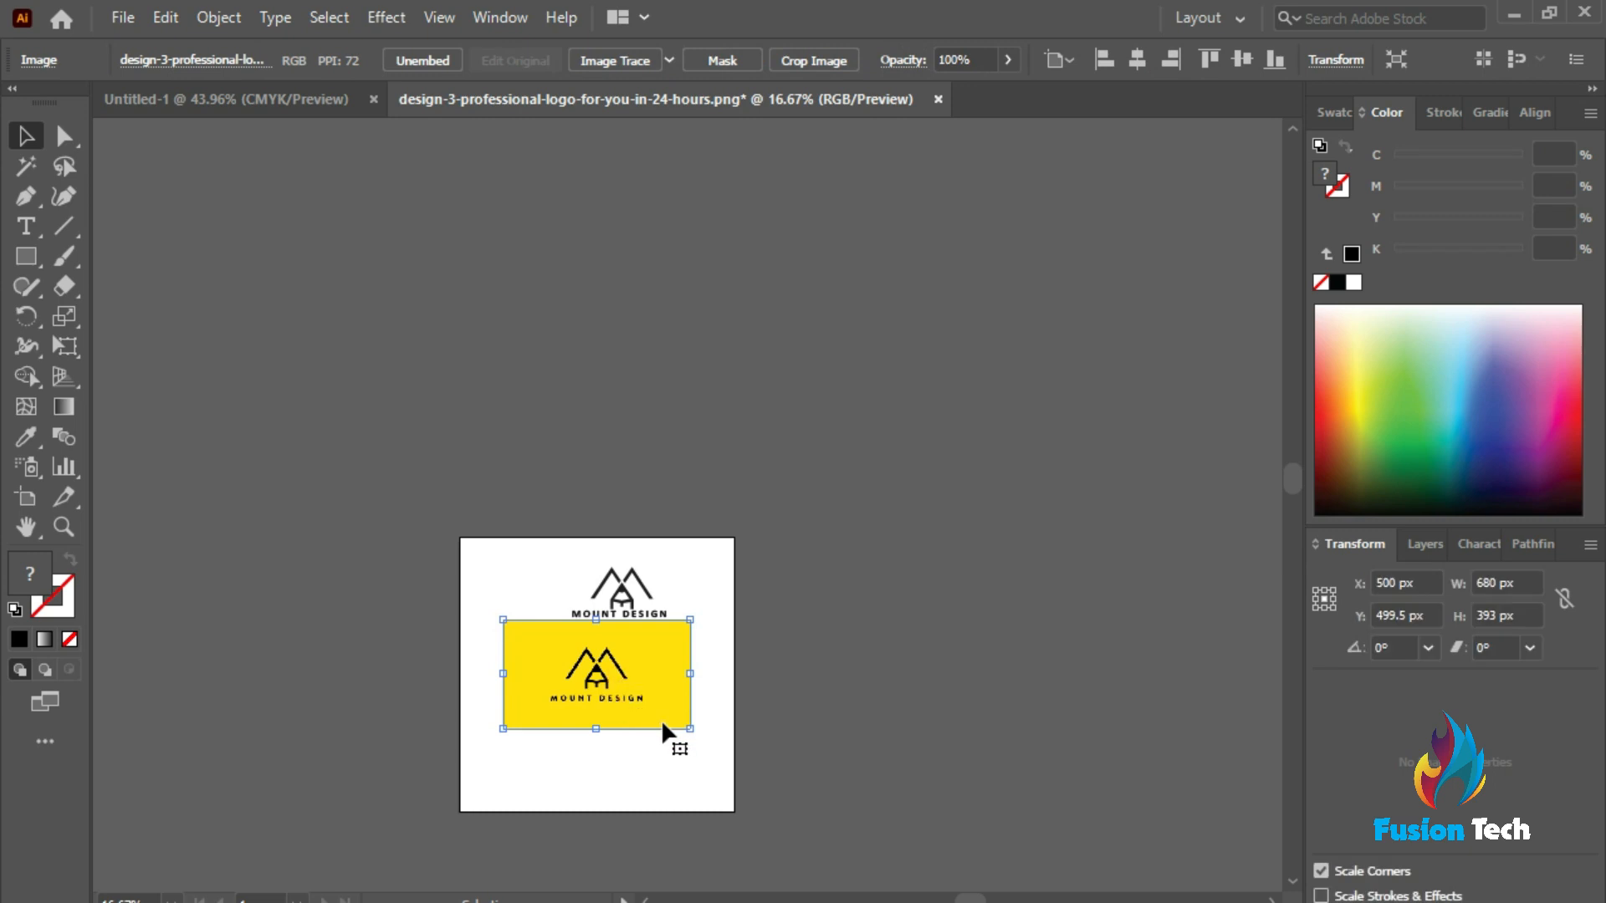
{"action": "key", "text": "Delete"}
Move the vector logo and its text to the artboard's centre, enlarge them together to about 588 by 326 px, and deselect them
{"action": "left_click_drag", "start_coordinate": [694, 660], "coordinate": [694, 659]}
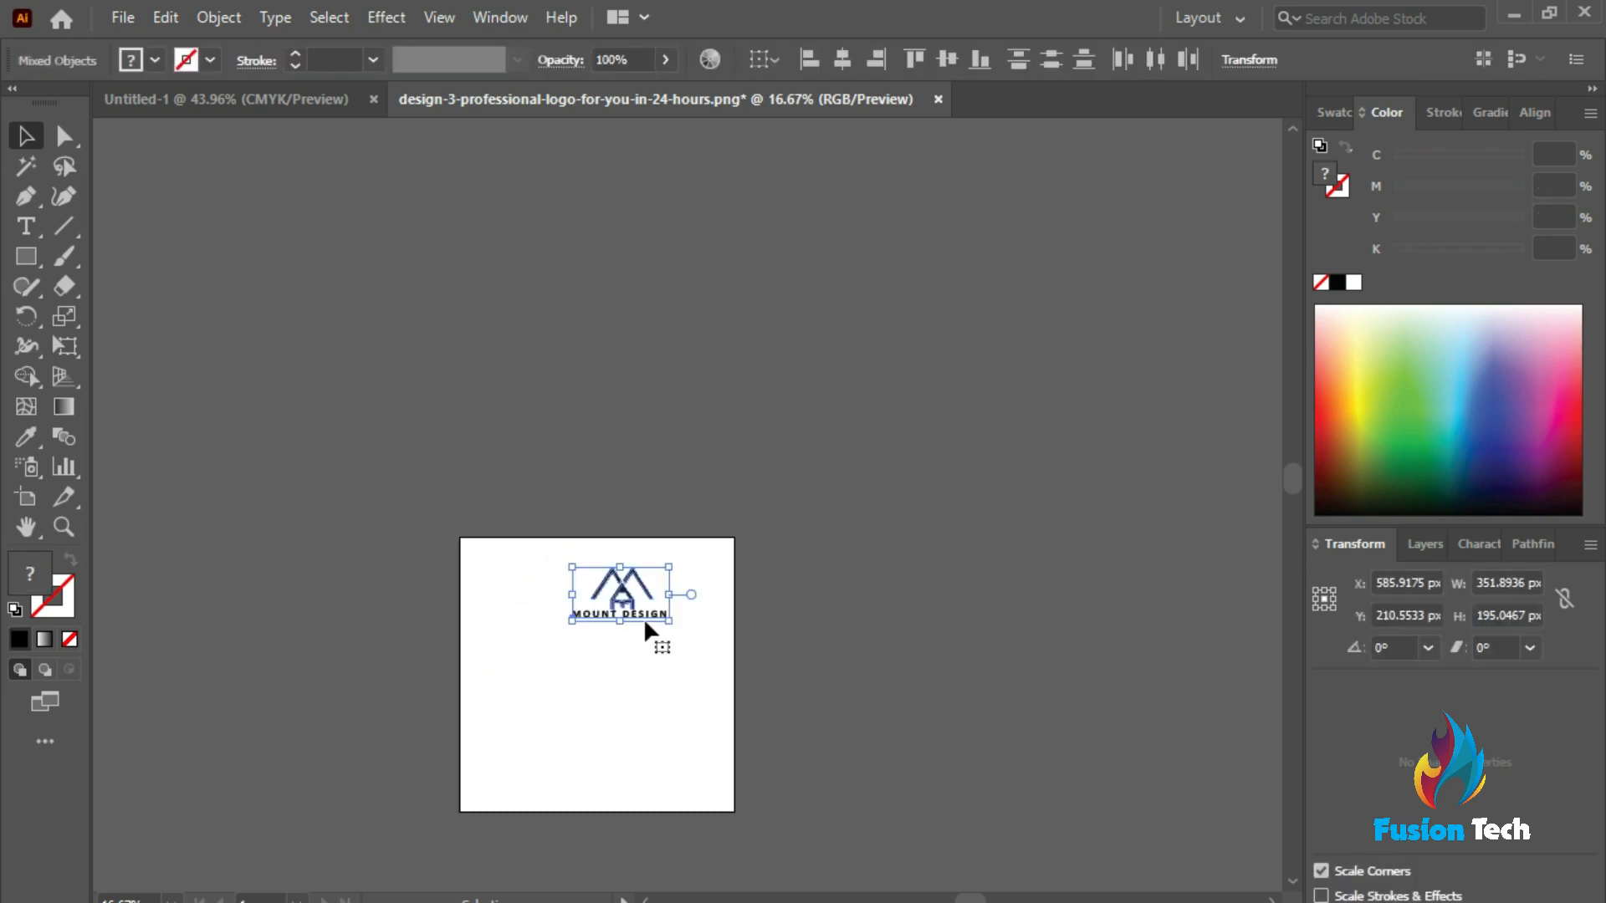
{"action": "left_click_drag", "start_coordinate": [606, 636], "coordinate": [695, 742]}
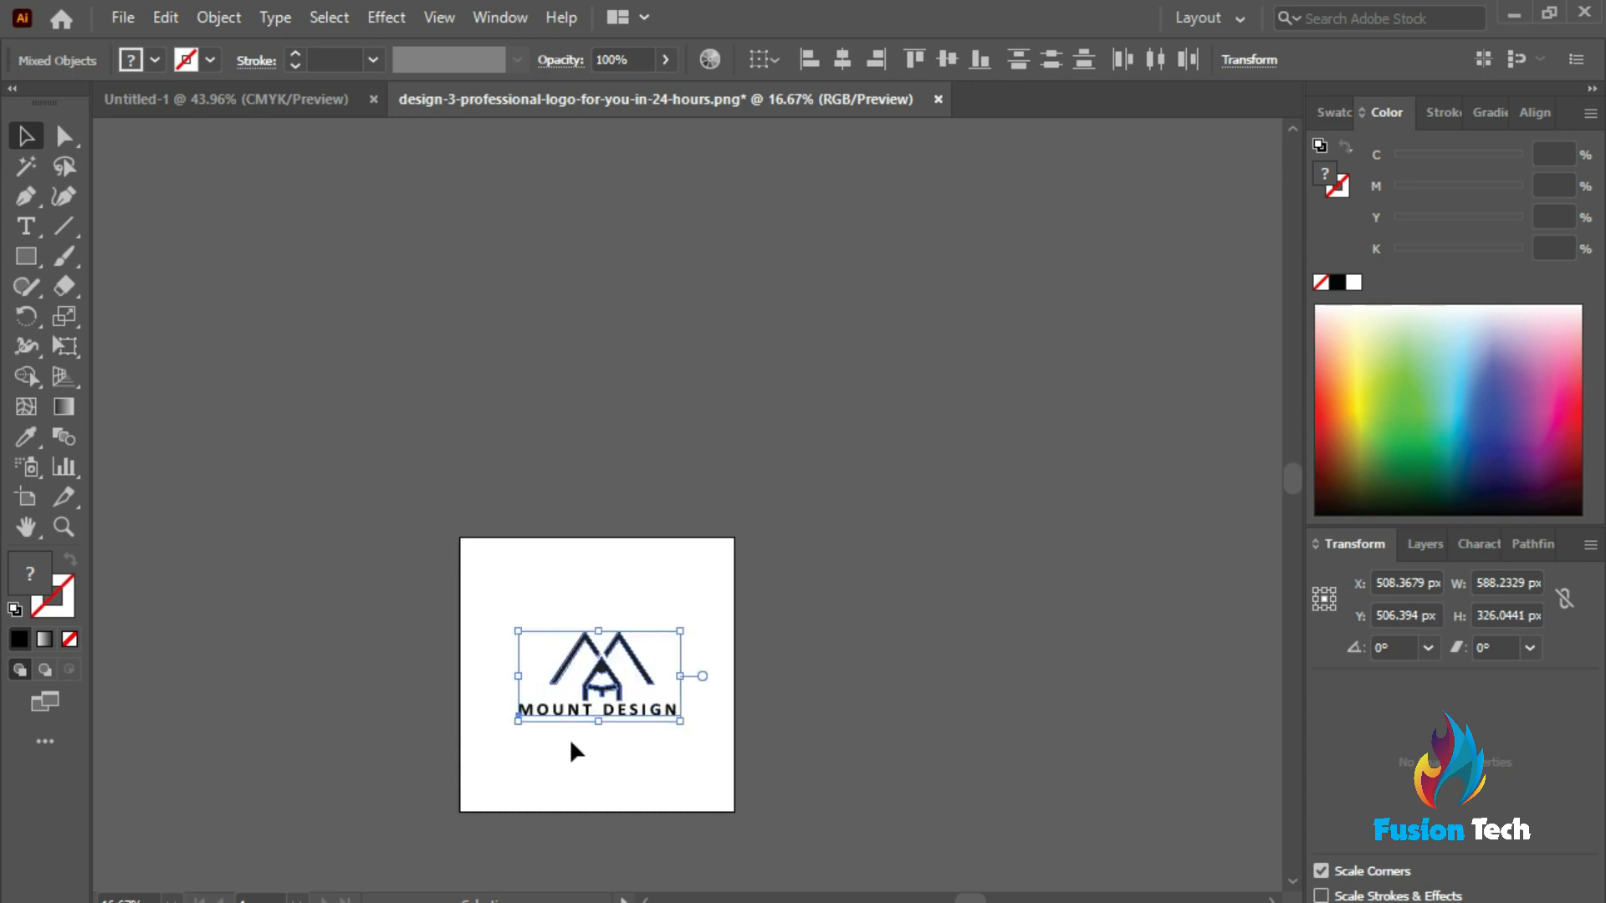
{"action": "scroll", "coordinate": [574, 744], "scroll_direction": "up", "scroll_amount": 6}
{"action": "left_click", "coordinate": [953, 781]}
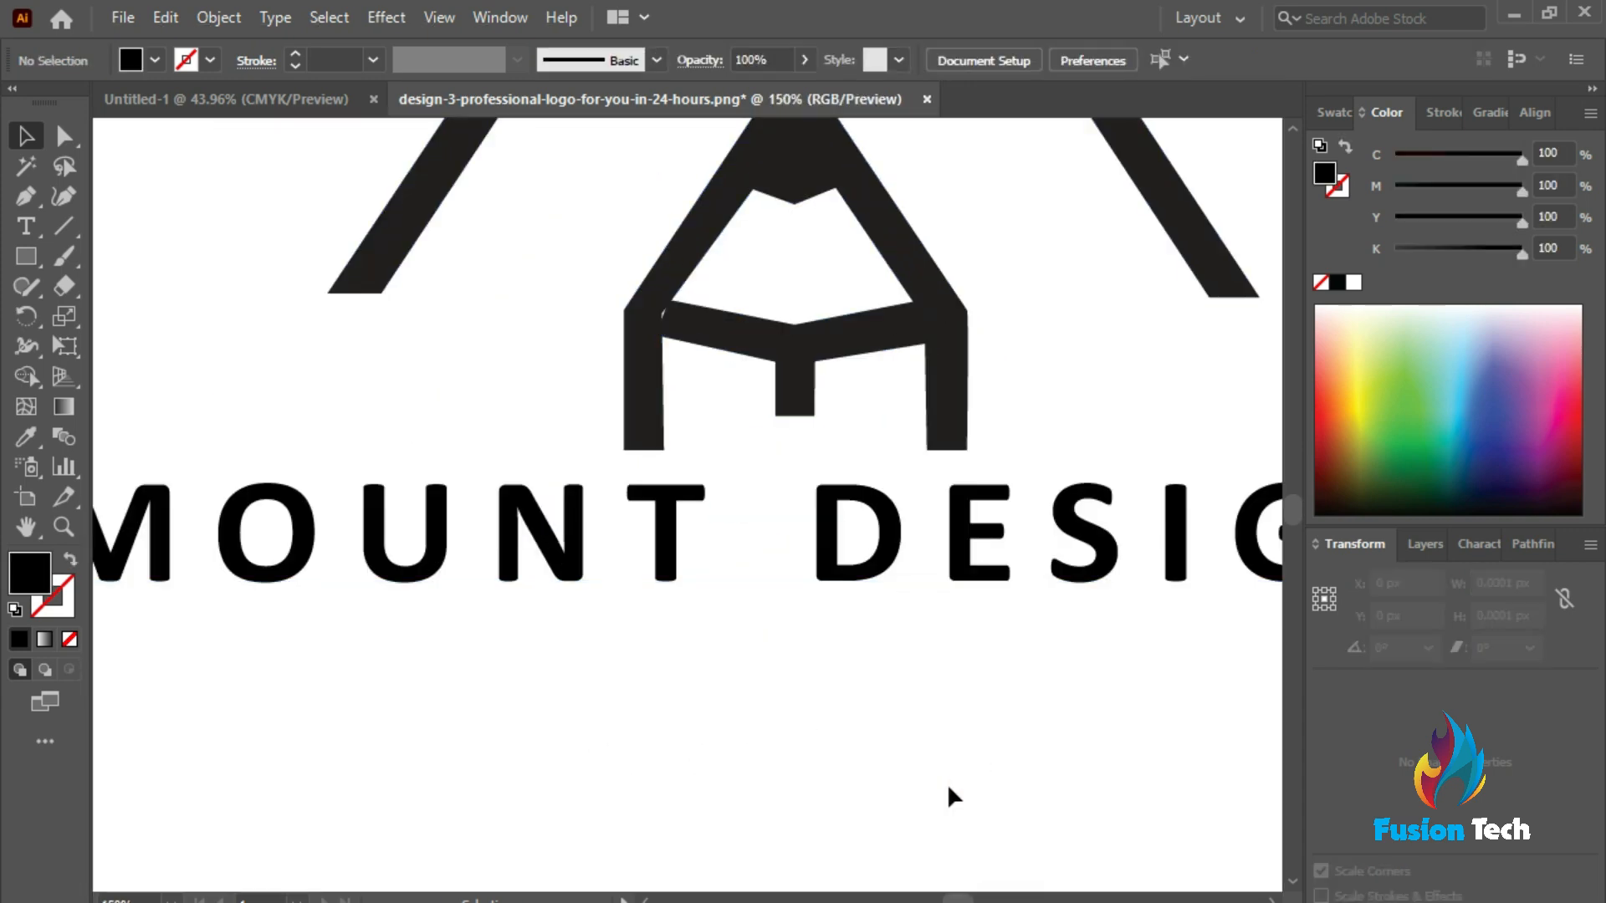
Shift the two left-end anchor points of the pencil's crossbar outward to close the small gap at the pencil's left side
{"action": "scroll", "coordinate": [945, 778], "scroll_direction": "up", "scroll_amount": 3}
{"action": "left_click", "coordinate": [715, 460]}
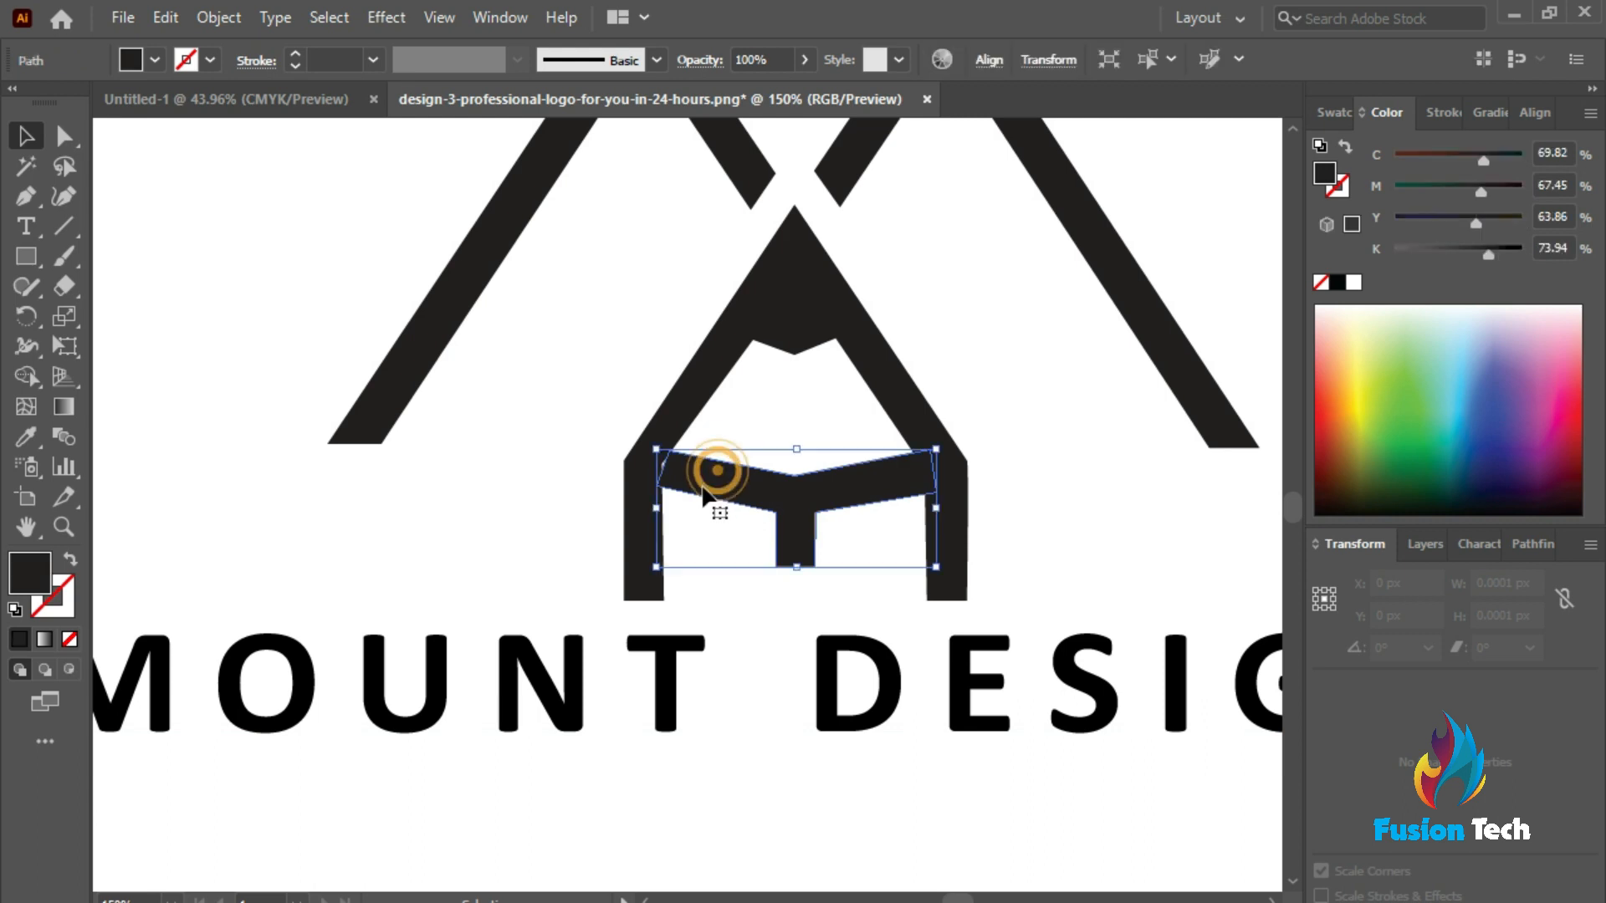
{"action": "scroll", "coordinate": [703, 484], "scroll_direction": "up", "scroll_amount": 4}
{"action": "scroll", "coordinate": [703, 497], "scroll_direction": "up", "scroll_amount": 2}
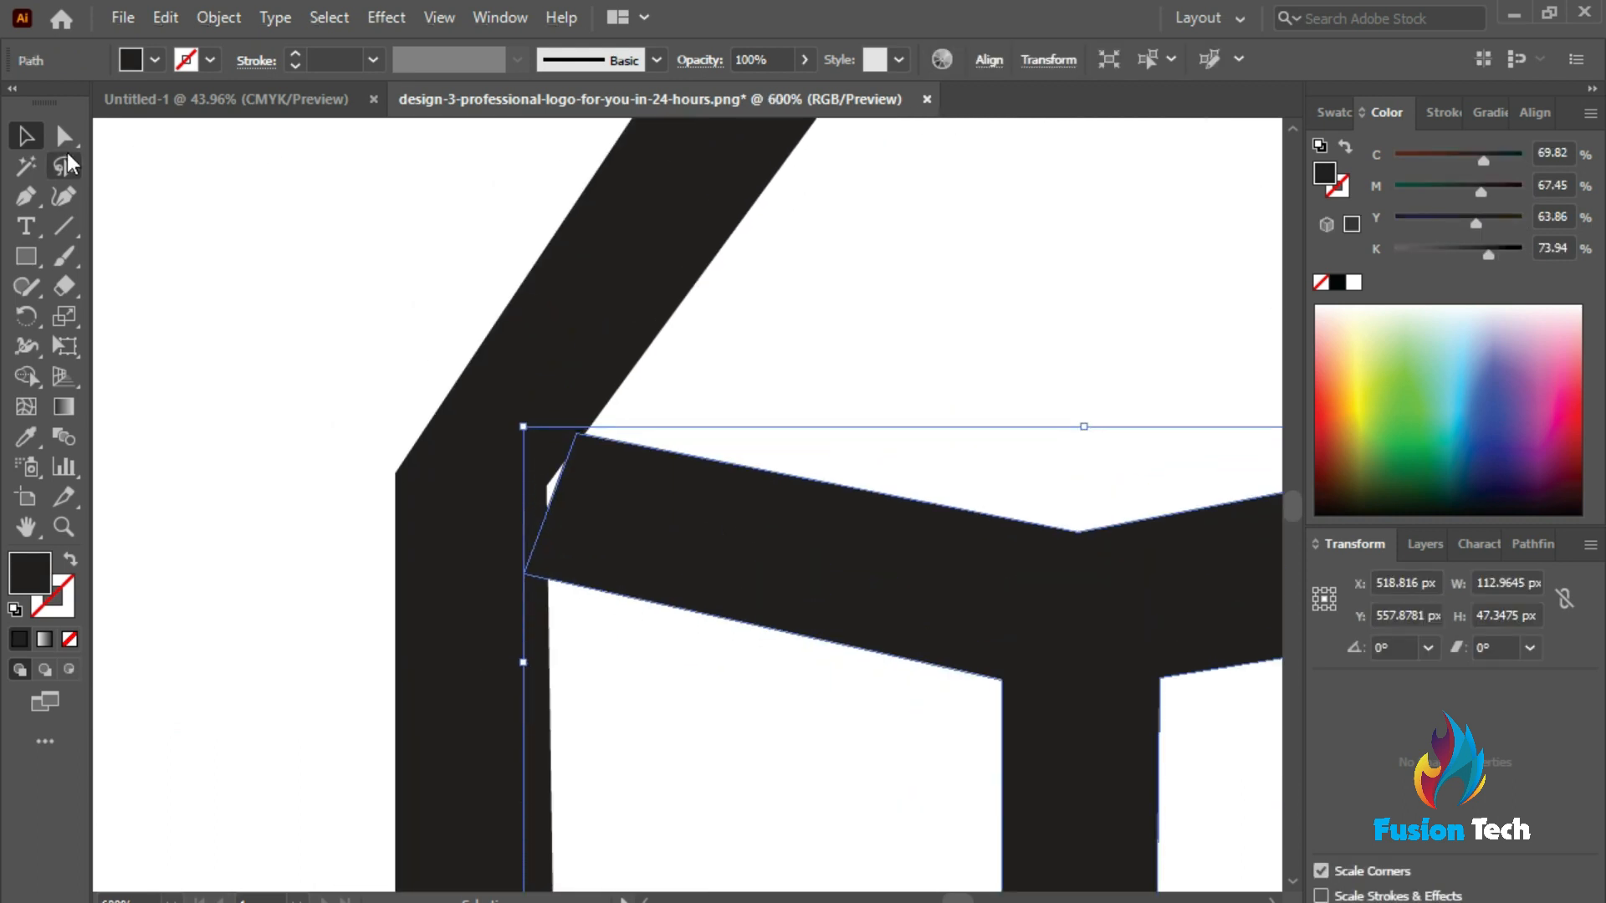
{"action": "left_click", "coordinate": [64, 135]}
{"action": "left_click", "coordinate": [575, 433]}
{"action": "left_click_drag", "start_coordinate": [576, 434], "coordinate": [557, 424]}
{"action": "left_click_drag", "start_coordinate": [524, 574], "coordinate": [523, 558]}
{"action": "left_click", "coordinate": [656, 728]}
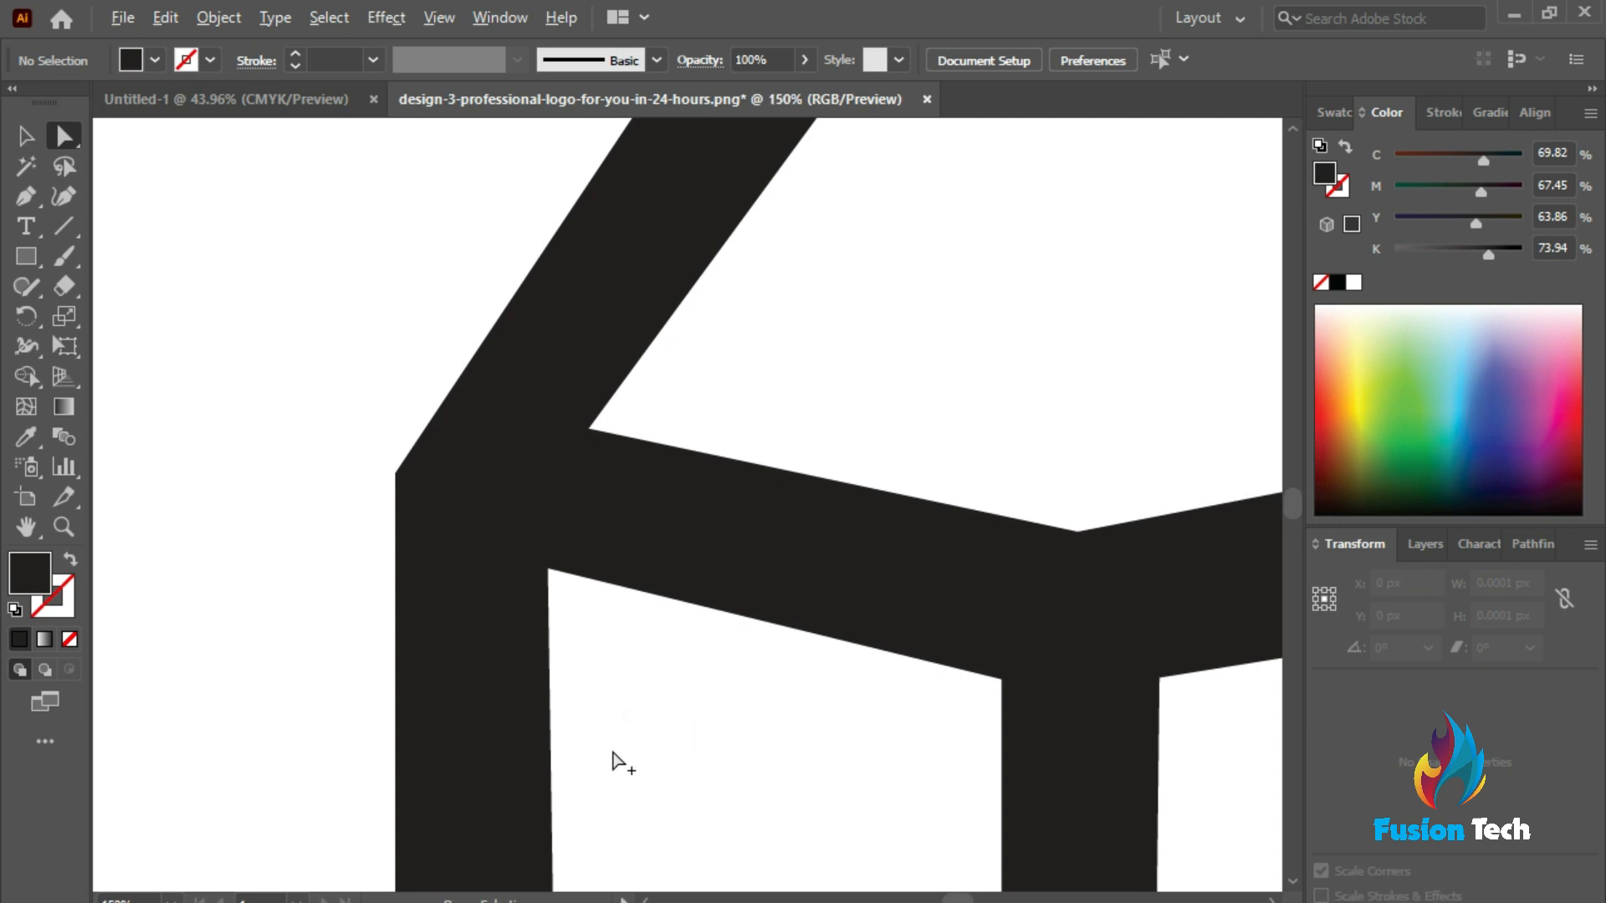
{"action": "scroll", "coordinate": [623, 763], "scroll_direction": "down", "scroll_amount": 3}
{"action": "scroll", "coordinate": [662, 700], "scroll_direction": "up", "scroll_amount": 7}
{"action": "scroll", "coordinate": [582, 682], "scroll_direction": "down", "scroll_amount": 6}
{"action": "scroll", "coordinate": [681, 728], "scroll_direction": "down", "scroll_amount": 2}
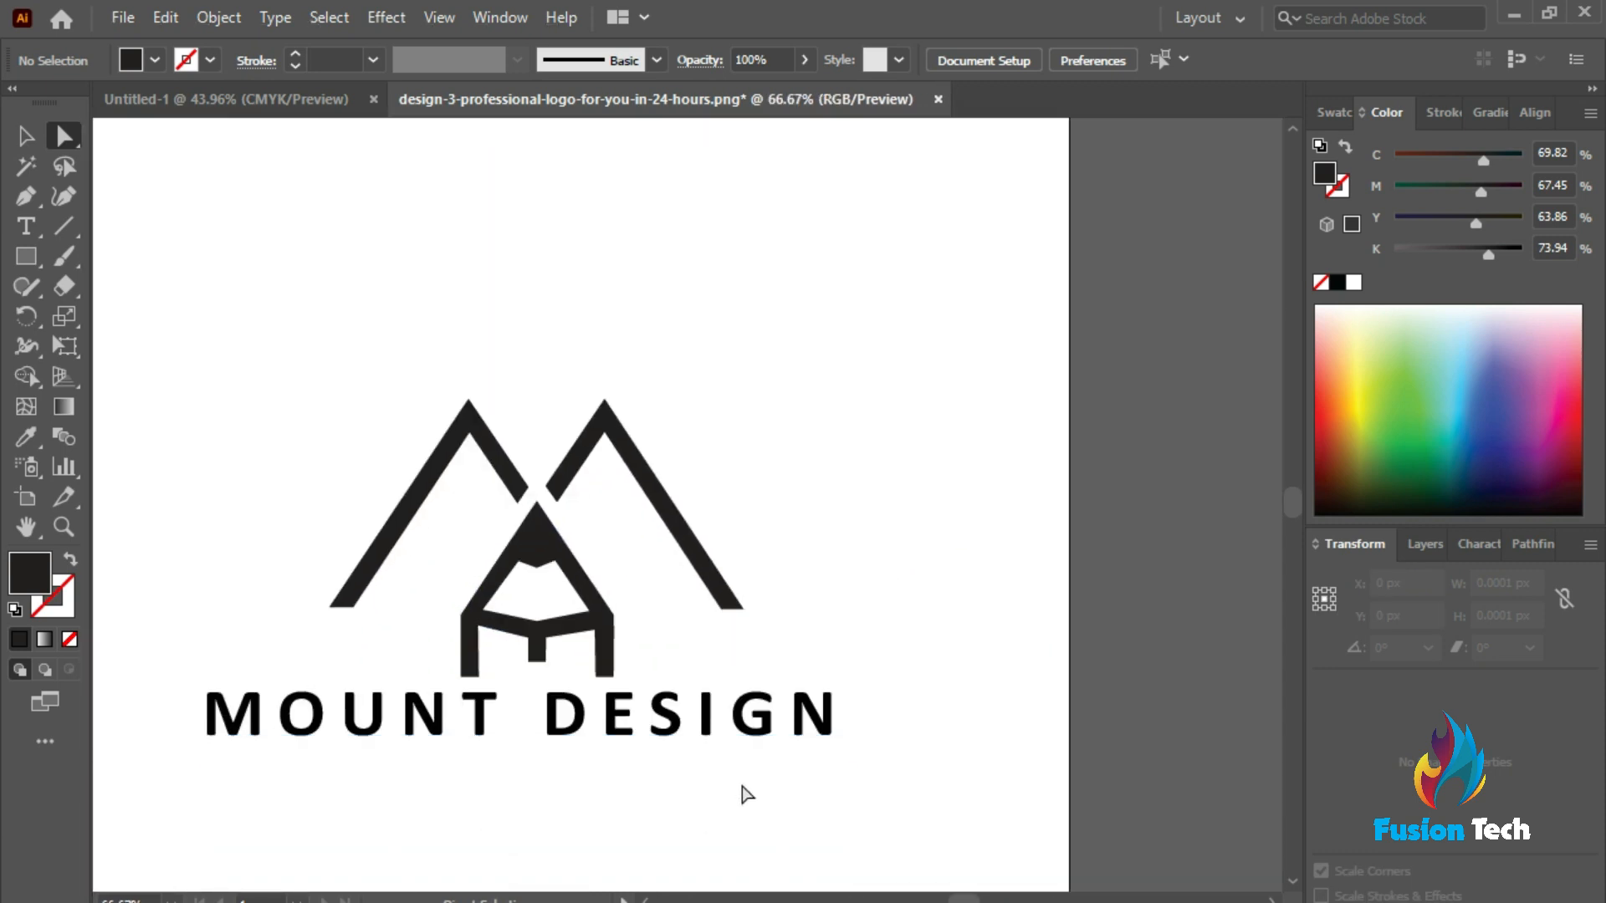
{"action": "scroll", "coordinate": [502, 573], "scroll_direction": "up", "scroll_amount": 7}
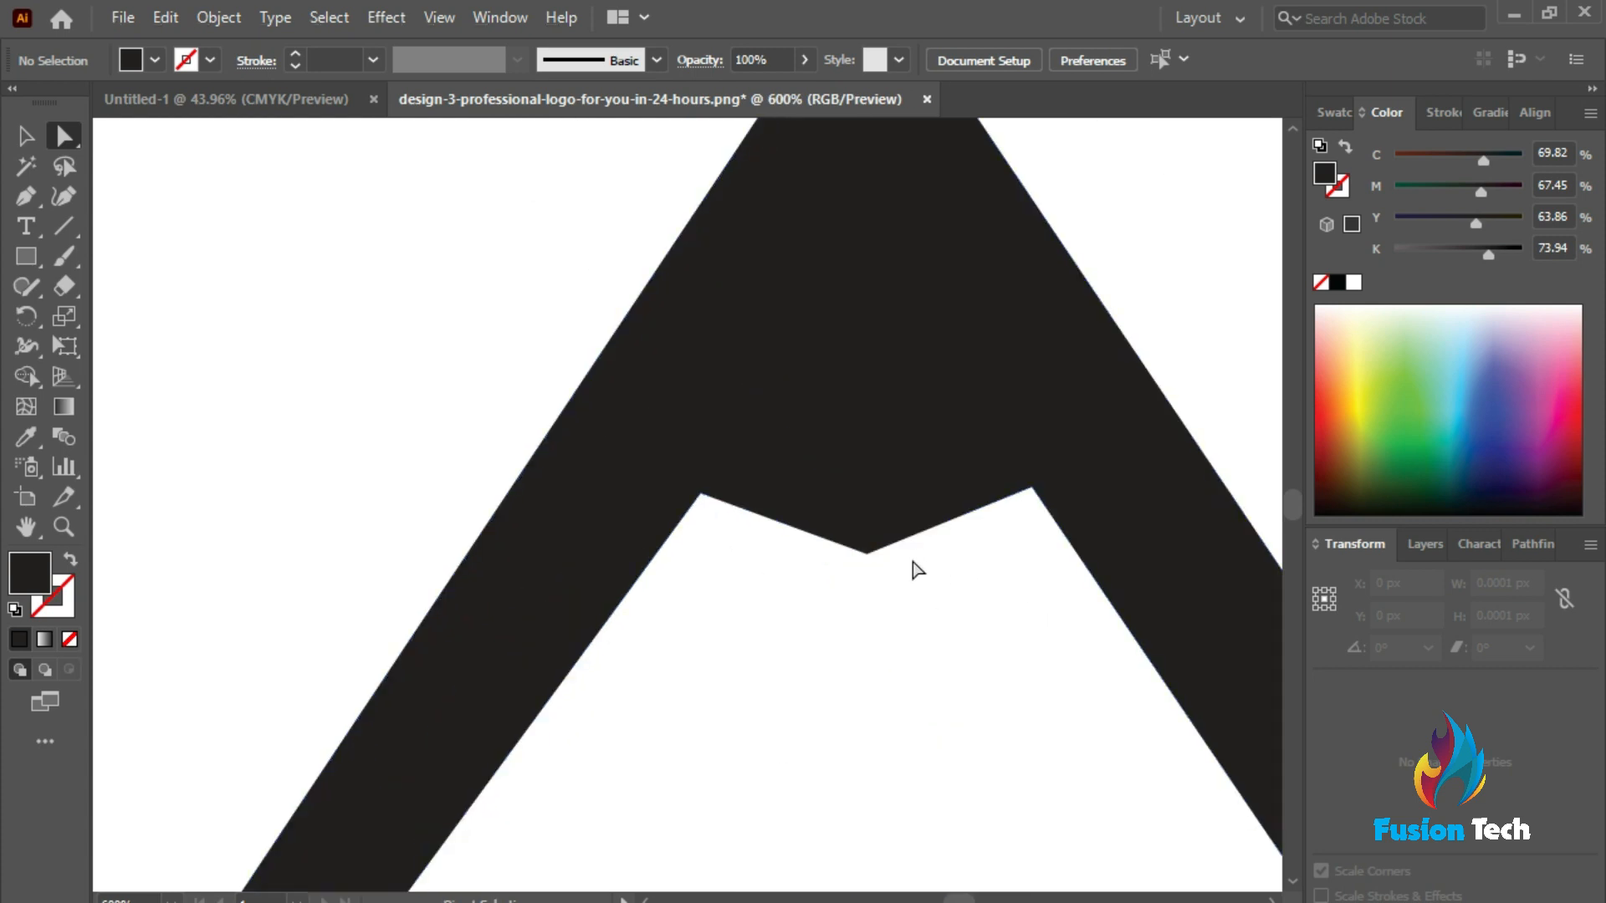
Nudge the middle point of the pencil lead's V-shaped lower edge to about X 518.45, Y 496.36 px and deselect it
{"action": "left_click", "coordinate": [868, 553]}
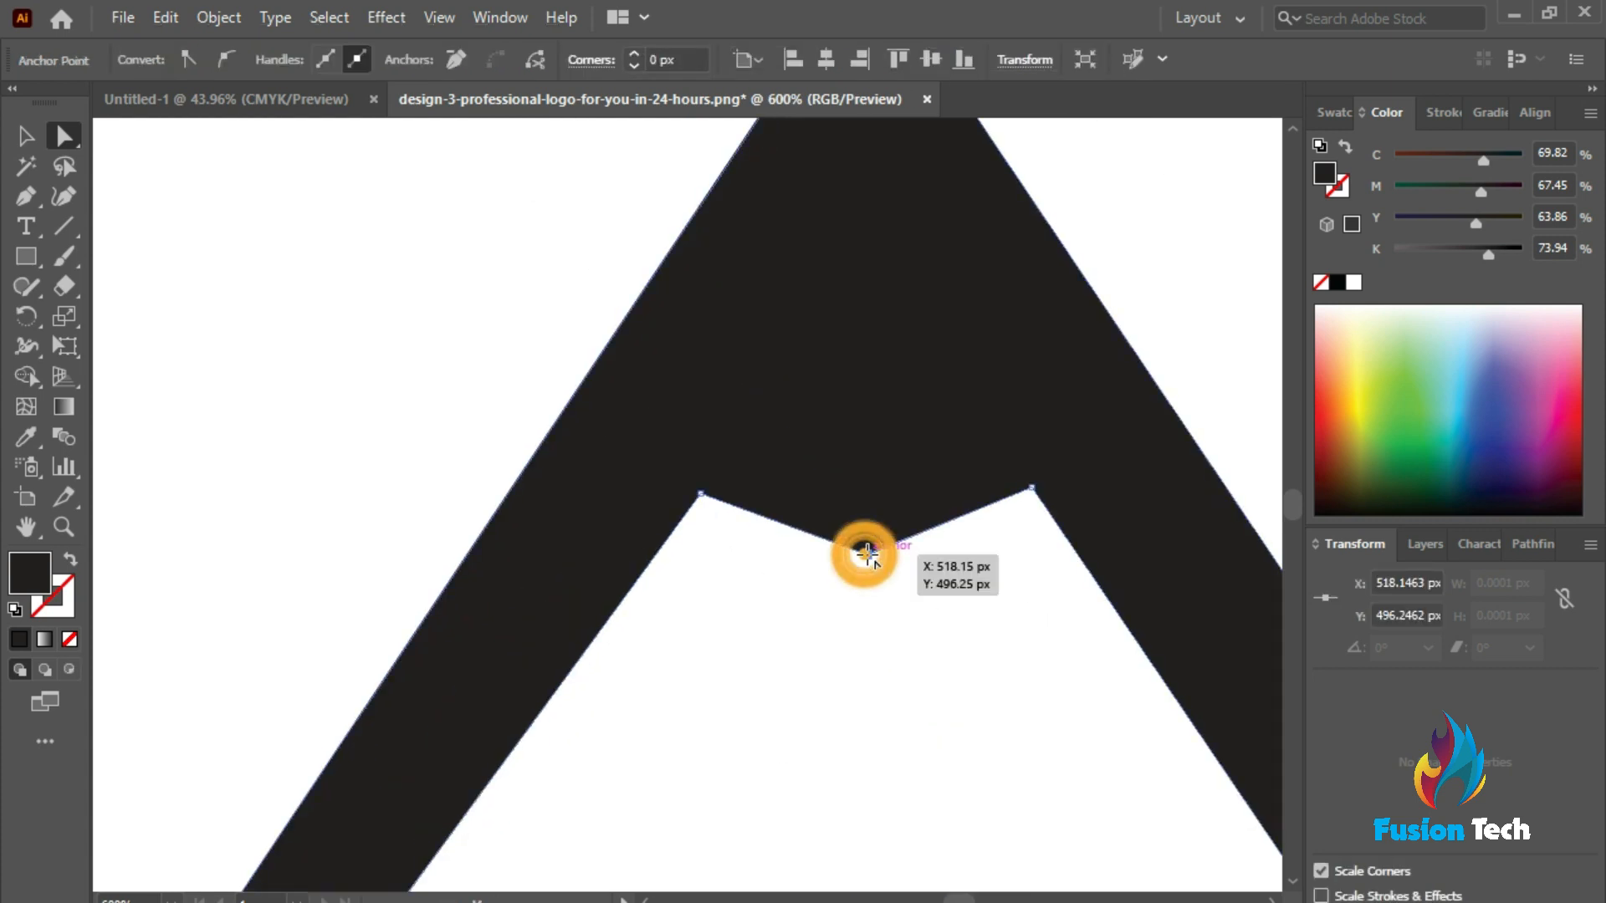
{"action": "scroll", "coordinate": [878, 565], "scroll_direction": "up", "scroll_amount": 4}
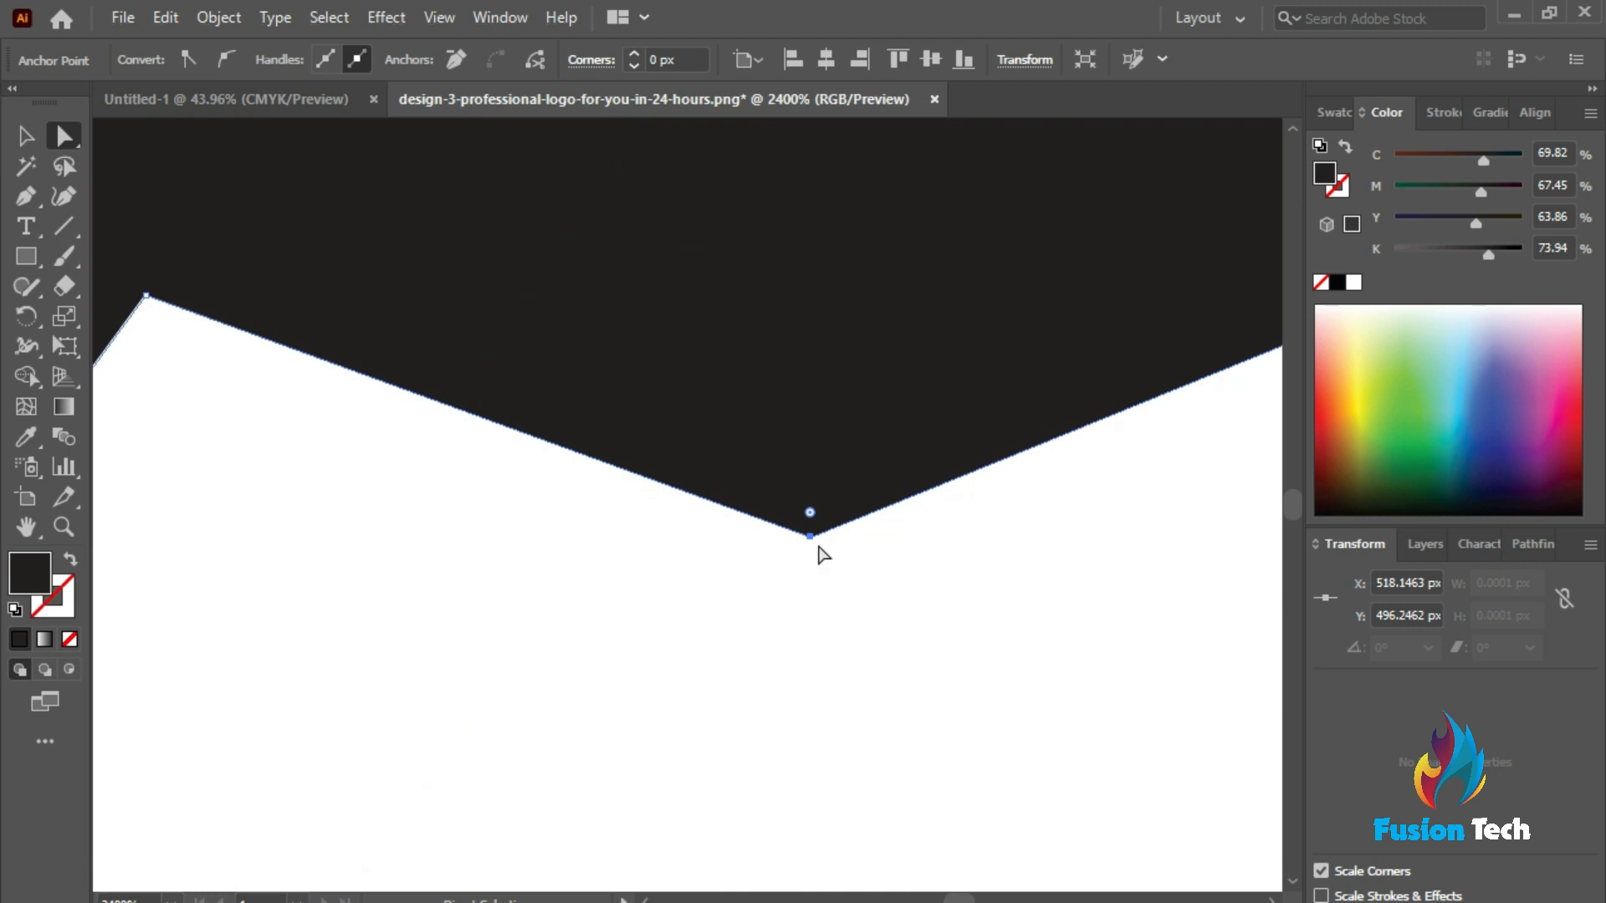
{"action": "left_click_drag", "start_coordinate": [810, 536], "coordinate": [827, 542]}
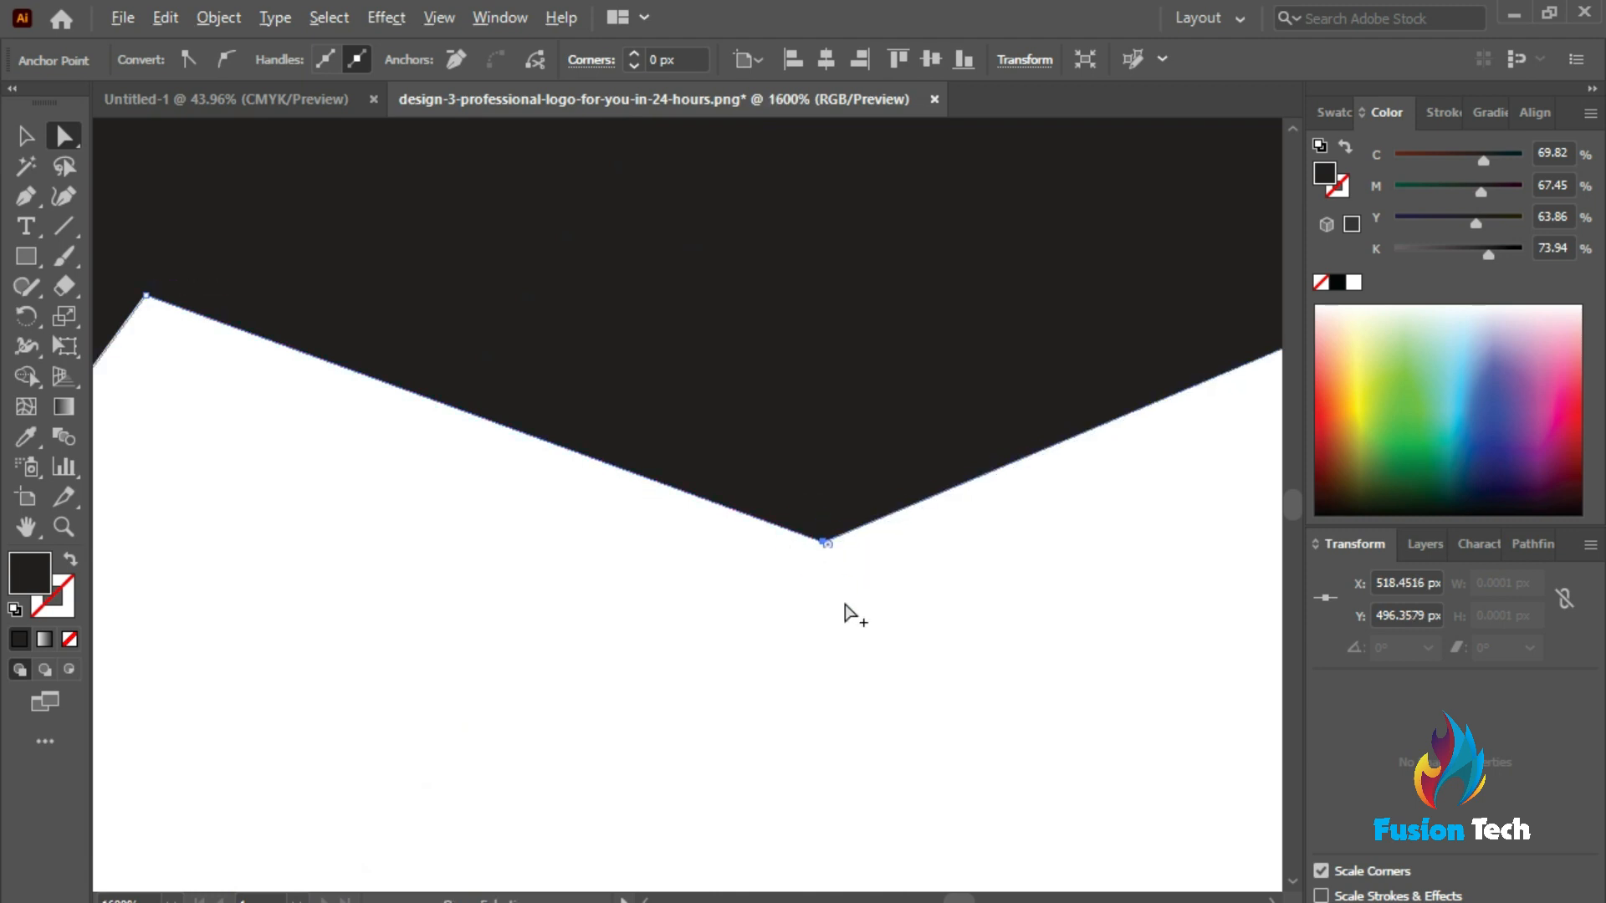
{"action": "key", "text": "ctrl+0"}
{"action": "left_click", "coordinate": [924, 602]}
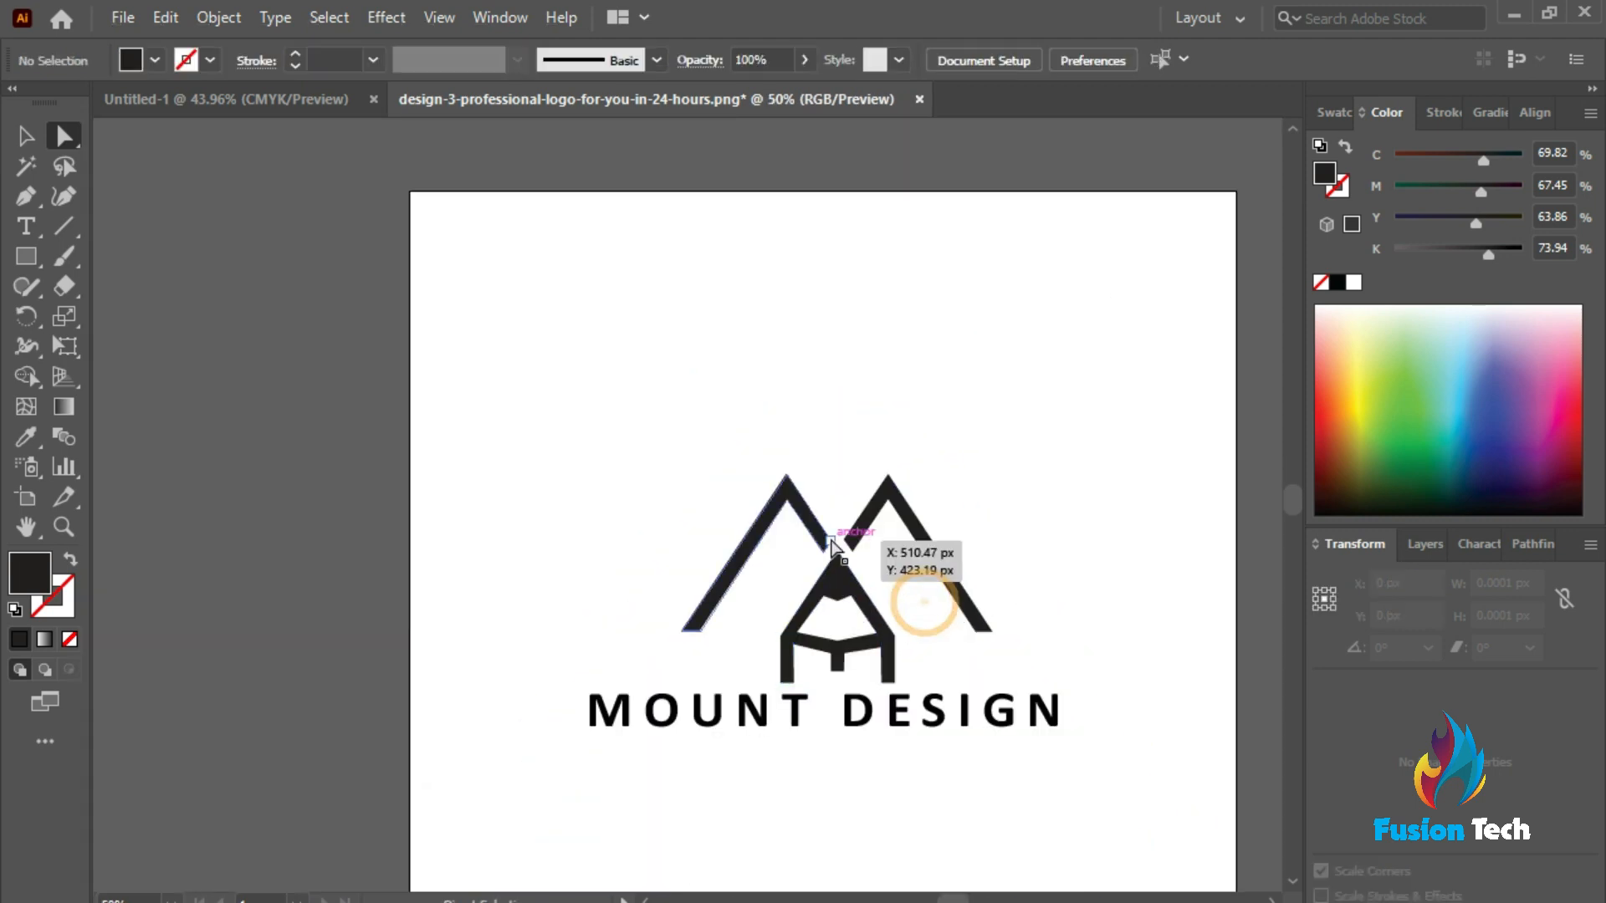
Readjust the lead's lower middle point to about X 518.18, Y 496.82 px, beneath the pencil's apex
{"action": "scroll", "coordinate": [832, 548], "scroll_direction": "up", "scroll_amount": 5}
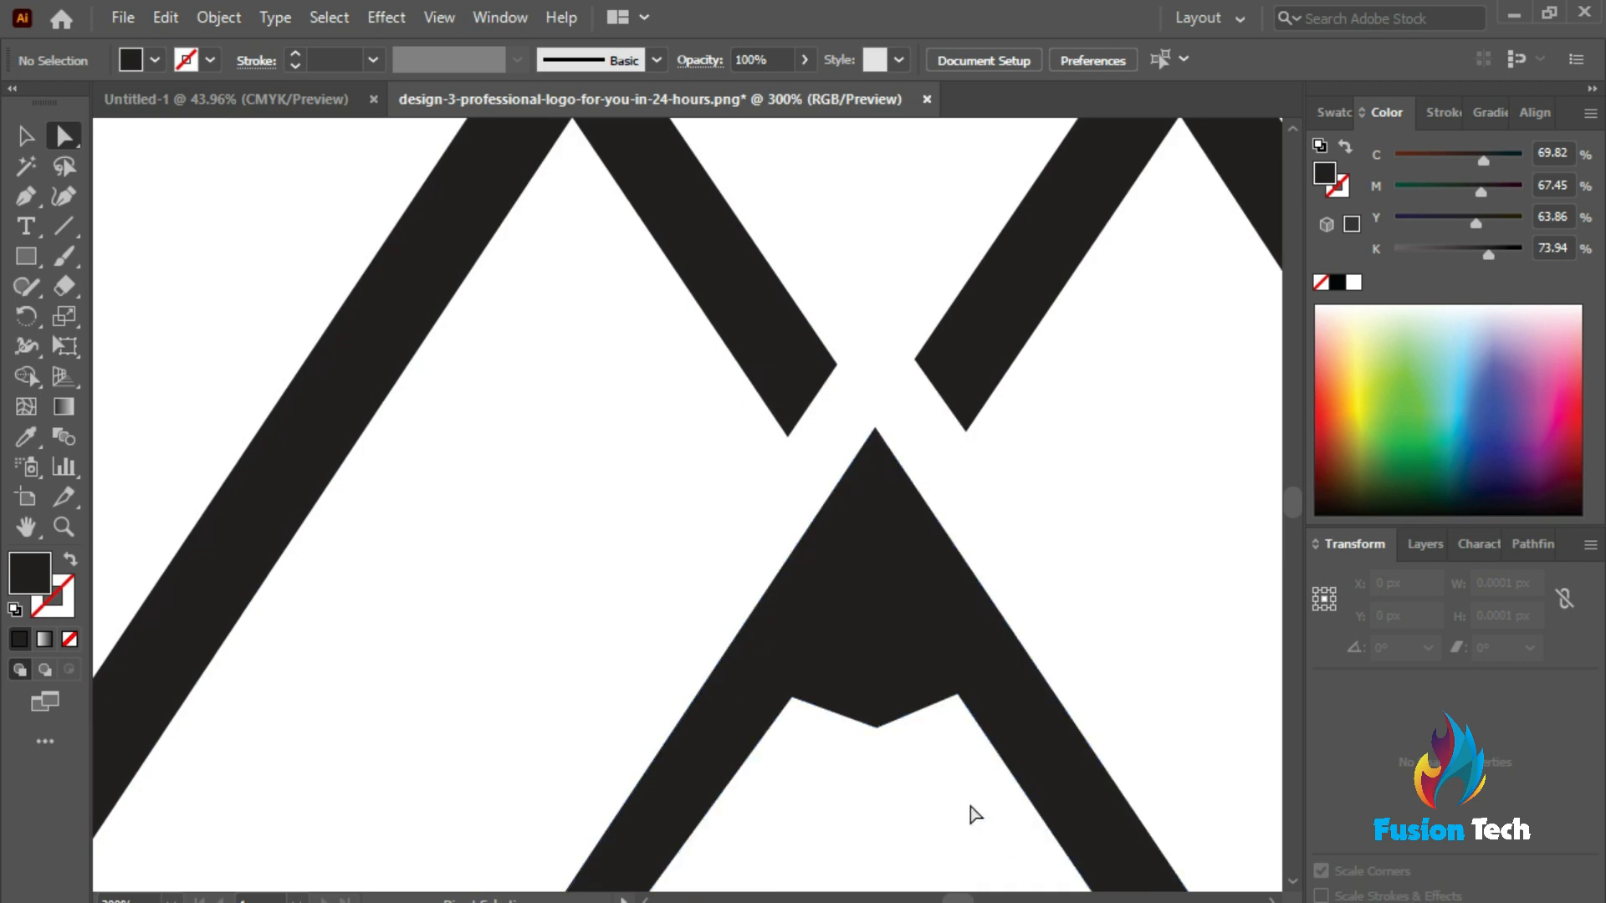
{"action": "scroll", "coordinate": [911, 750], "scroll_direction": "up", "scroll_amount": 5}
{"action": "left_click_drag", "start_coordinate": [757, 624], "coordinate": [753, 630]}
{"action": "scroll", "coordinate": [817, 725], "scroll_direction": "down", "scroll_amount": 5}
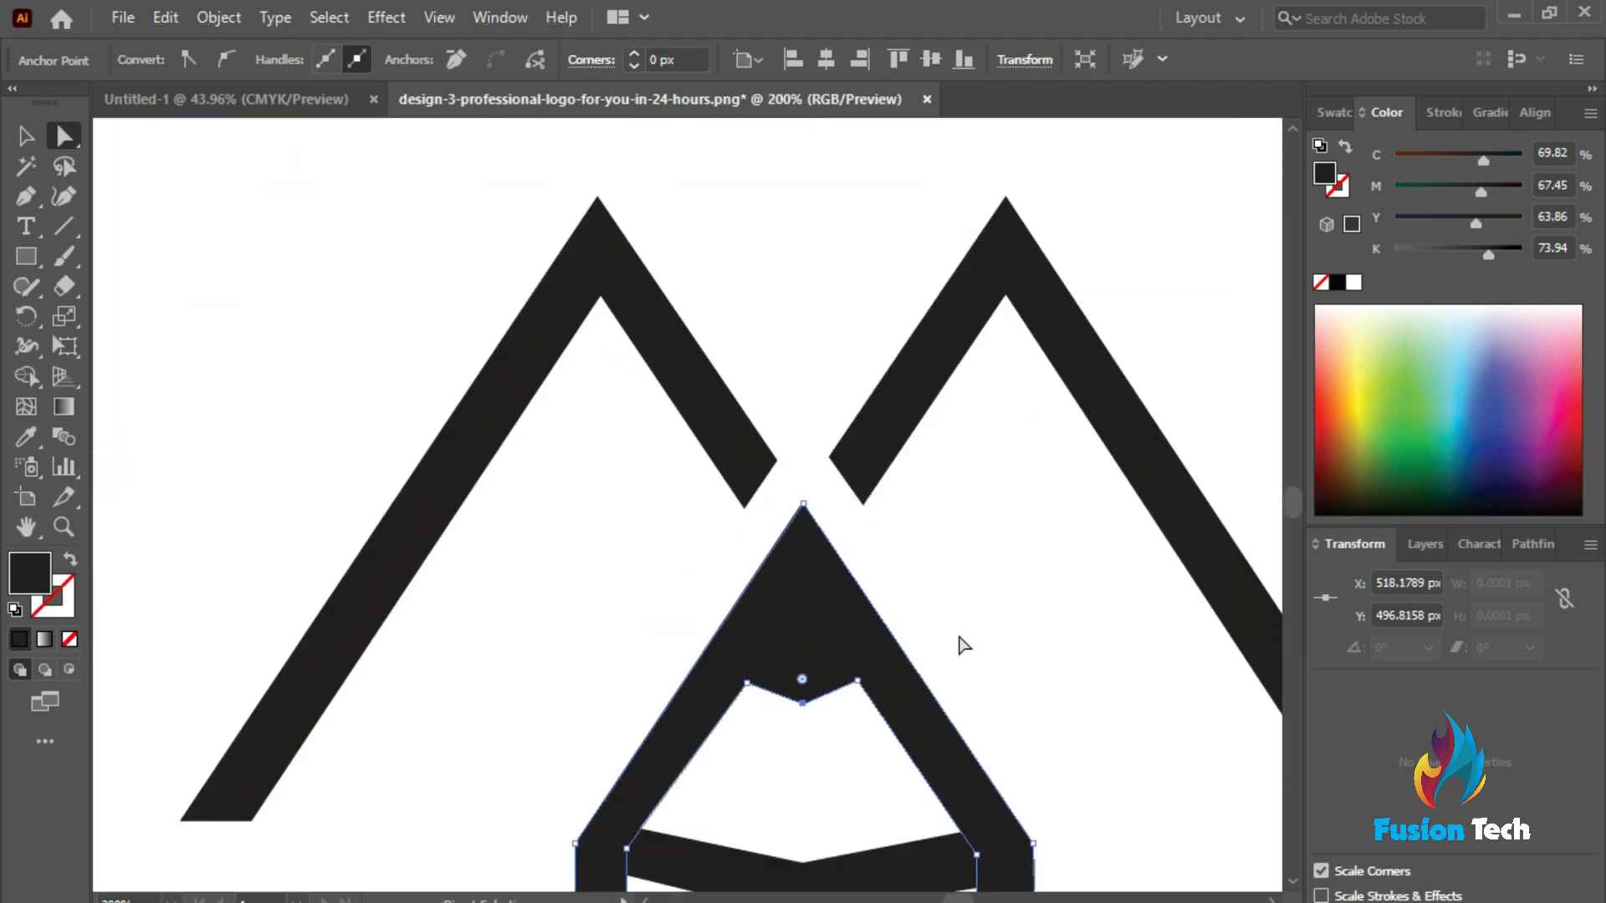
{"action": "scroll", "coordinate": [756, 666], "scroll_direction": "up", "scroll_amount": 5}
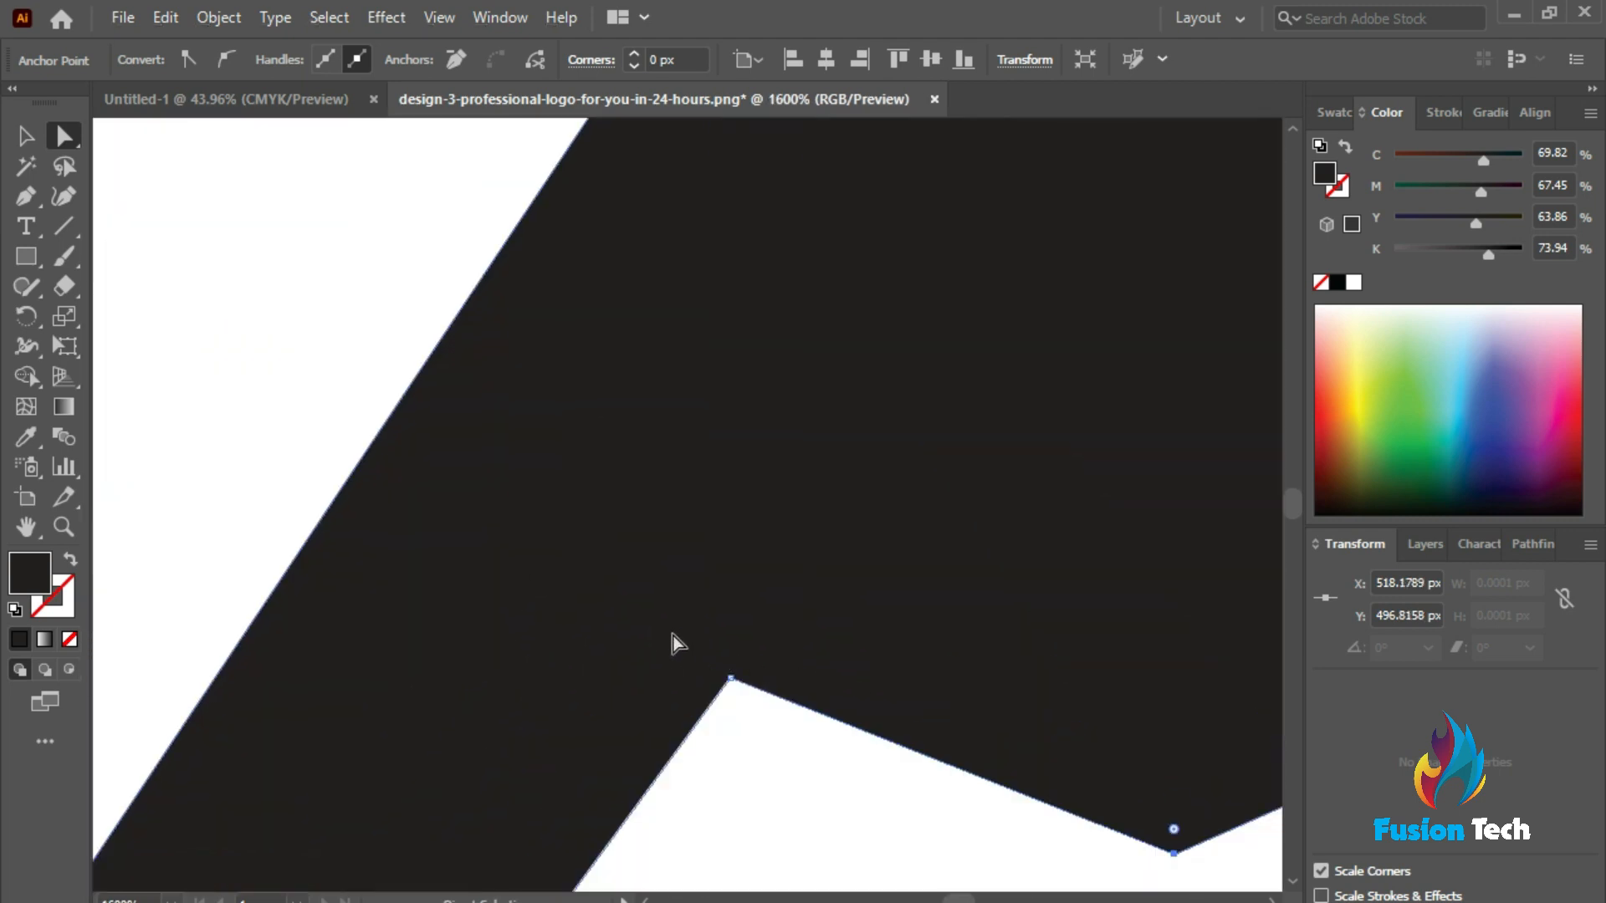
{"action": "scroll", "coordinate": [678, 644], "scroll_direction": "down", "scroll_amount": 1}
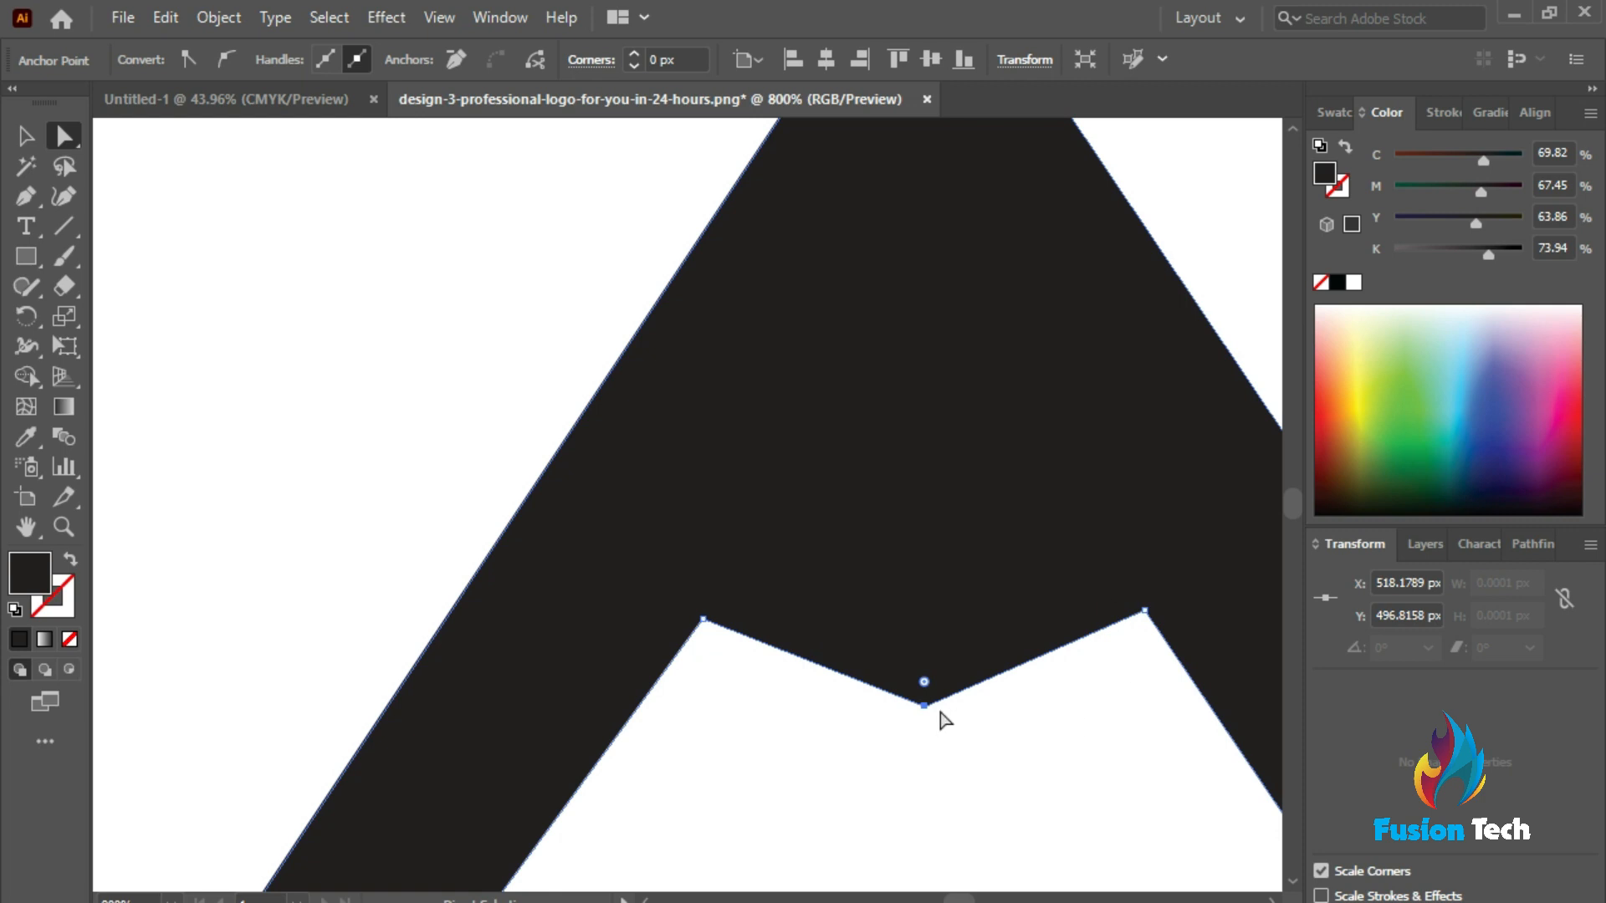
Show the rulers, then place a vertical guide through the pencil's apex and a horizontal guide just above the lead's lower corners
{"action": "scroll", "coordinate": [966, 714], "scroll_direction": "down", "scroll_amount": 2}
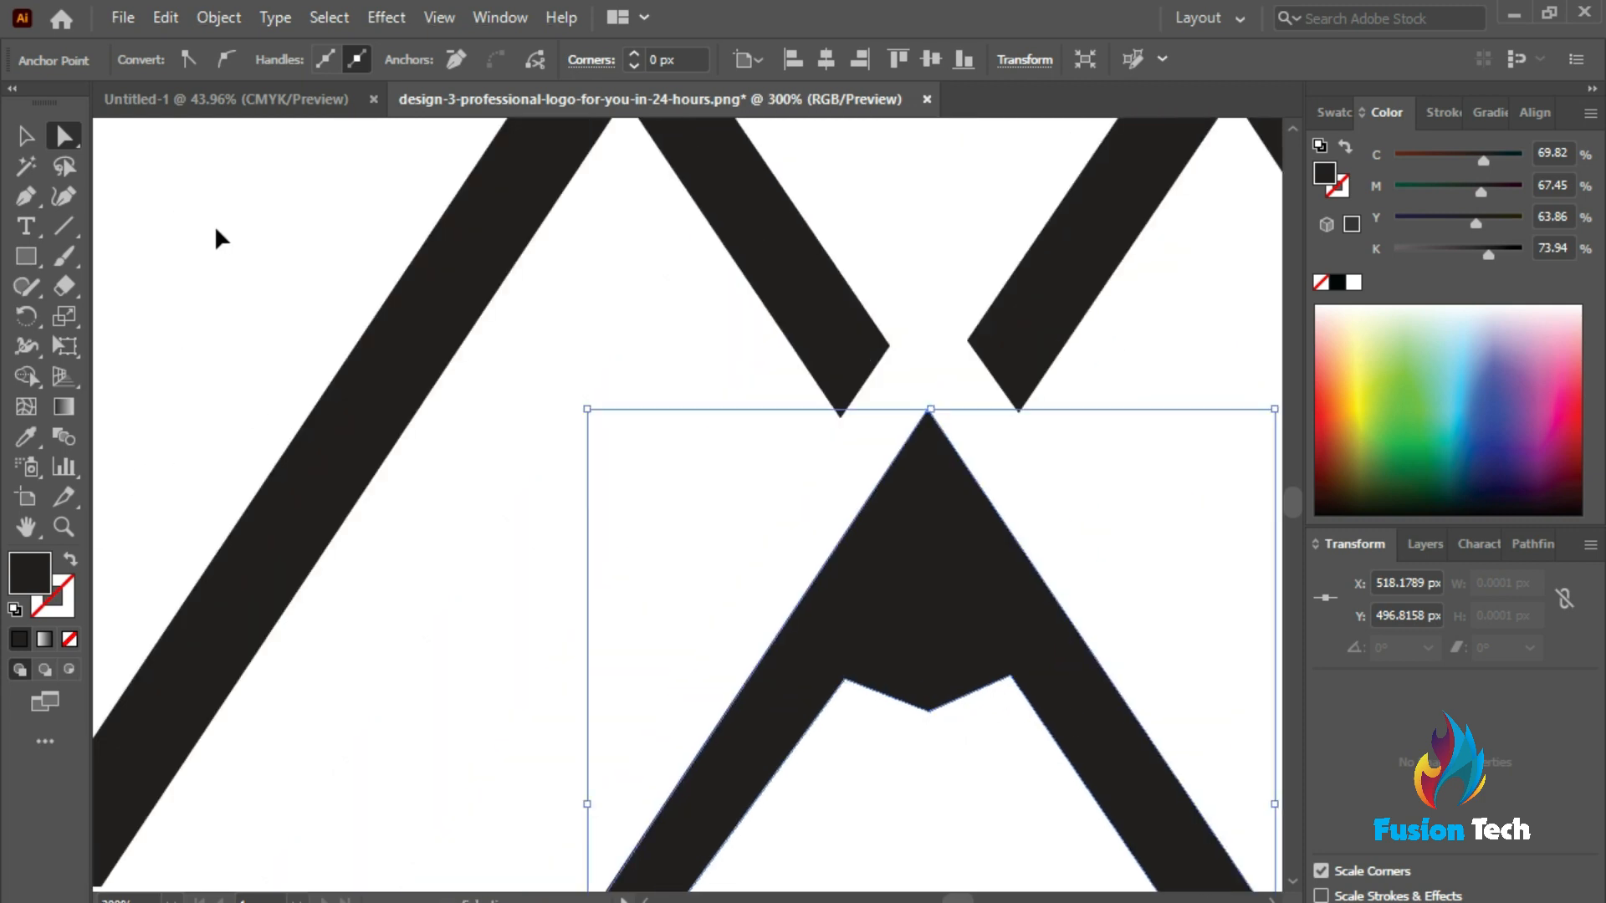
{"action": "key", "text": "ctrl+r"}
{"action": "left_click_drag", "start_coordinate": [115, 464], "coordinate": [929, 668]}
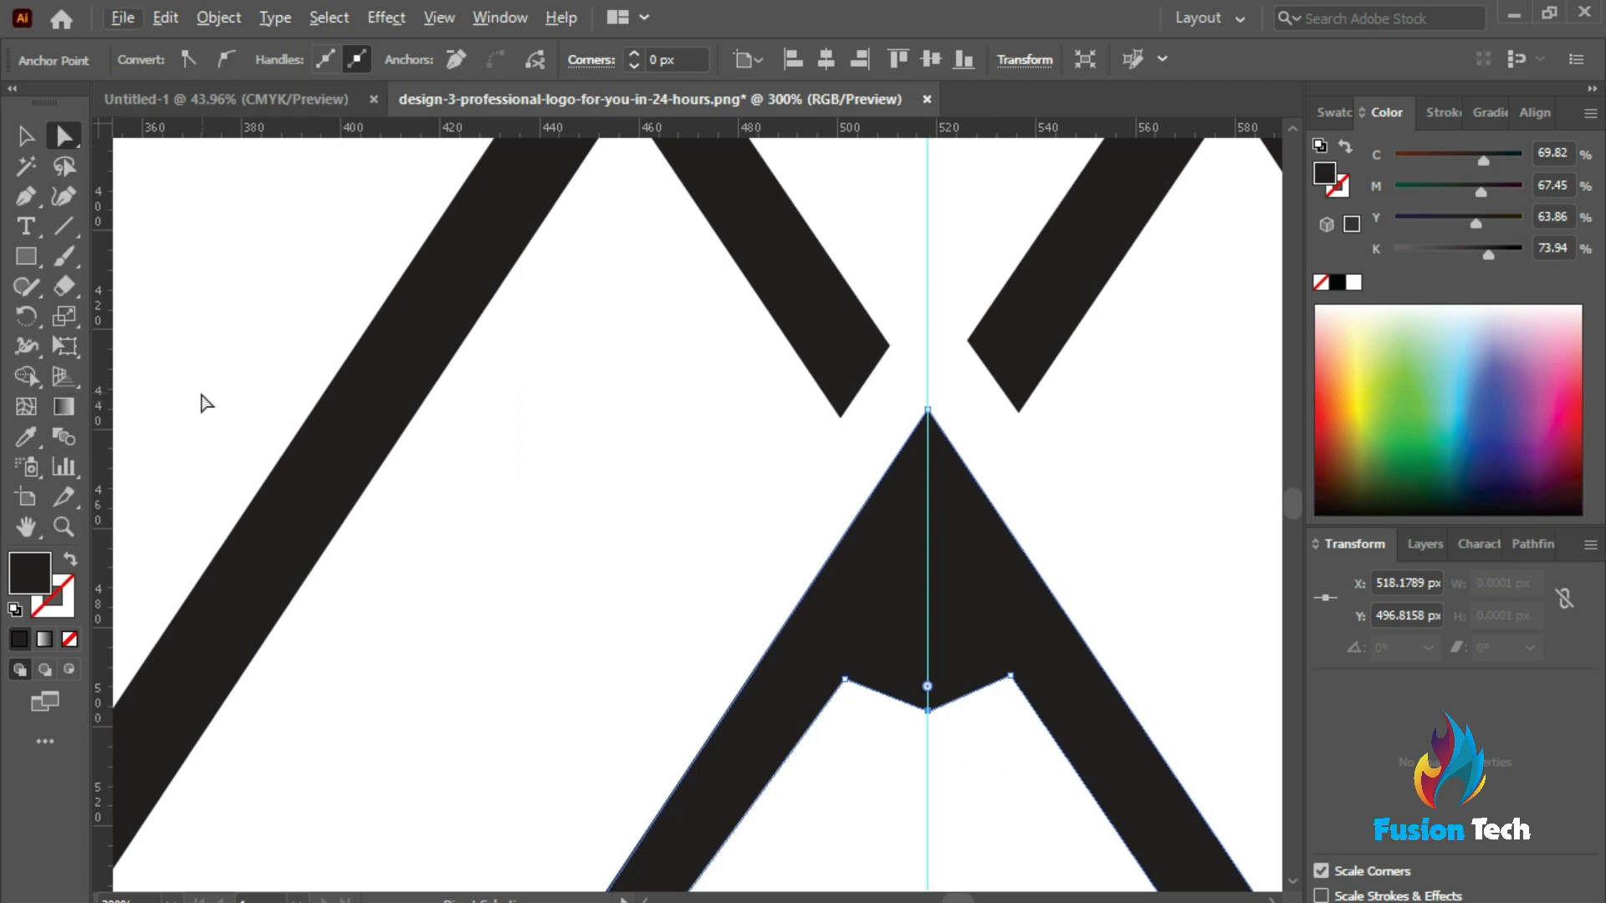
{"action": "left_click", "coordinate": [993, 149]}
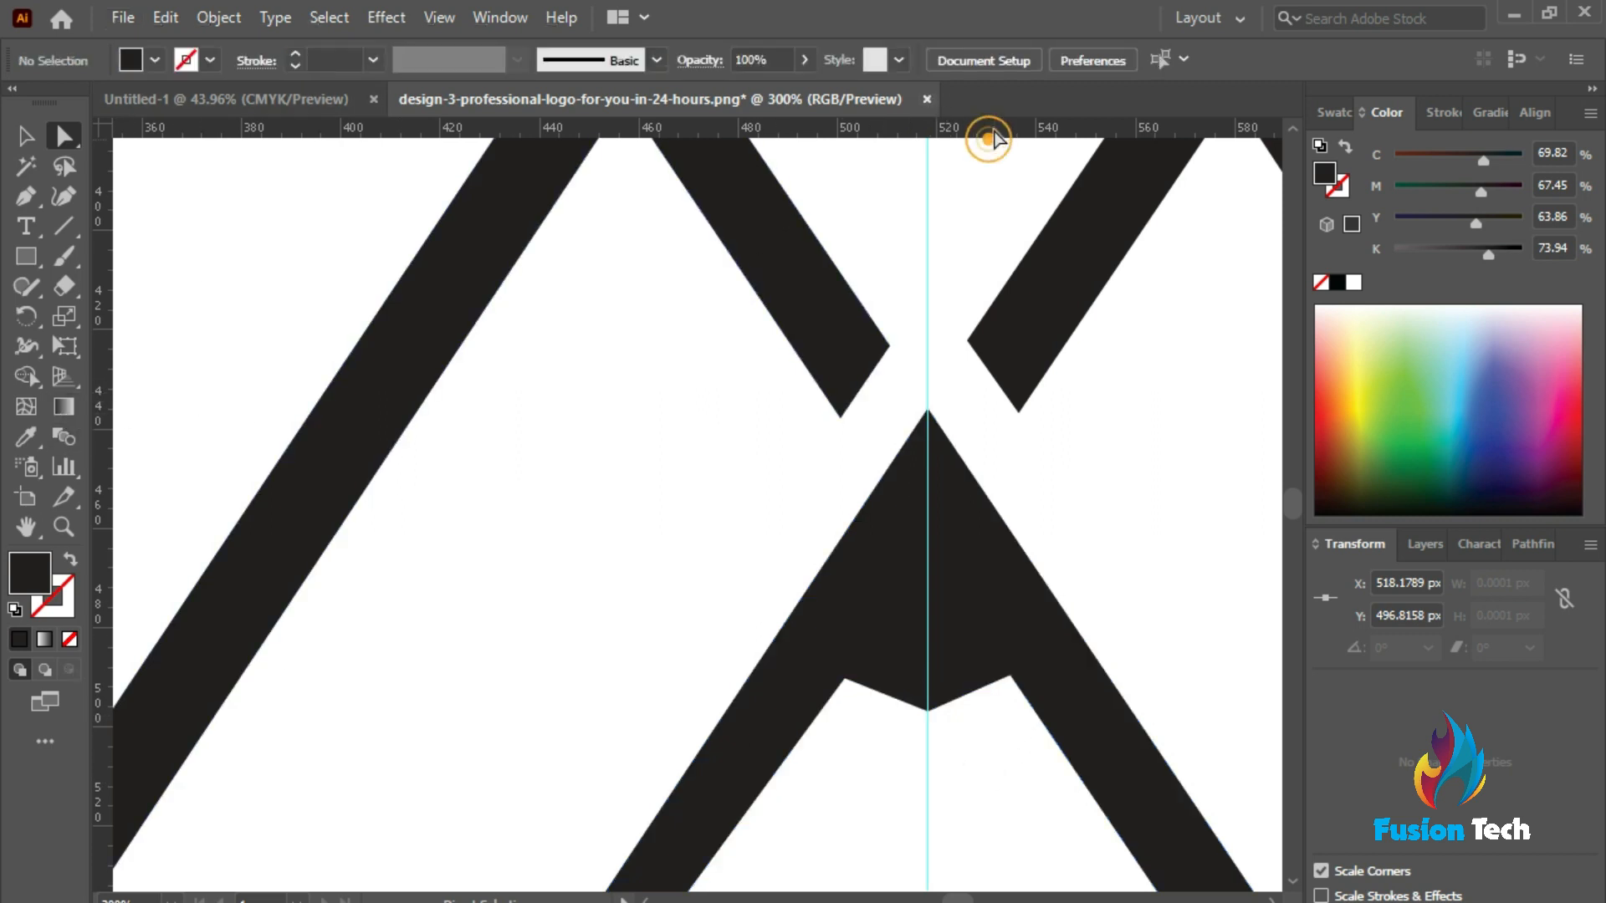
{"action": "left_click_drag", "start_coordinate": [999, 128], "coordinate": [1035, 673]}
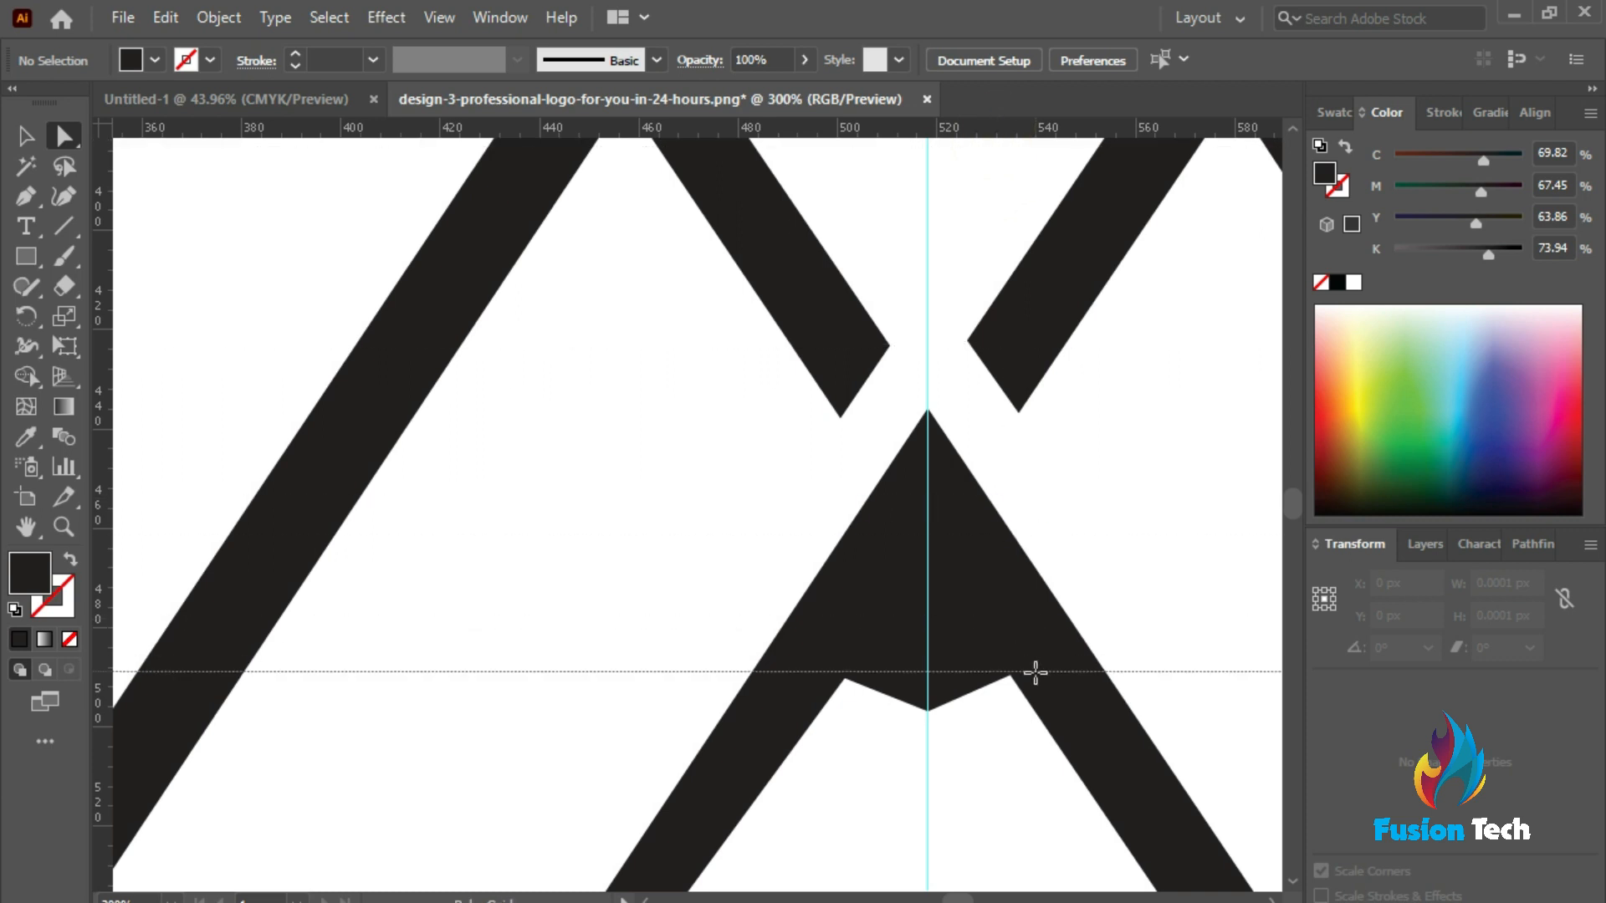
{"action": "scroll", "coordinate": [1091, 726], "scroll_direction": "up", "scroll_amount": 5}
{"action": "scroll", "coordinate": [1087, 727], "scroll_direction": "down", "scroll_amount": 3}
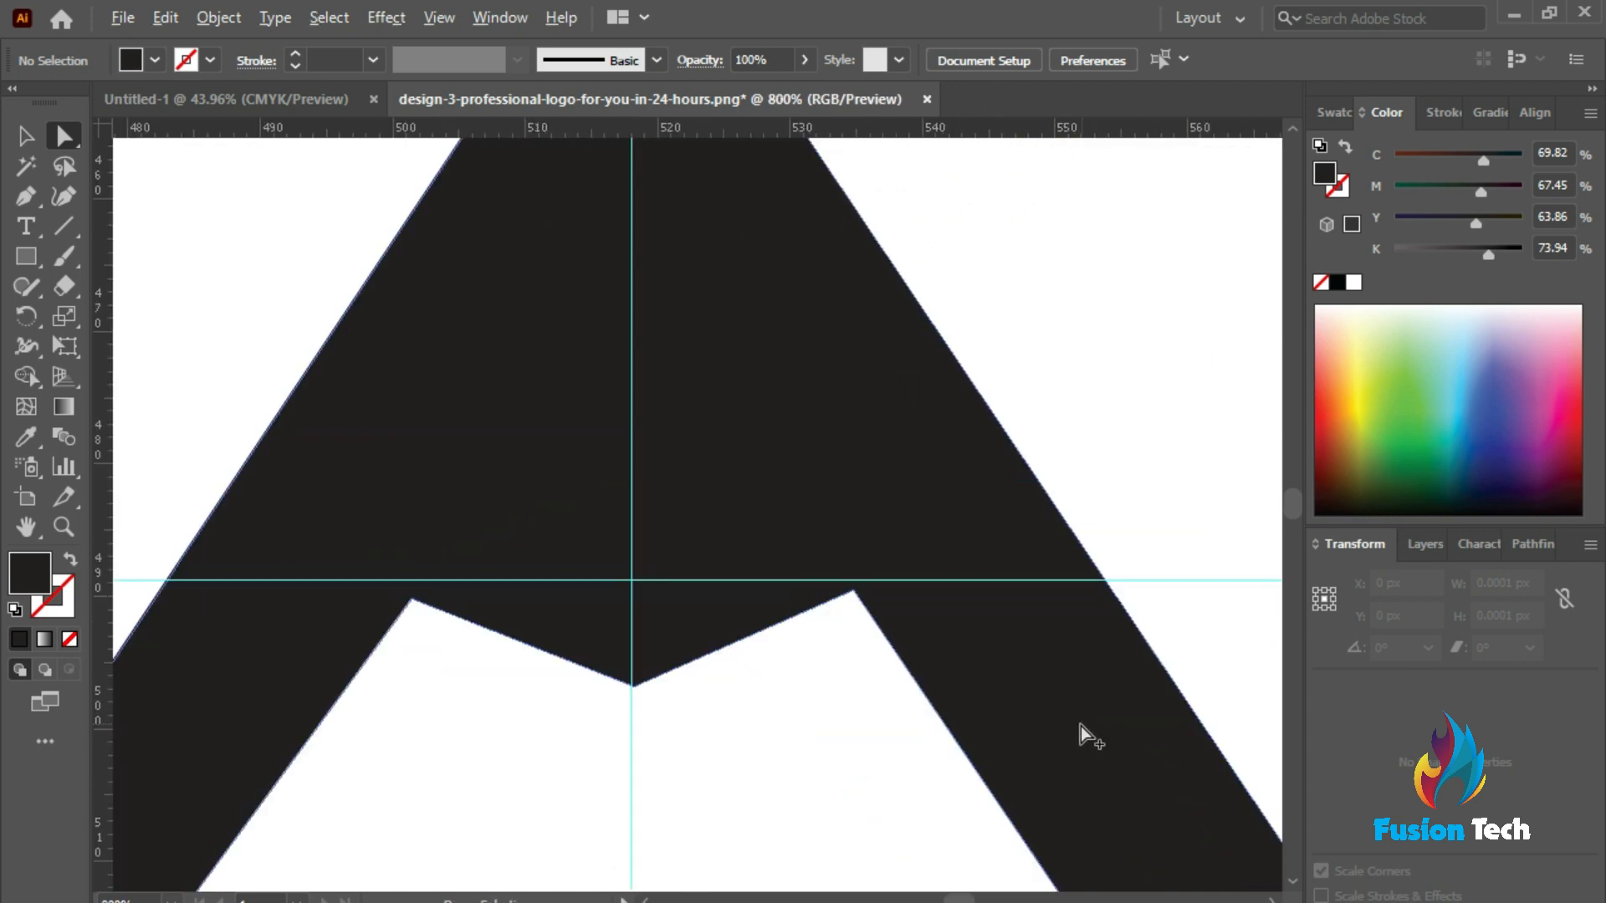
Shift the three points of the lead's lower edge slightly down and left so the middle point sits on the vertical guide
{"action": "scroll", "coordinate": [577, 624], "scroll_direction": "up", "scroll_amount": 3}
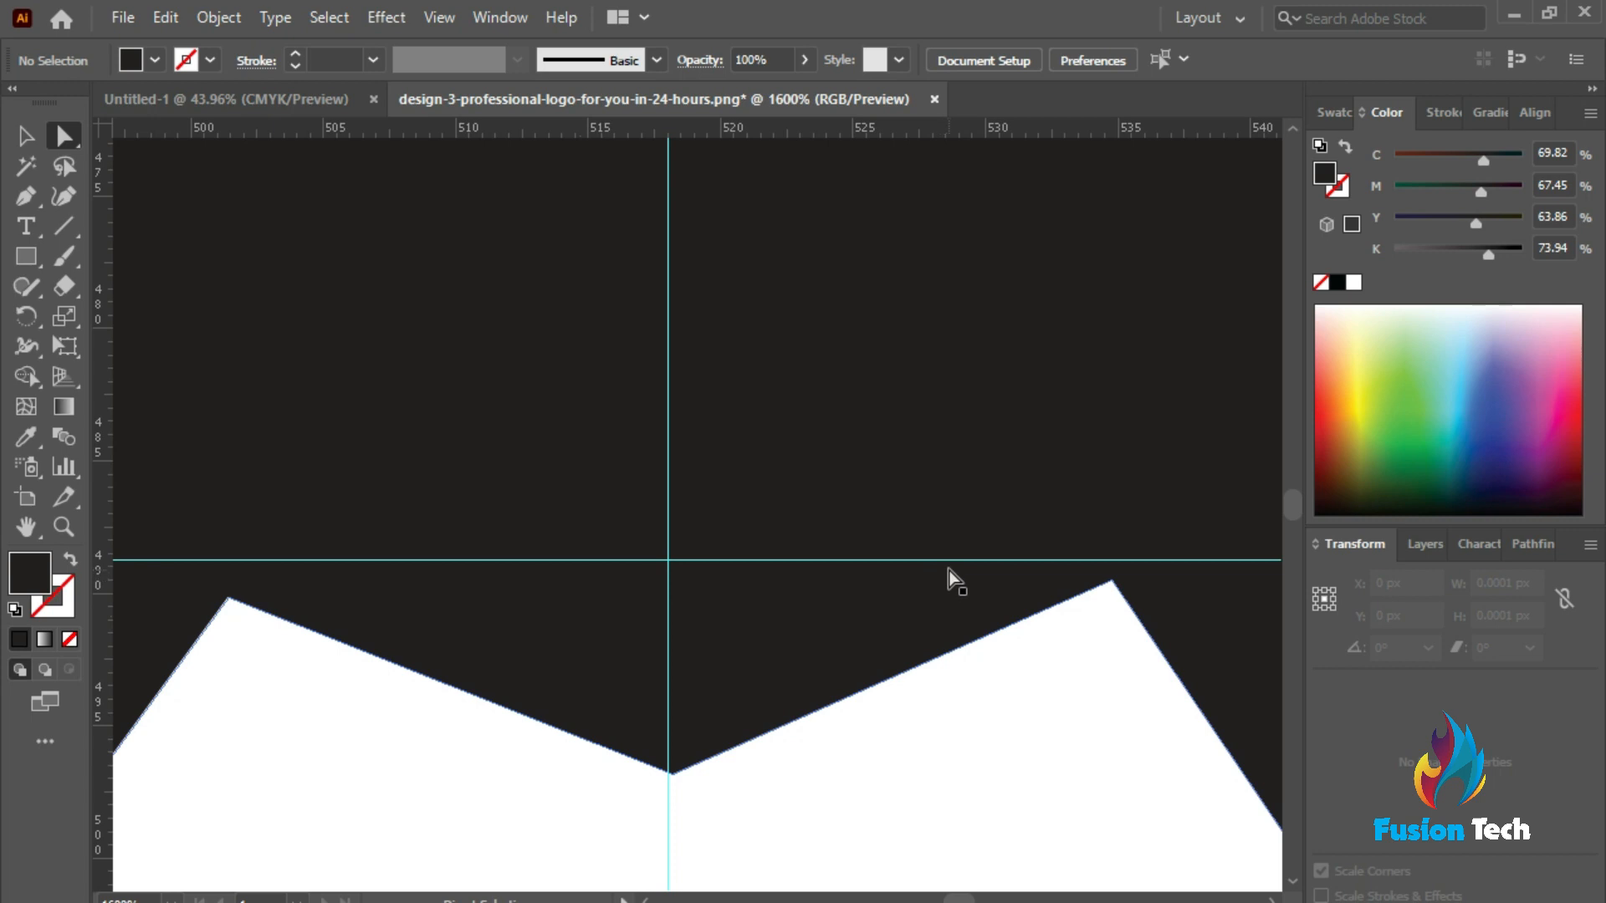
{"action": "mouse_move", "coordinate": [951, 561]}
{"action": "left_mouse_down"}
{"action": "mouse_move", "coordinate": [960, 586]}
{"action": "mouse_move", "coordinate": [951, 564]}
{"action": "left_mouse_up"}
{"action": "mouse_move", "coordinate": [1143, 560]}
{"action": "left_mouse_down"}
{"action": "mouse_move", "coordinate": [1140, 584]}
{"action": "mouse_move", "coordinate": [1143, 571]}
{"action": "left_mouse_up"}
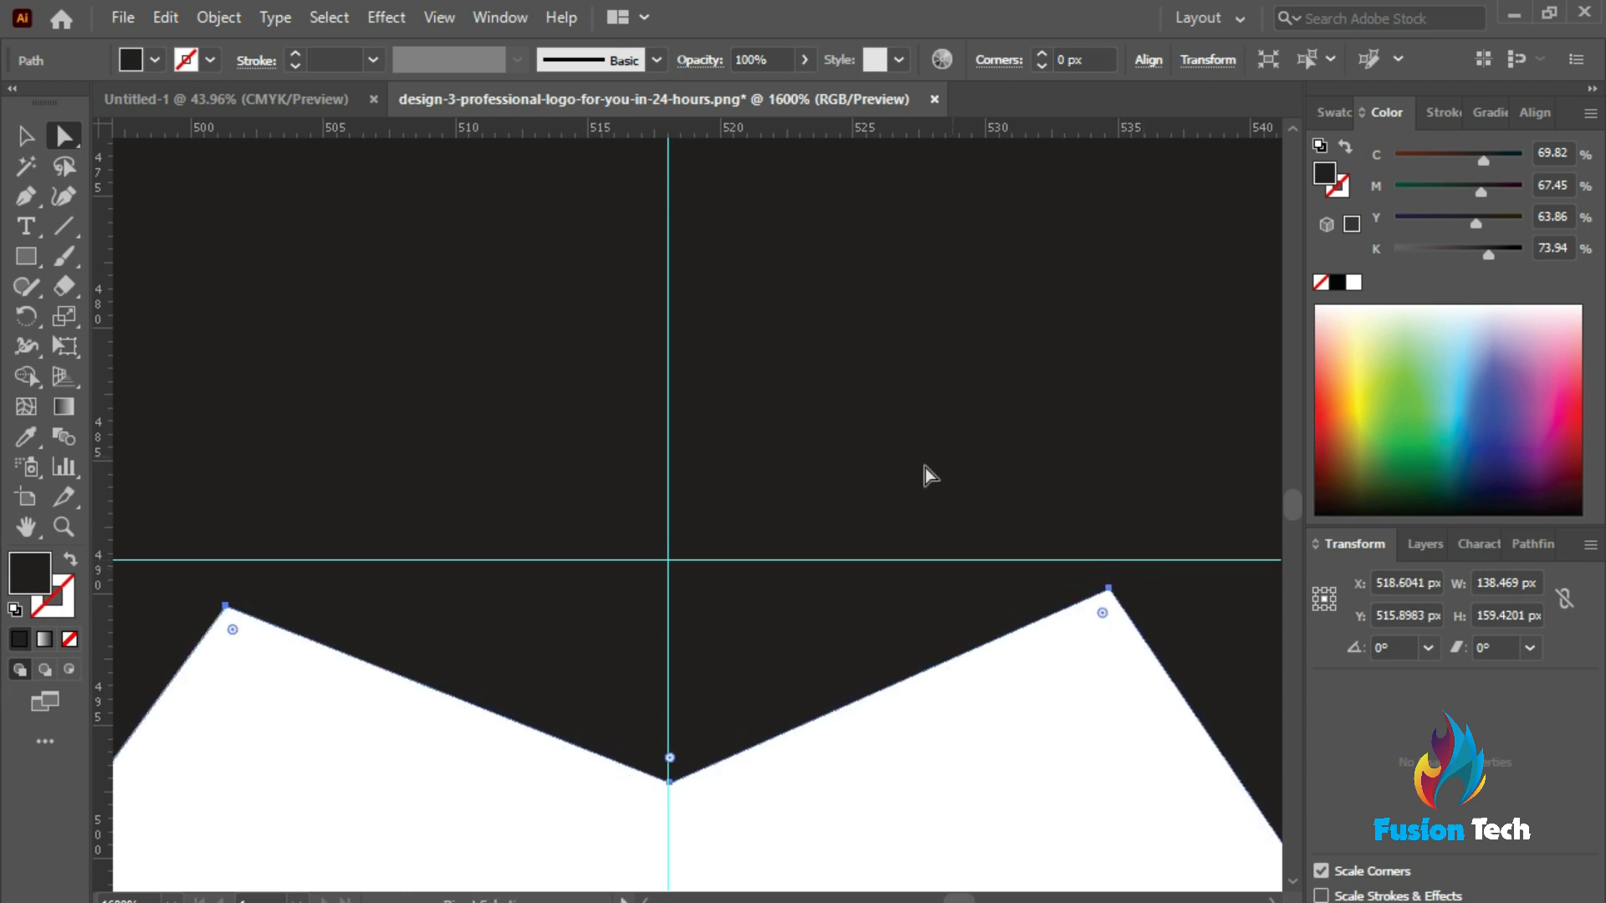
Add a second horizontal guide level with the lead's lower-left corner and move the lower-right corner onto it, at about Y 490.48 px
{"action": "scroll", "coordinate": [811, 650], "scroll_direction": "down", "scroll_amount": 5}
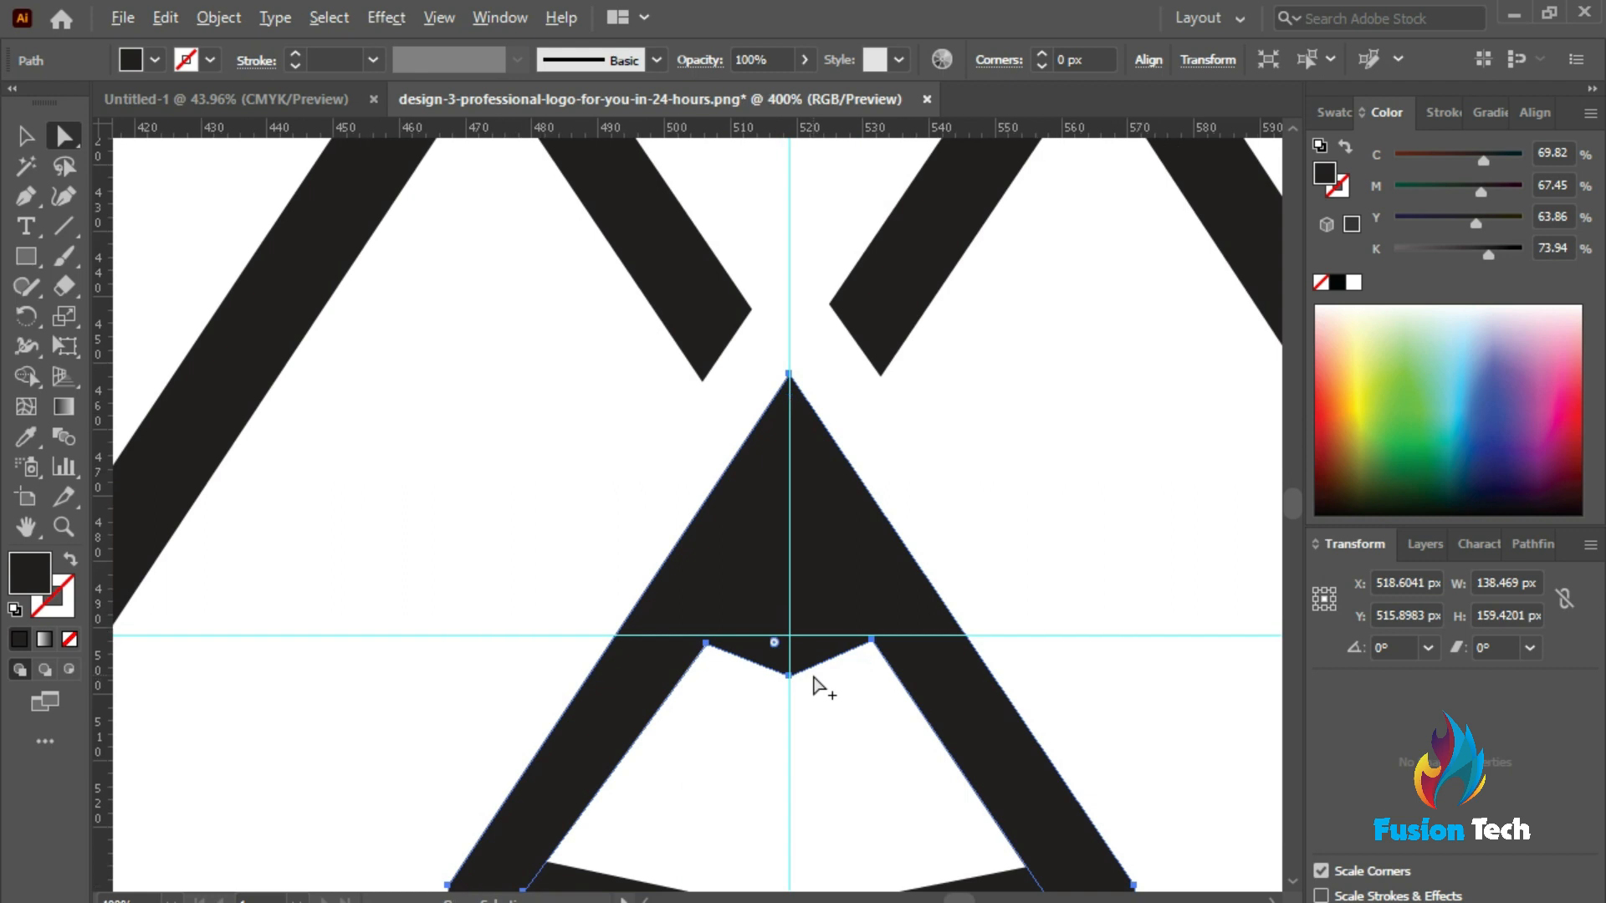
{"action": "scroll", "coordinate": [813, 676], "scroll_direction": "up", "scroll_amount": 3}
{"action": "scroll", "coordinate": [813, 688], "scroll_direction": "up", "scroll_amount": 1}
{"action": "left_click_drag", "start_coordinate": [927, 130], "coordinate": [968, 549]}
{"action": "left_click_drag", "start_coordinate": [967, 548], "coordinate": [1053, 554]}
{"action": "scroll", "coordinate": [995, 774], "scroll_direction": "down", "scroll_amount": 6}
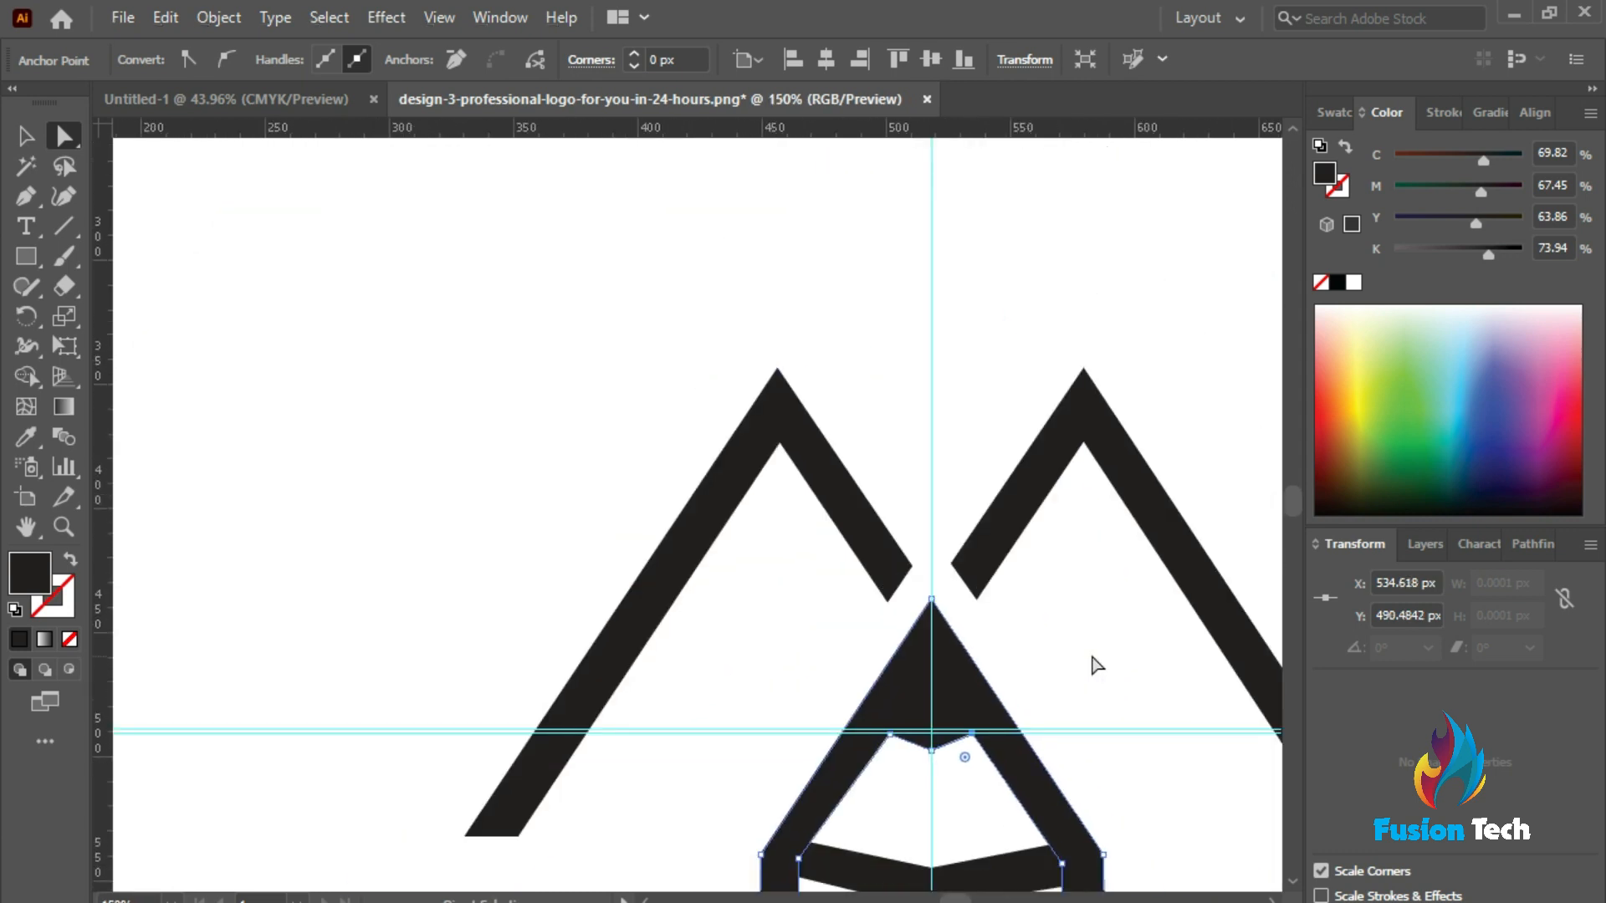
Unlock the guides and delete both horizontal guides and the vertical guide
{"action": "left_click", "coordinate": [1094, 659]}
{"action": "left_click_drag", "start_coordinate": [1201, 823], "coordinate": [1123, 701]}
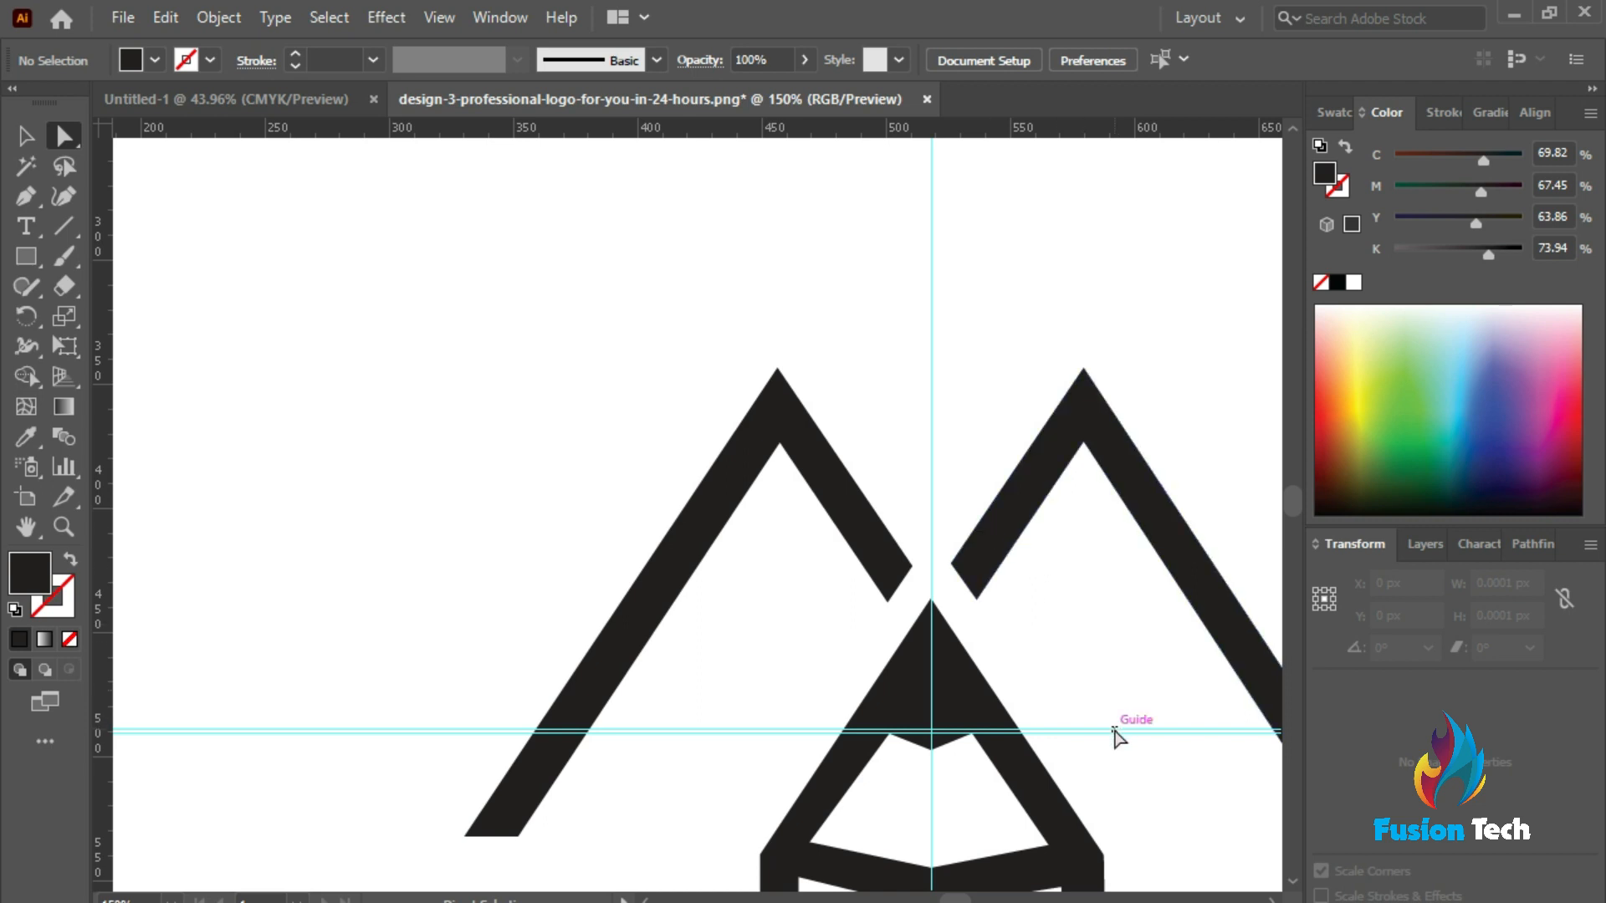
{"action": "right_click", "coordinate": [1114, 729]}
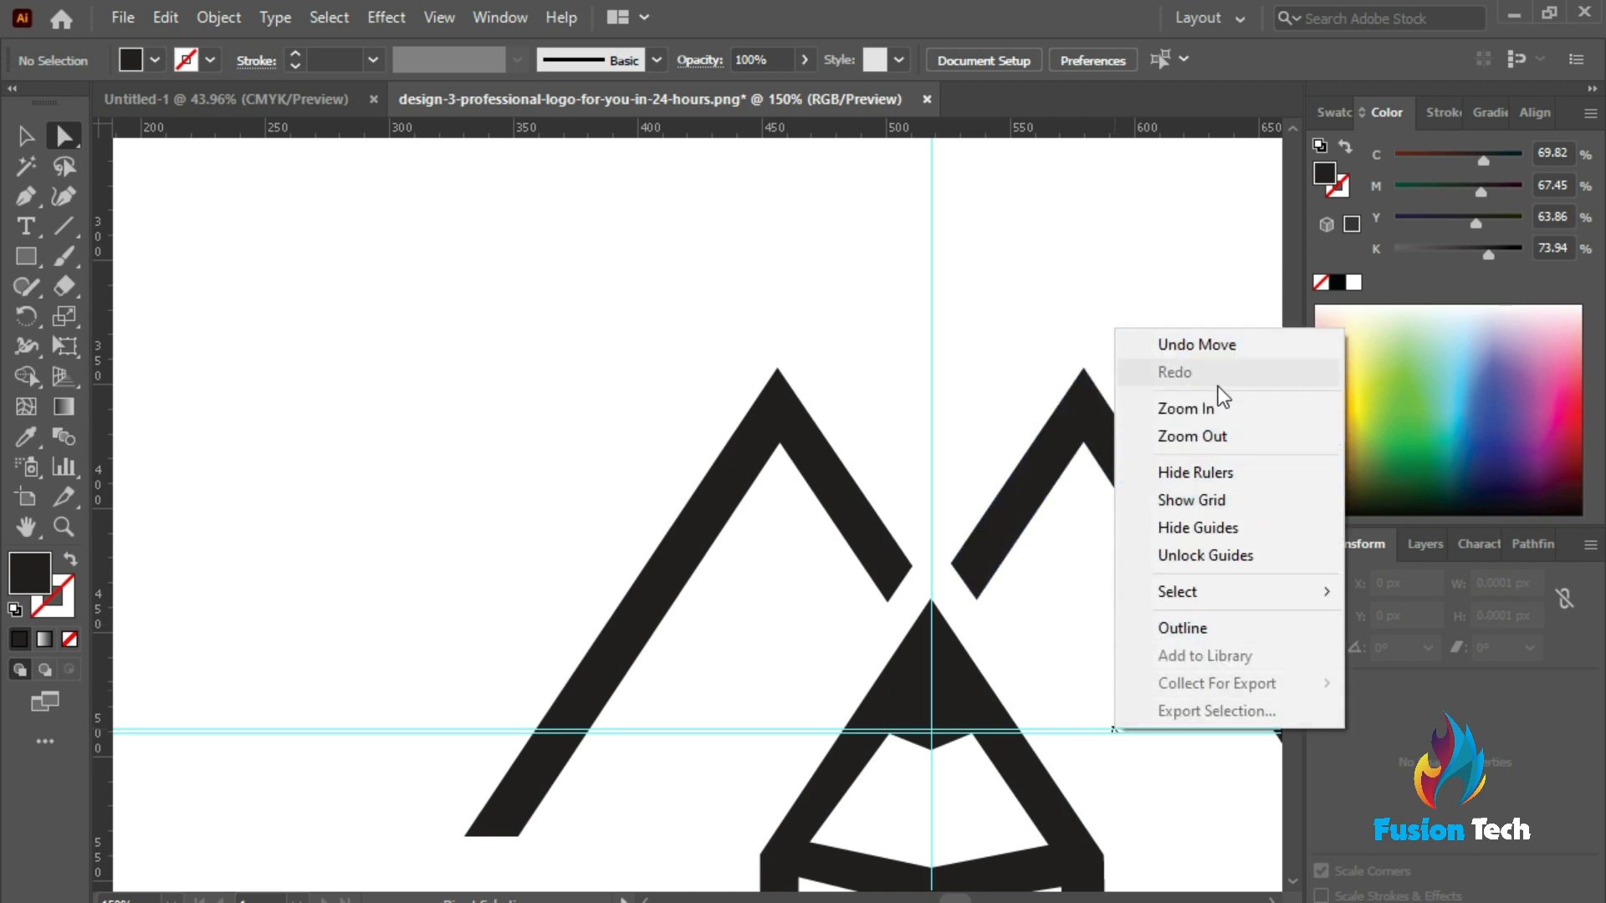
{"action": "left_click", "coordinate": [1228, 555]}
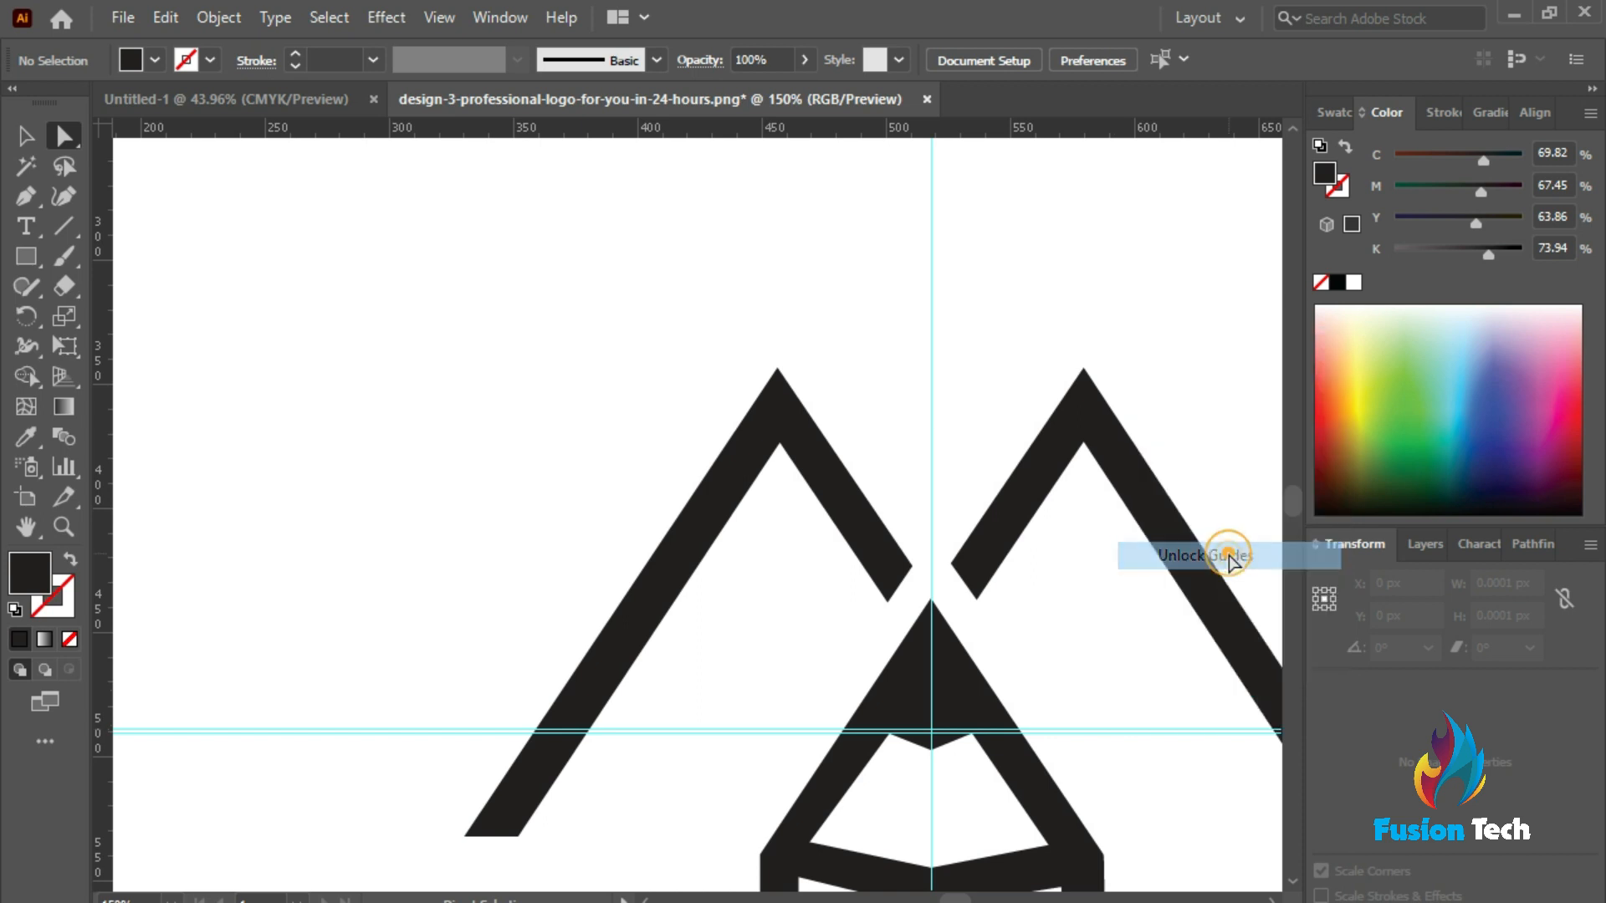
{"action": "left_click_drag", "start_coordinate": [1183, 796], "coordinate": [1121, 708]}
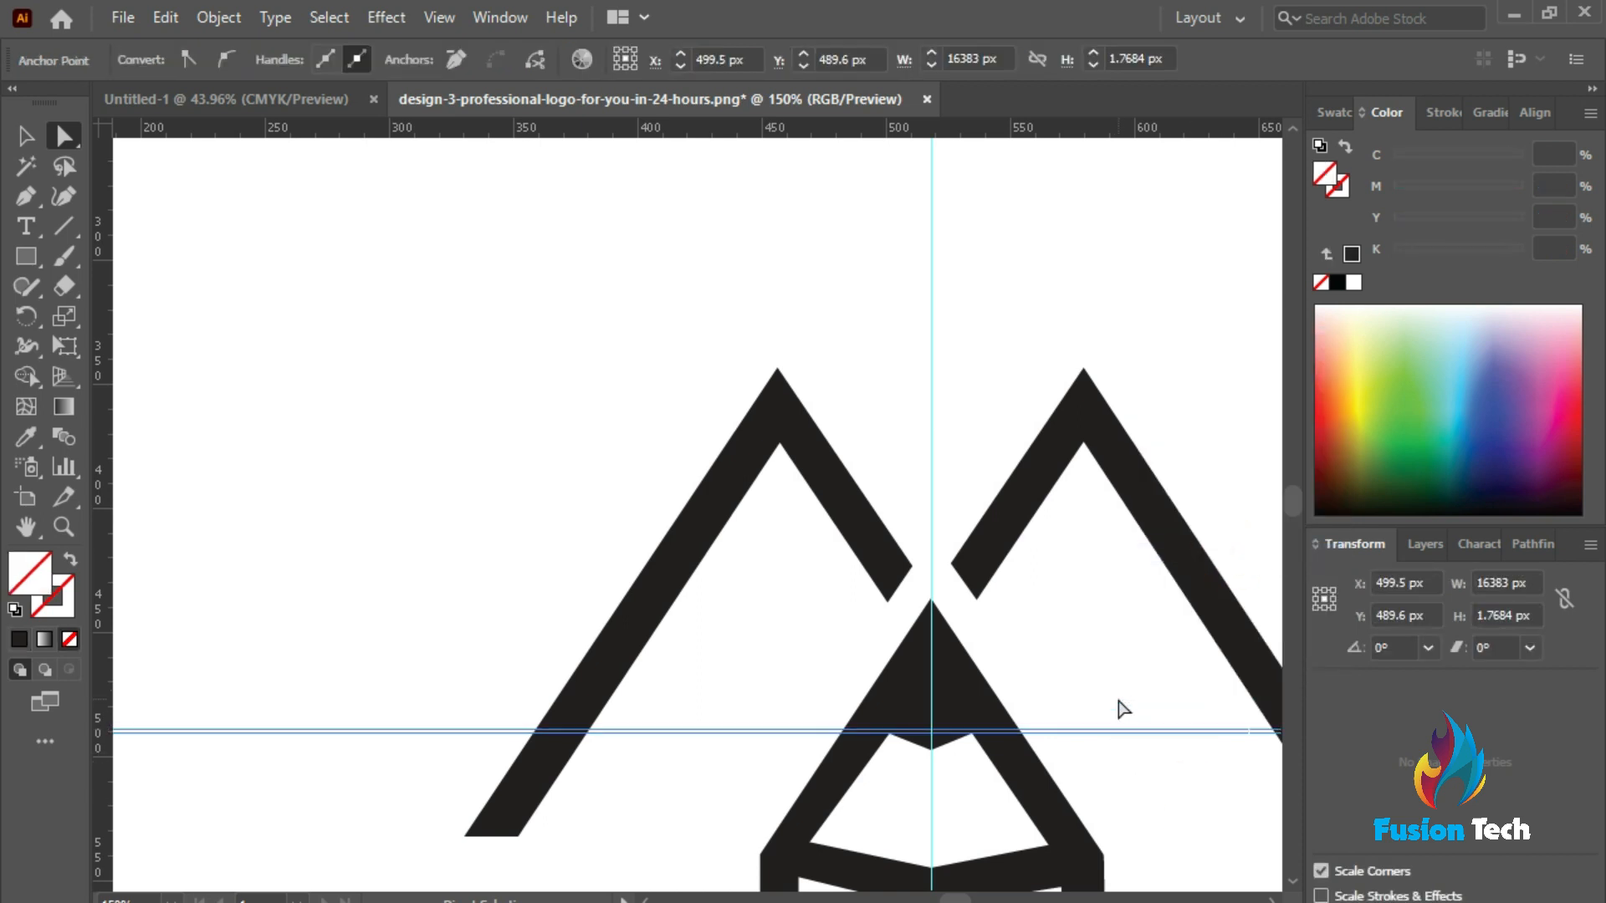
{"action": "key", "text": "Delete"}
{"action": "left_click_drag", "start_coordinate": [871, 251], "coordinate": [981, 332]}
{"action": "key", "text": "Delete"}
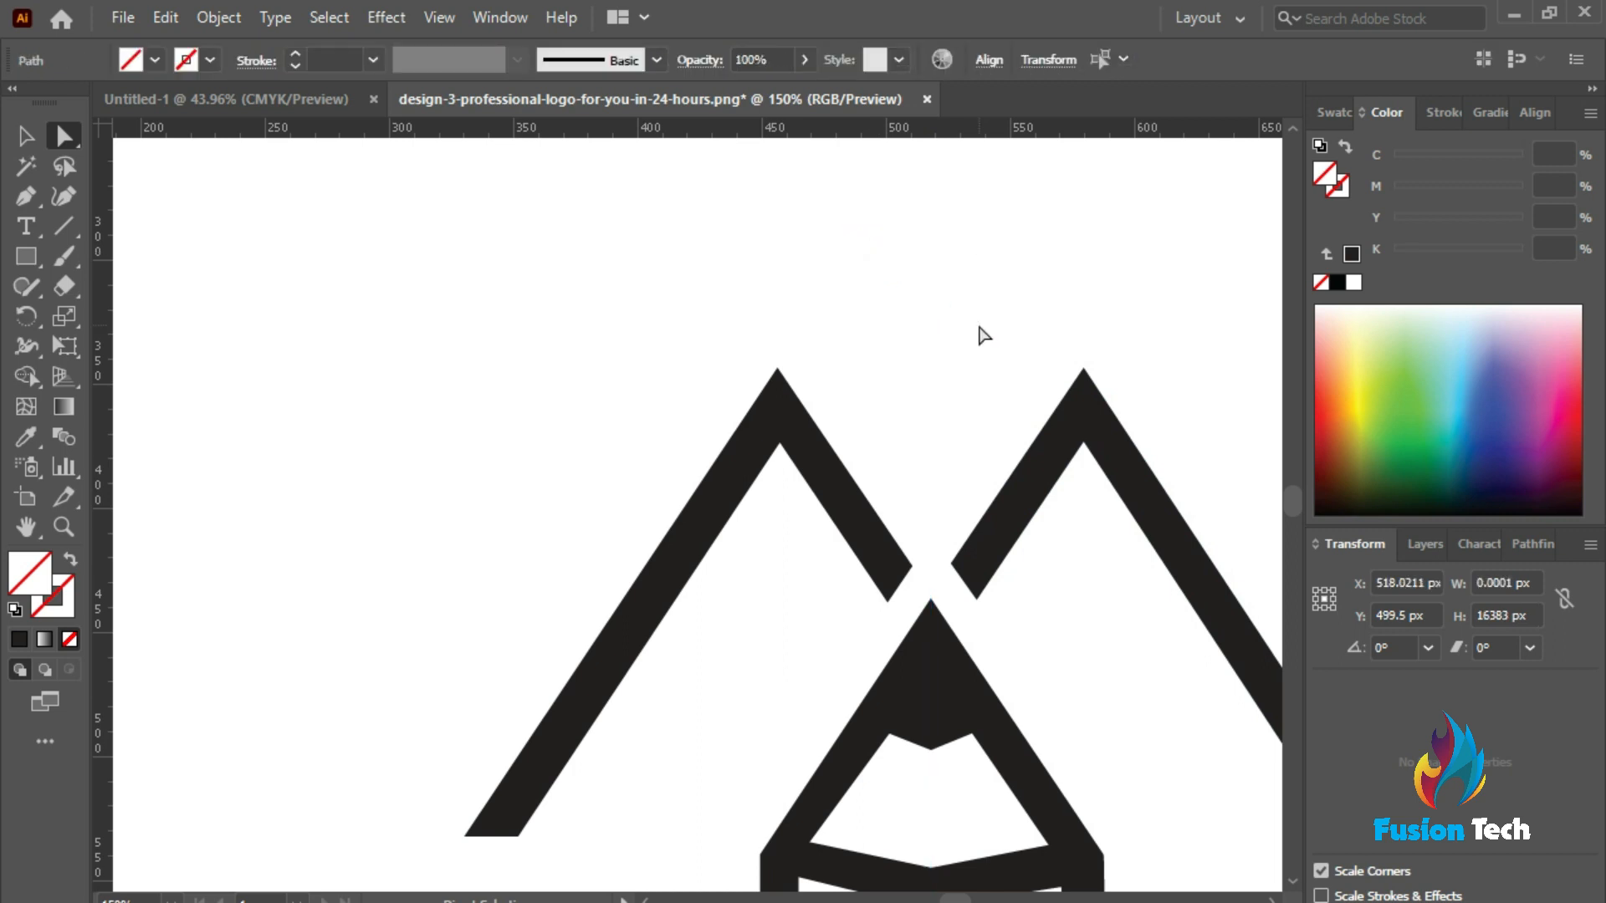
{"action": "right_click", "coordinate": [1088, 710]}
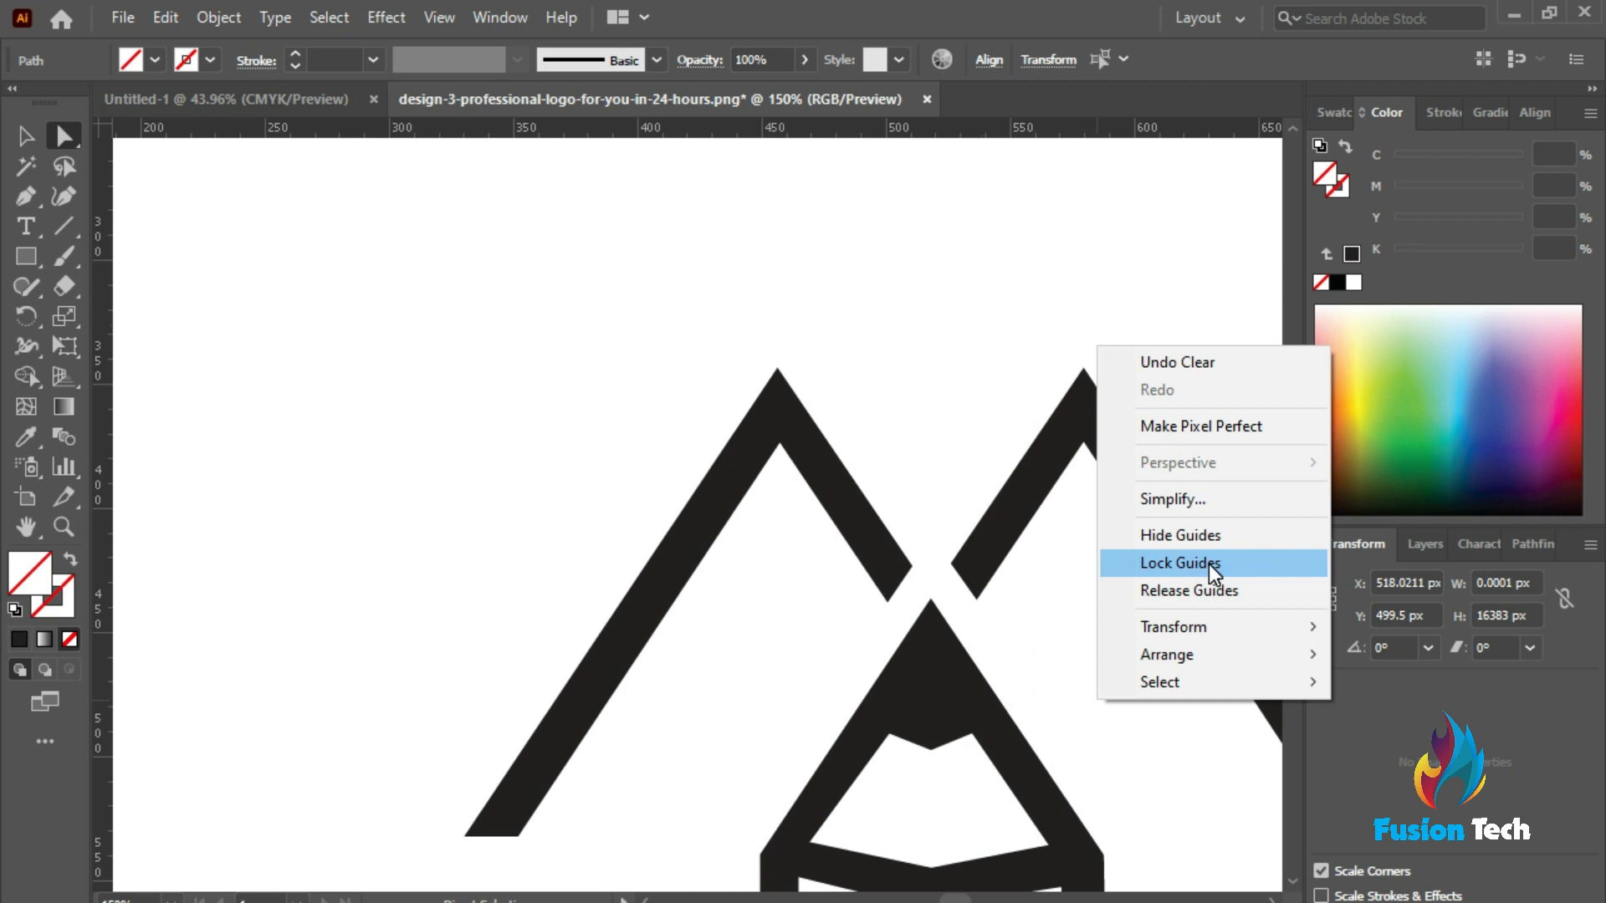
{"action": "left_click", "coordinate": [861, 353]}
{"action": "scroll", "coordinate": [893, 775], "scroll_direction": "down", "scroll_amount": 4}
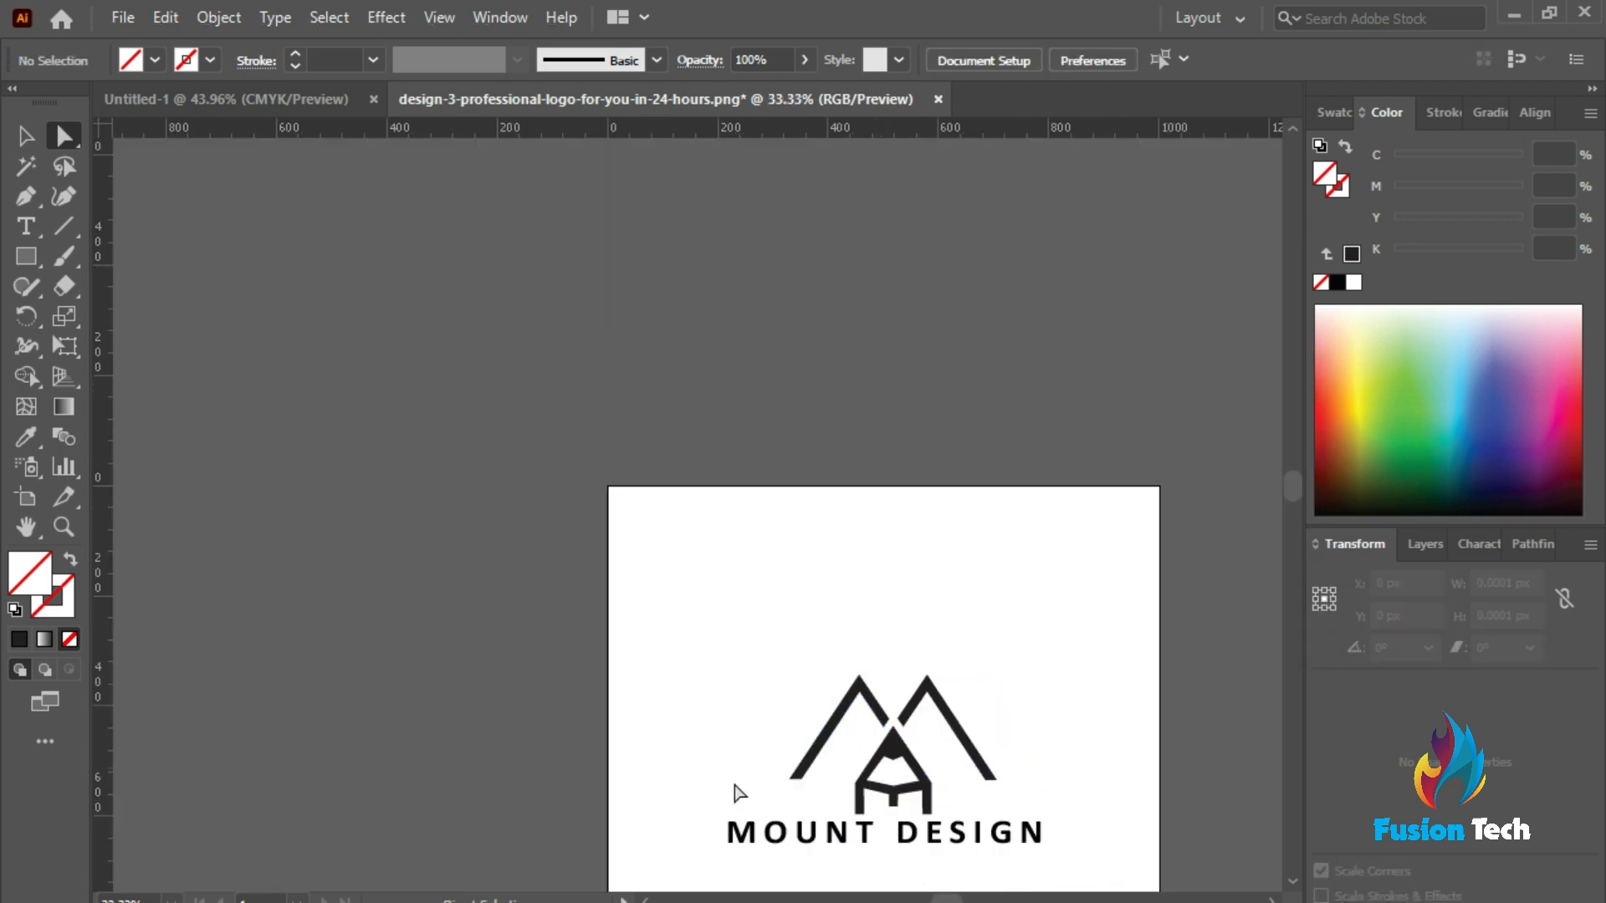
{"action": "scroll", "coordinate": [1047, 796], "scroll_direction": "down", "scroll_amount": 2}
{"action": "scroll", "coordinate": [1043, 783], "scroll_direction": "up", "scroll_amount": 2}
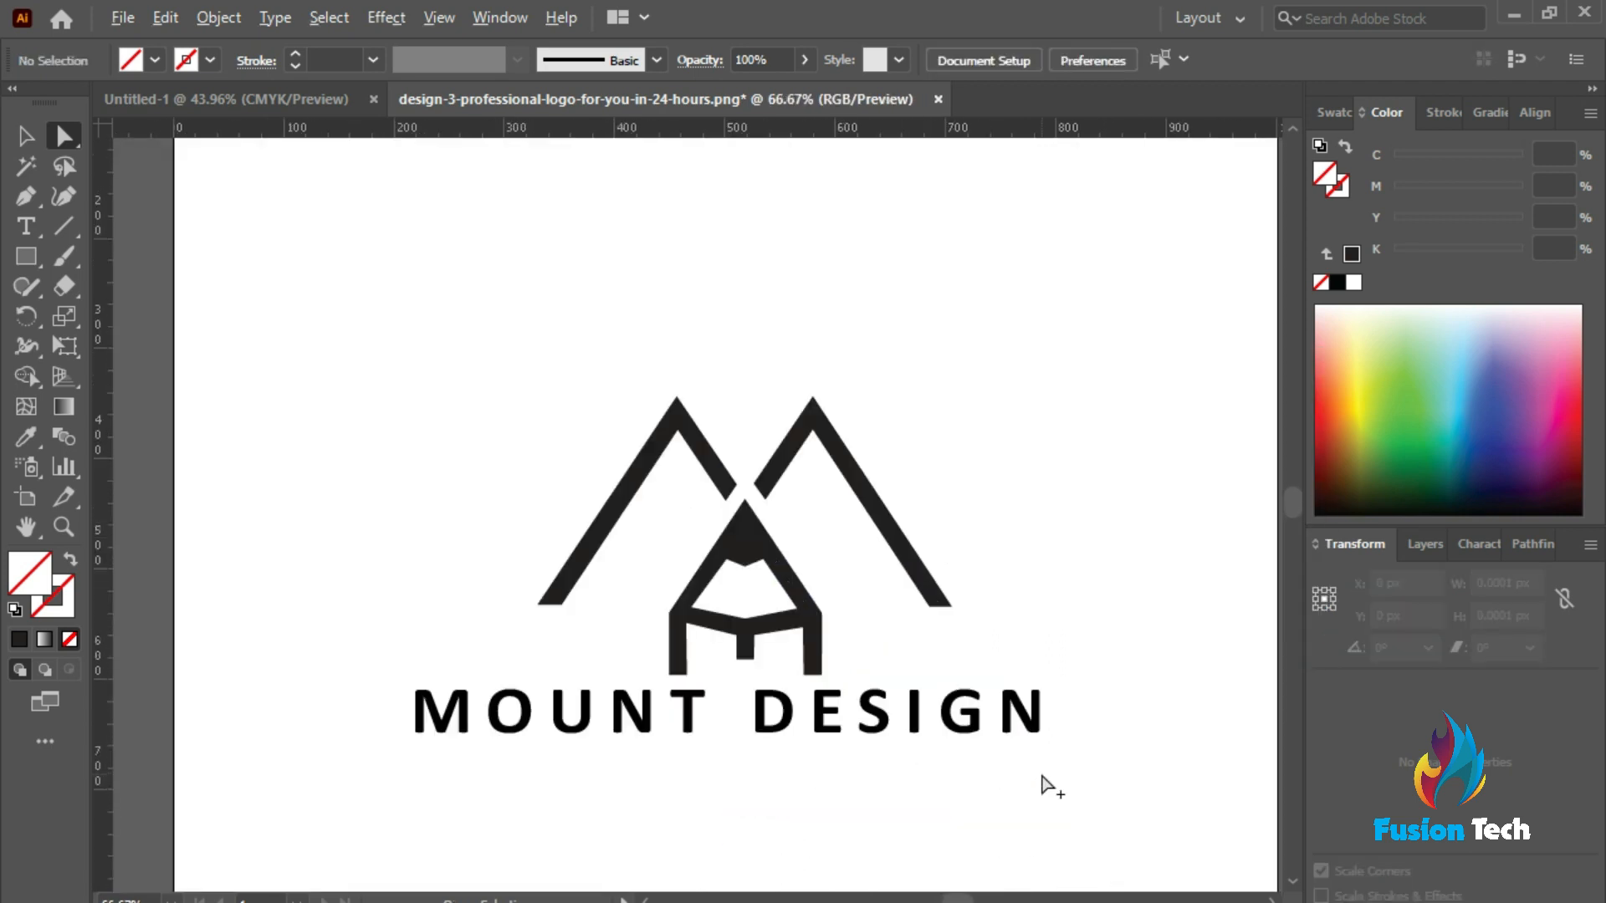
Place a horizontal guide along the bottom ends of the pencil's outer legs at about Y 595.58 px
{"action": "scroll", "coordinate": [778, 762], "scroll_direction": "up", "scroll_amount": 5}
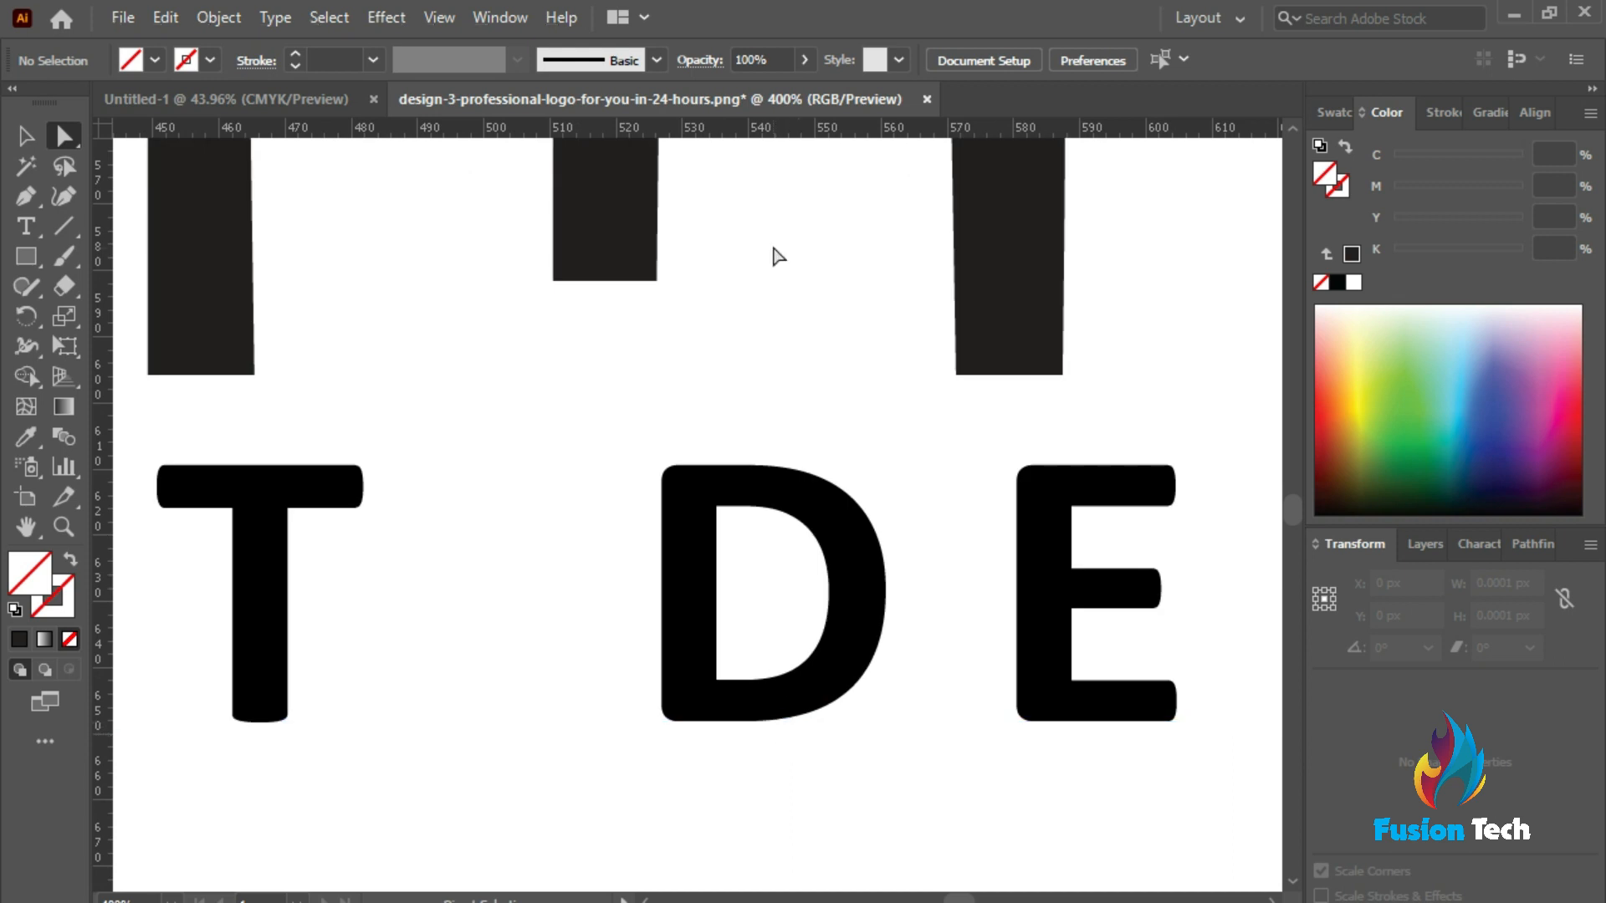
{"action": "left_click_drag", "start_coordinate": [777, 132], "coordinate": [808, 374]}
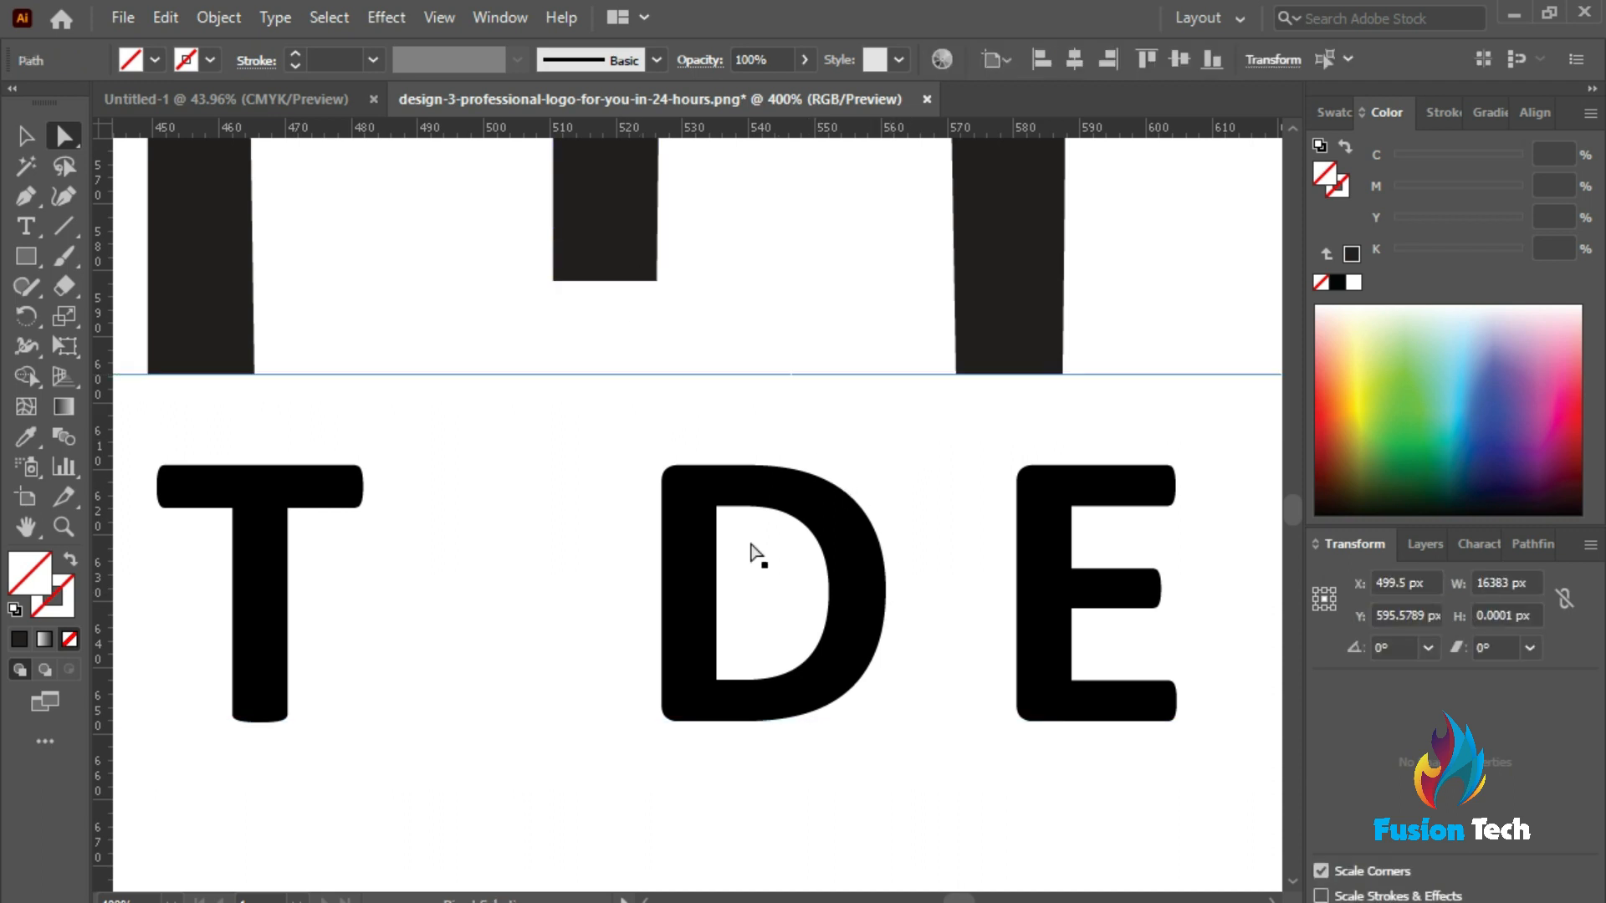
{"action": "key", "text": "t"}
Try to delete the guide selected together with the MOUNT DESIGN text, and undo the deletions
{"action": "left_click_drag", "start_coordinate": [707, 331], "coordinate": [771, 432]}
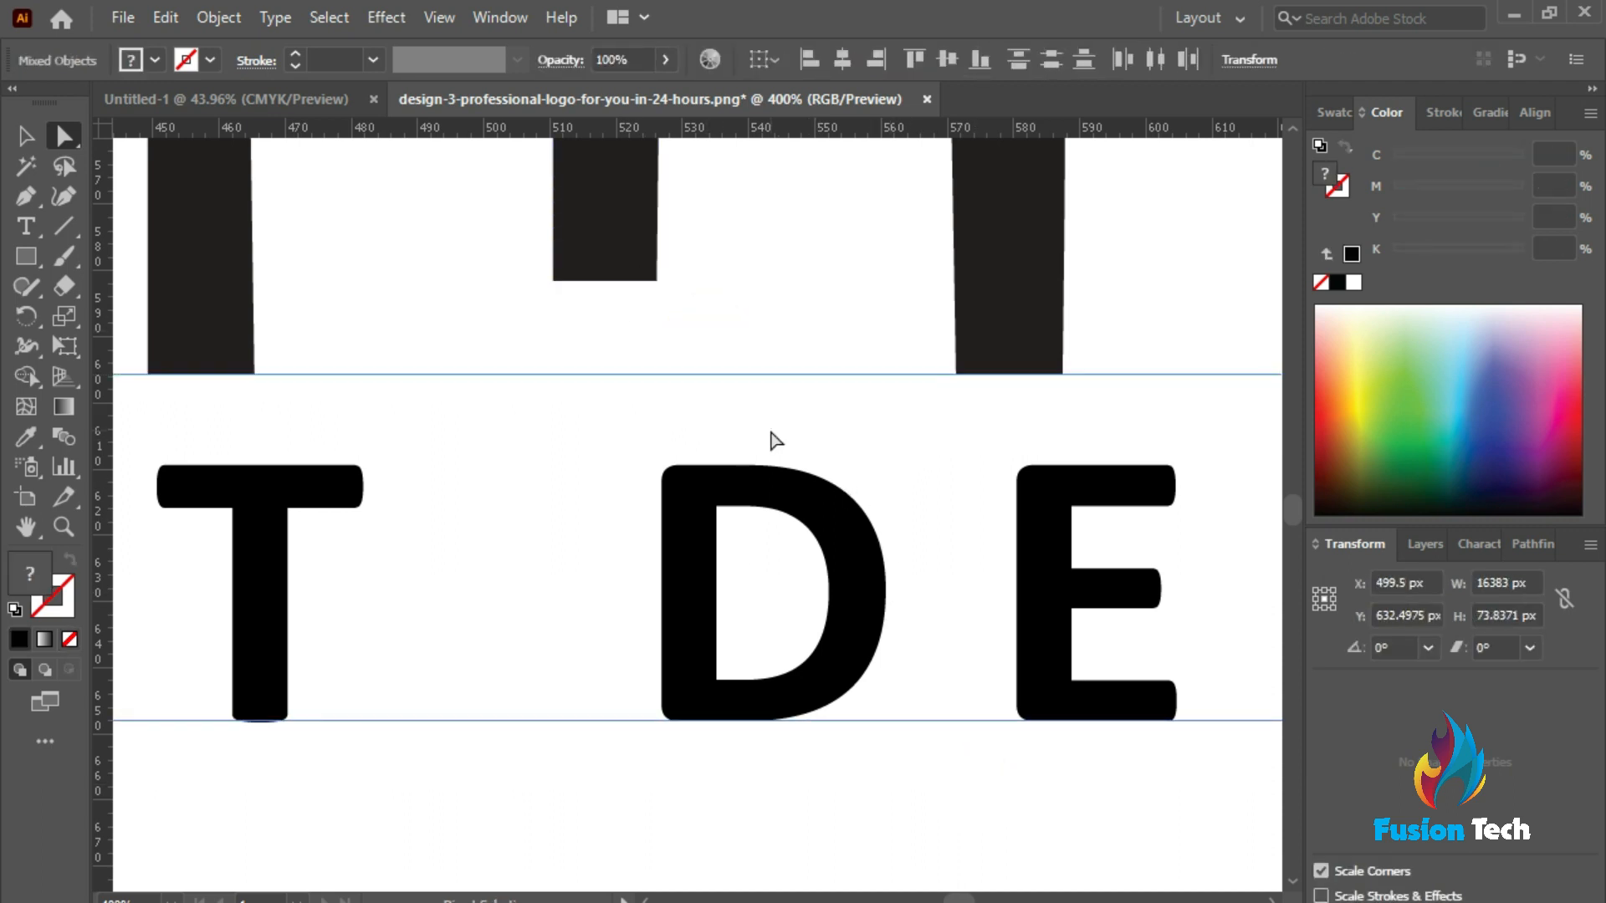
{"action": "key", "text": "Delete"}
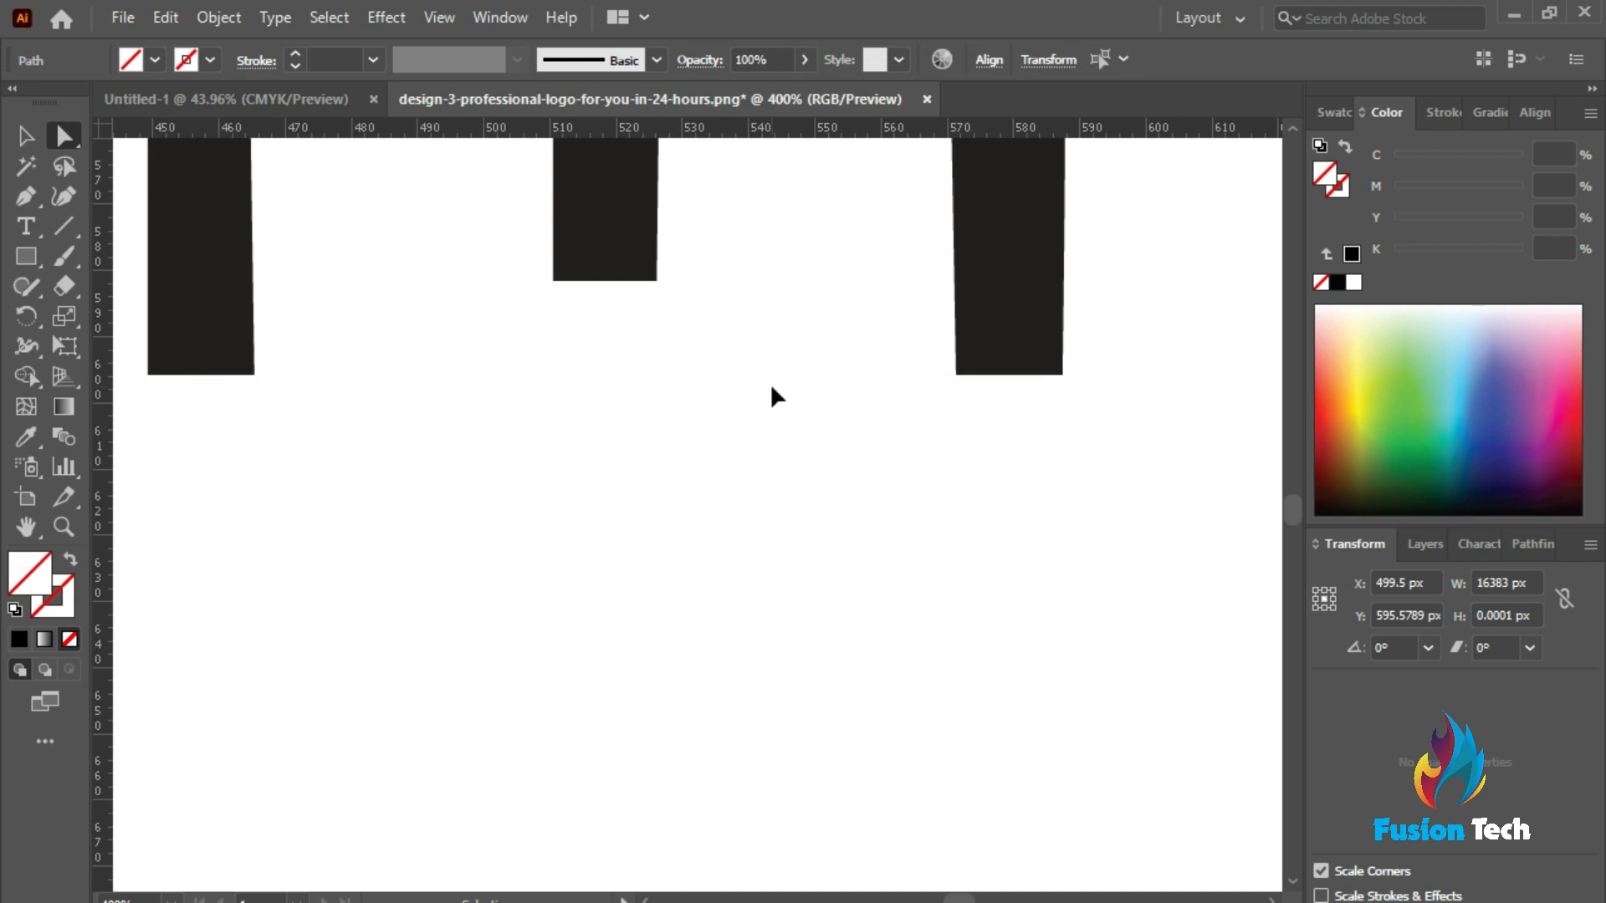
{"action": "key", "text": "ctrl+z"}
{"action": "left_click", "coordinate": [813, 374]}
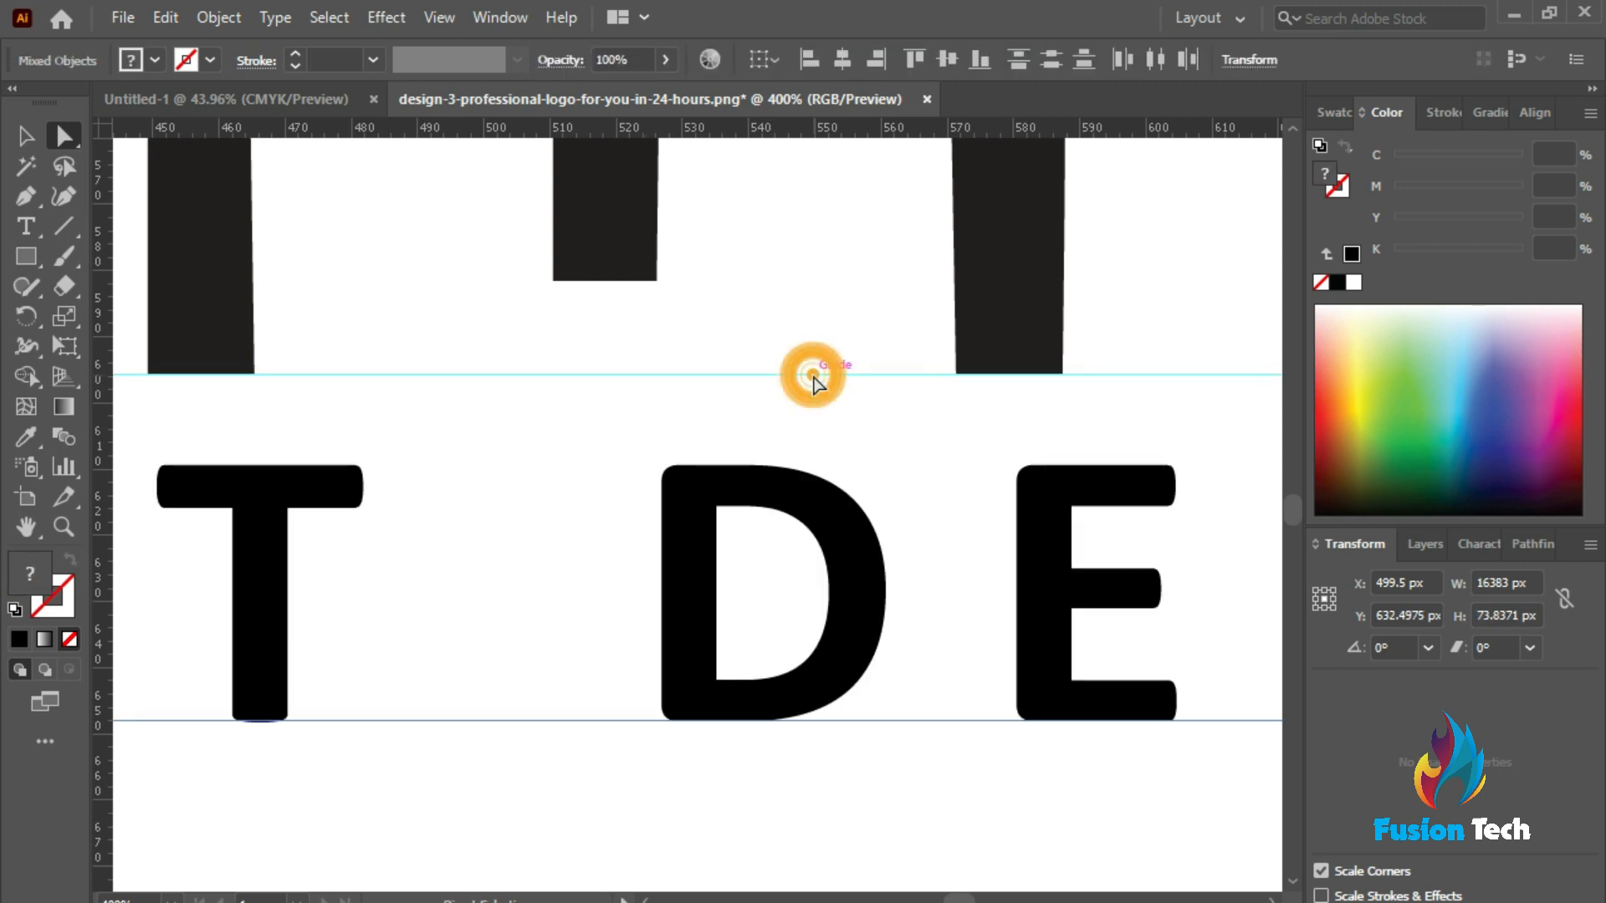
{"action": "key", "text": "Delete"}
{"action": "key", "text": "ctrl+z"}
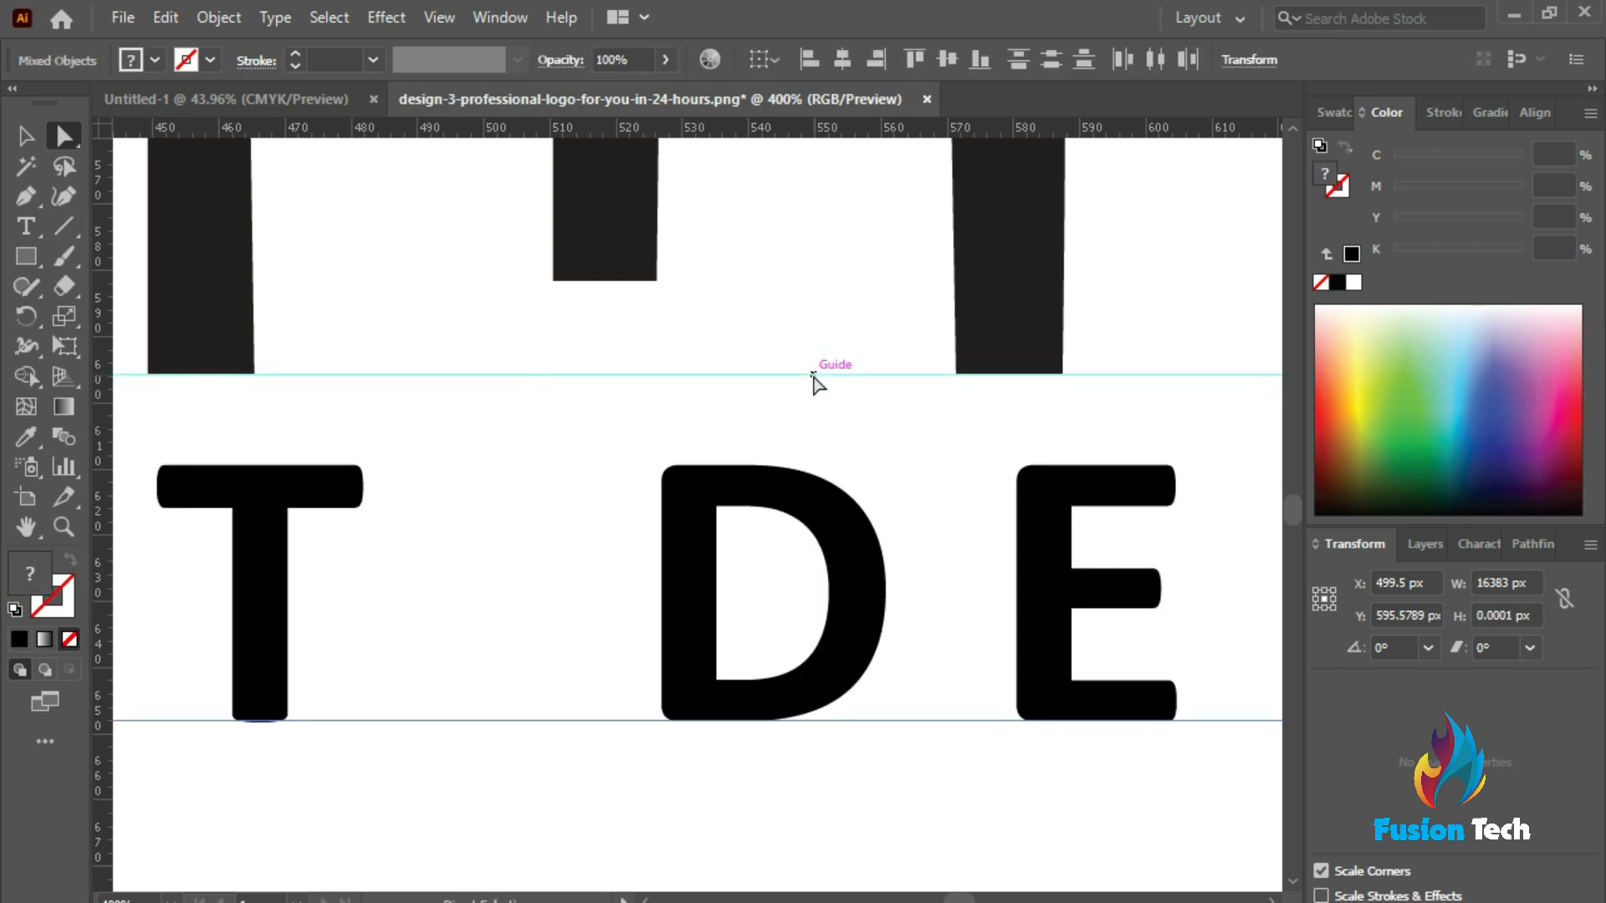
Select only the horizontal guide beneath the pencil's legs and delete it
{"action": "scroll", "coordinate": [816, 381], "scroll_direction": "down", "scroll_amount": 6}
{"action": "left_click", "coordinate": [1033, 645]}
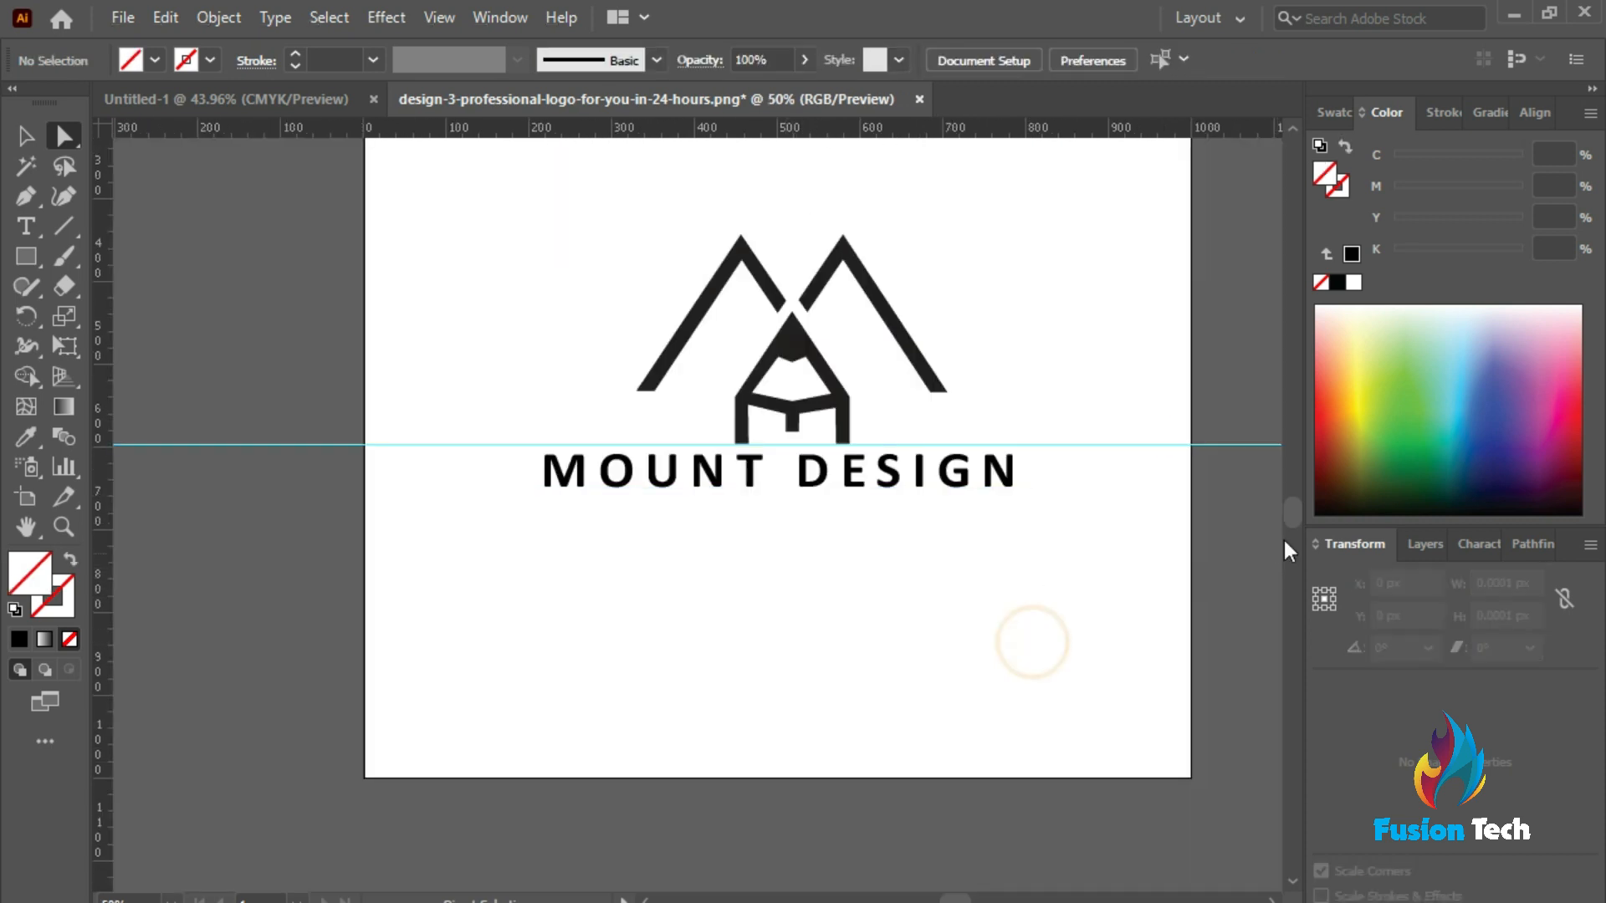
{"action": "left_click_drag", "start_coordinate": [1237, 507], "coordinate": [1170, 352]}
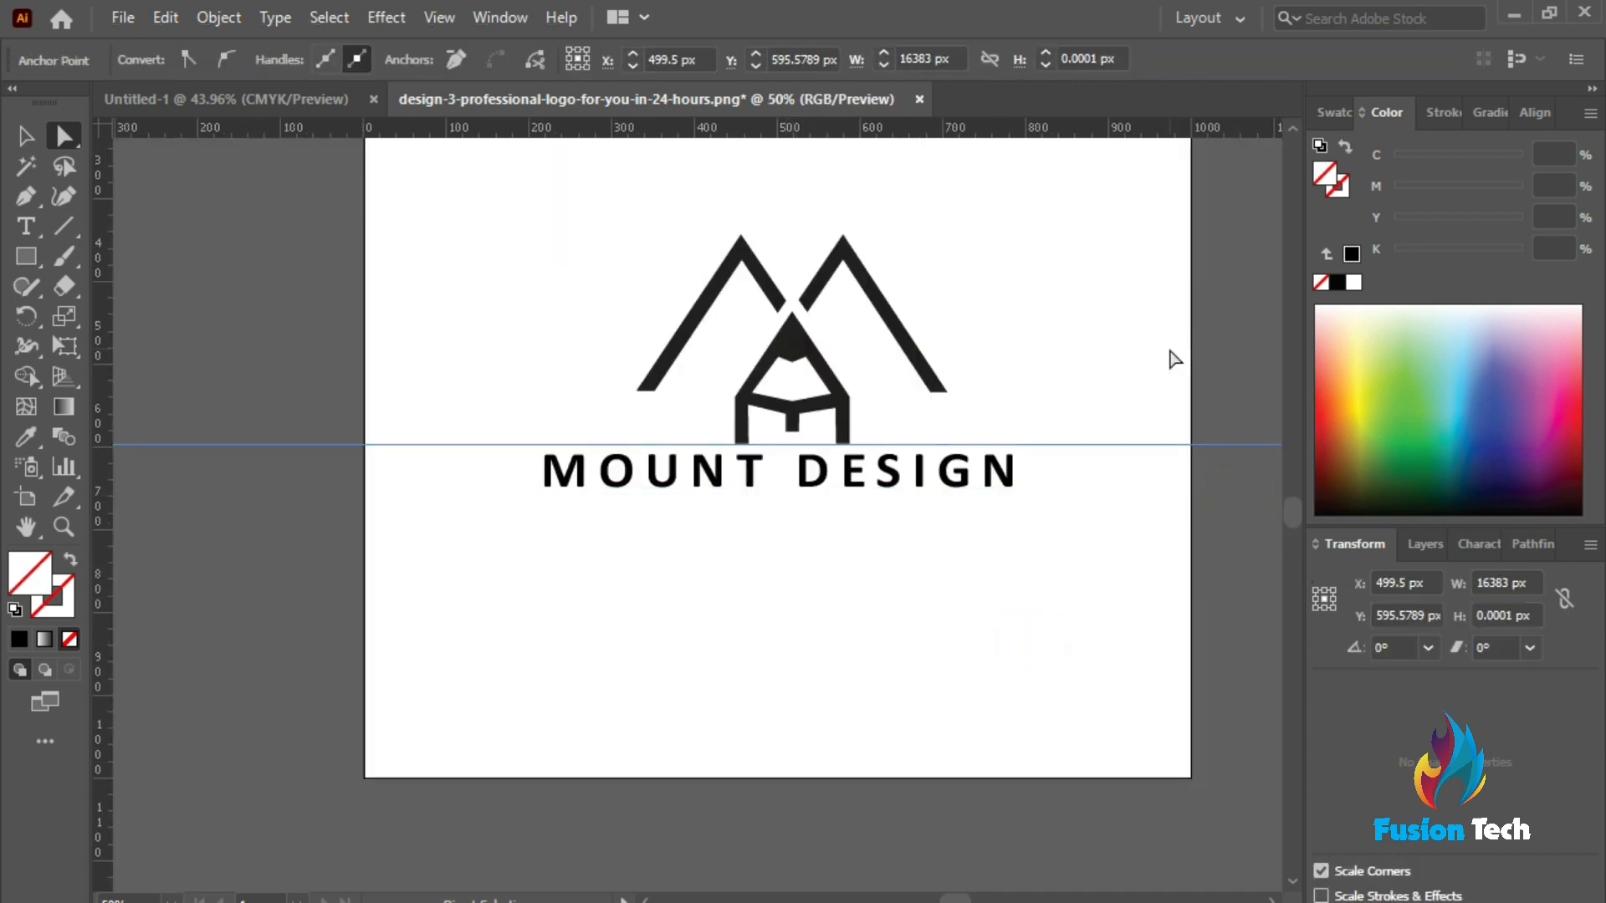
{"action": "scroll", "coordinate": [914, 595], "scroll_direction": "down", "scroll_amount": 3}
Move the MOUNT DESIGN text slightly right and down, to about X 525.04, Y 645.87 px
{"action": "left_click_drag", "start_coordinate": [978, 607], "coordinate": [790, 553]}
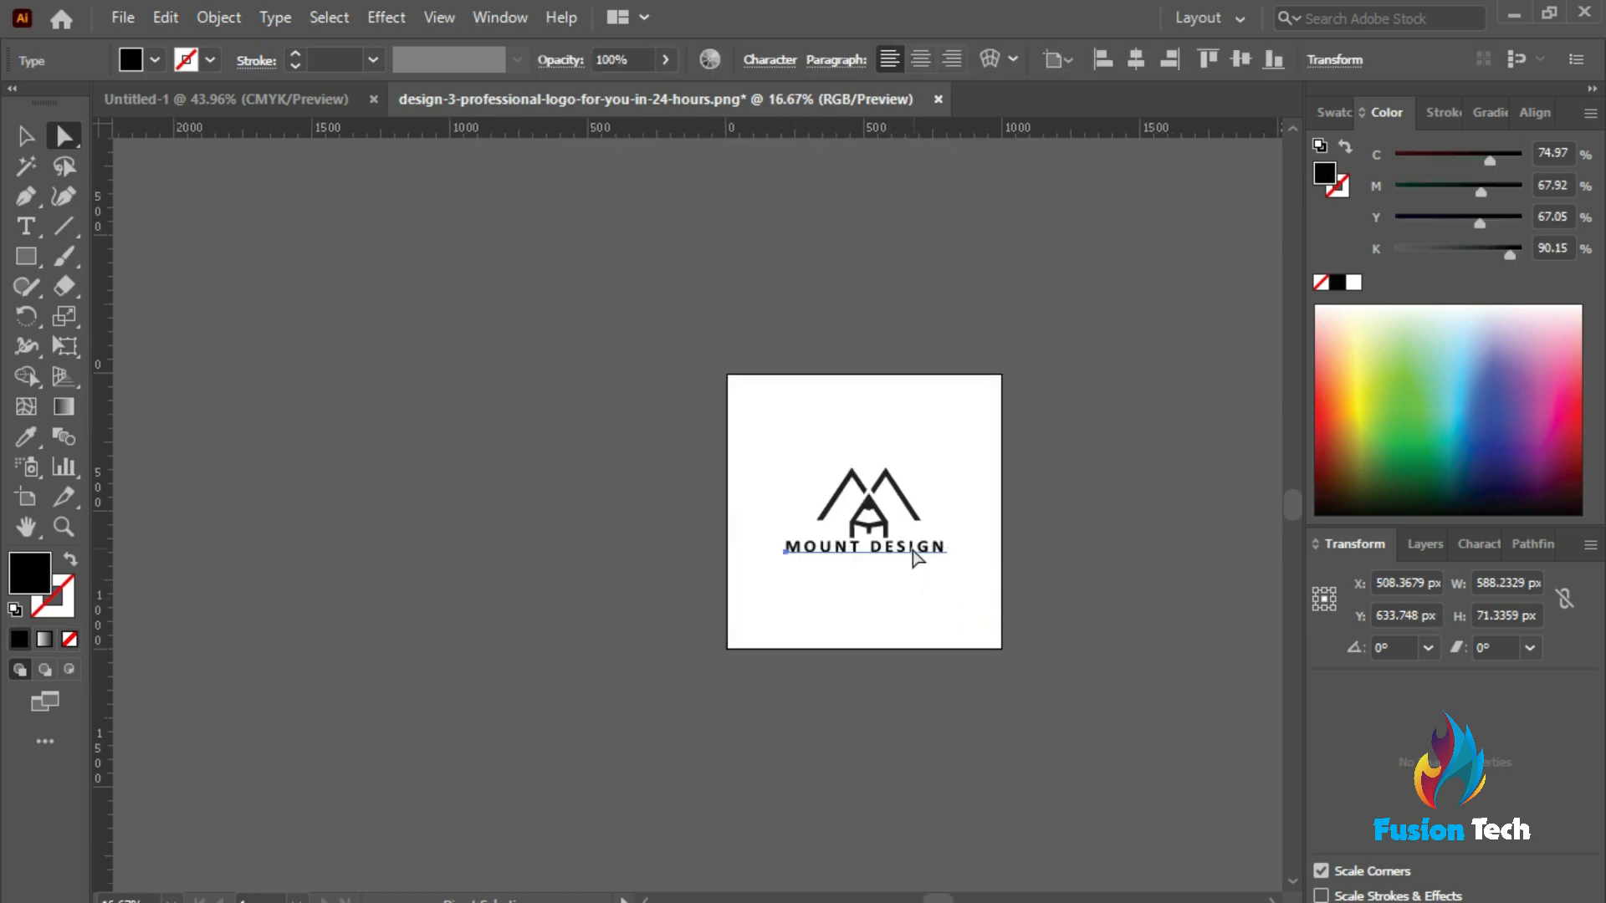
{"action": "scroll", "coordinate": [917, 558], "scroll_direction": "up", "scroll_amount": 3}
{"action": "left_click_drag", "start_coordinate": [902, 560], "coordinate": [916, 571]}
{"action": "left_click", "coordinate": [918, 659]}
{"action": "left_click", "coordinate": [921, 562]}
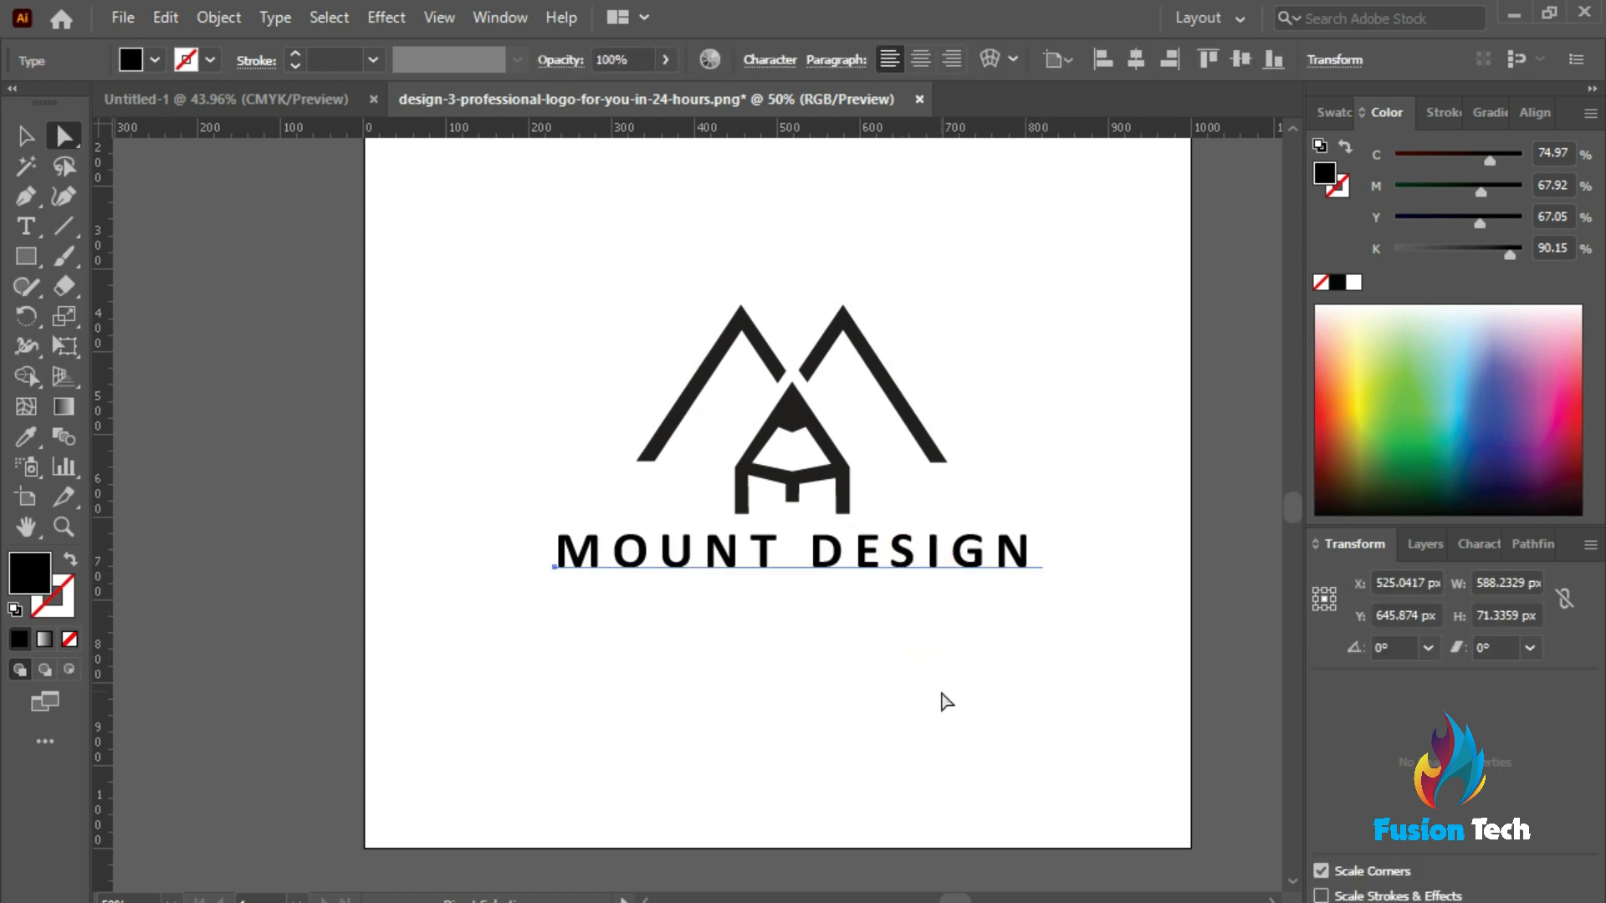
{"action": "scroll", "coordinate": [946, 700], "scroll_direction": "up", "scroll_amount": 3}
{"action": "left_click_drag", "start_coordinate": [37, 259], "coordinate": [142, 252]}
{"action": "left_click_drag", "start_coordinate": [373, 279], "coordinate": [663, 569]}
{"action": "left_click_drag", "start_coordinate": [745, 643], "coordinate": [1187, 795]}
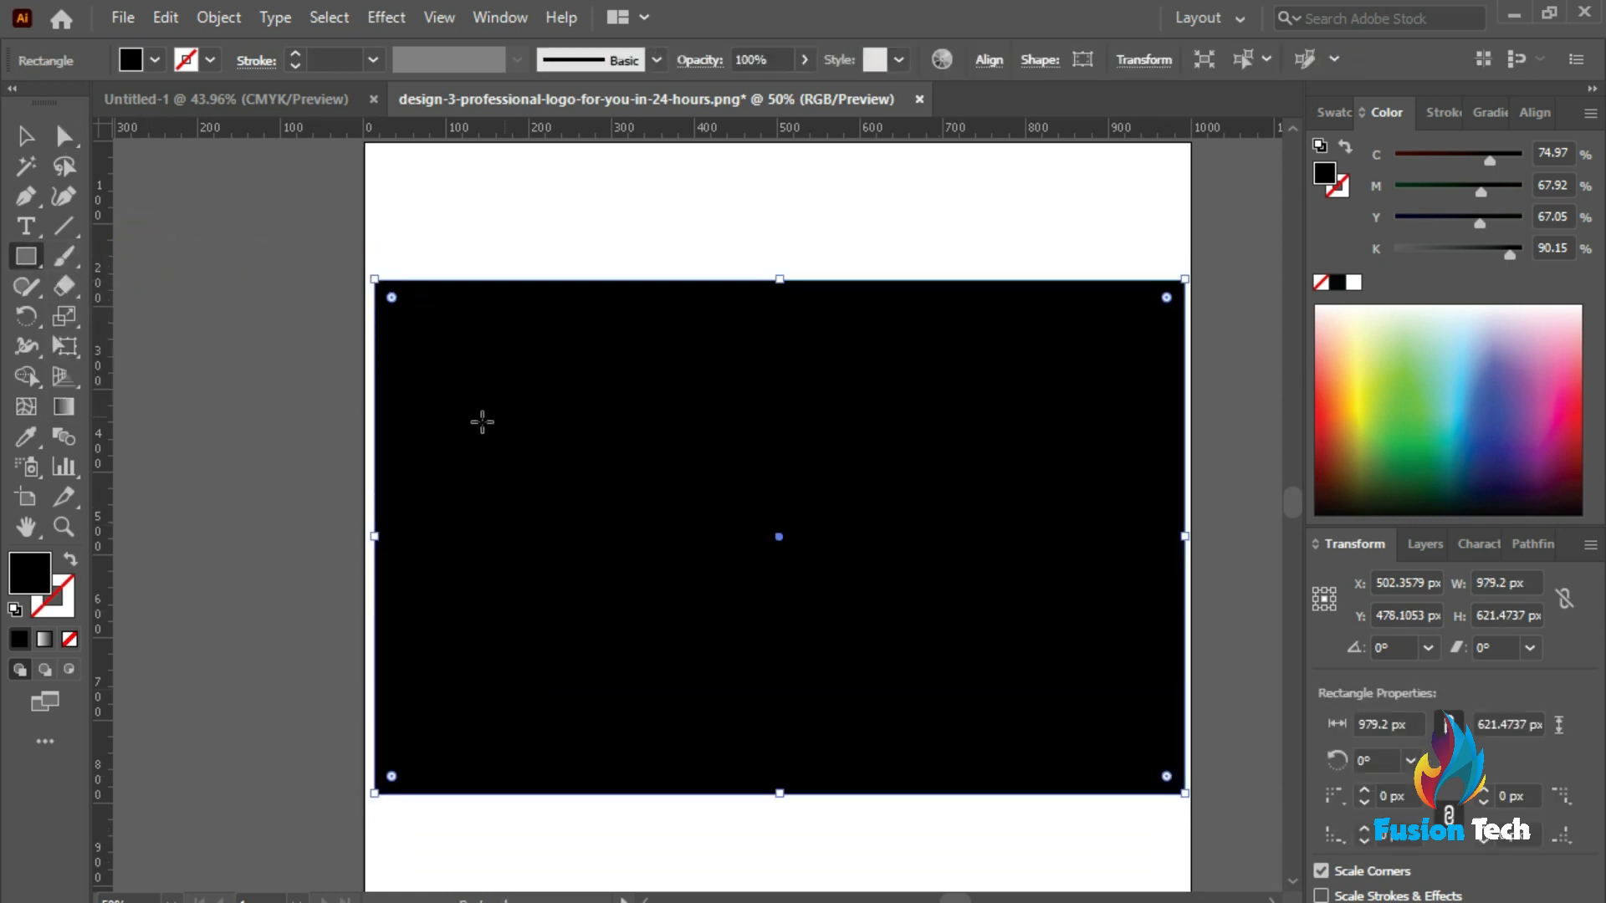
{"action": "key", "text": "Delete"}
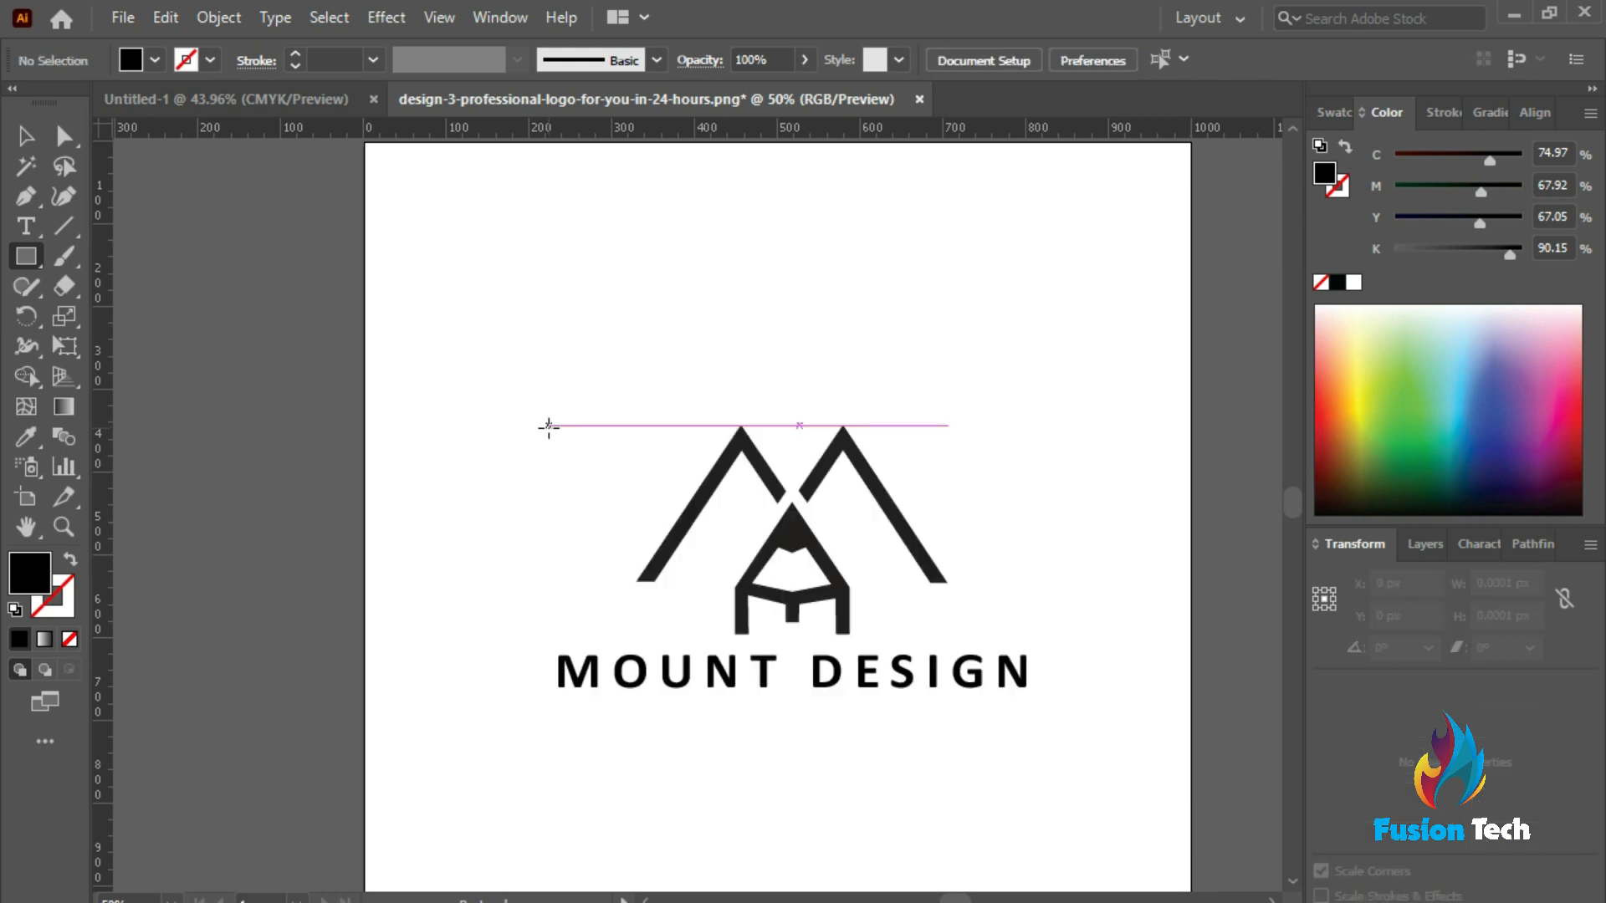
Create a black rectangle 1920 px wide and 1080 px high with the Rectangle tool
{"action": "left_click", "coordinate": [468, 394]}
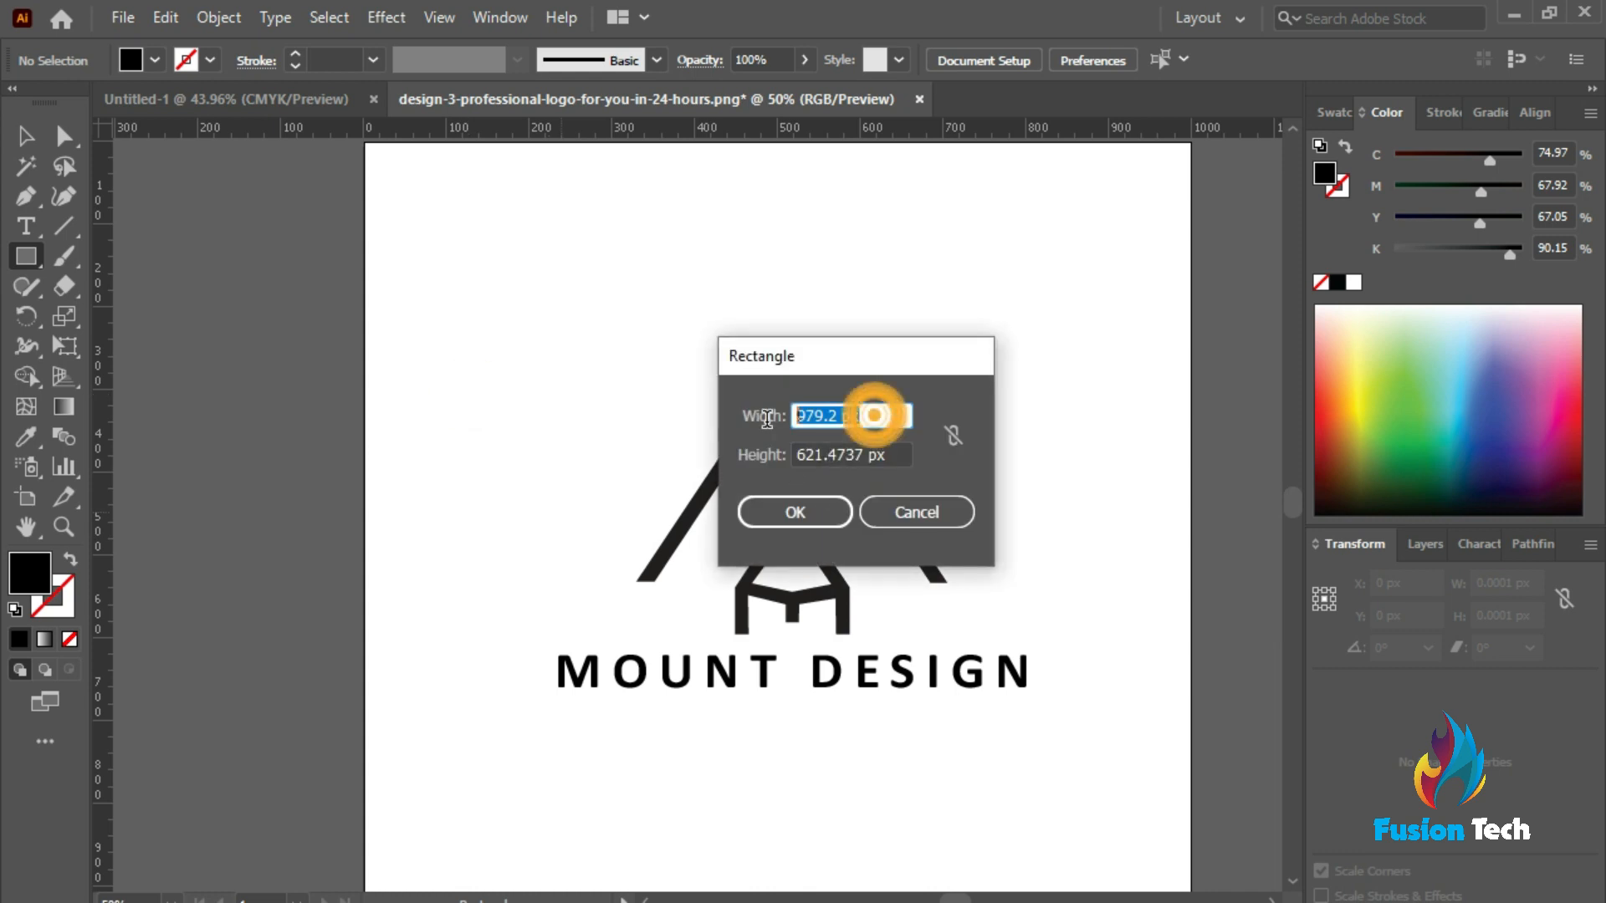
{"action": "type", "text": "1920"}
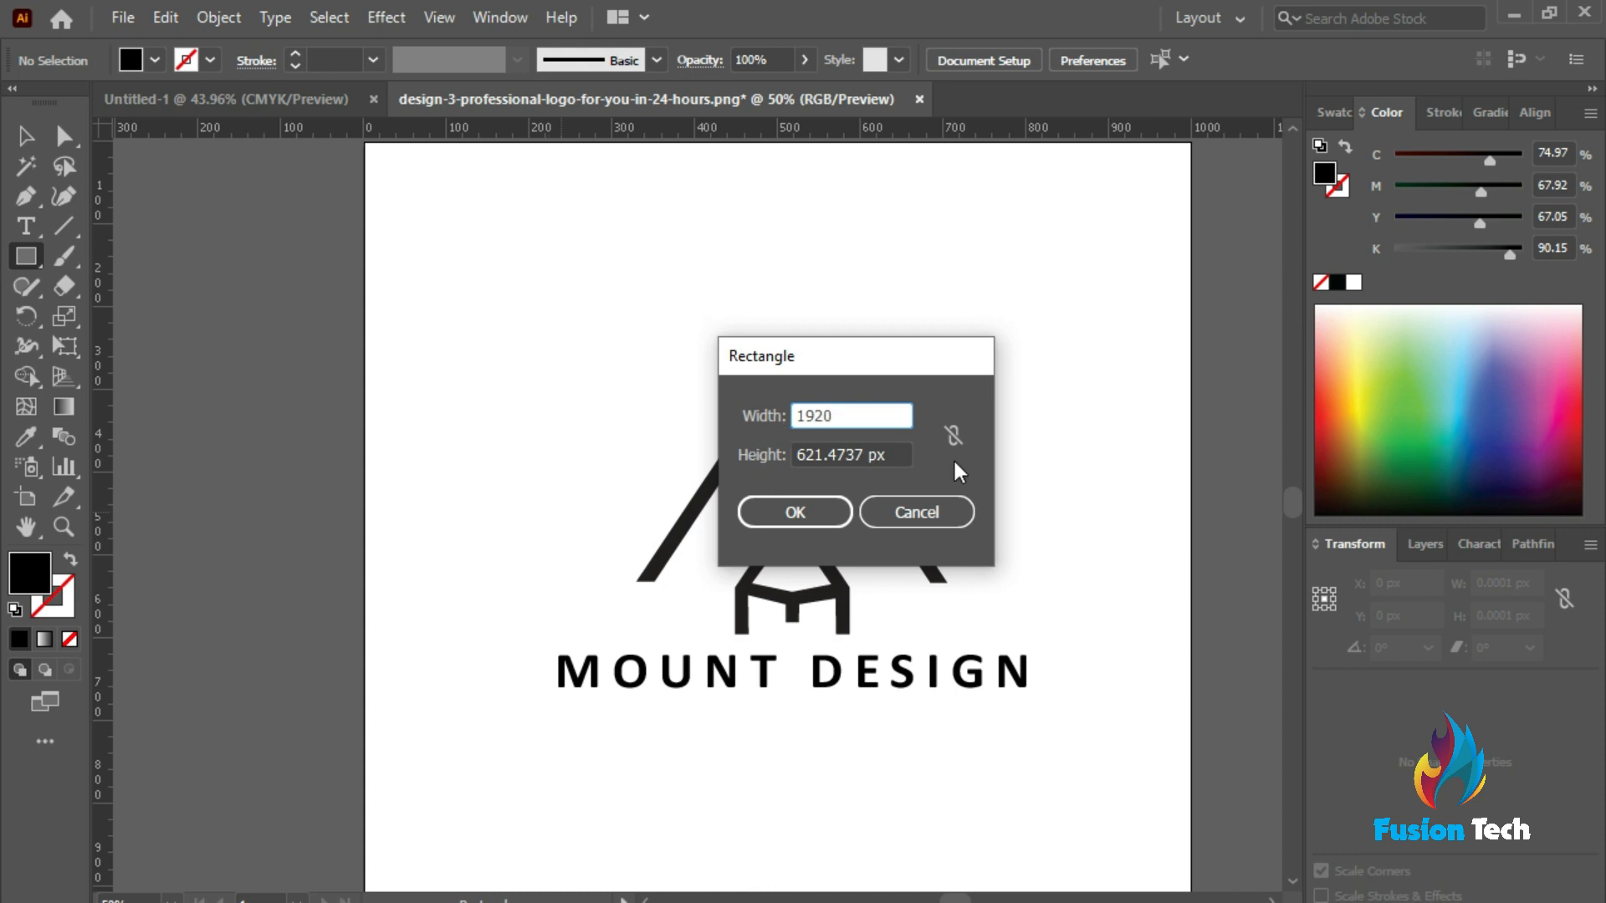
{"action": "left_click", "coordinate": [904, 452]}
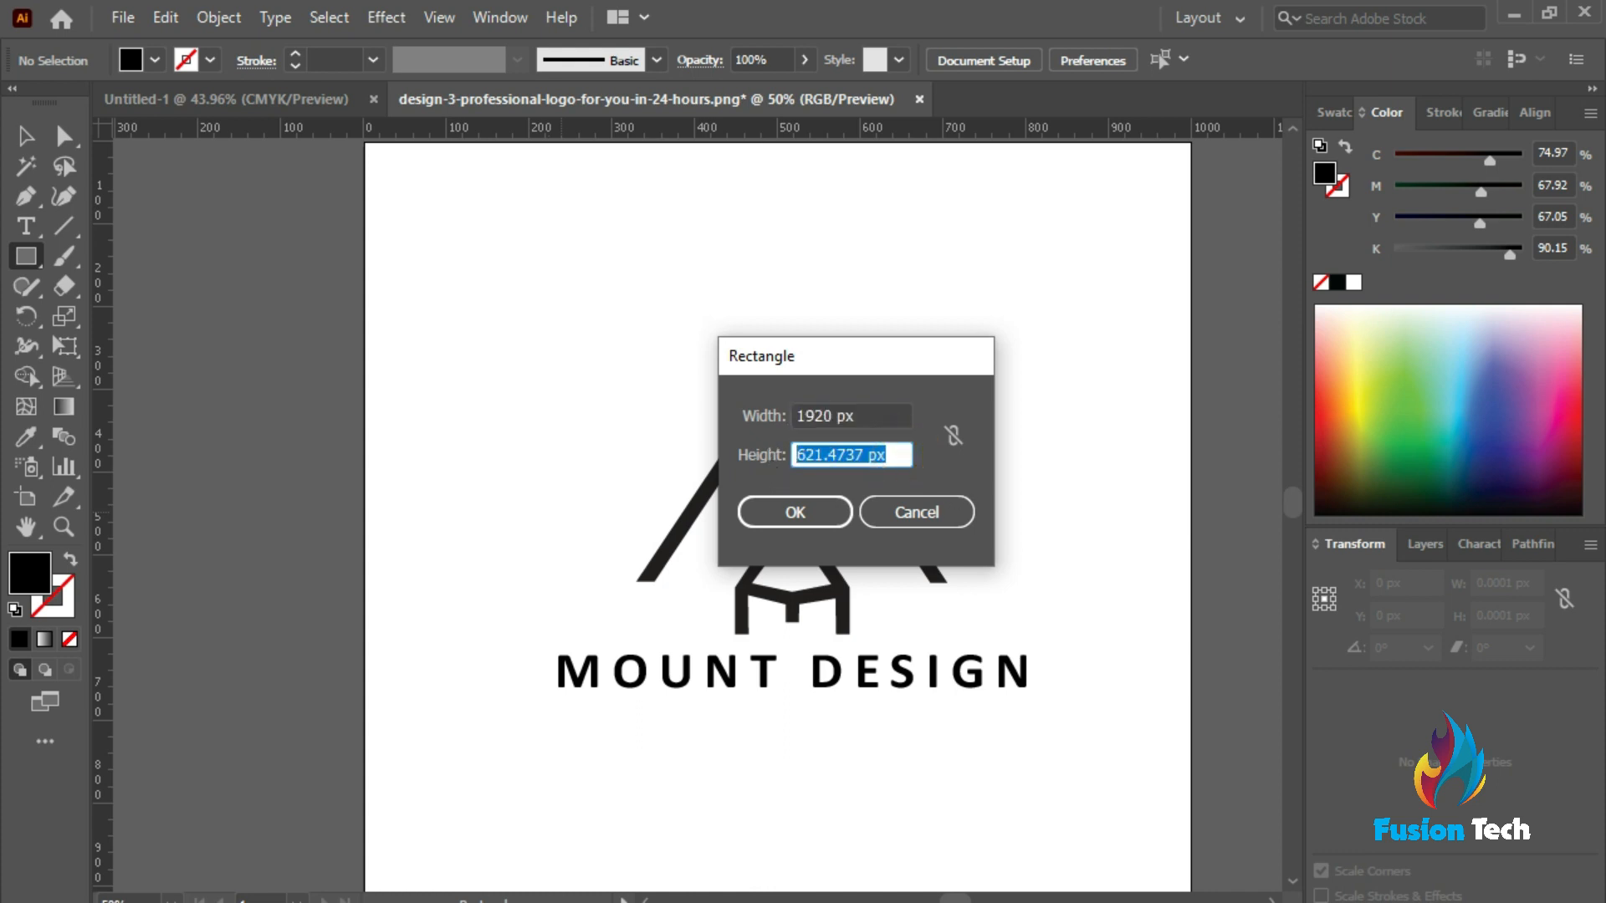
{"action": "type", "text": "1080"}
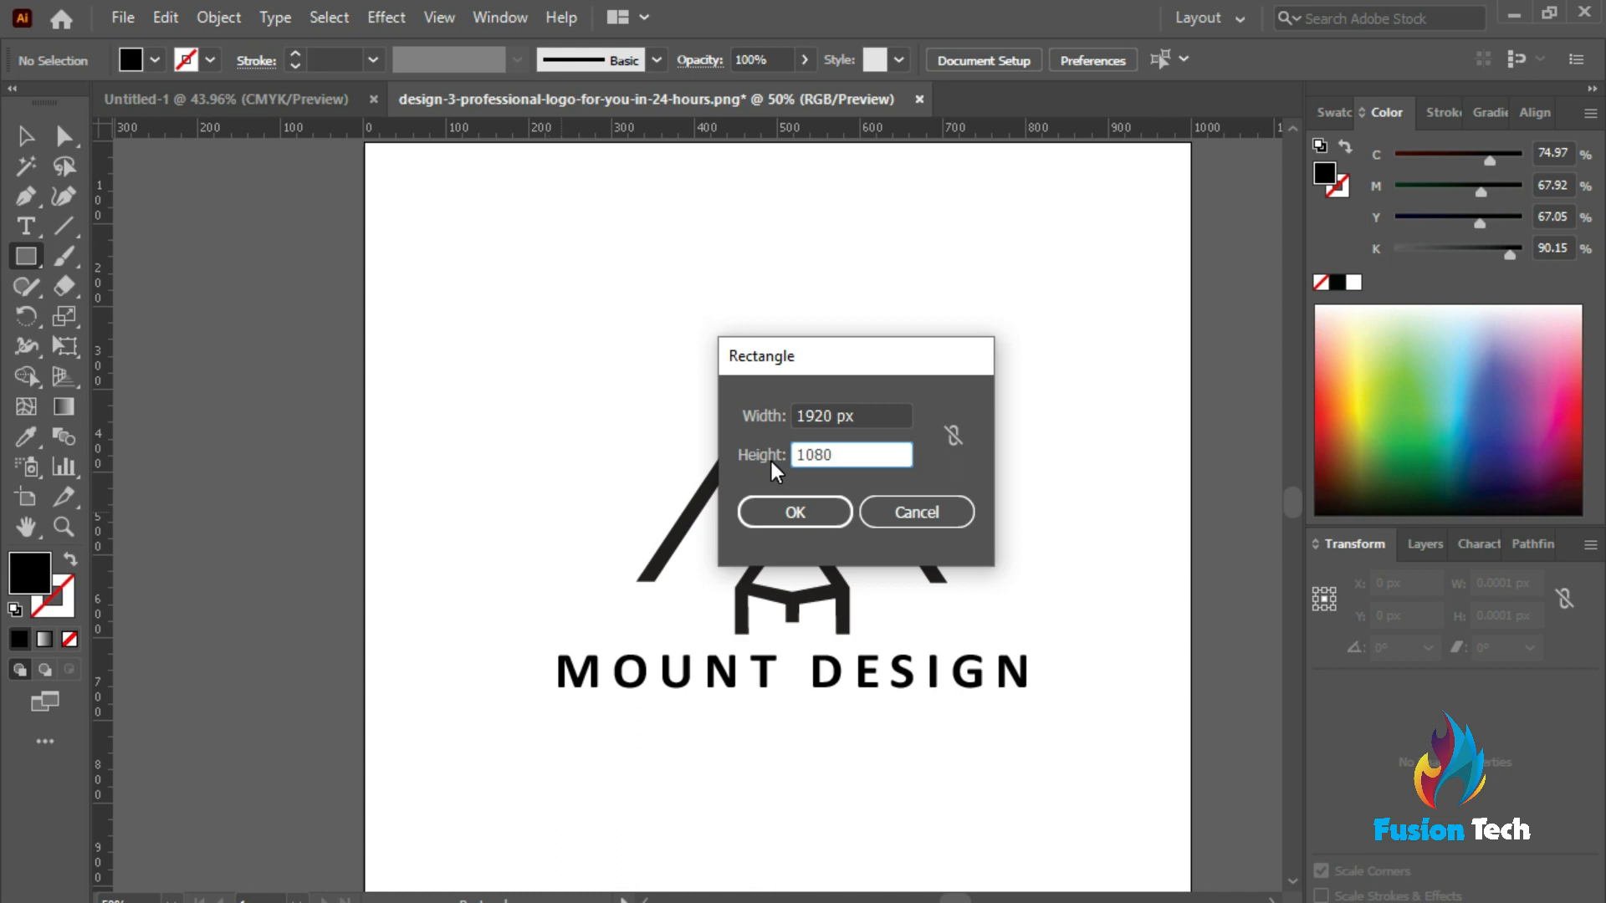
{"action": "left_click", "coordinate": [795, 510]}
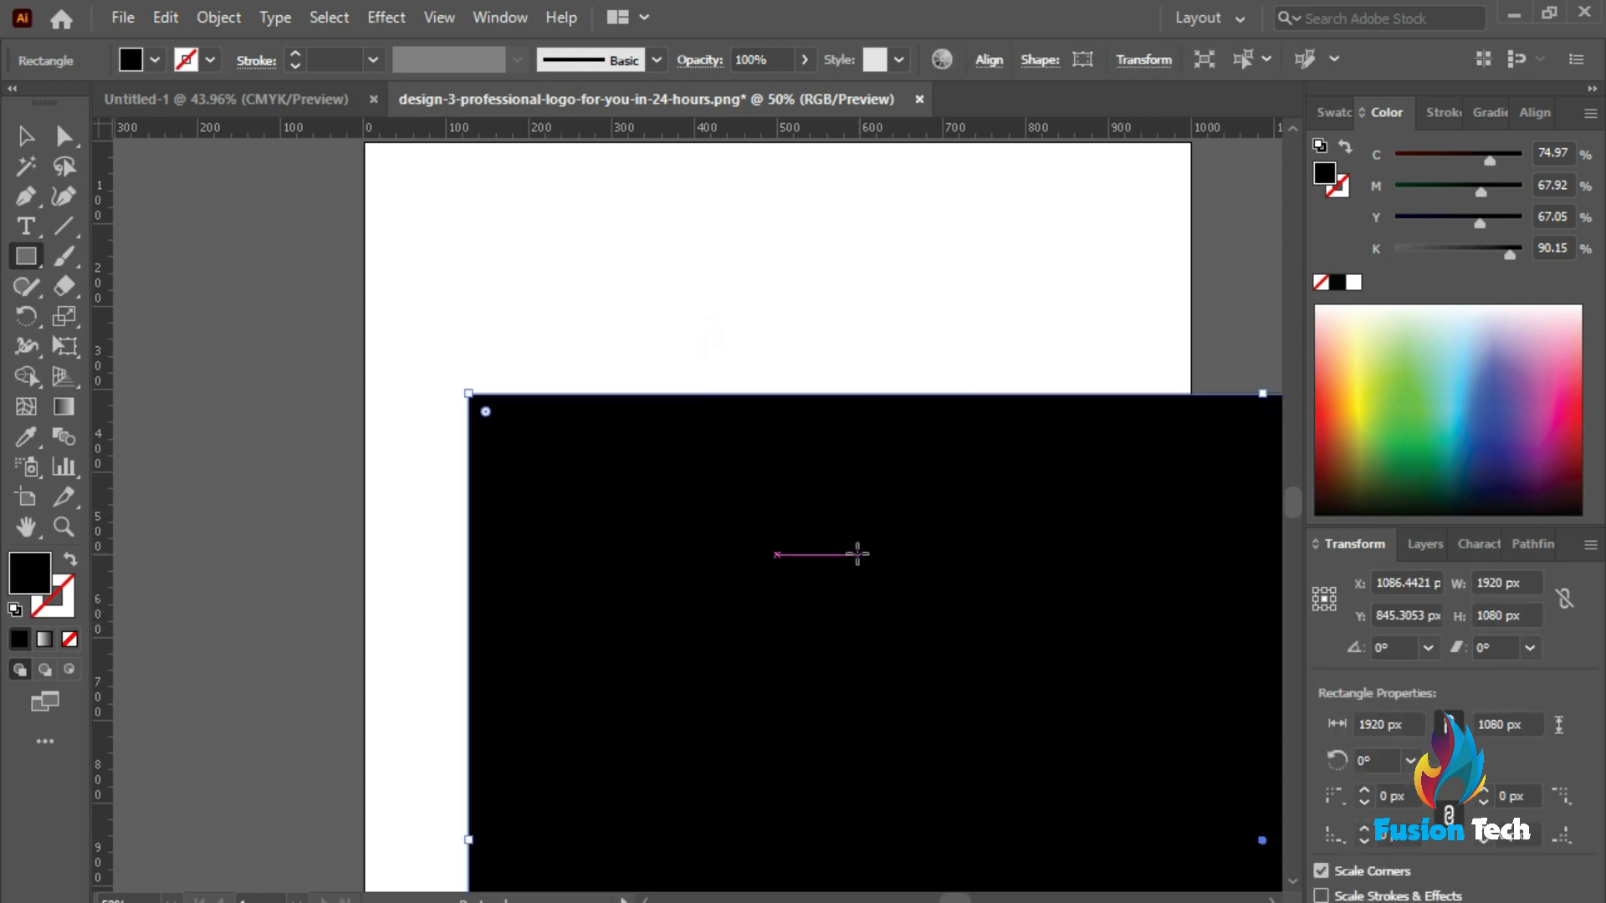
Scale the black rectangle down to about 997.9 × 644.5 px and move it over the artboard's lower part
{"action": "left_click", "coordinate": [25, 136]}
{"action": "left_click_drag", "start_coordinate": [946, 645], "coordinate": [801, 550]}
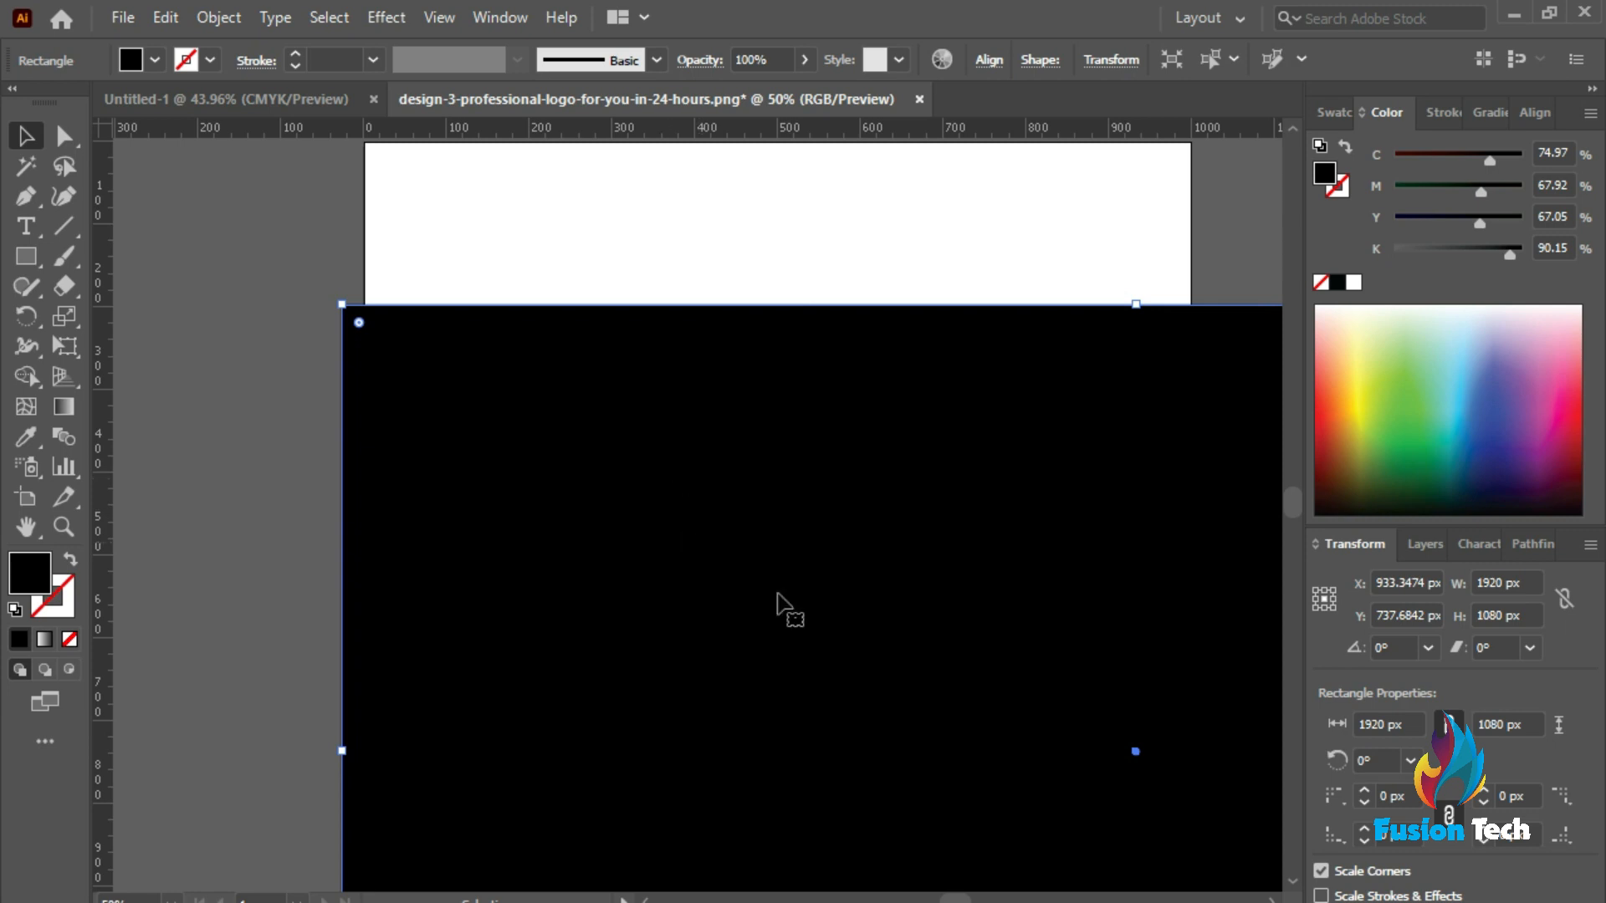
{"action": "scroll", "coordinate": [795, 650], "scroll_direction": "down", "scroll_amount": 4}
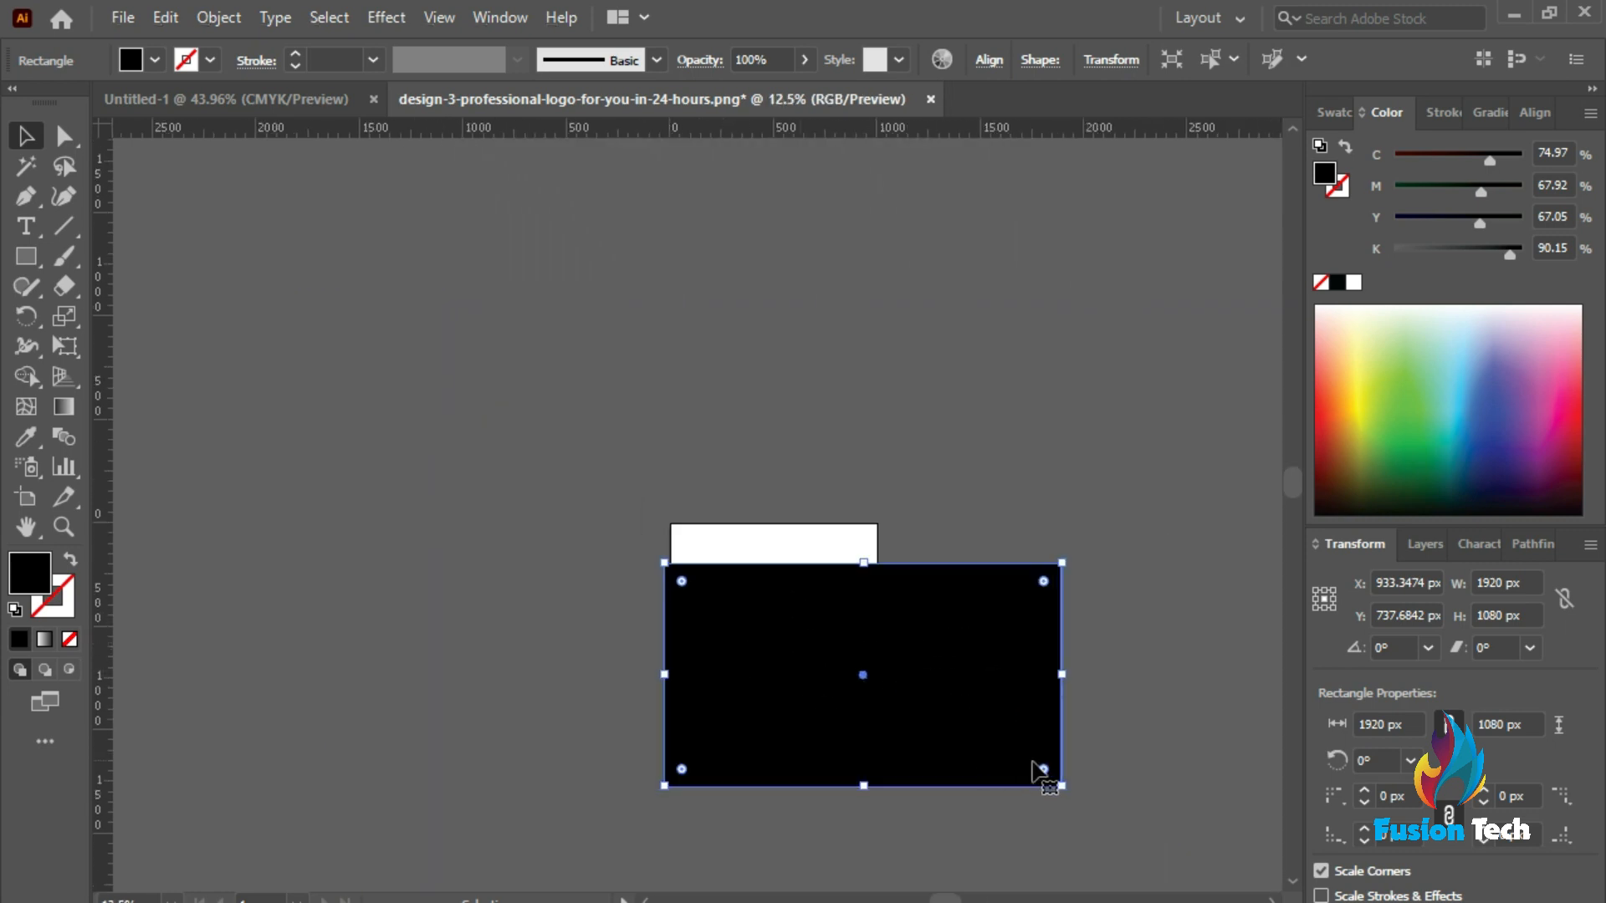
{"action": "left_click_drag", "start_coordinate": [1063, 785], "coordinate": [979, 749]}
{"action": "left_click_drag", "start_coordinate": [852, 660], "coordinate": [815, 652]}
{"action": "left_click_drag", "start_coordinate": [883, 721], "coordinate": [861, 706]}
{"action": "scroll", "coordinate": [824, 662], "scroll_direction": "up", "scroll_amount": 3}
{"action": "scroll", "coordinate": [824, 663], "scroll_direction": "up", "scroll_amount": 1}
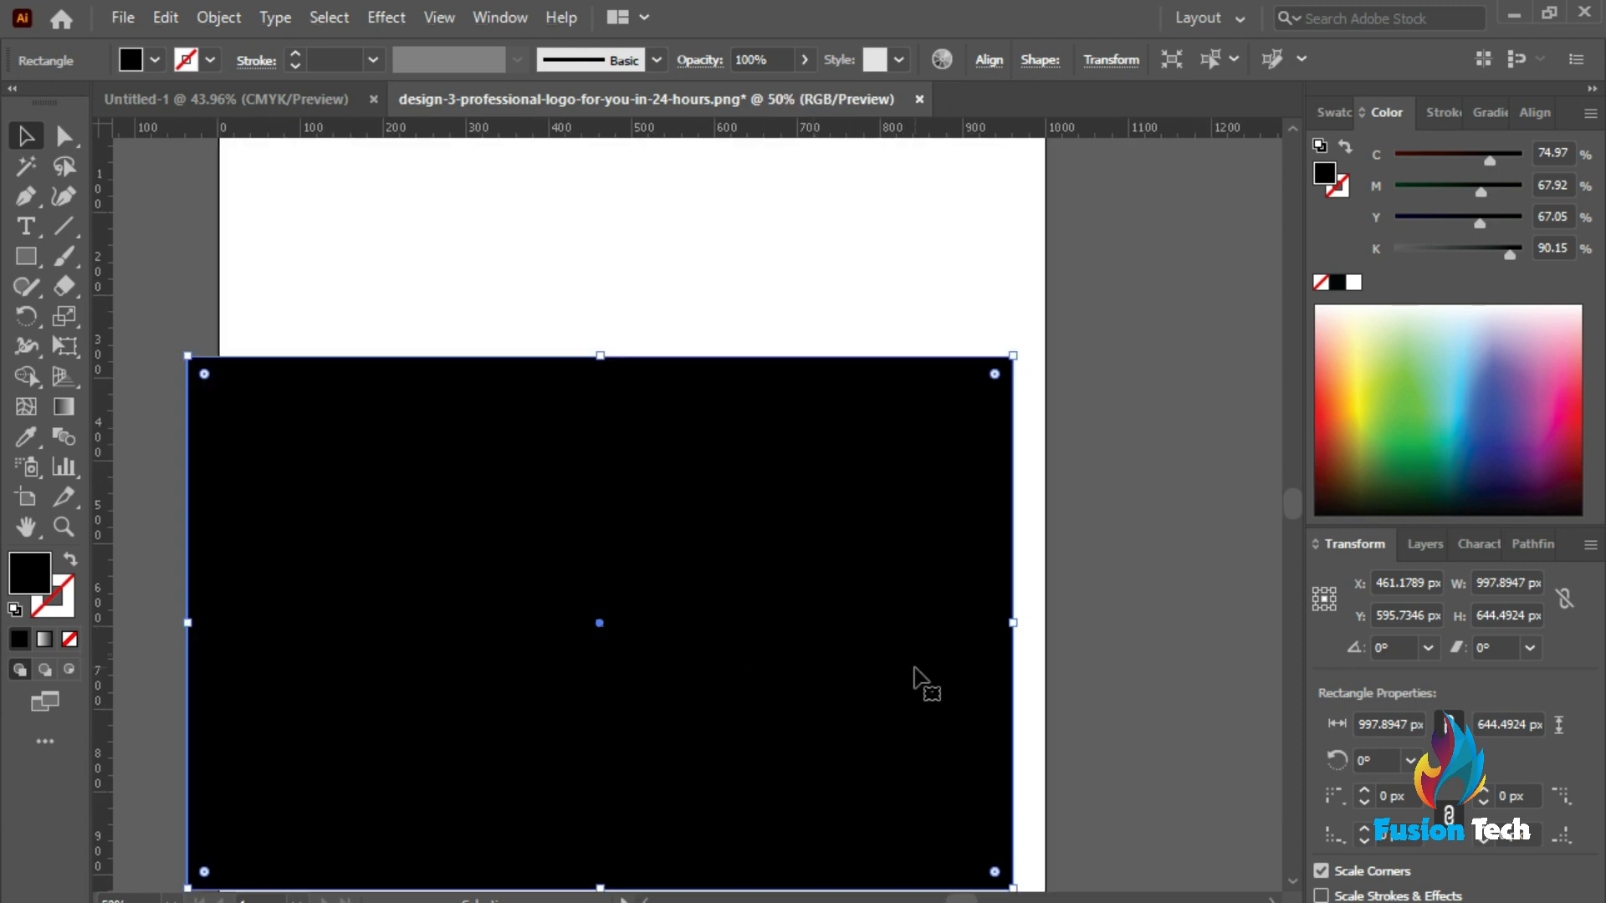
Nudge the black rectangle right to about X 500.18 px so its sides line up with the artboard's edges
{"action": "key", "text": "Right"}
{"action": "key", "text": "Right"}
{"action": "key", "text": "Right"}
{"action": "key", "text": "Right"}
{"action": "key", "text": "Right"}
{"action": "key", "text": "Right"}
{"action": "key", "text": "Right"}
{"action": "key", "text": "Right"}
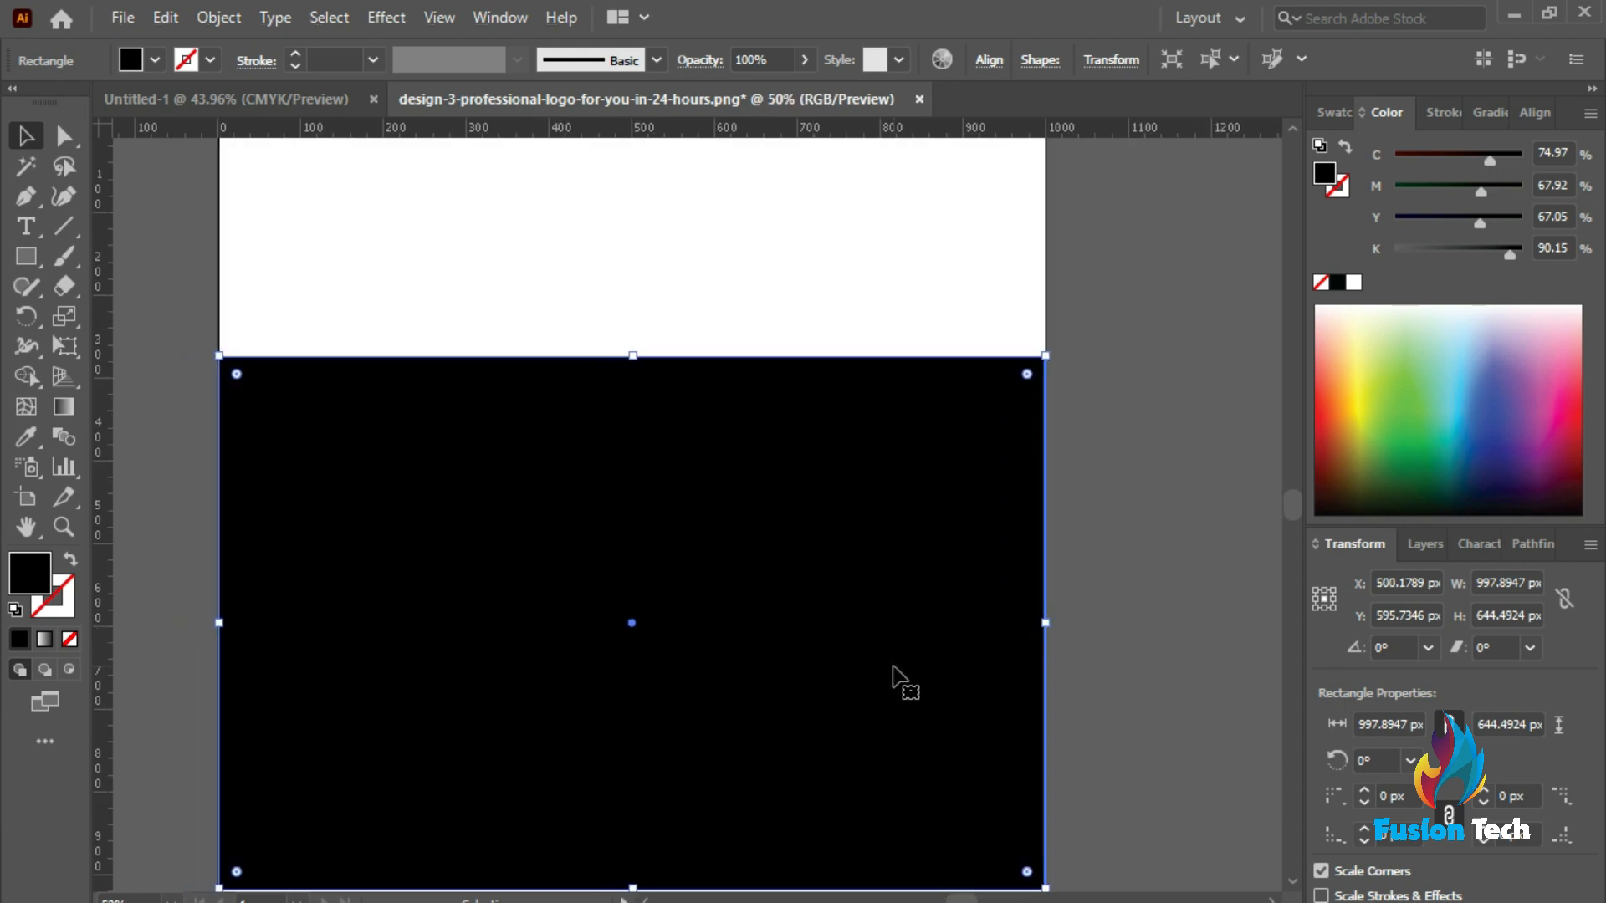
Send the black rectangle to the back, behind the logo and the MOUNT DESIGN text
{"action": "scroll", "coordinate": [896, 681], "scroll_direction": "down", "scroll_amount": 3}
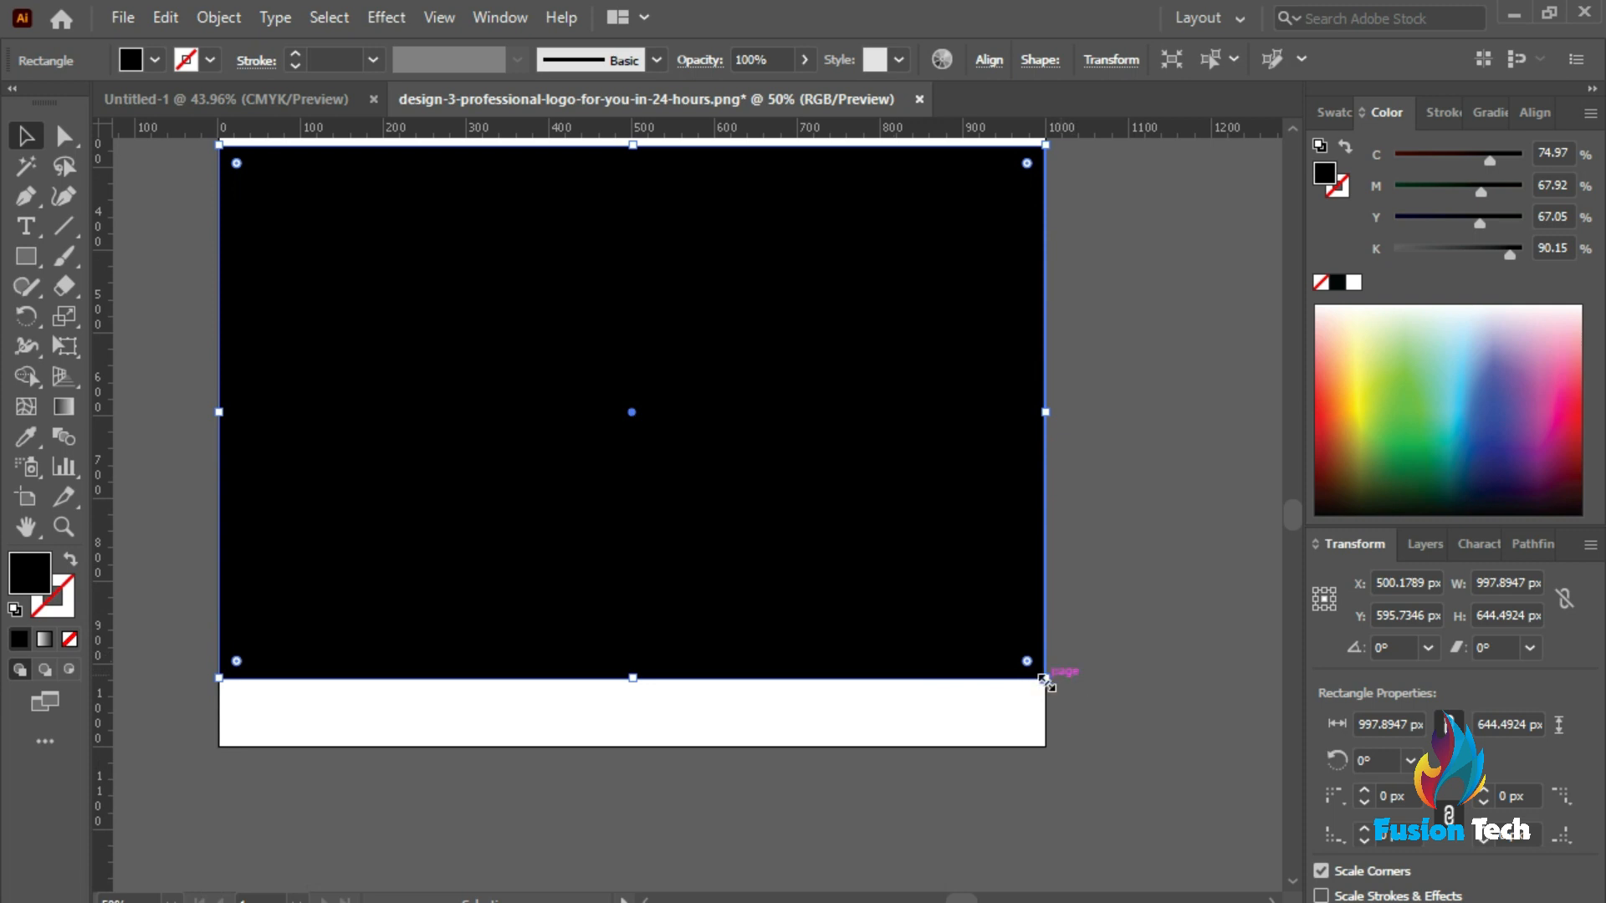
{"action": "right_click", "coordinate": [884, 583]}
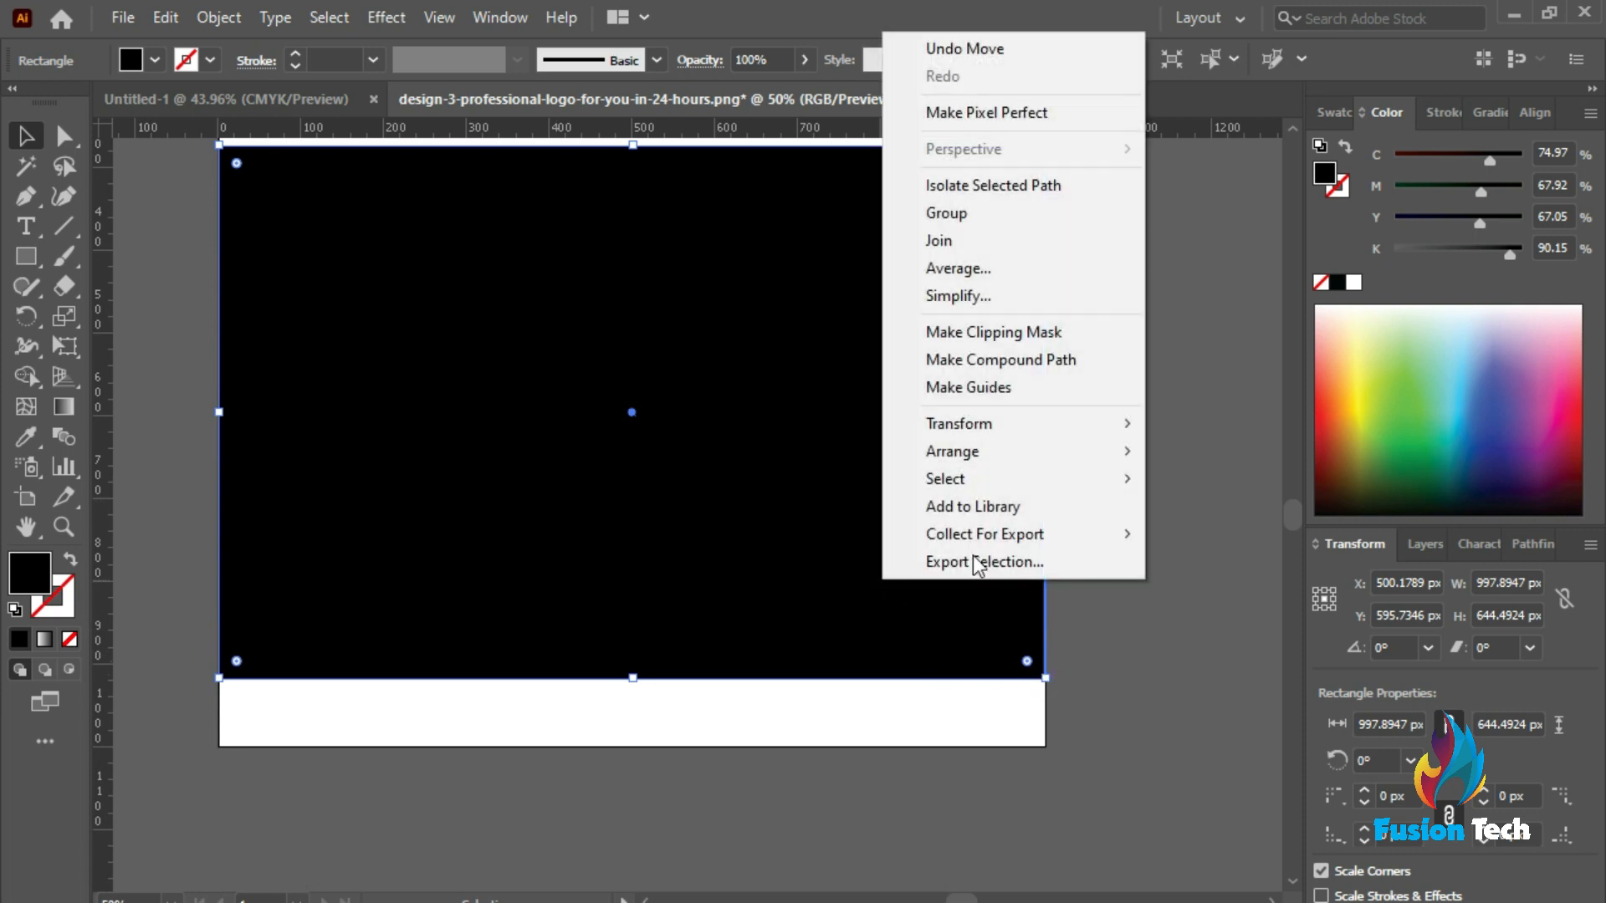
{"action": "mouse_move", "coordinate": [972, 450]}
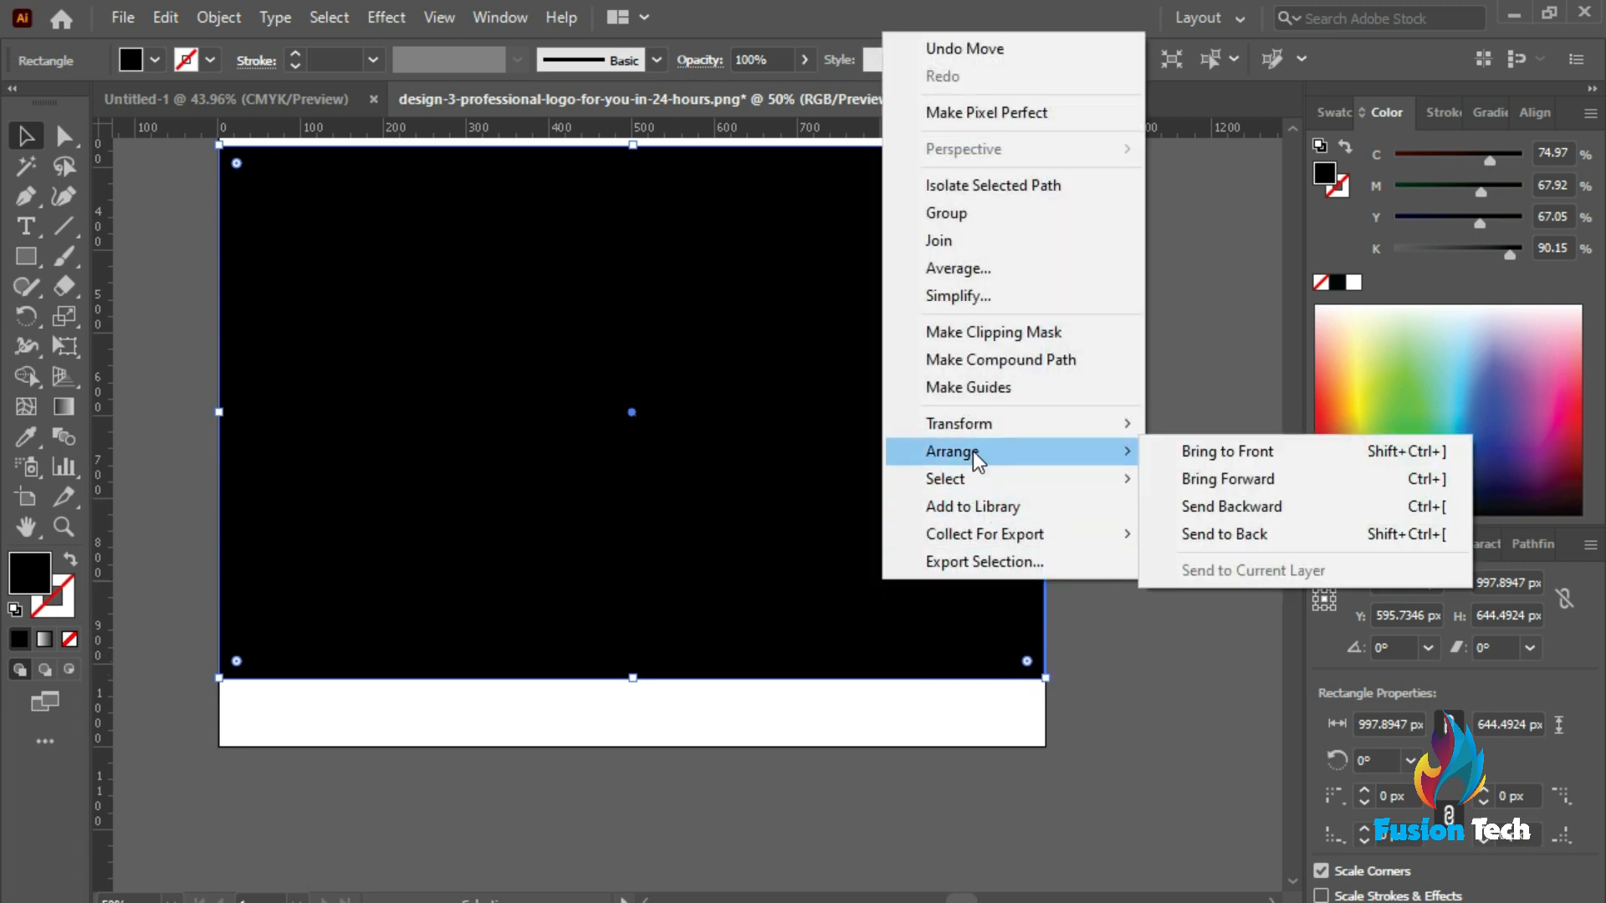
{"action": "left_click", "coordinate": [1223, 531]}
{"action": "scroll", "coordinate": [1111, 623], "scroll_direction": "up", "scroll_amount": 4}
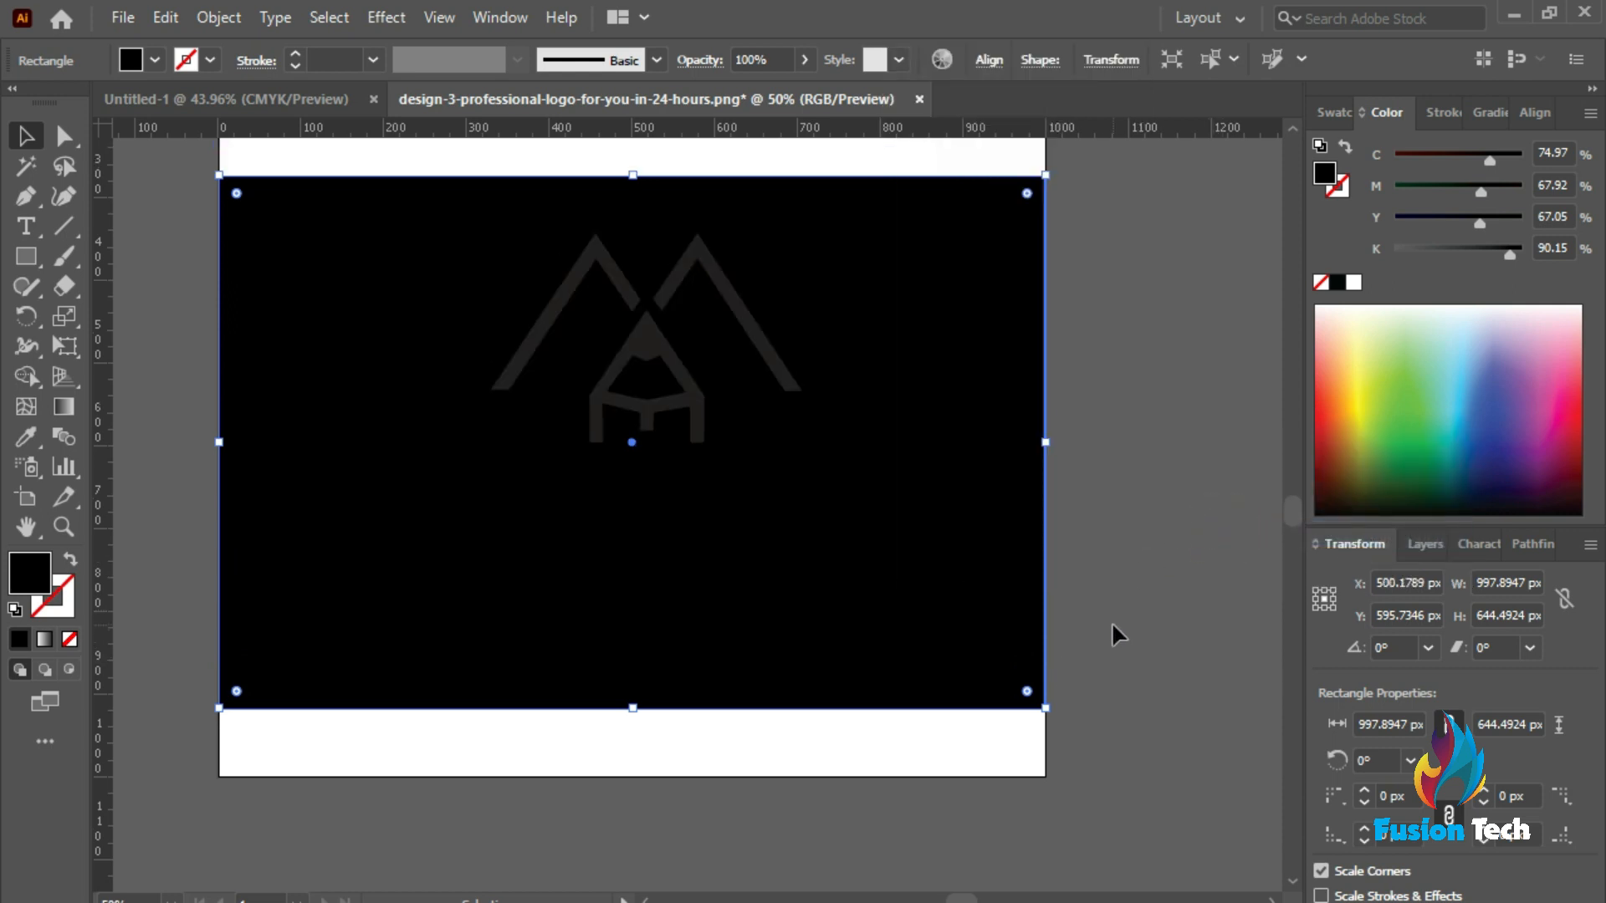
{"action": "left_click", "coordinate": [29, 572]}
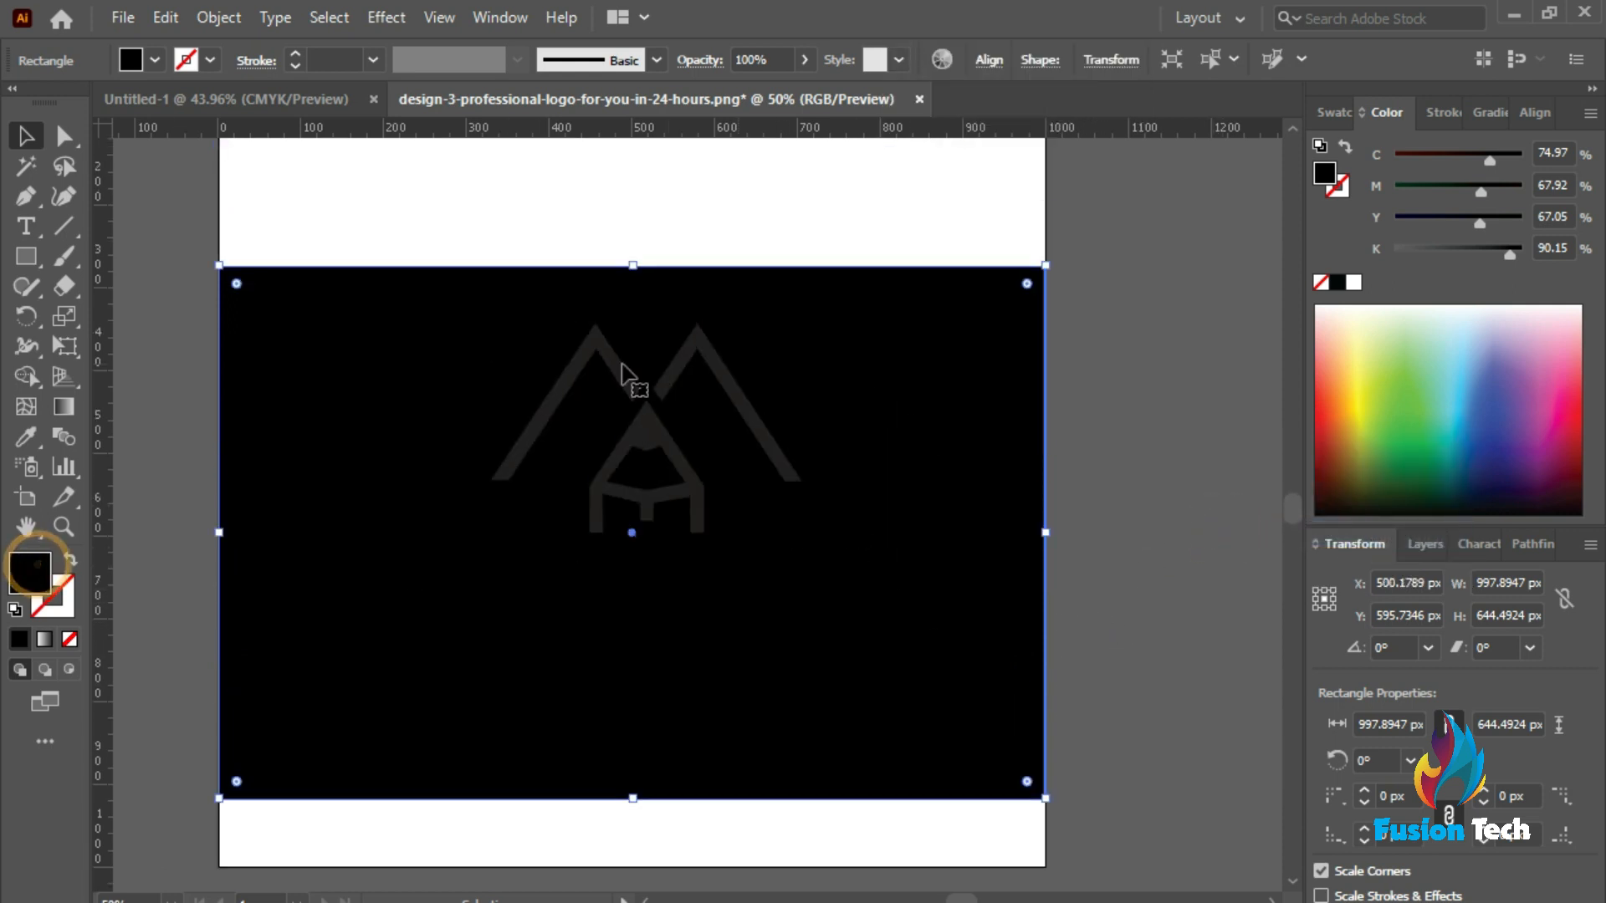
{"action": "left_click", "coordinate": [1438, 113]}
{"action": "left_click", "coordinate": [1343, 112]}
{"action": "left_click", "coordinate": [1452, 114]}
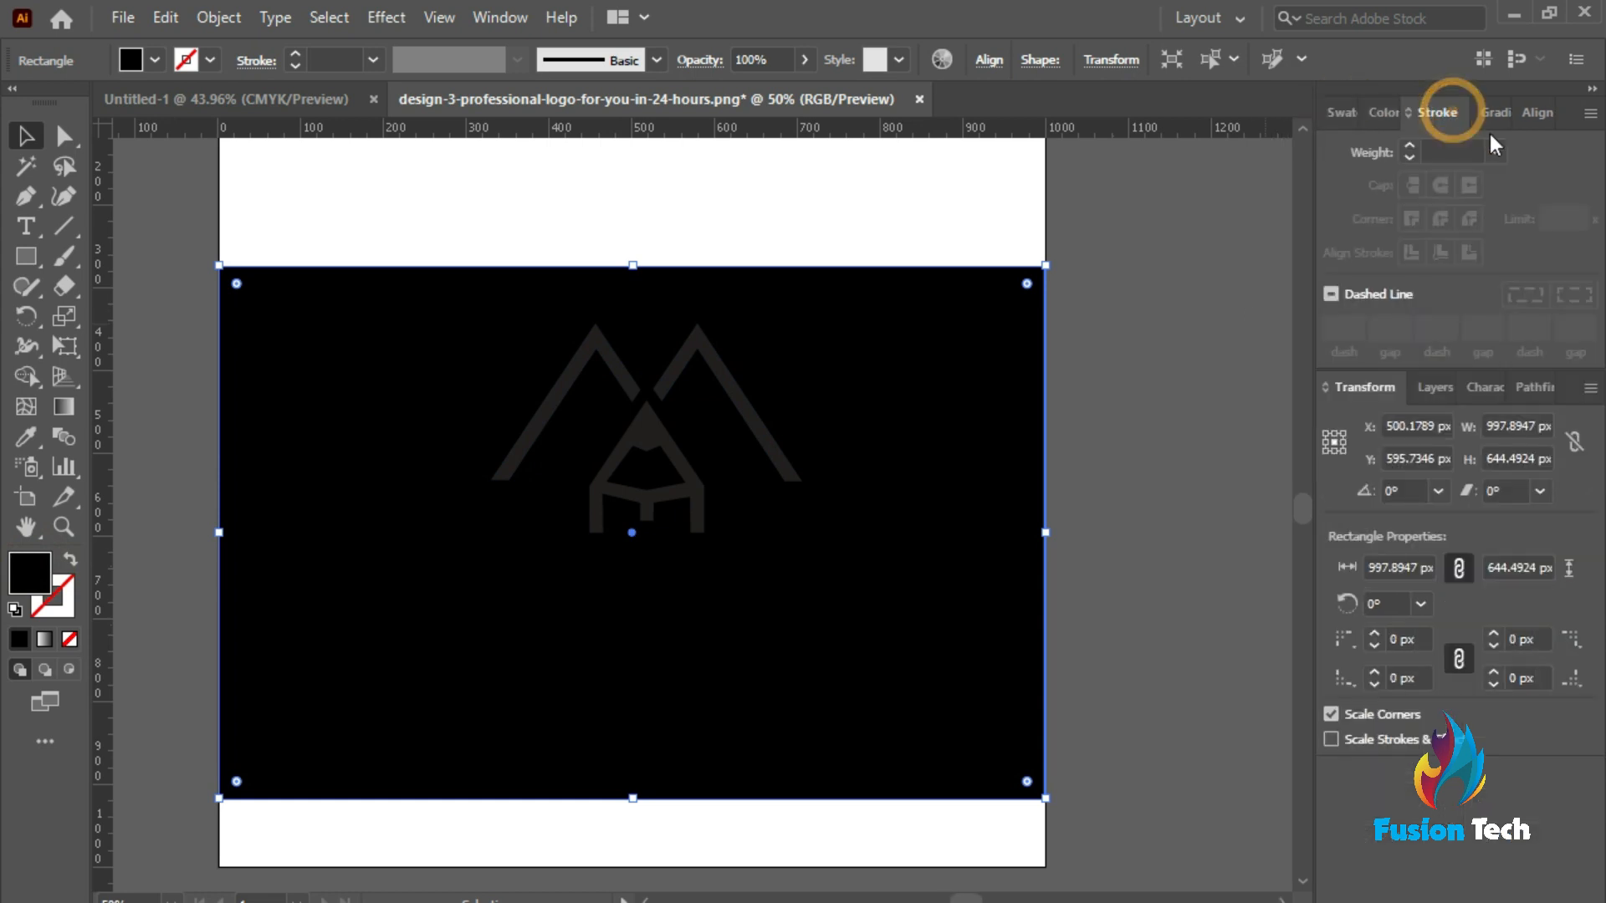
{"action": "left_click", "coordinate": [1493, 114]}
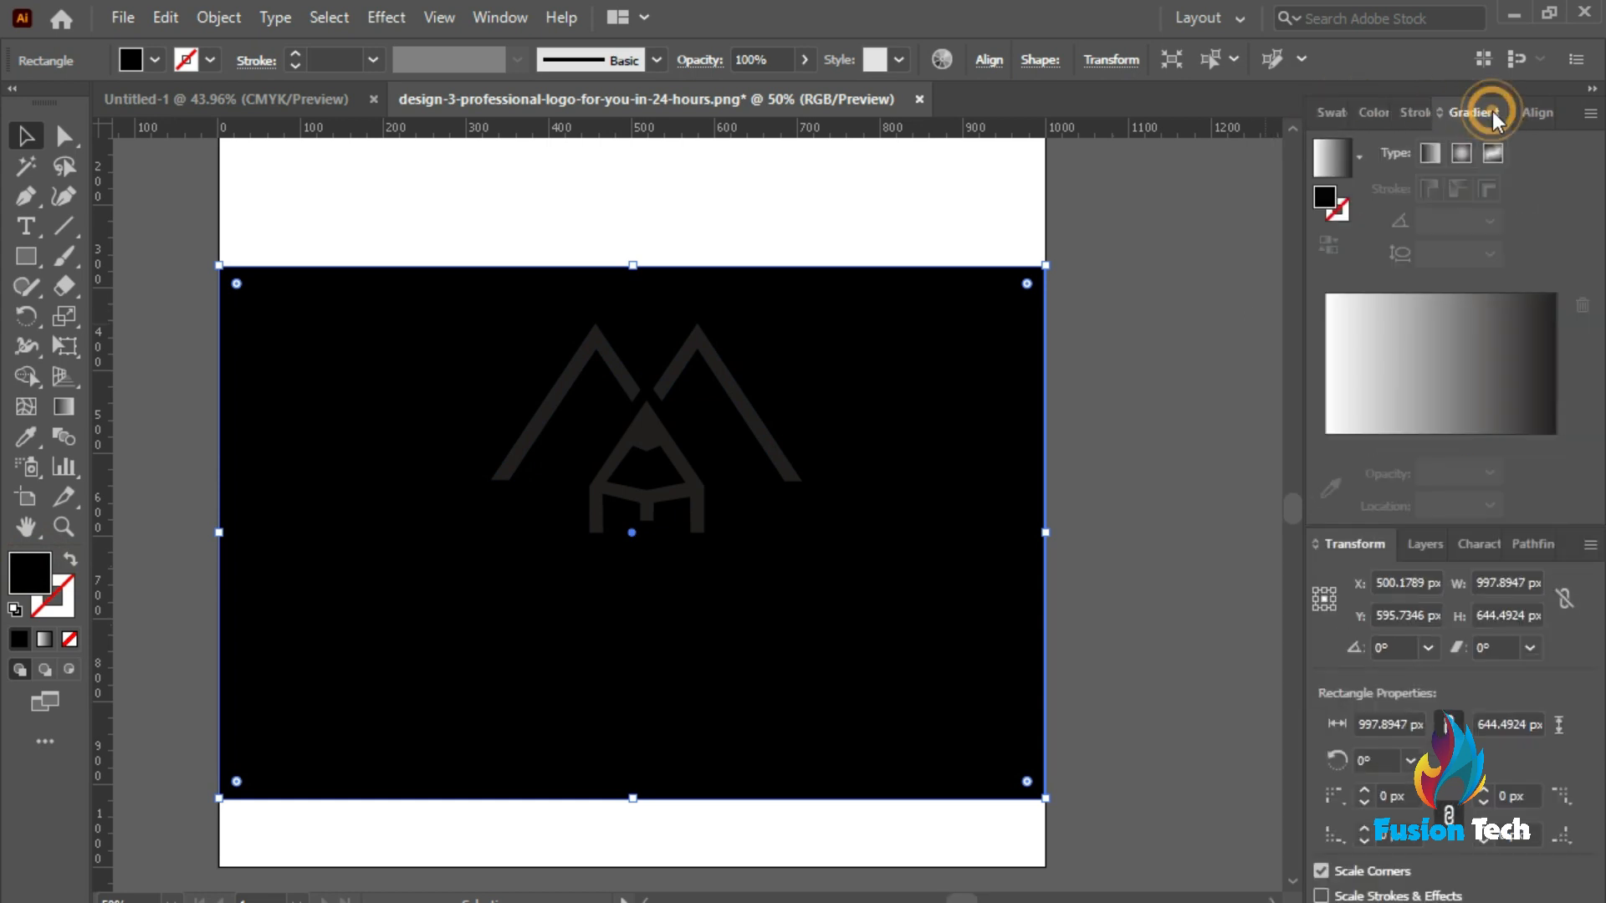
{"action": "left_click", "coordinate": [1372, 113]}
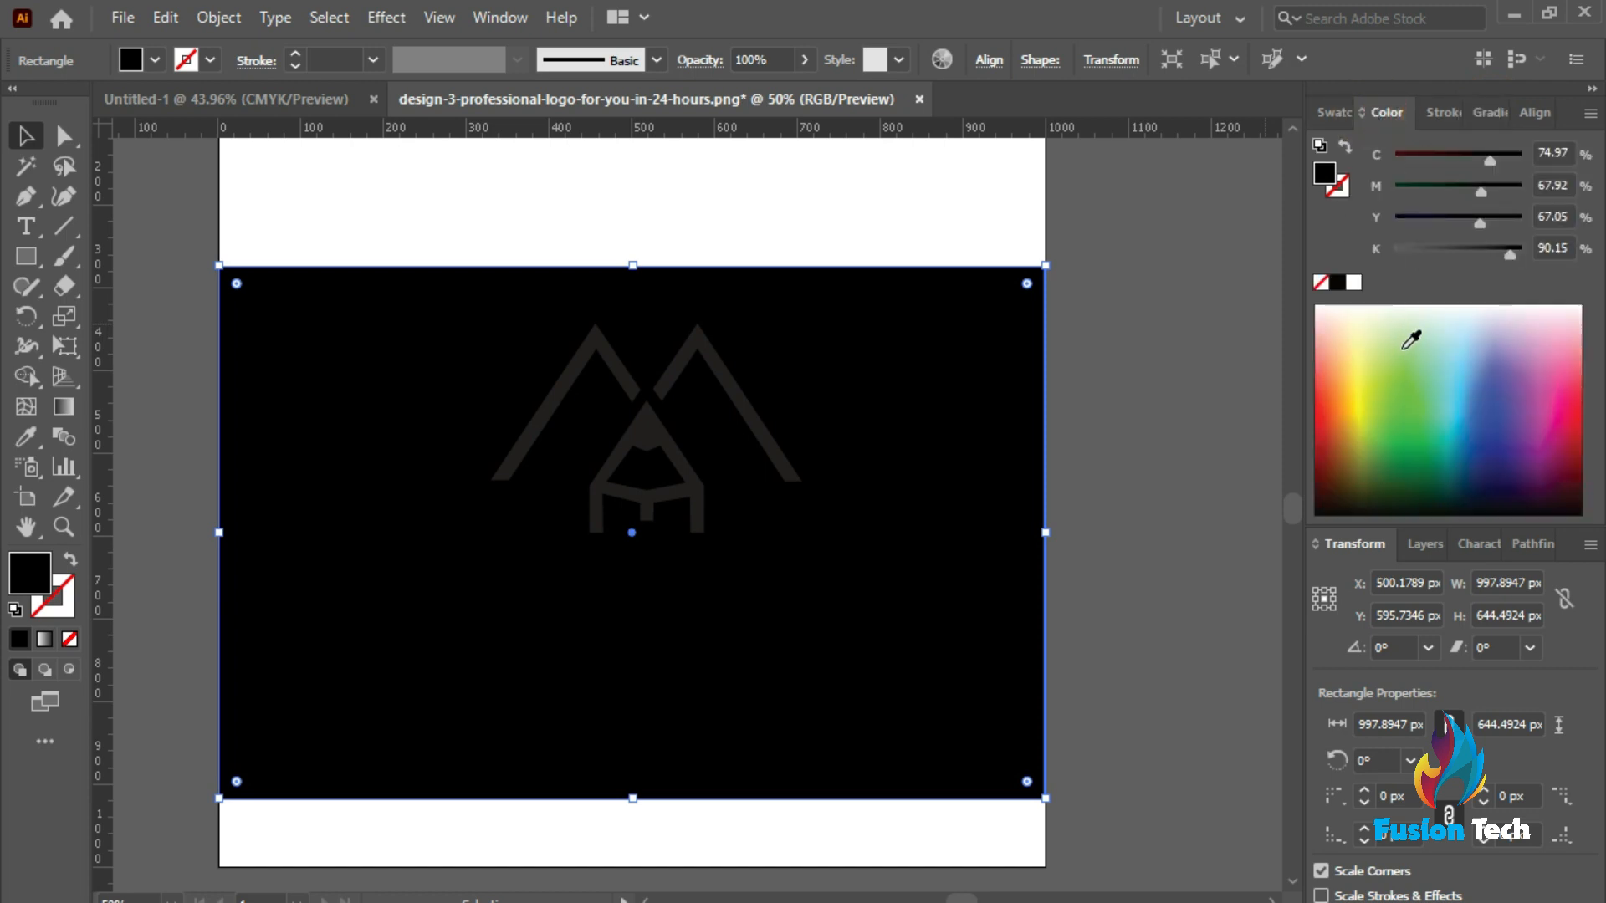
Load the Print library from the default swatches and dock it with the other color panels
{"action": "left_click", "coordinate": [1330, 113]}
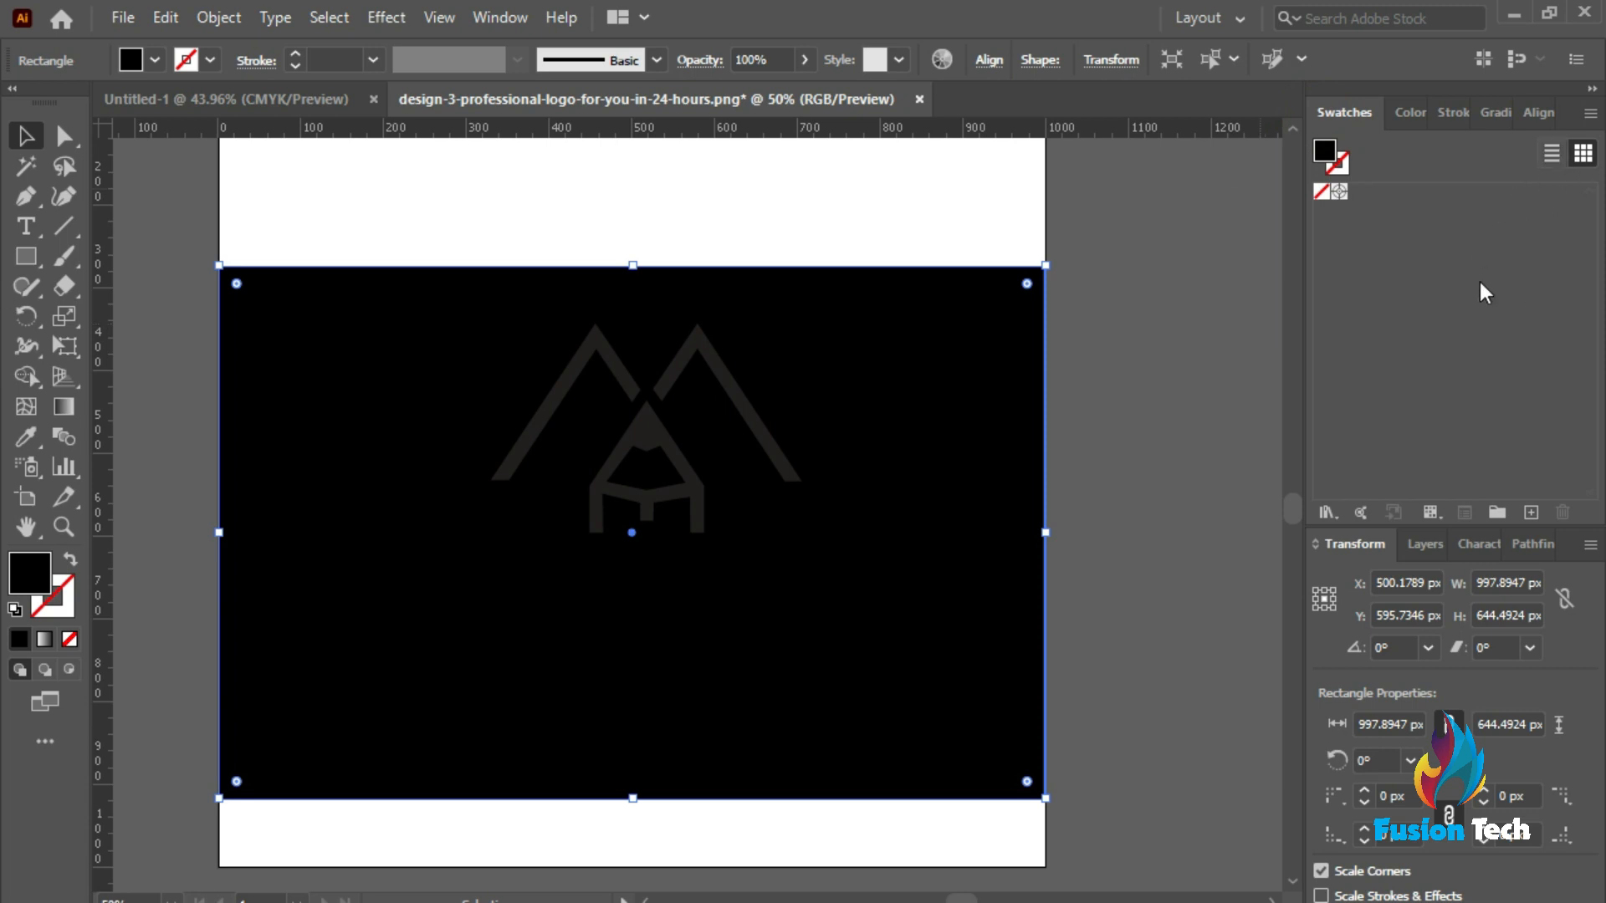
{"action": "left_click", "coordinate": [1432, 512]}
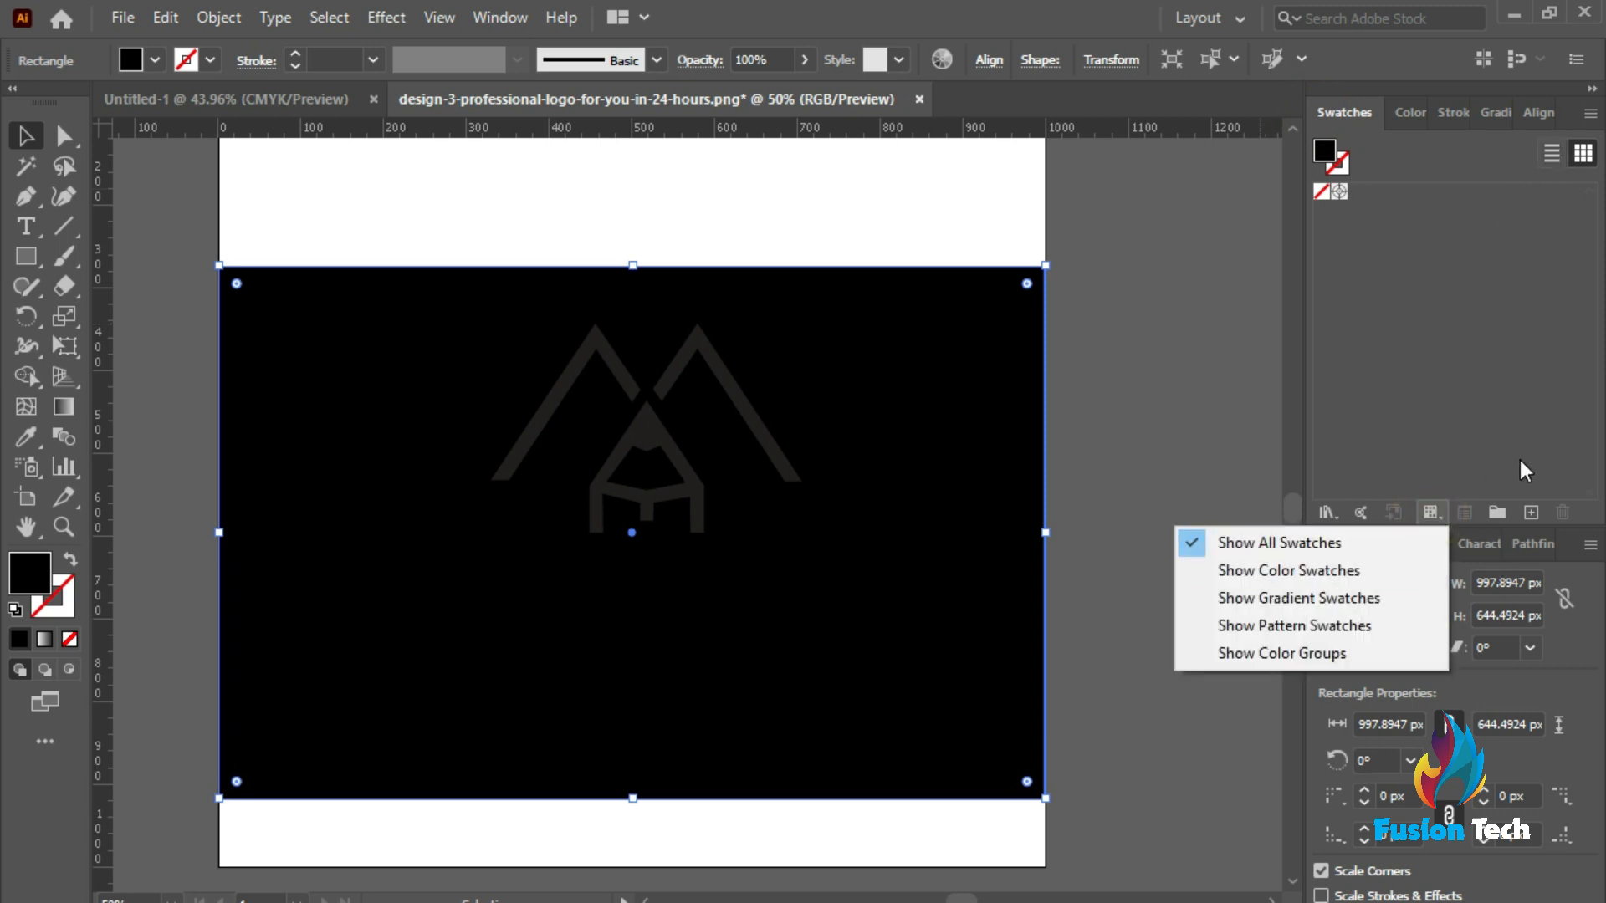
{"action": "left_click", "coordinate": [1323, 514]}
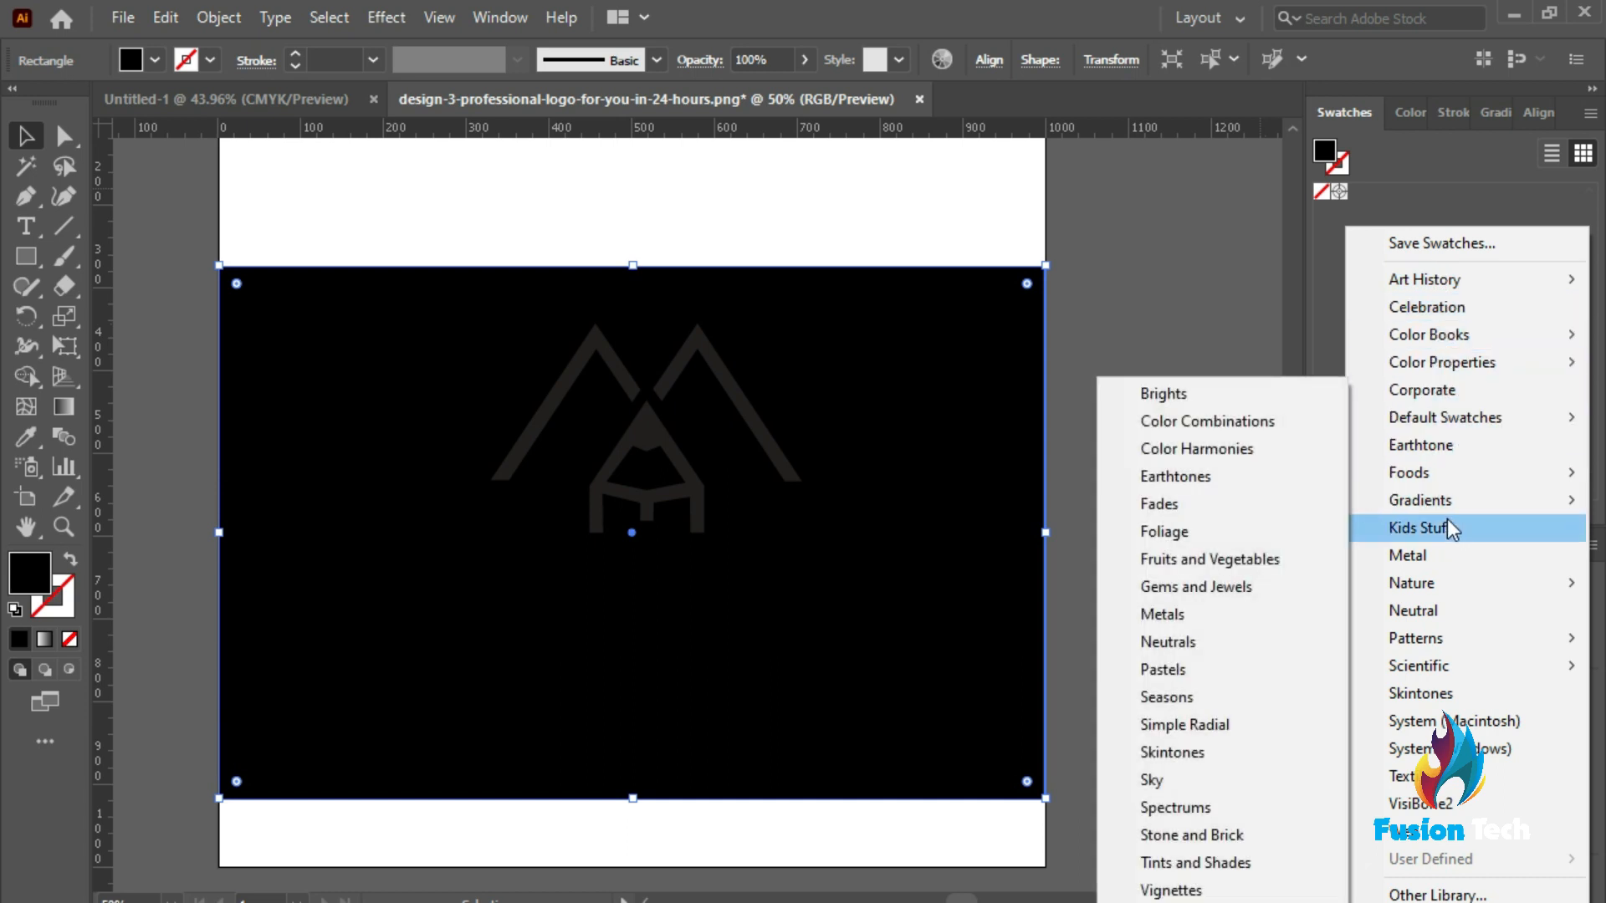
{"action": "mouse_move", "coordinate": [1451, 424]}
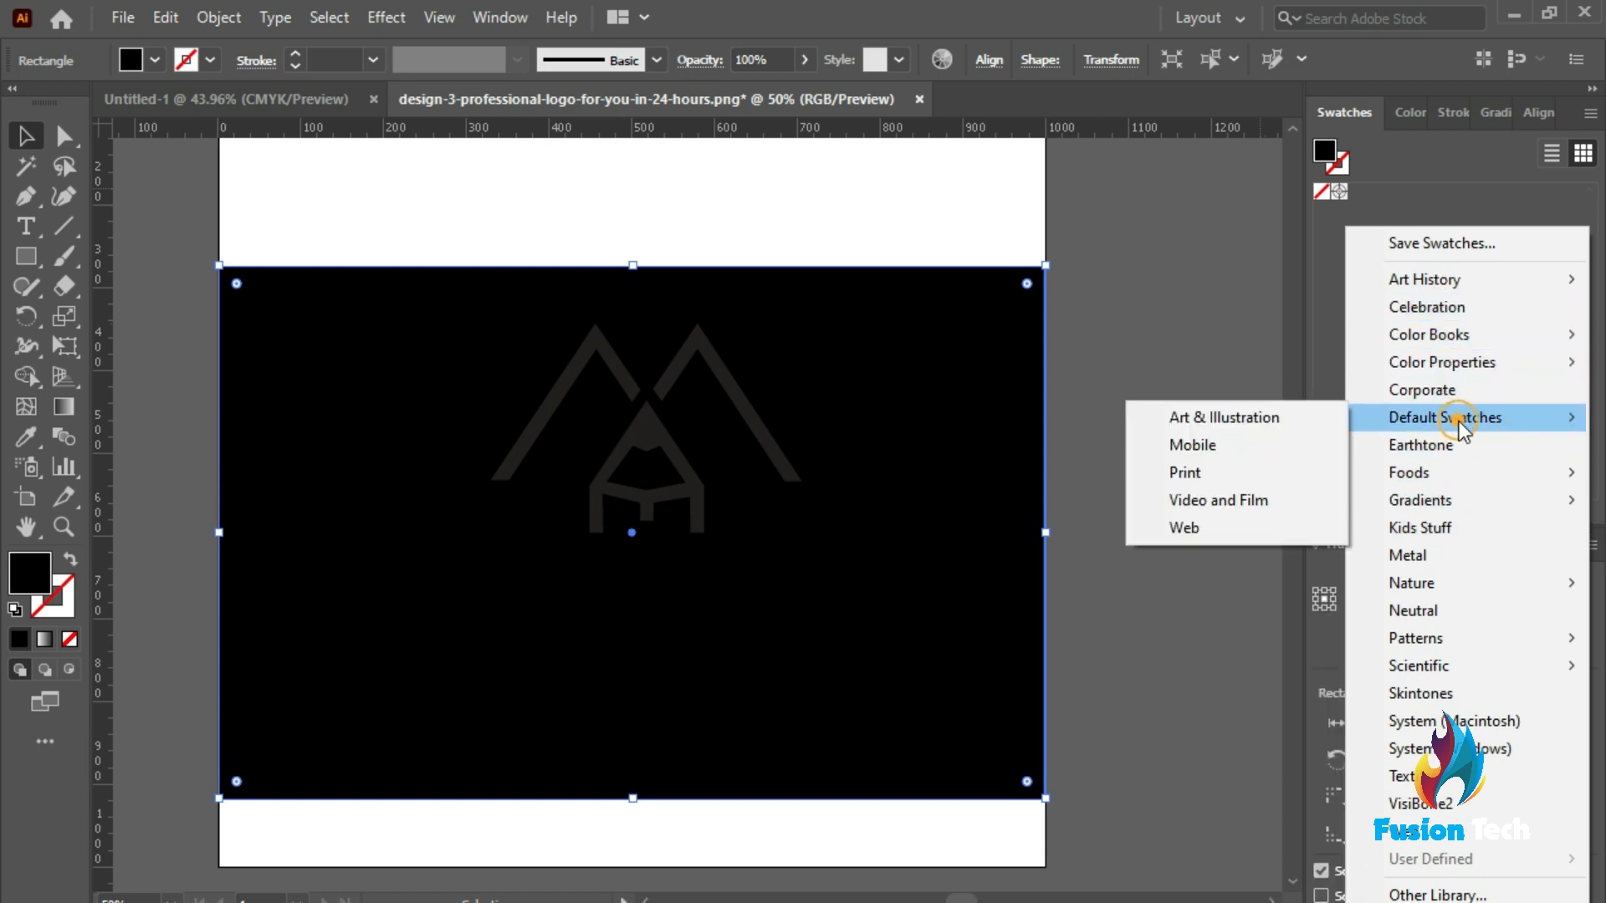
{"action": "left_click", "coordinate": [1217, 474]}
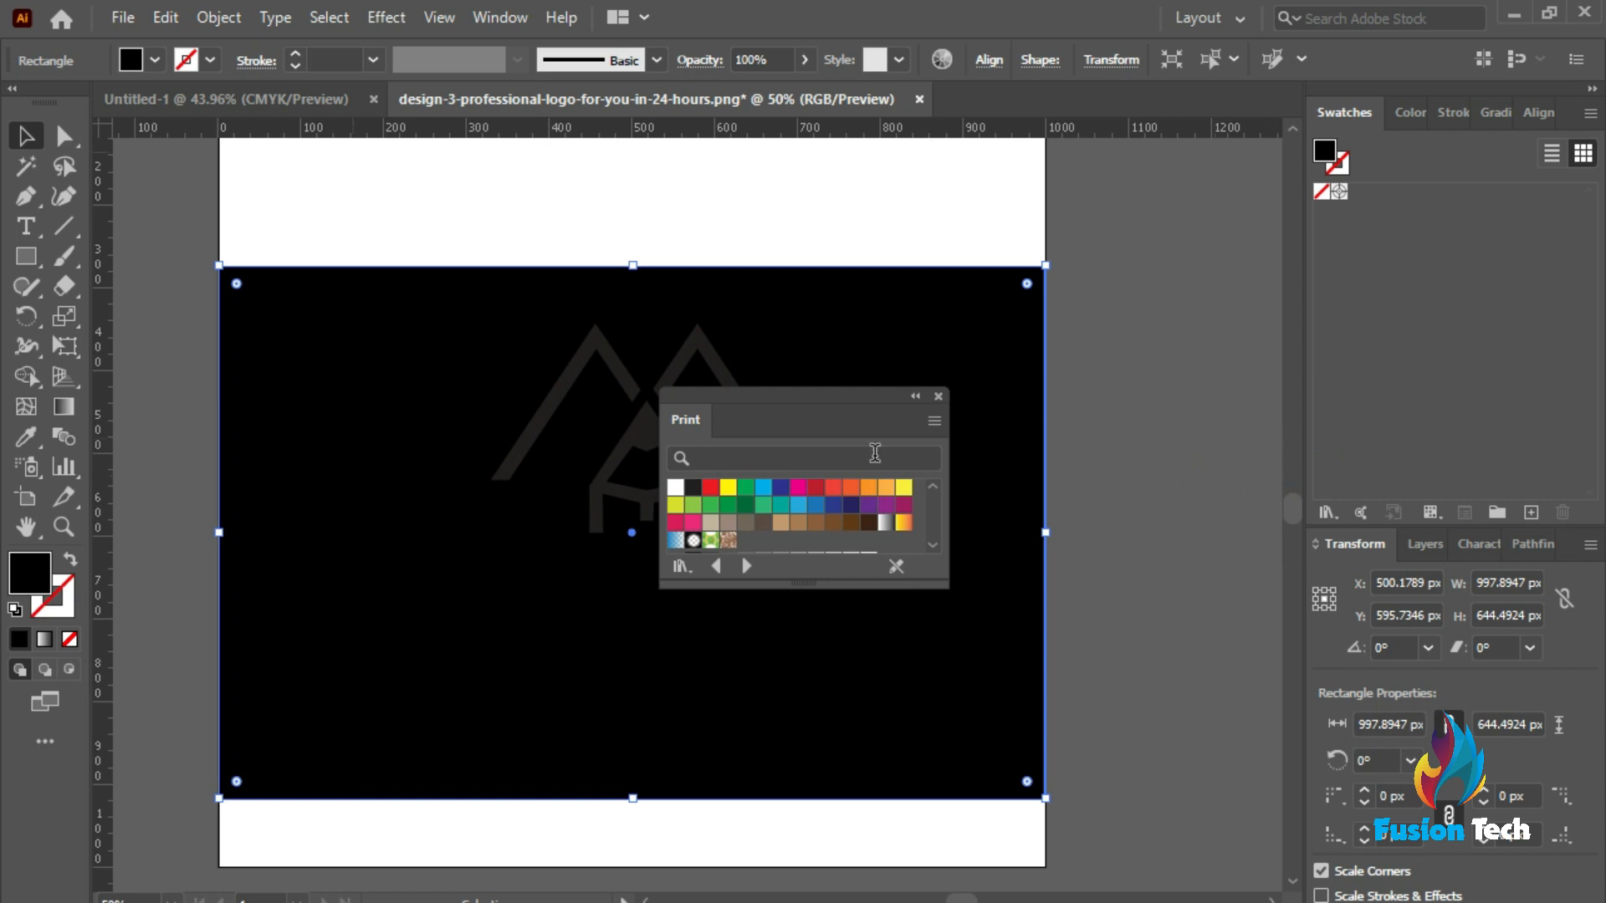
{"action": "left_click_drag", "start_coordinate": [792, 386], "coordinate": [1452, 117]}
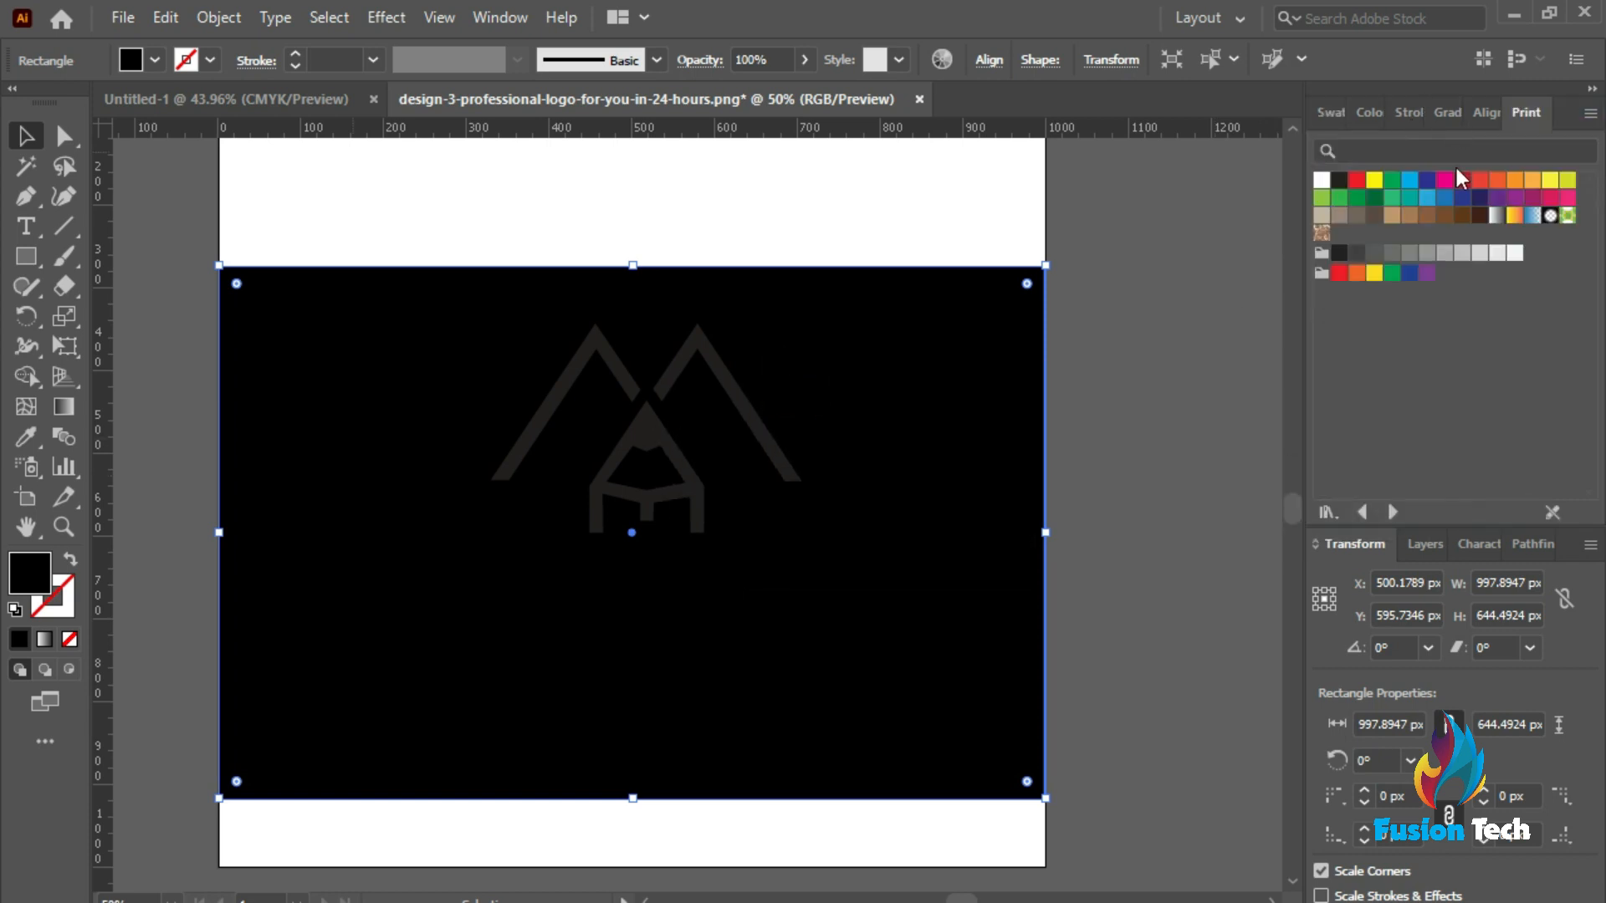
Fill the background rectangle with the bright yellow swatch from the Print library and deselect it
{"action": "left_click", "coordinate": [1374, 180]}
{"action": "left_click", "coordinate": [1146, 552]}
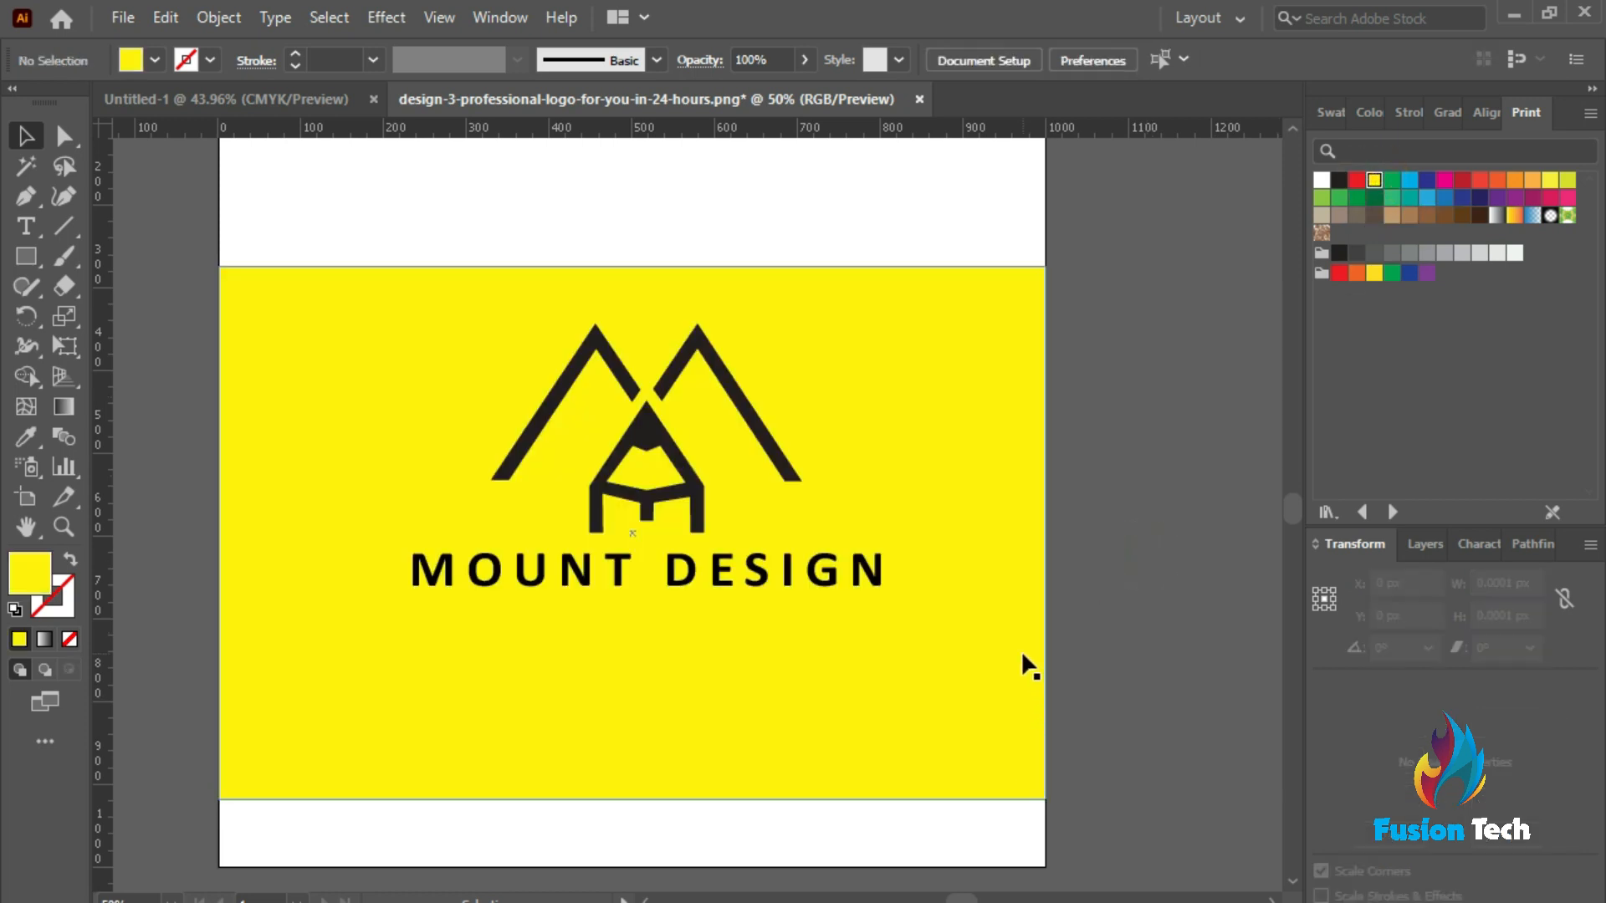
{"action": "scroll", "coordinate": [1016, 665], "scroll_direction": "down", "scroll_amount": 2}
{"action": "scroll", "coordinate": [1010, 673], "scroll_direction": "up", "scroll_amount": 3}
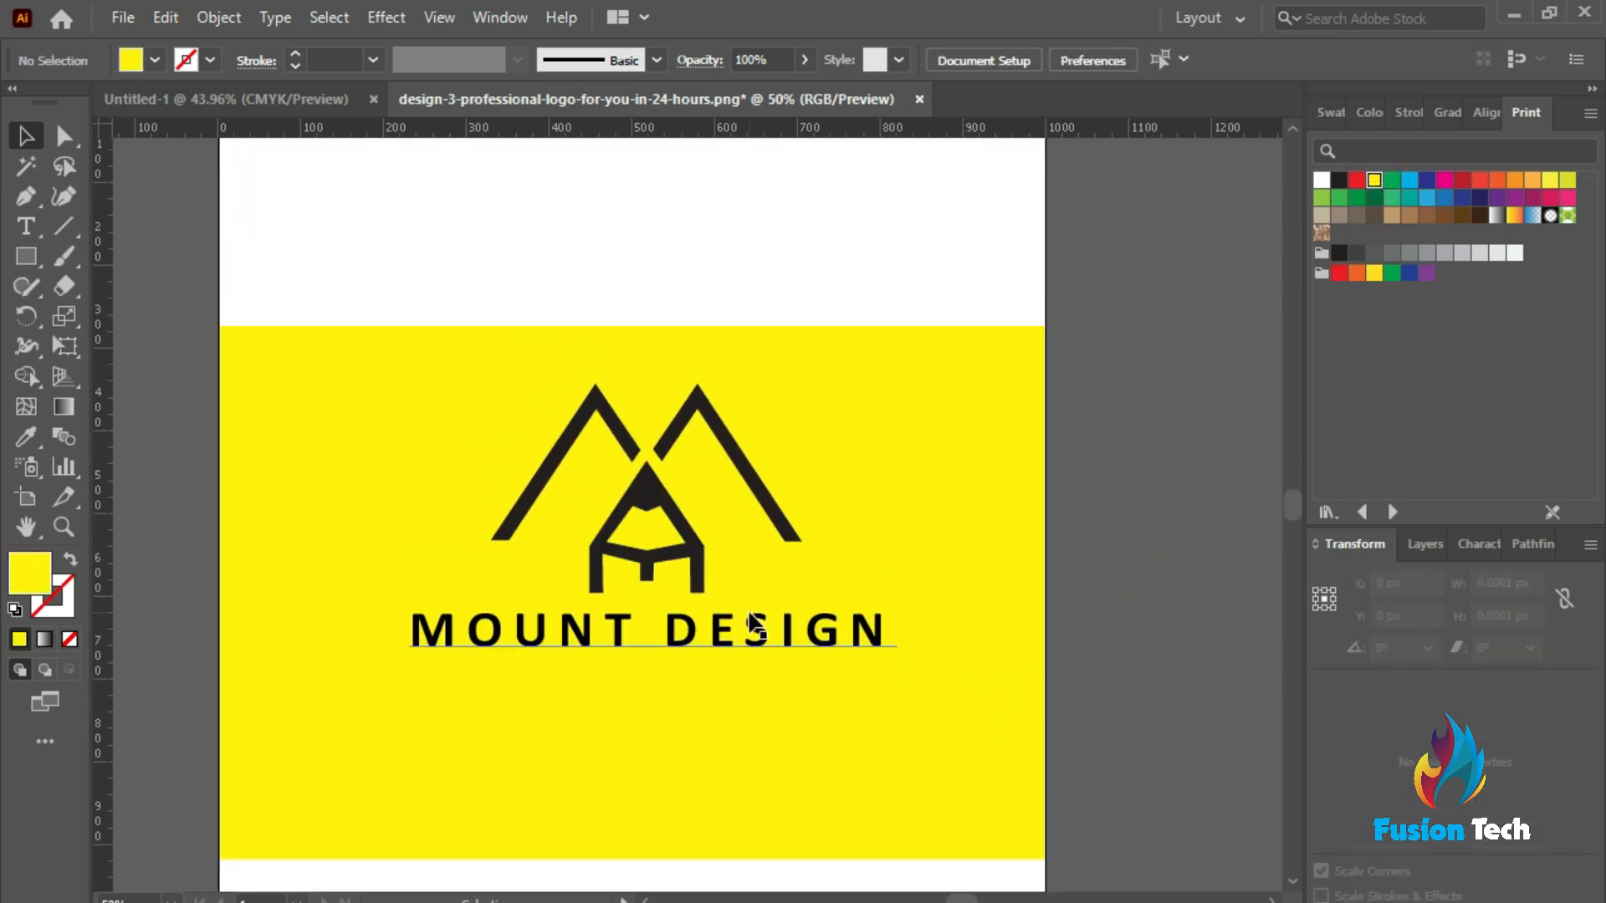
Hide the rulers and move the yellow rectangle up so the logo and text sit vertically centered on it
{"action": "key", "text": "ctrl+r"}
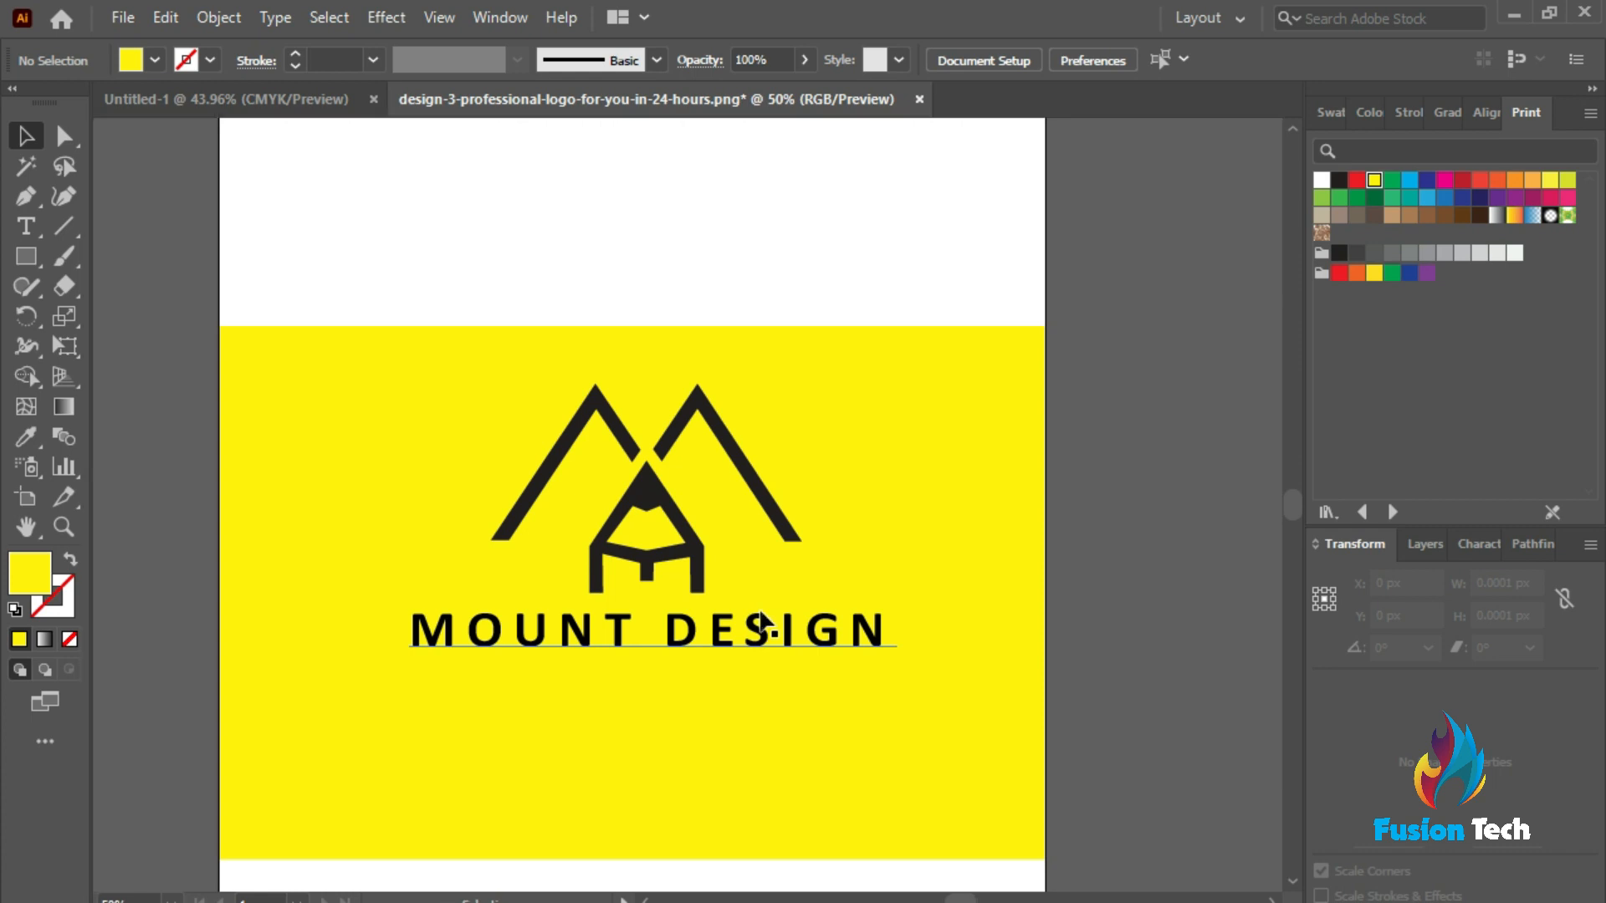
{"action": "scroll", "coordinate": [768, 603], "scroll_direction": "down", "scroll_amount": 1}
{"action": "scroll", "coordinate": [770, 600], "scroll_direction": "down", "scroll_amount": 3}
{"action": "scroll", "coordinate": [769, 603], "scroll_direction": "up", "scroll_amount": 3}
{"action": "left_click_drag", "start_coordinate": [990, 482], "coordinate": [992, 417]}
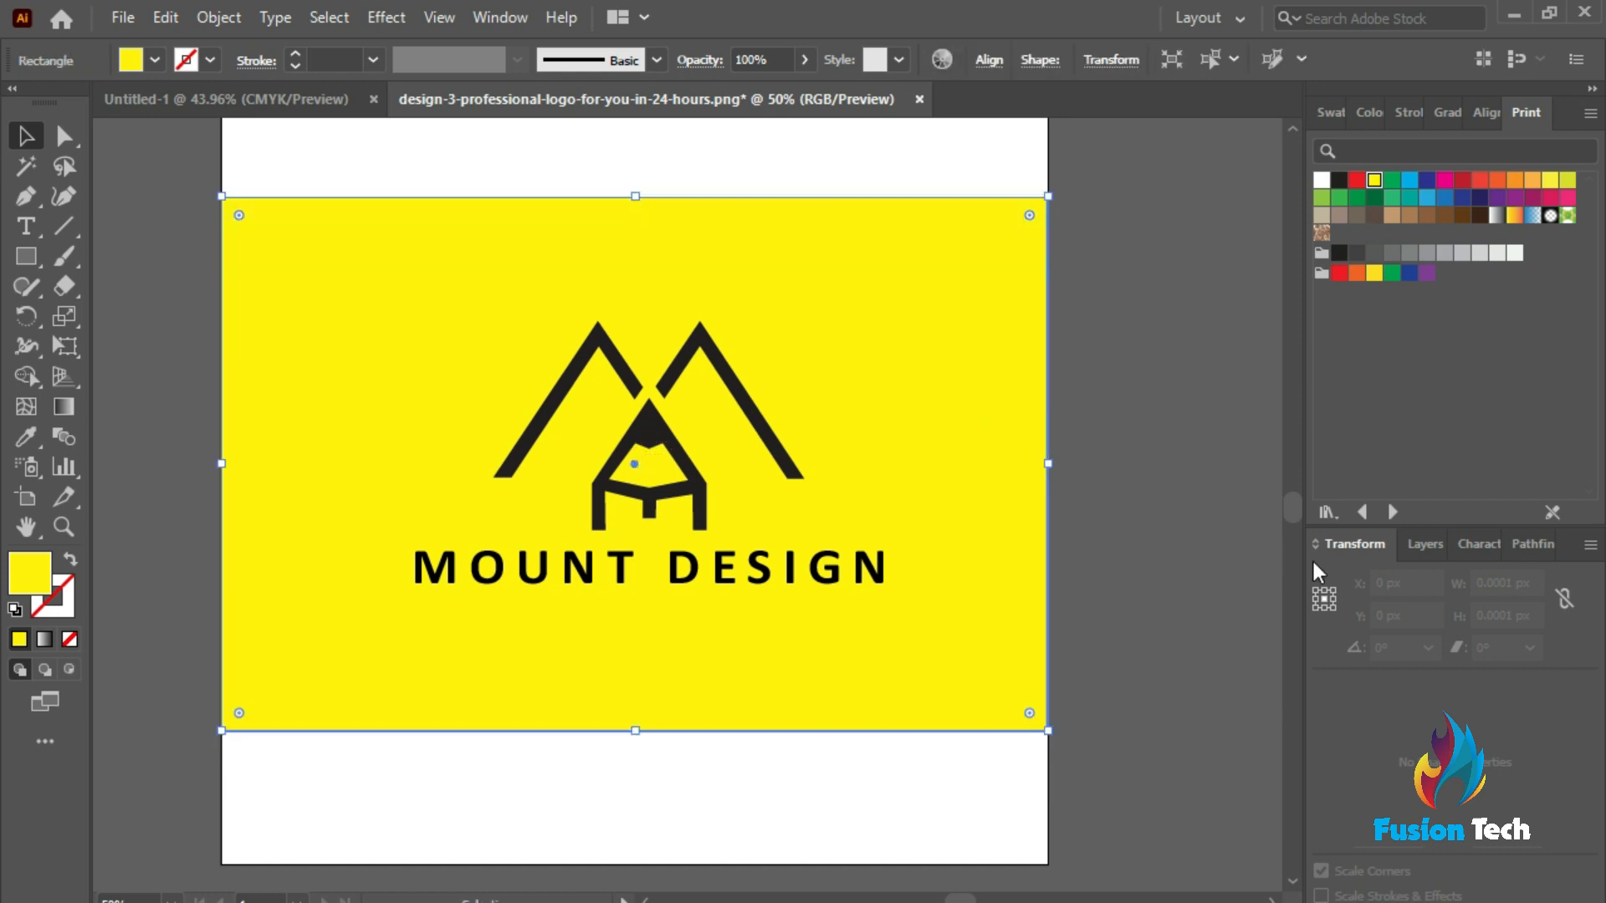
{"action": "left_click", "coordinate": [1184, 508]}
Examine the finished logo and MOUNT DESIGN text on the yellow background, and minimize the program window to the desktop
{"action": "scroll", "coordinate": [1189, 653], "scroll_direction": "down", "scroll_amount": 3}
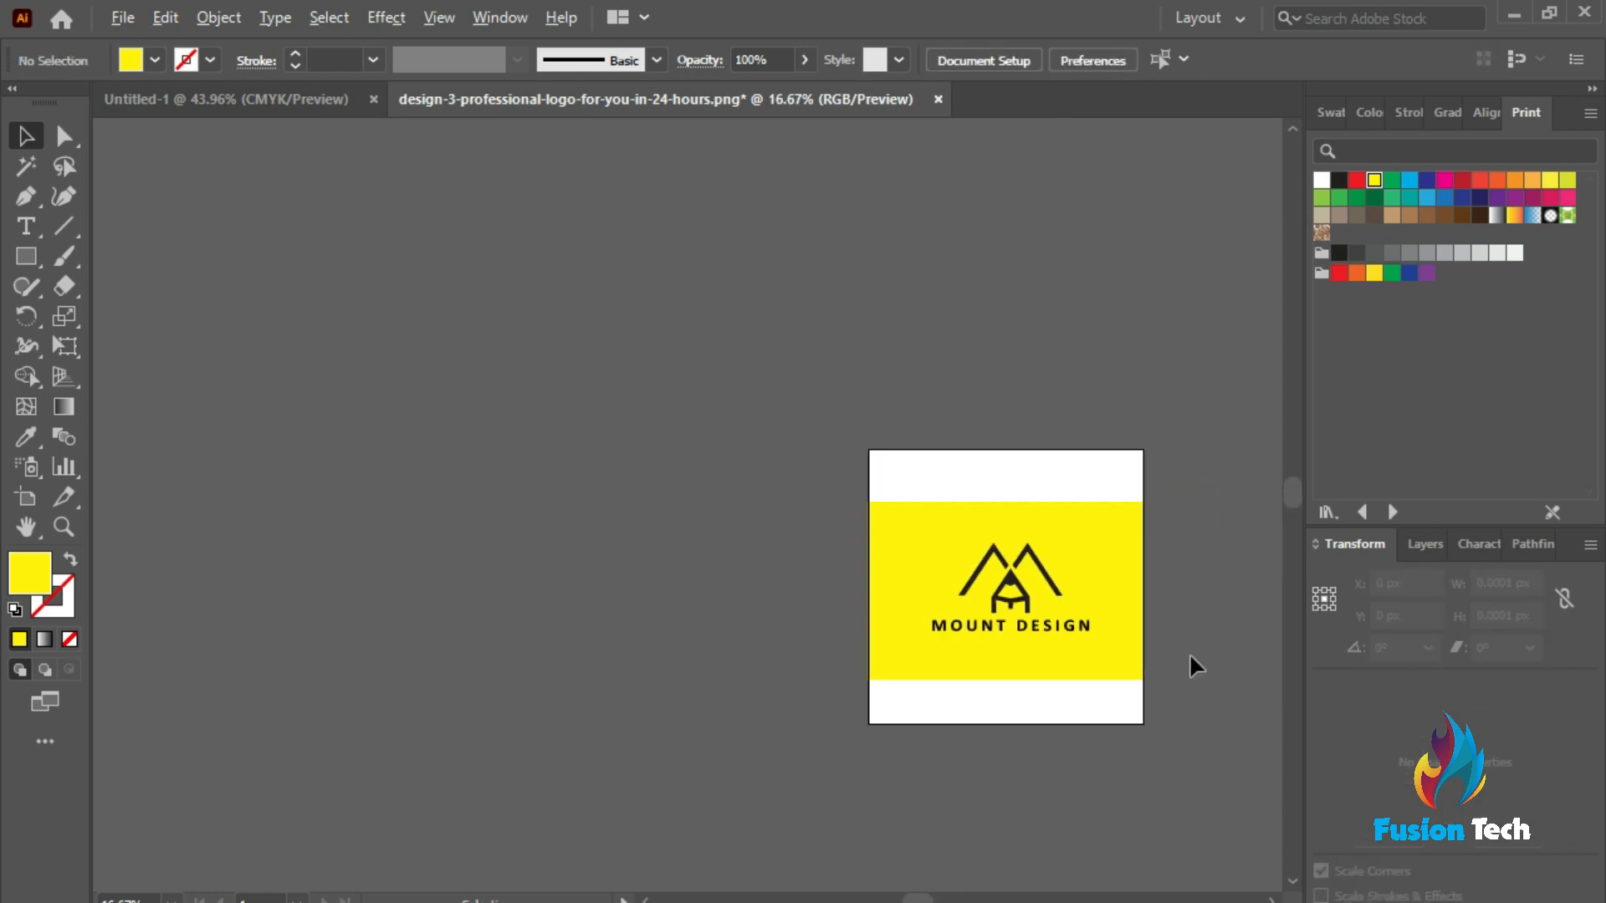
{"action": "scroll", "coordinate": [1217, 536], "scroll_direction": "up", "scroll_amount": 3}
{"action": "scroll", "coordinate": [908, 522], "scroll_direction": "down", "scroll_amount": 1}
{"action": "scroll", "coordinate": [538, 502], "scroll_direction": "up", "scroll_amount": 1}
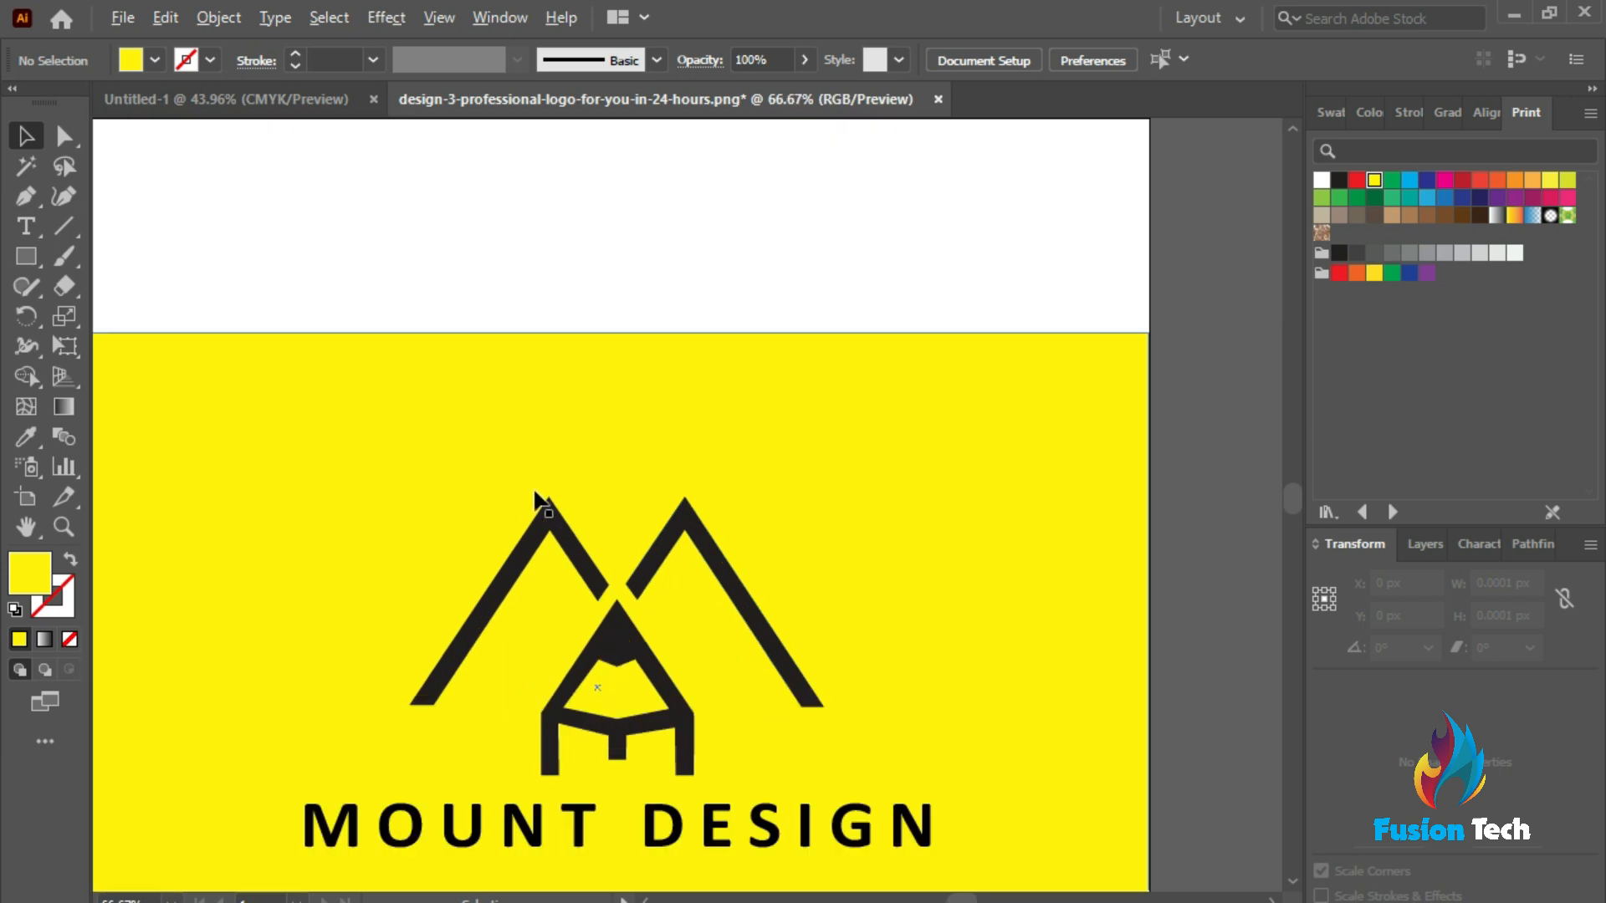
{"action": "scroll", "coordinate": [666, 535], "scroll_direction": "down", "scroll_amount": 3}
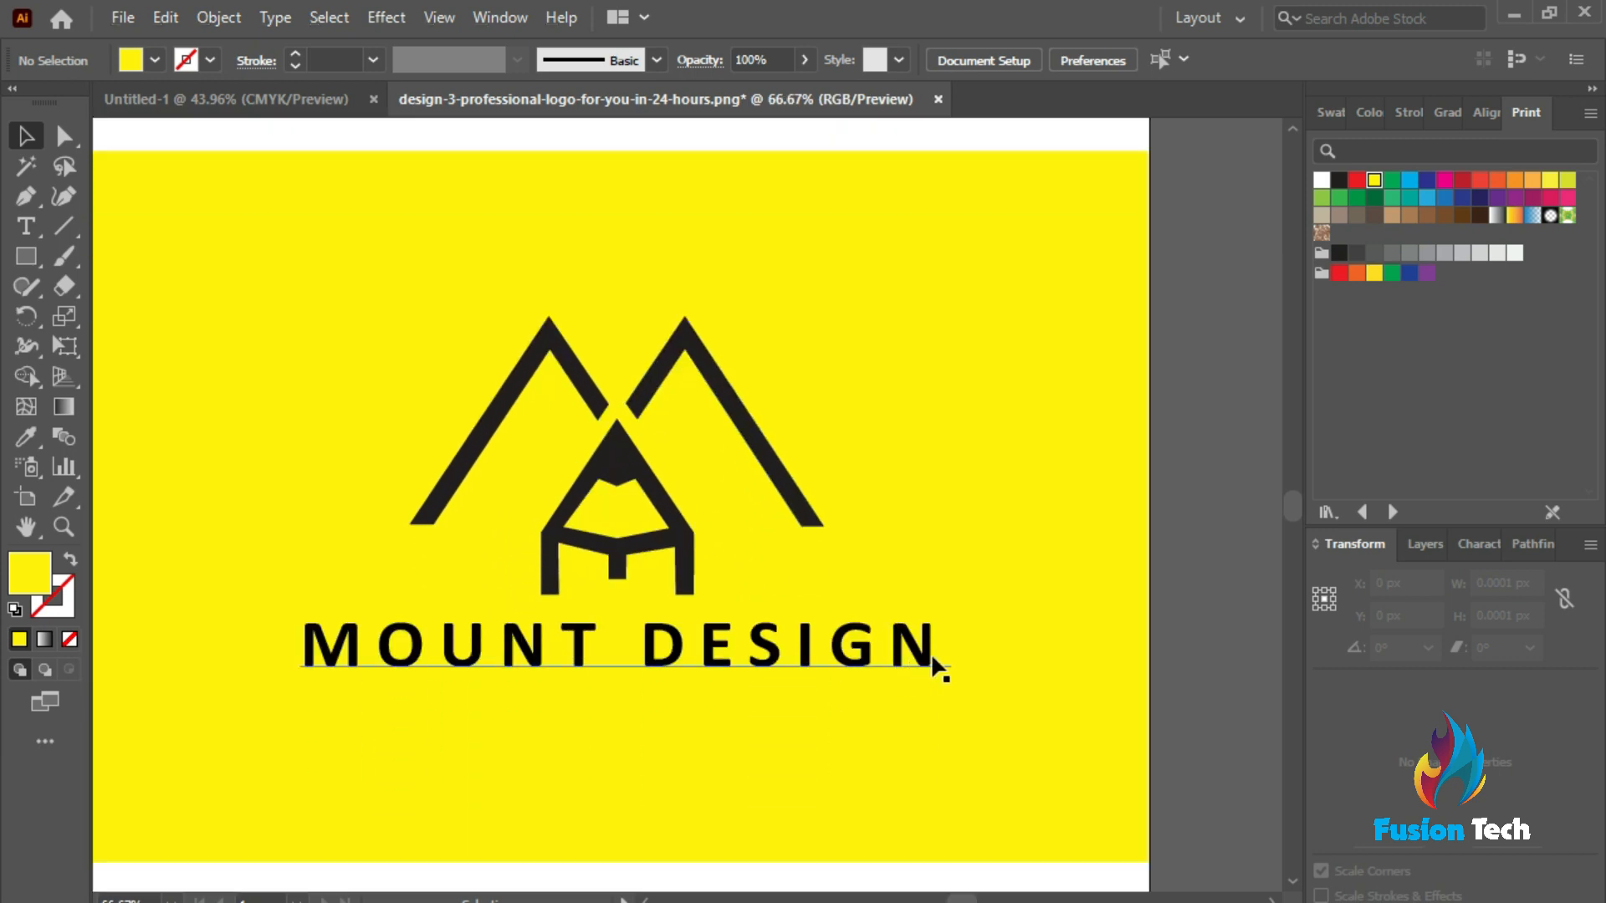
{"action": "scroll", "coordinate": [972, 650], "scroll_direction": "up", "scroll_amount": 1}
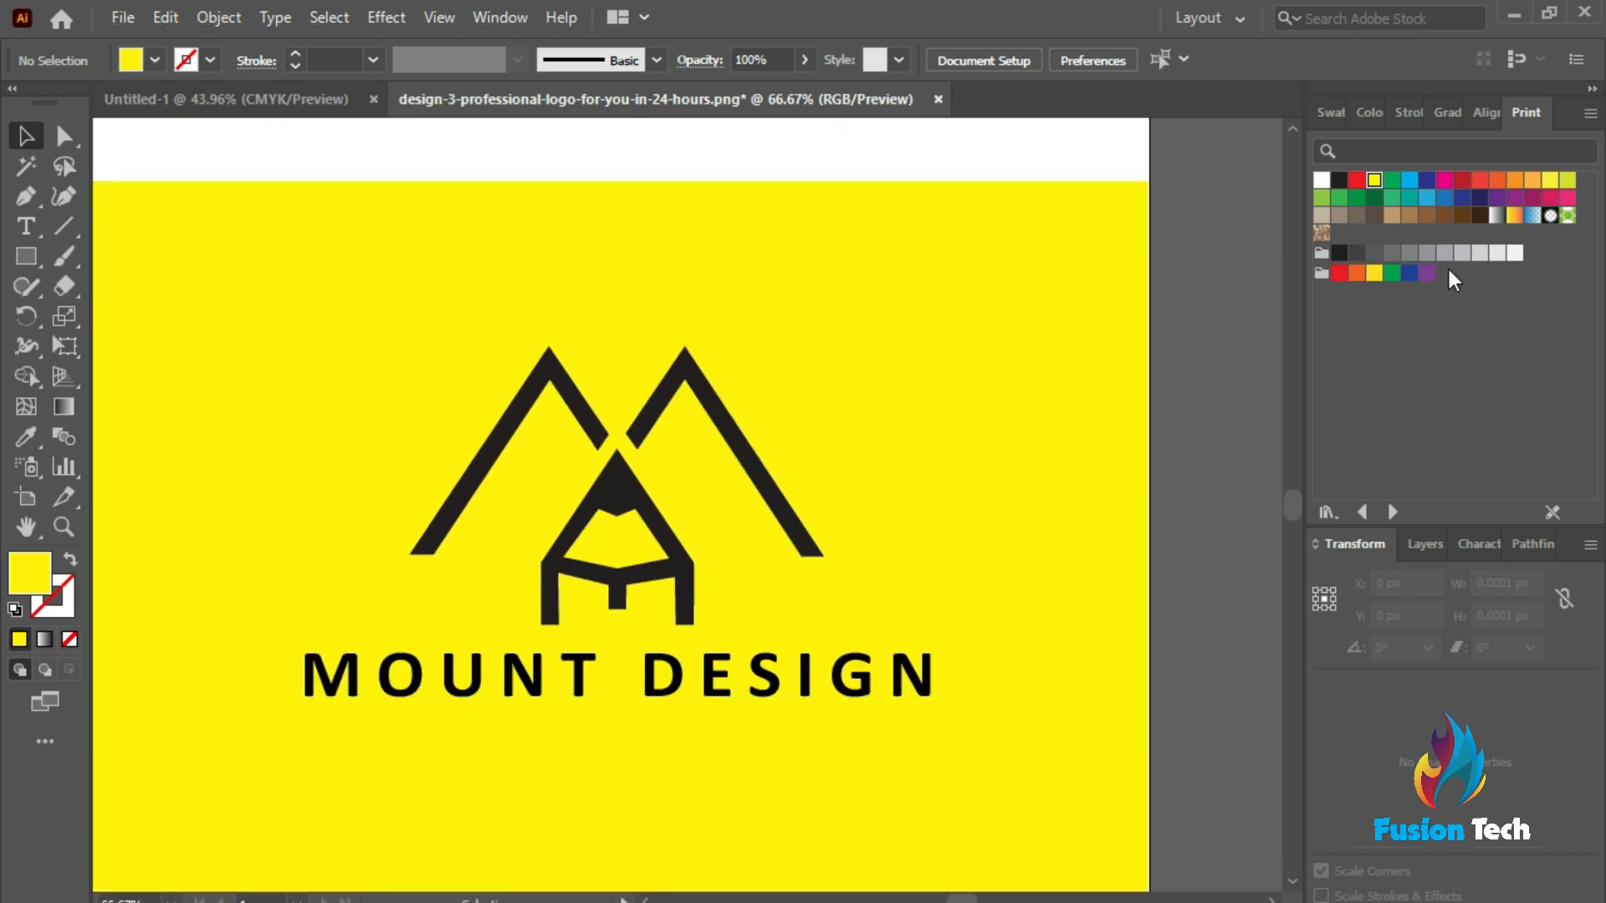
{"action": "scroll", "coordinate": [1020, 455], "scroll_direction": "down", "scroll_amount": 2}
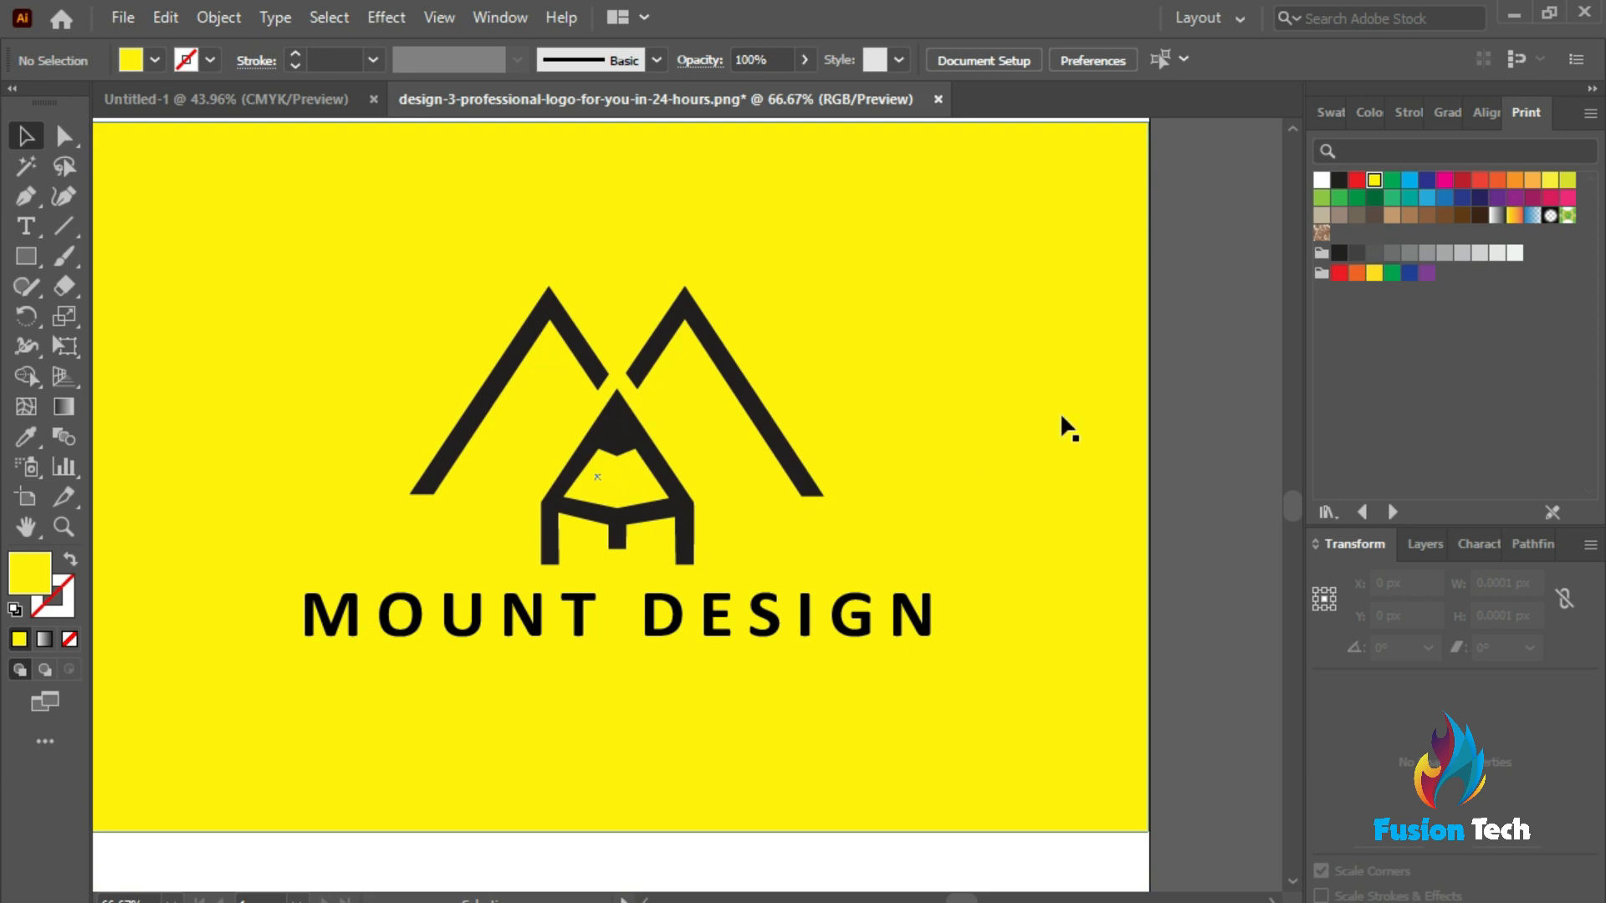
{"action": "left_click", "coordinate": [1505, 17]}
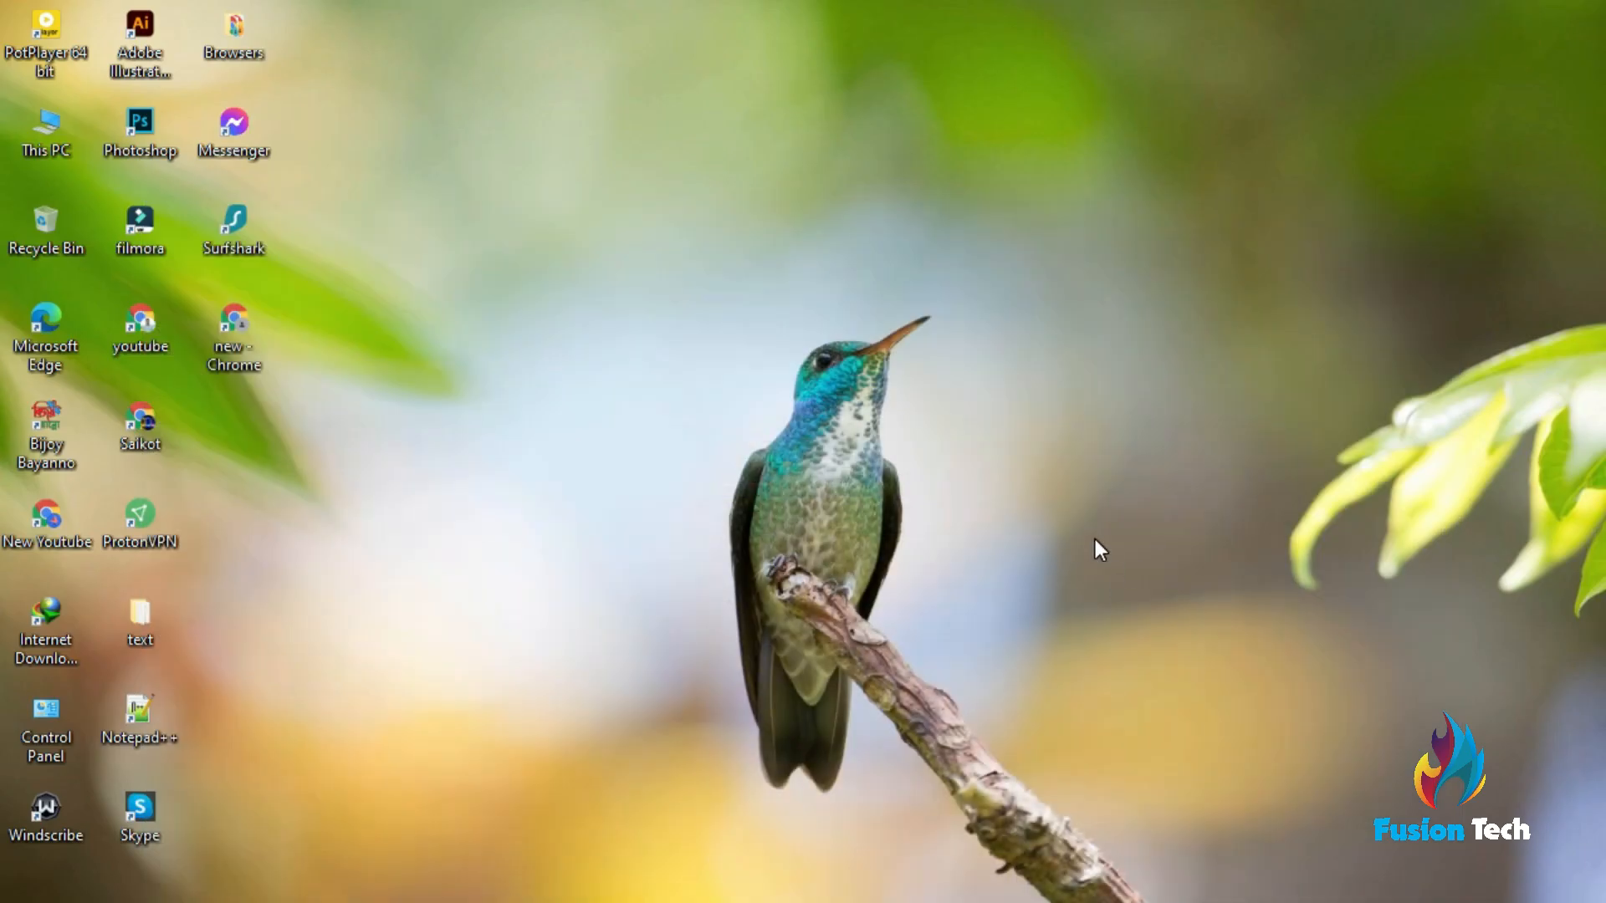